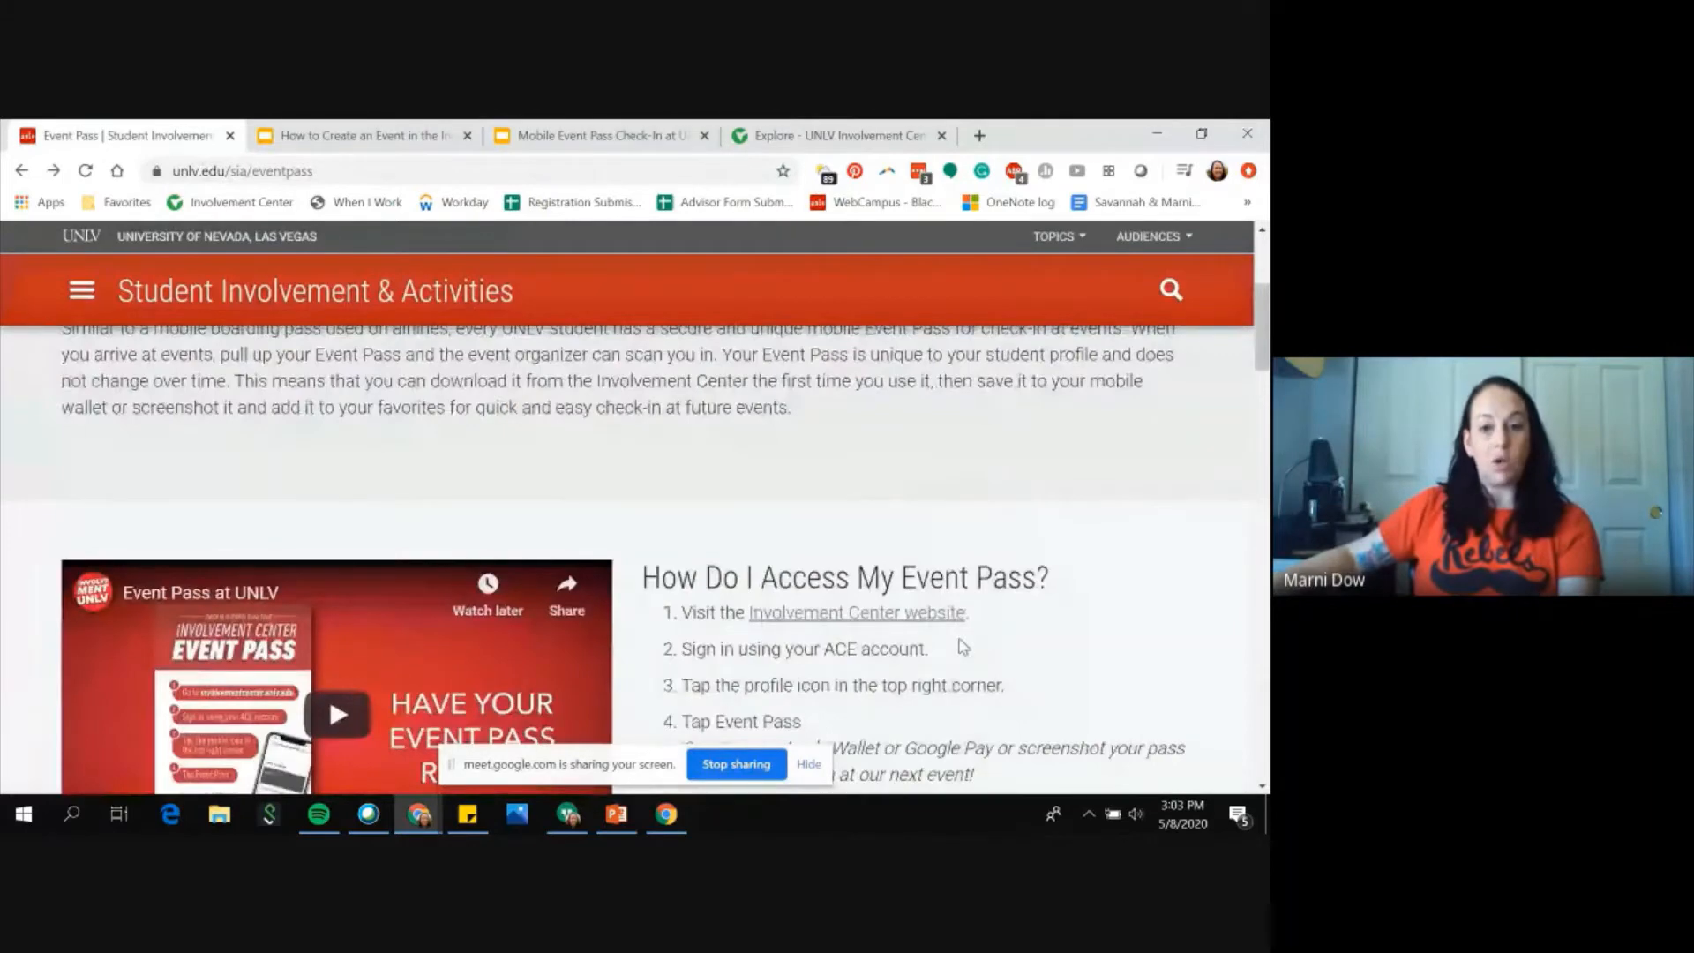
Step: Read through the Event Pass page's explanation, access instructions and event-hosting steps
{"action": "scroll", "coordinate": [963, 646], "scroll_direction": "up", "scroll_amount": 3}
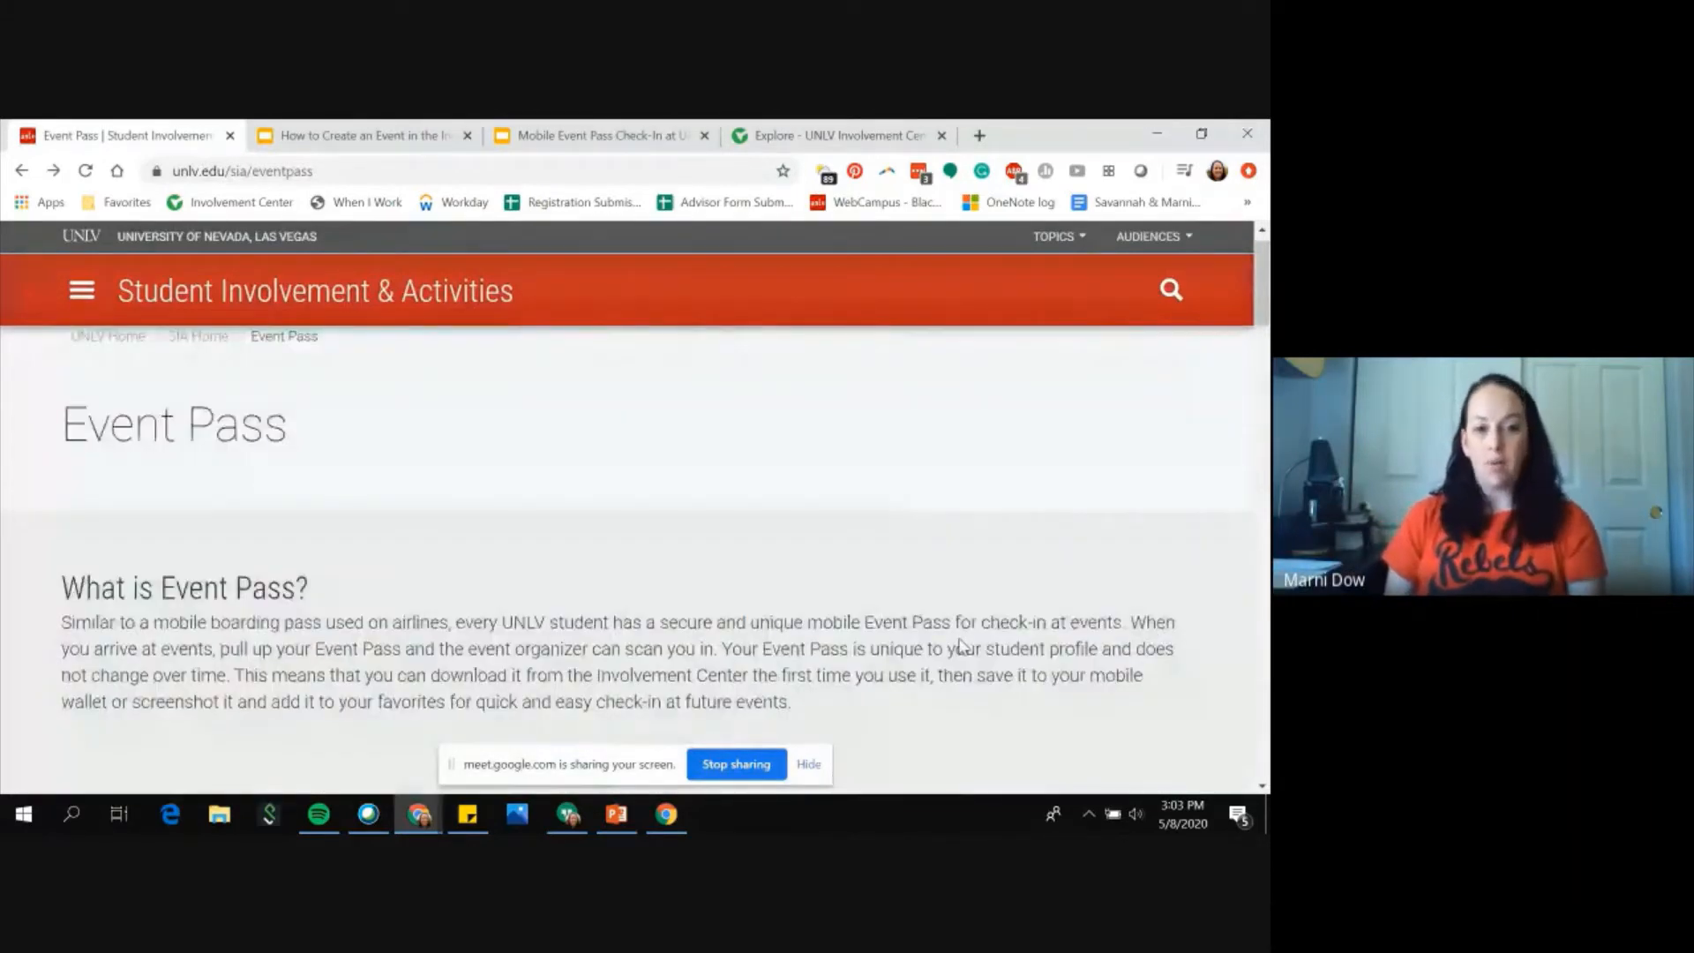
{"action": "scroll", "coordinate": [962, 647], "scroll_direction": "up", "scroll_amount": 1}
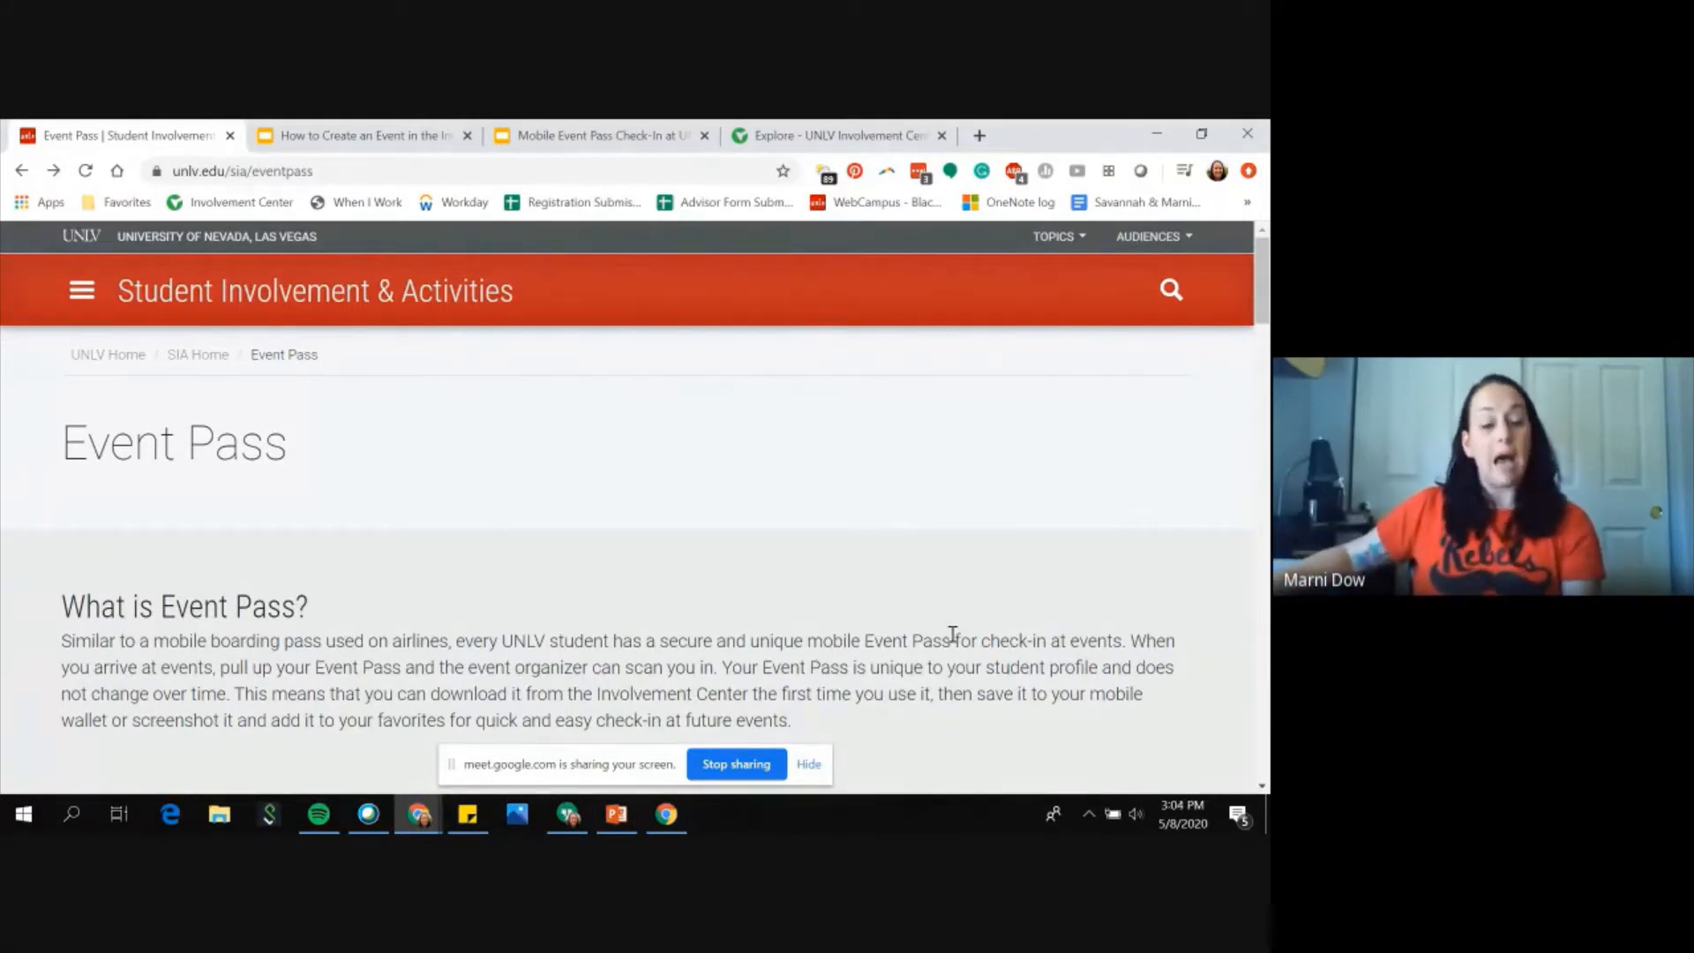
{"action": "scroll", "coordinate": [1015, 635], "scroll_direction": "down", "scroll_amount": 1}
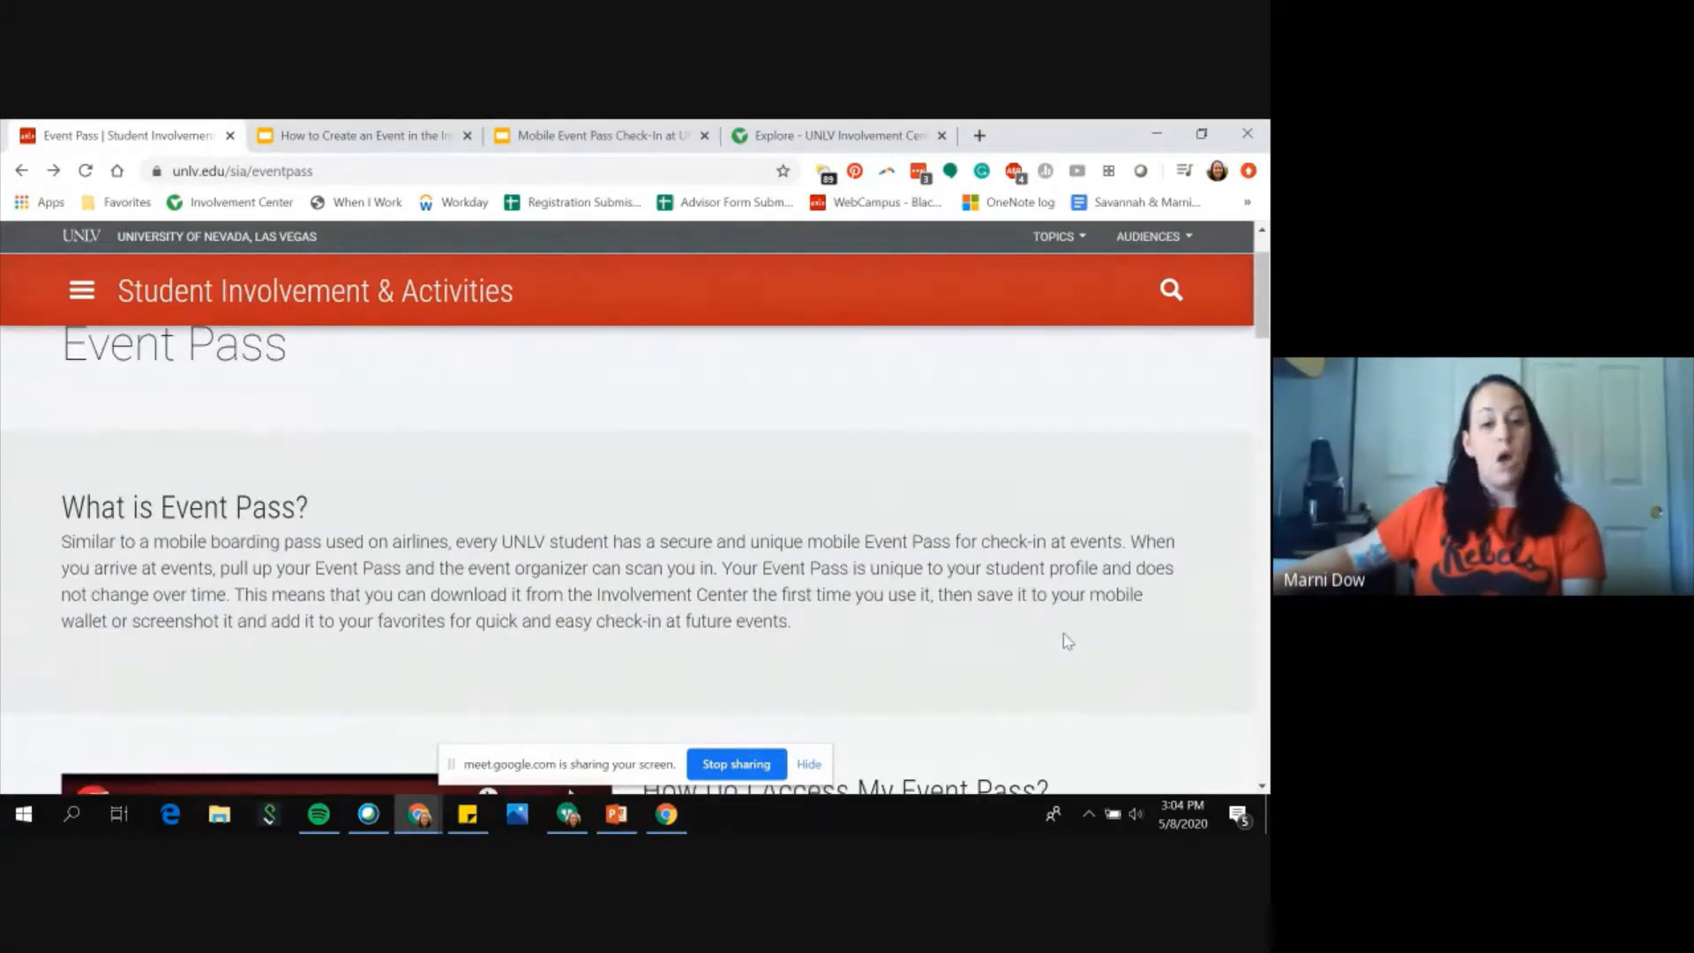
{"action": "scroll", "coordinate": [1065, 637], "scroll_direction": "down", "scroll_amount": 1}
{"action": "scroll", "coordinate": [1068, 642], "scroll_direction": "down", "scroll_amount": 3}
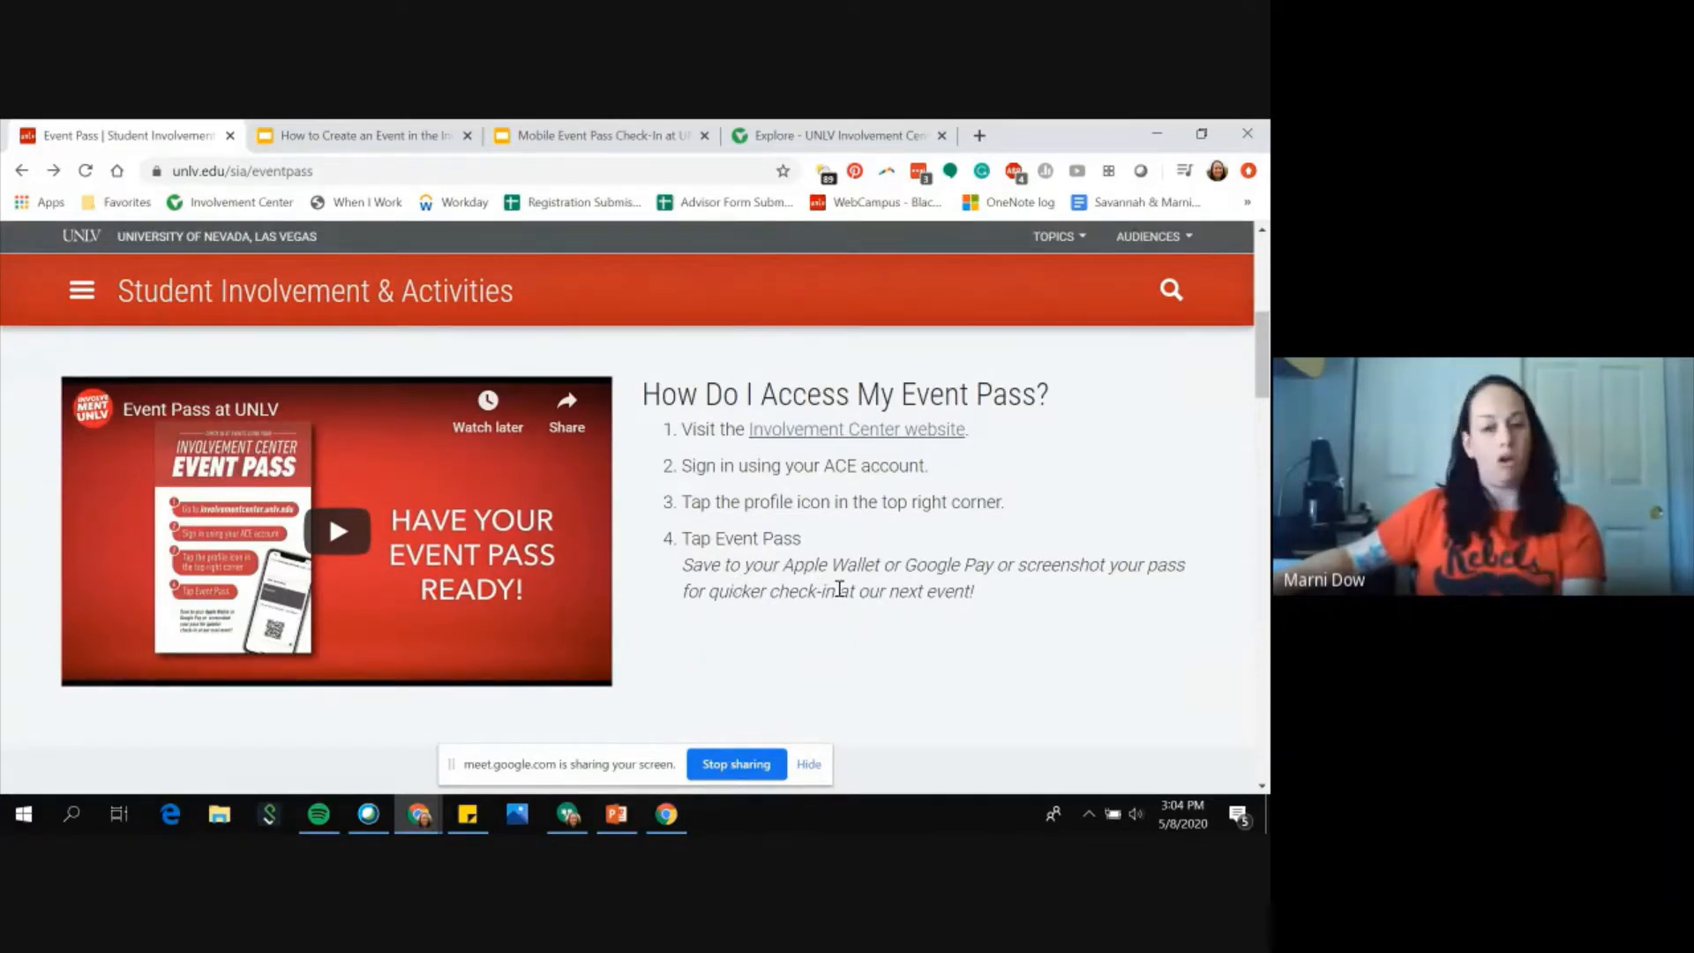
{"action": "scroll", "coordinate": [866, 585], "scroll_direction": "down", "scroll_amount": 5}
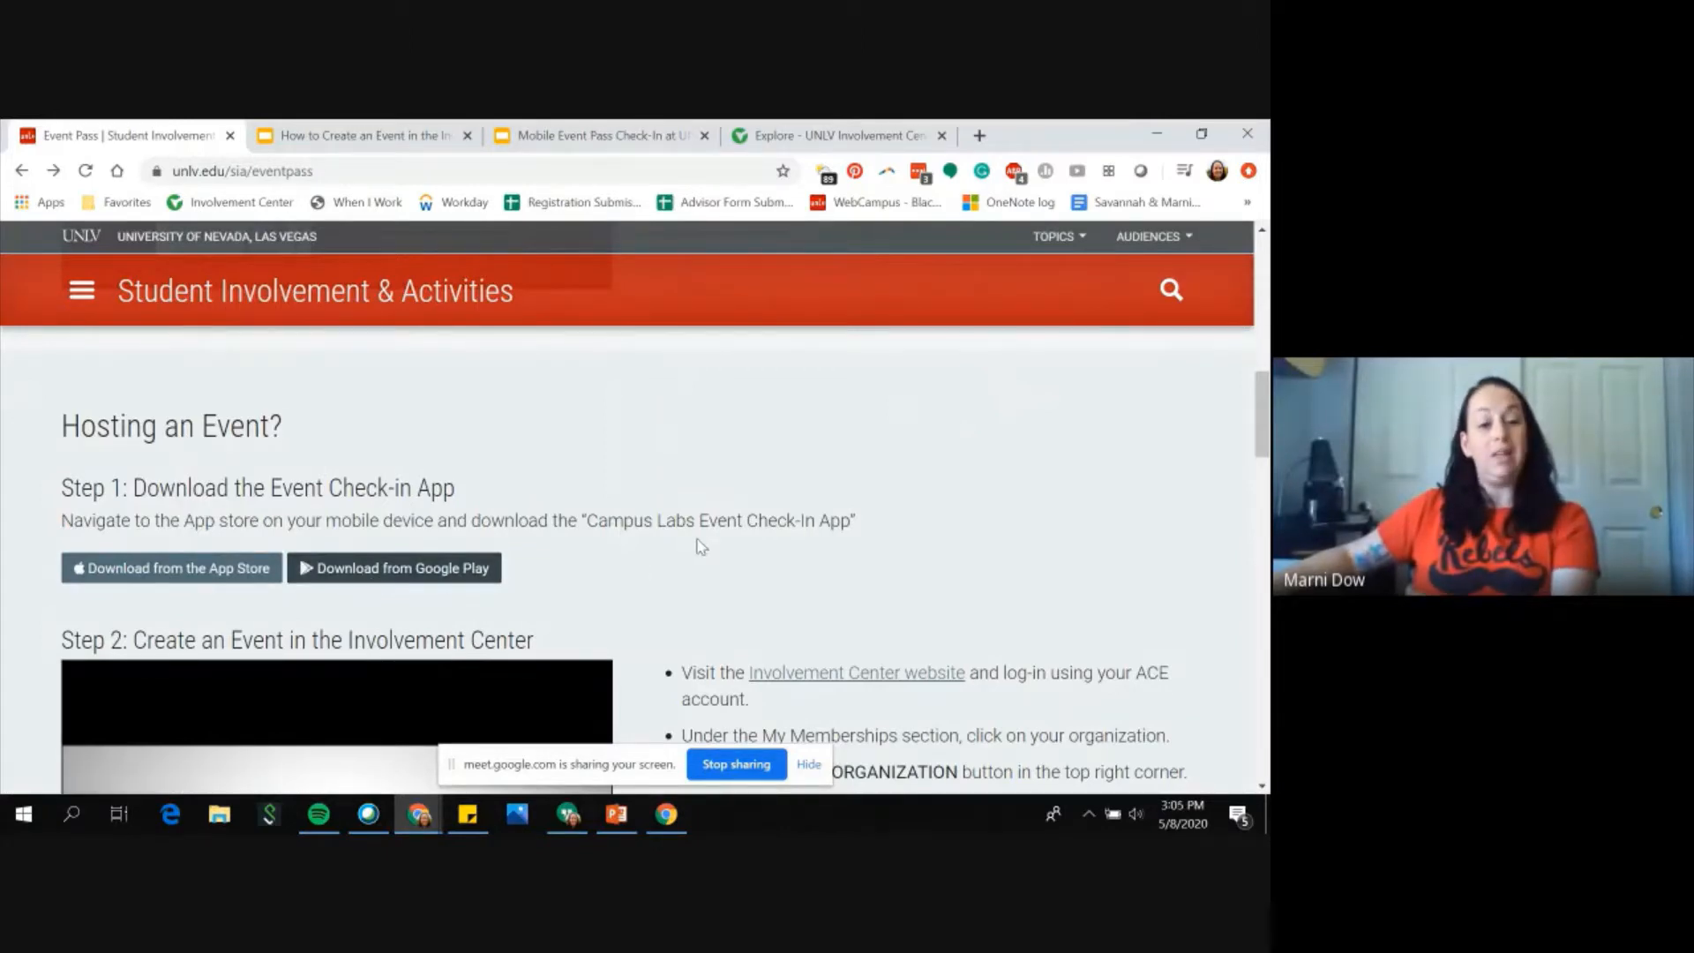
{"action": "scroll", "coordinate": [701, 547], "scroll_direction": "down", "scroll_amount": 1}
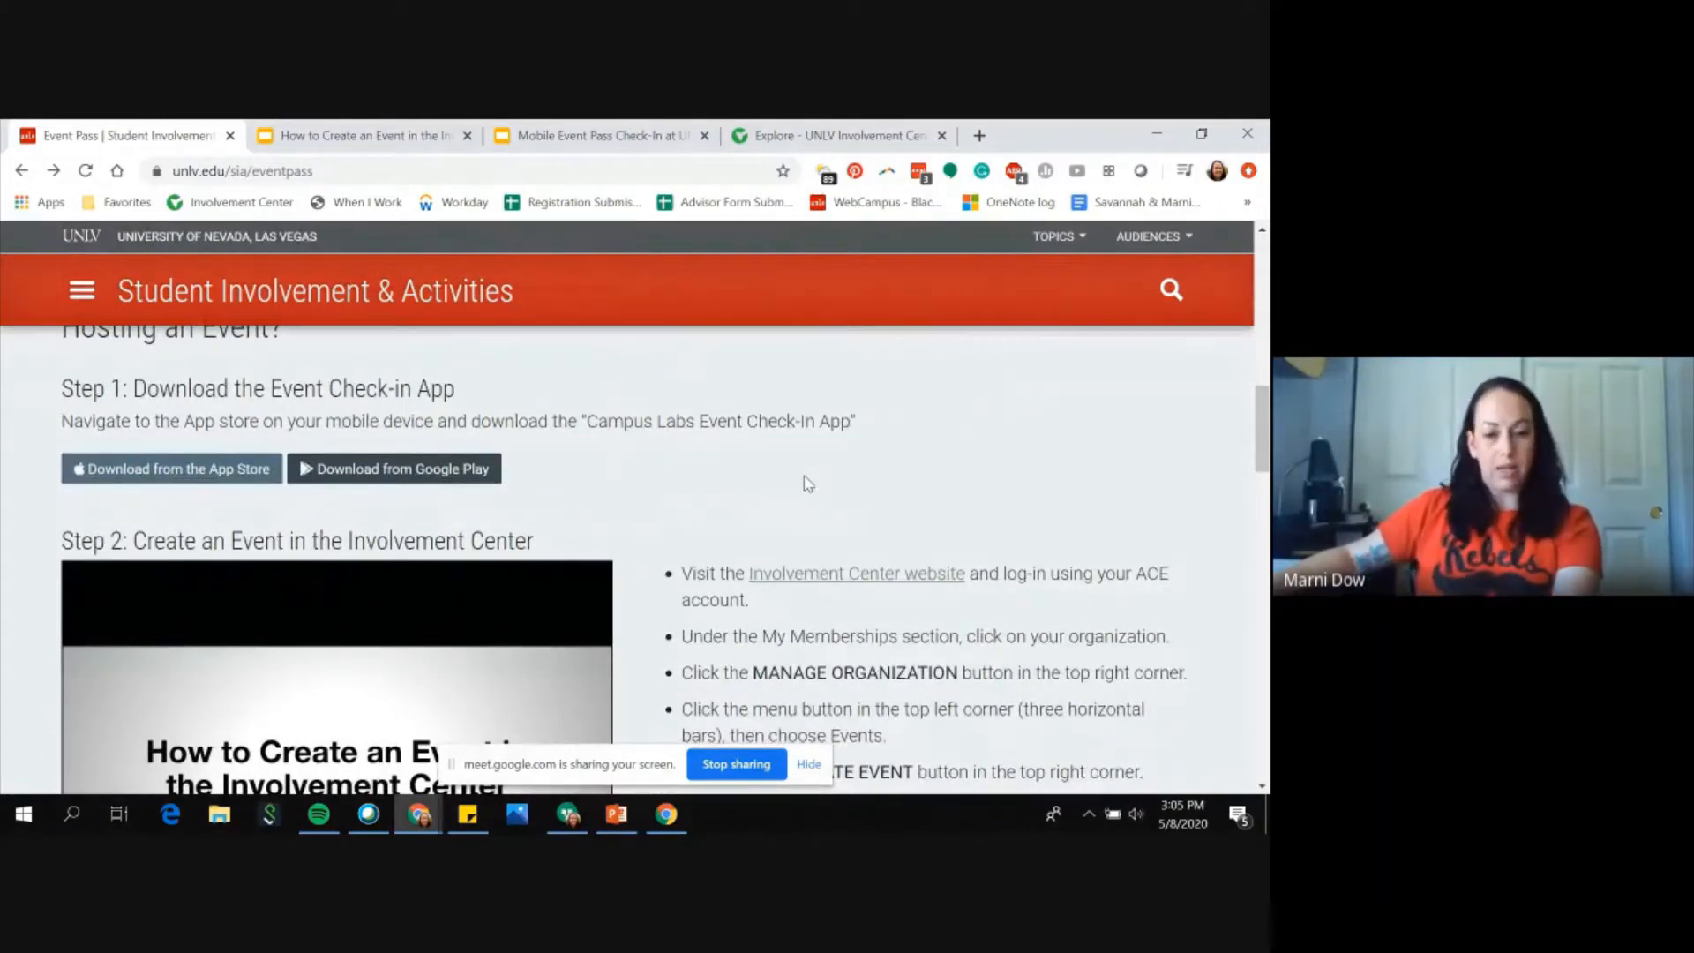
{"action": "scroll", "coordinate": [1075, 495], "scroll_direction": "down", "scroll_amount": 1}
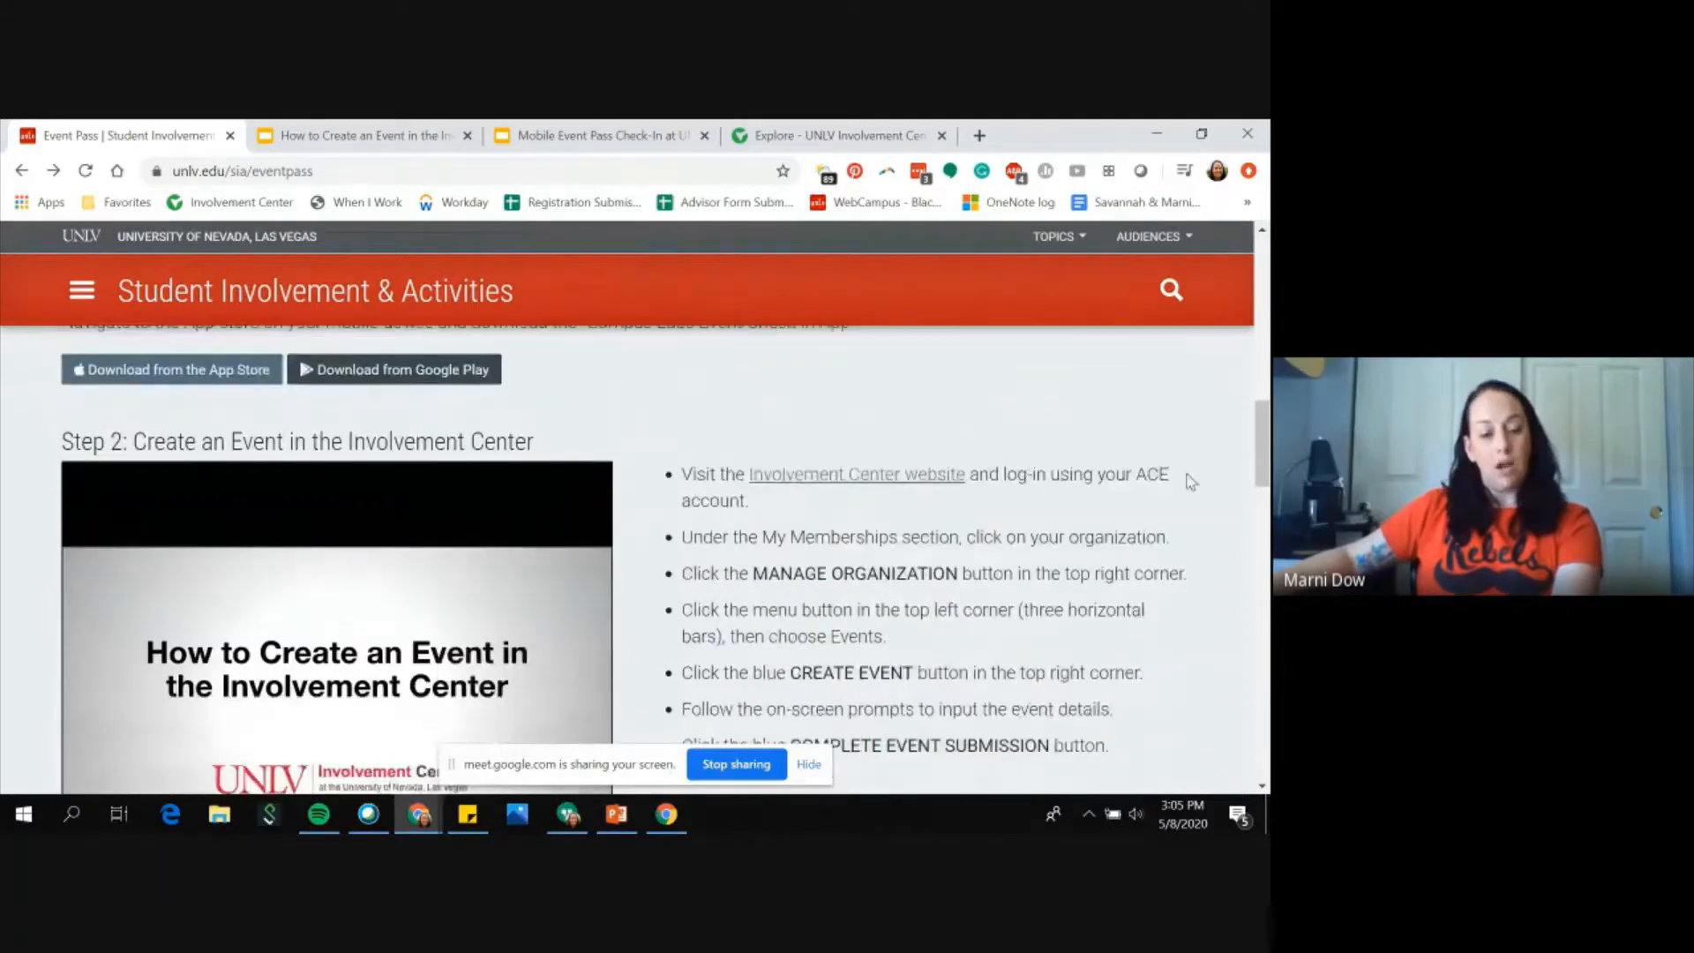
{"action": "scroll", "coordinate": [1191, 481], "scroll_direction": "down", "scroll_amount": 1}
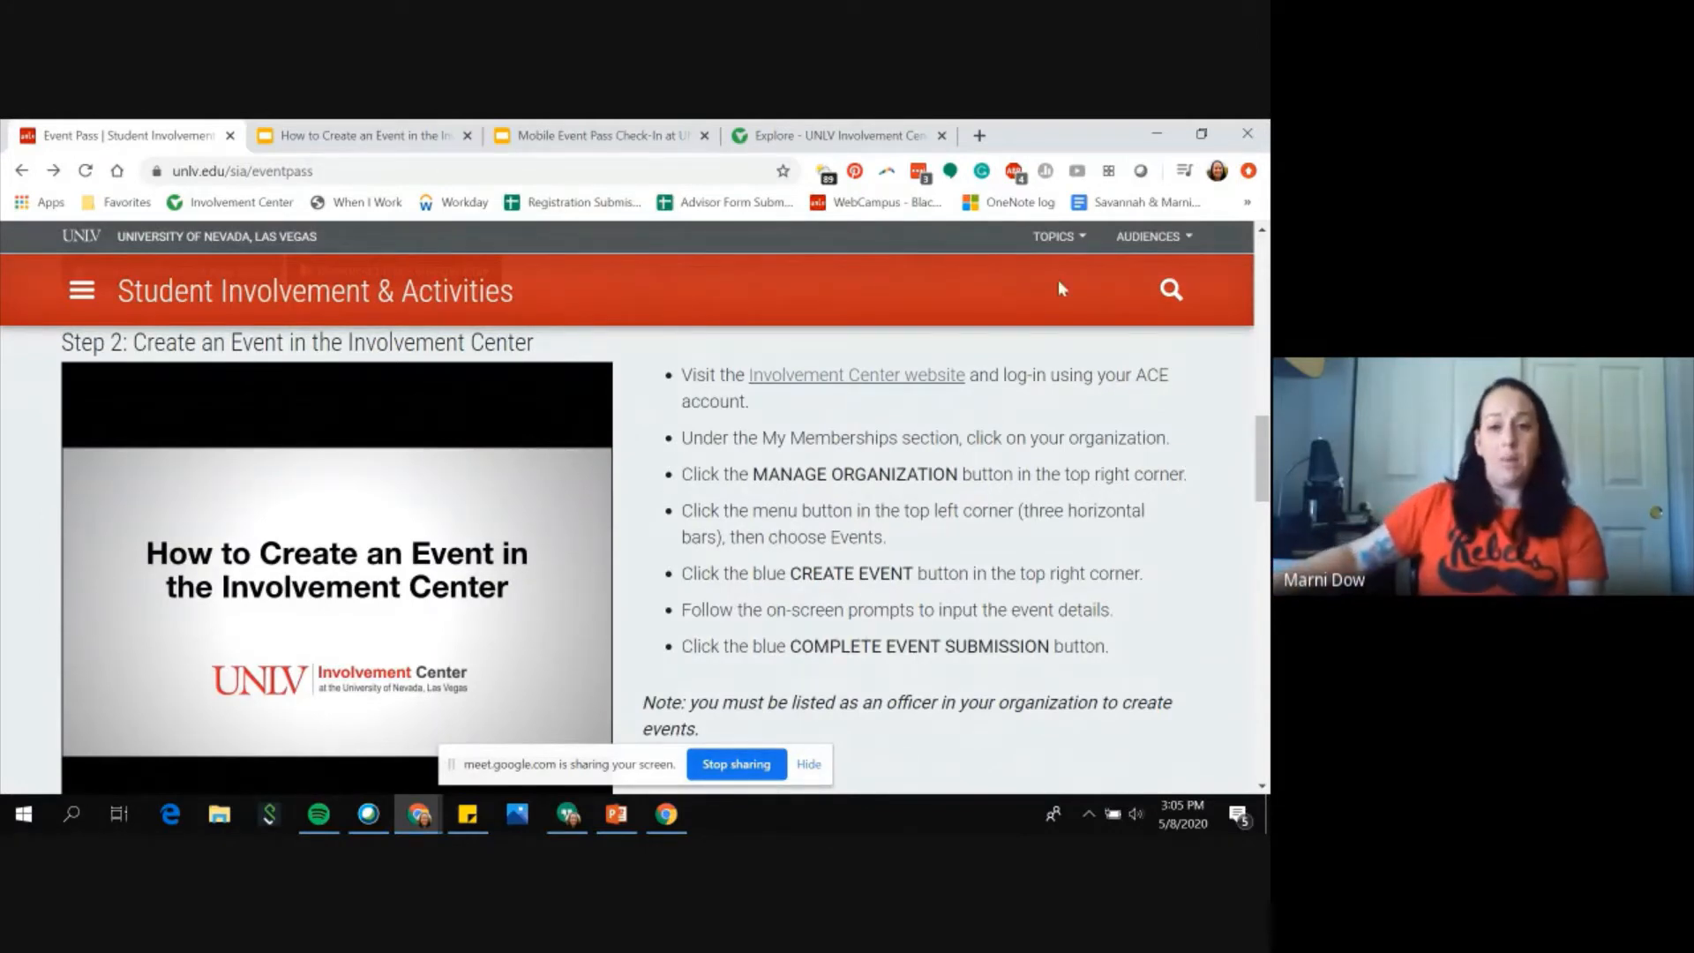
Step: Switch to the Involvement Center tab and browse its upcoming Events listing
{"action": "left_click", "coordinate": [850, 140]}
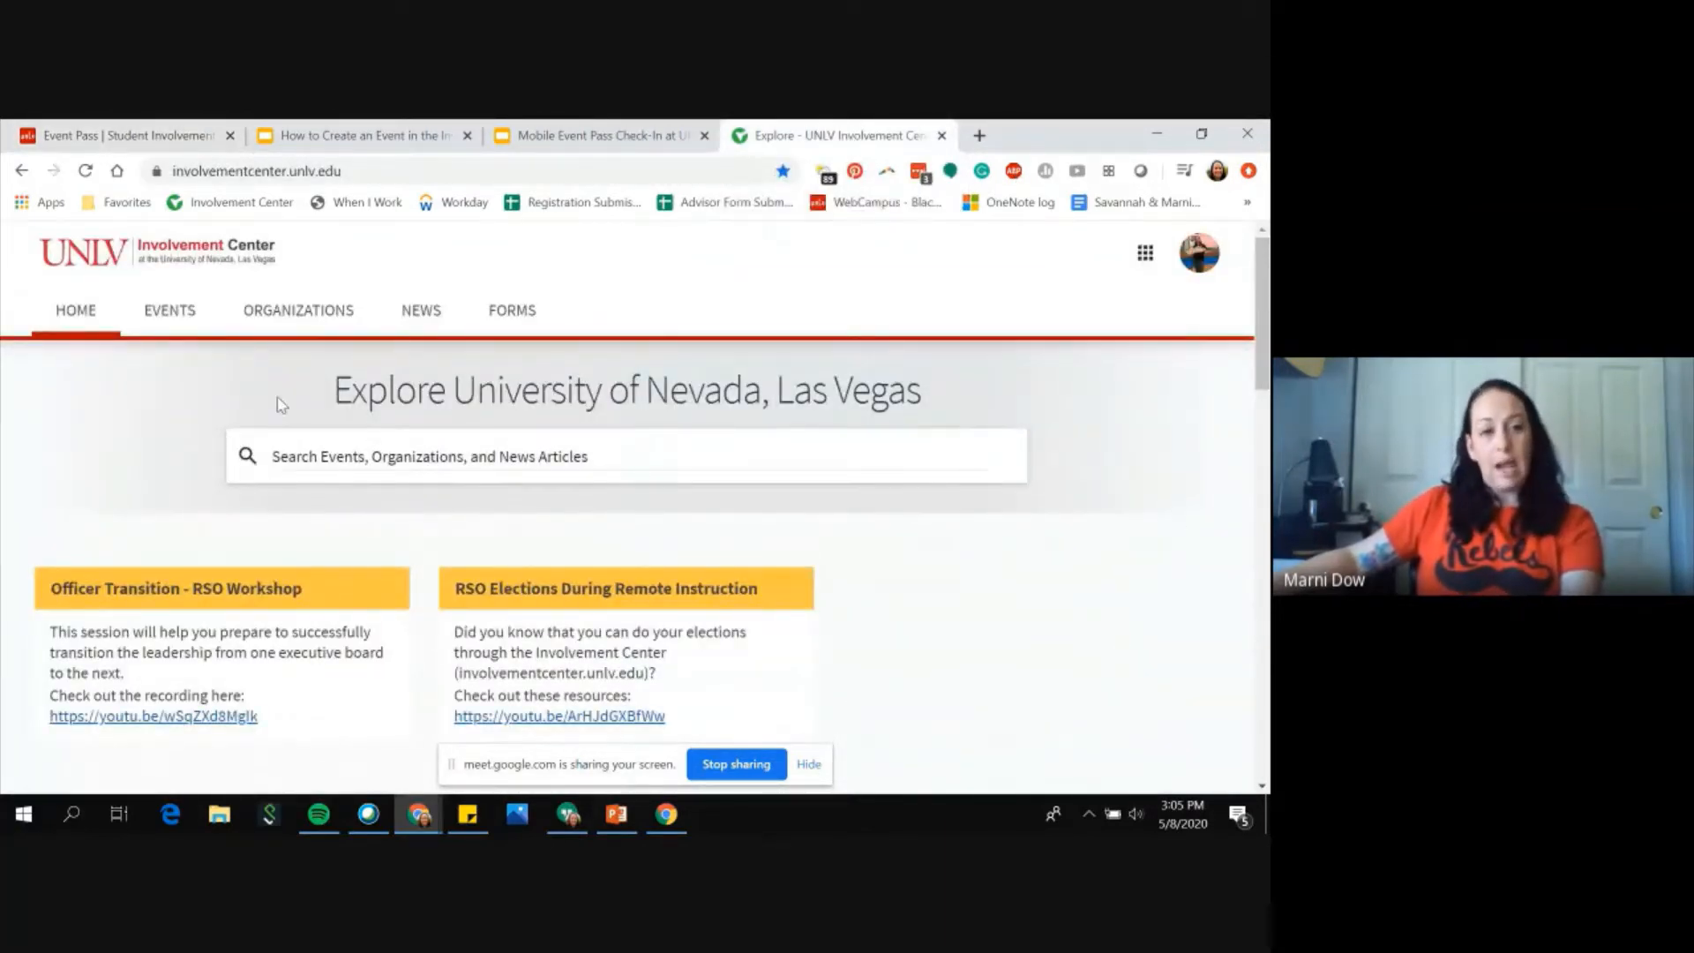
{"action": "left_click", "coordinate": [181, 329]}
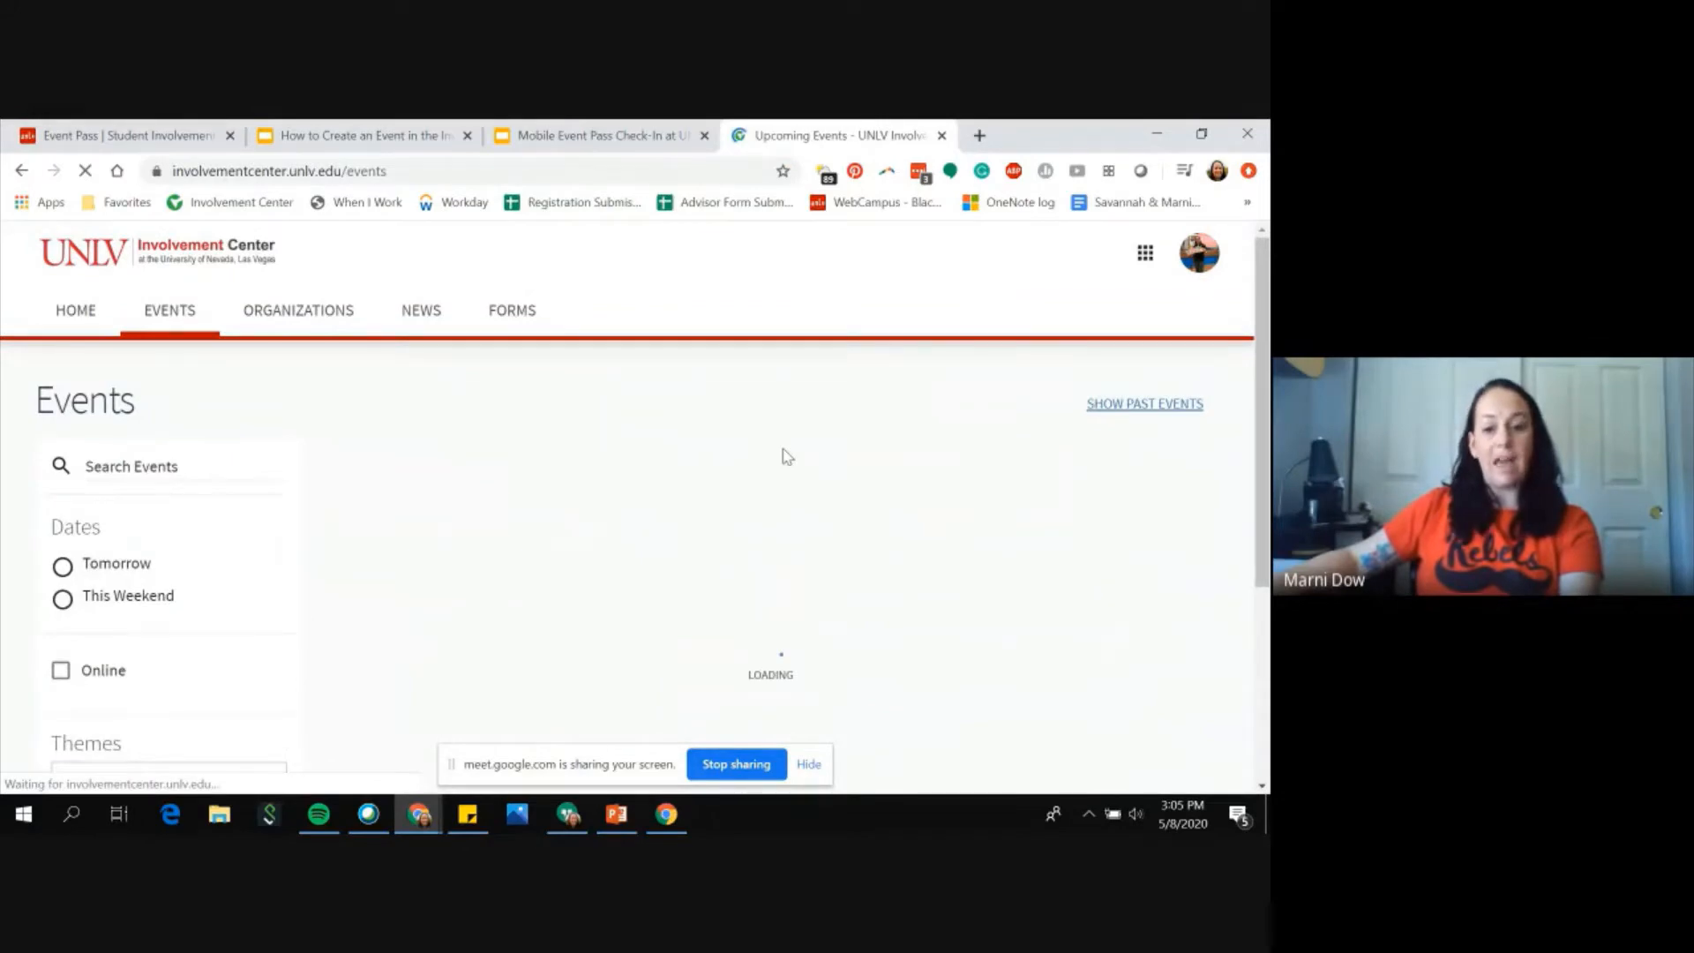
{"action": "scroll", "coordinate": [1110, 518], "scroll_direction": "down", "scroll_amount": 12}
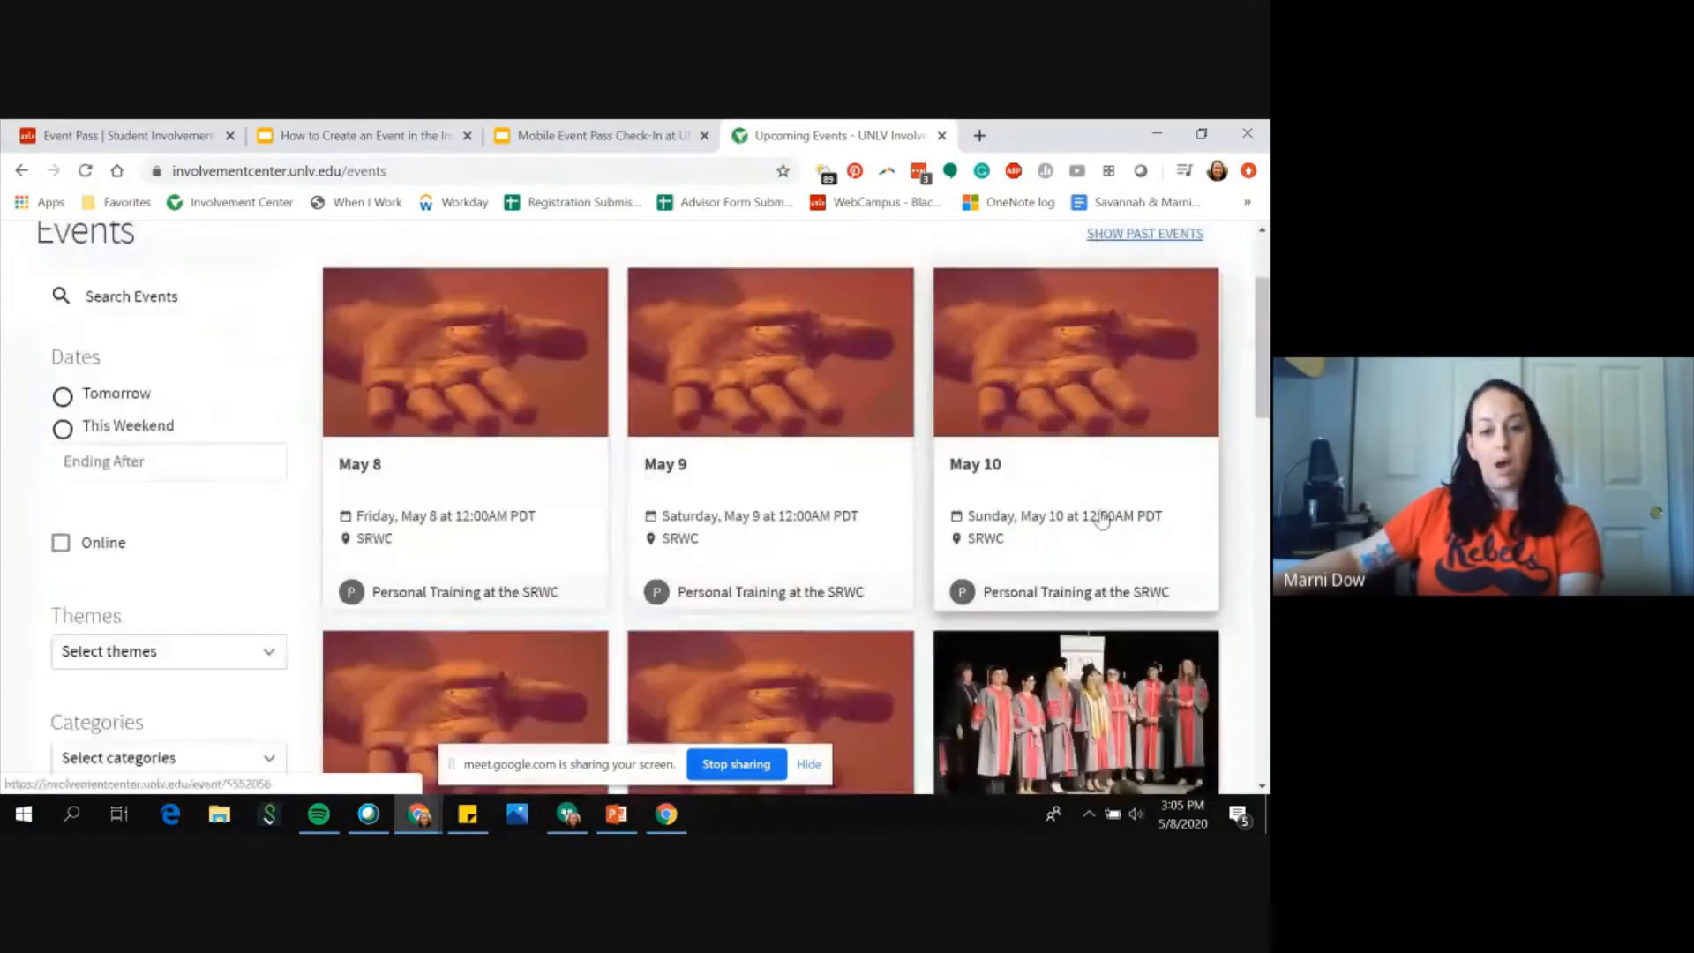
{"action": "scroll", "coordinate": [1101, 519], "scroll_direction": "down", "scroll_amount": 4}
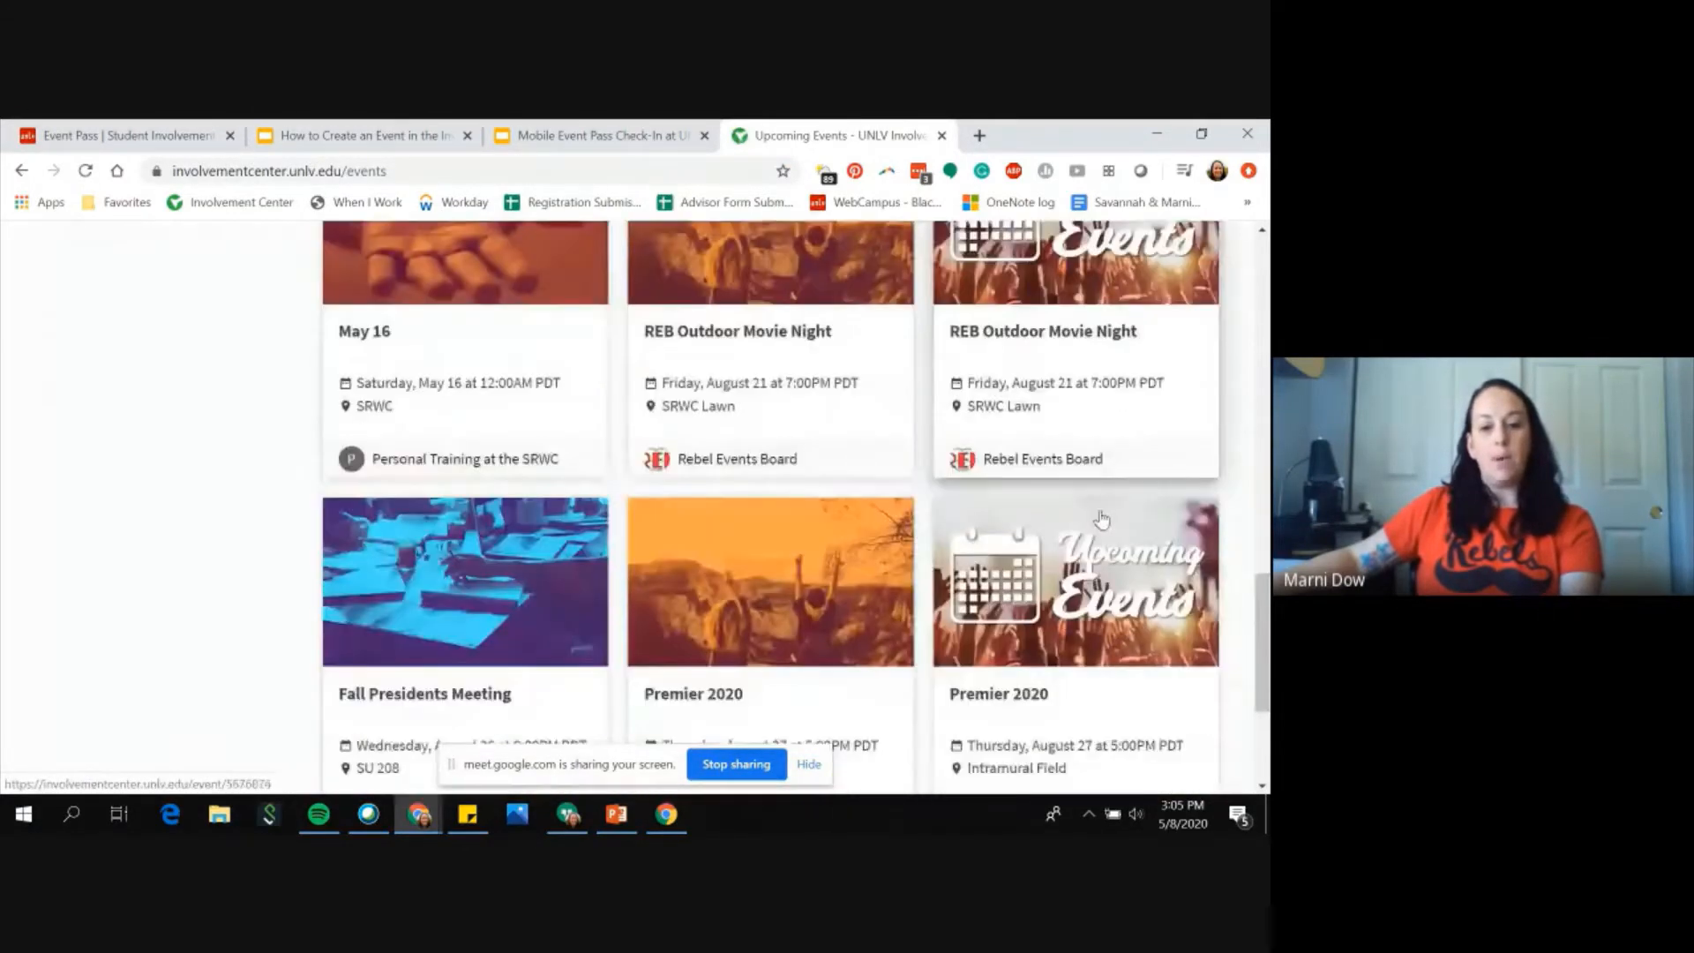
{"action": "scroll", "coordinate": [1098, 512], "scroll_direction": "down", "scroll_amount": 1}
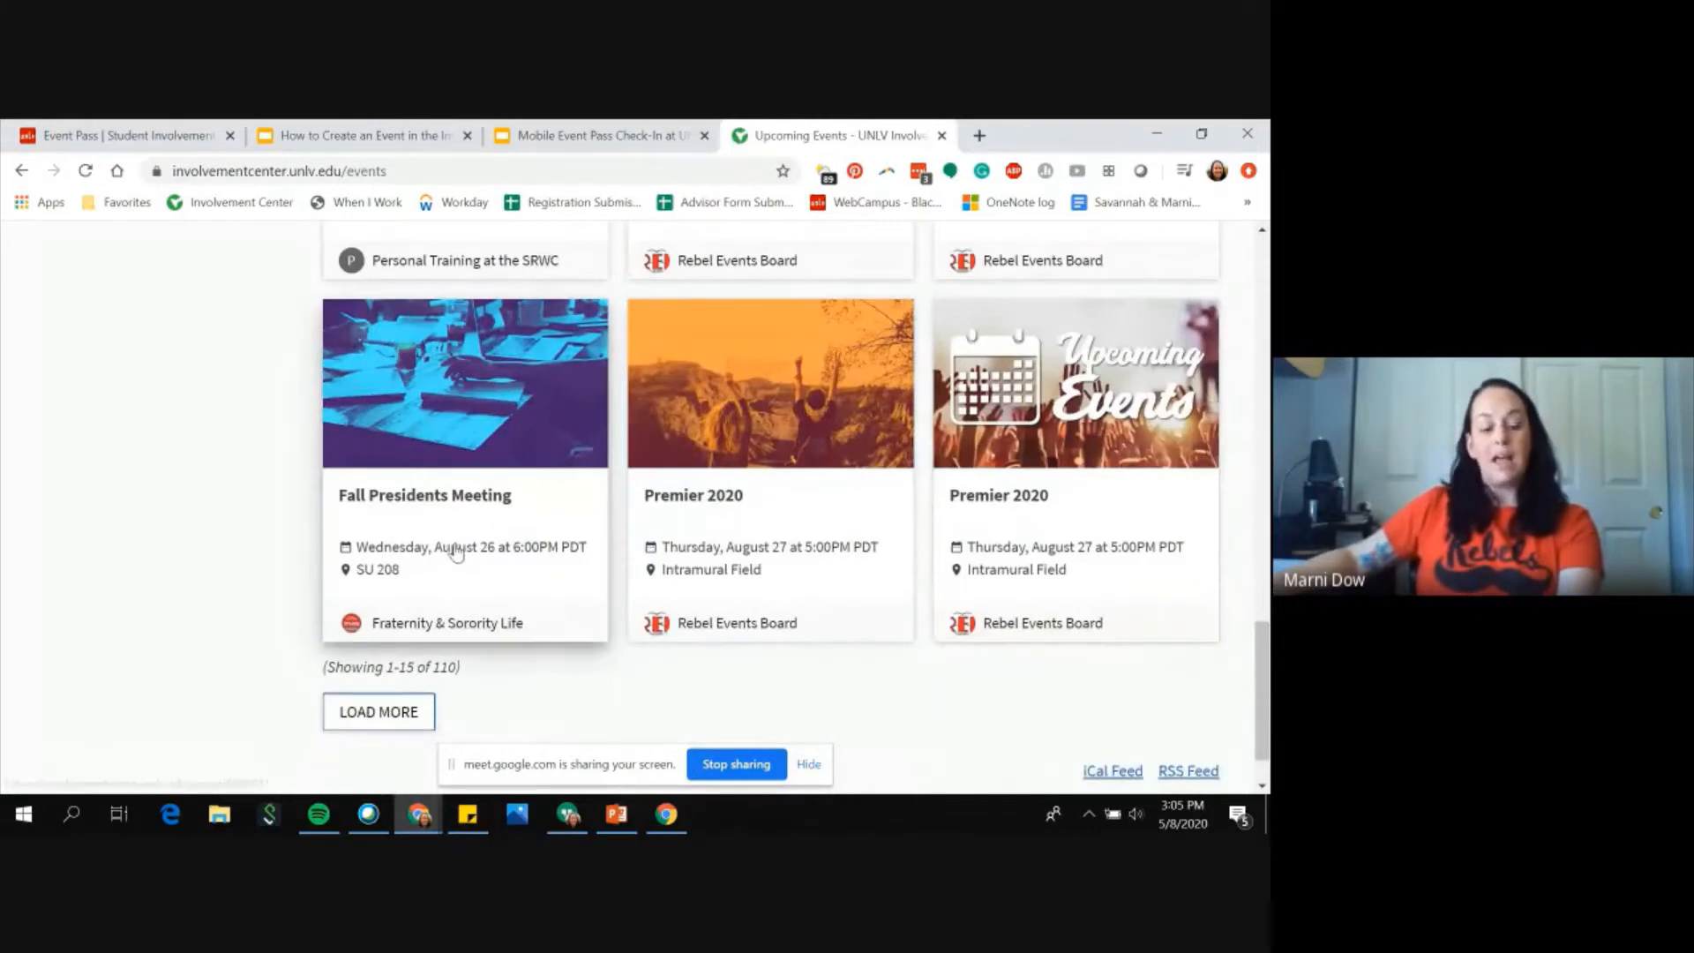
{"action": "scroll", "coordinate": [252, 593], "scroll_direction": "up", "scroll_amount": 20}
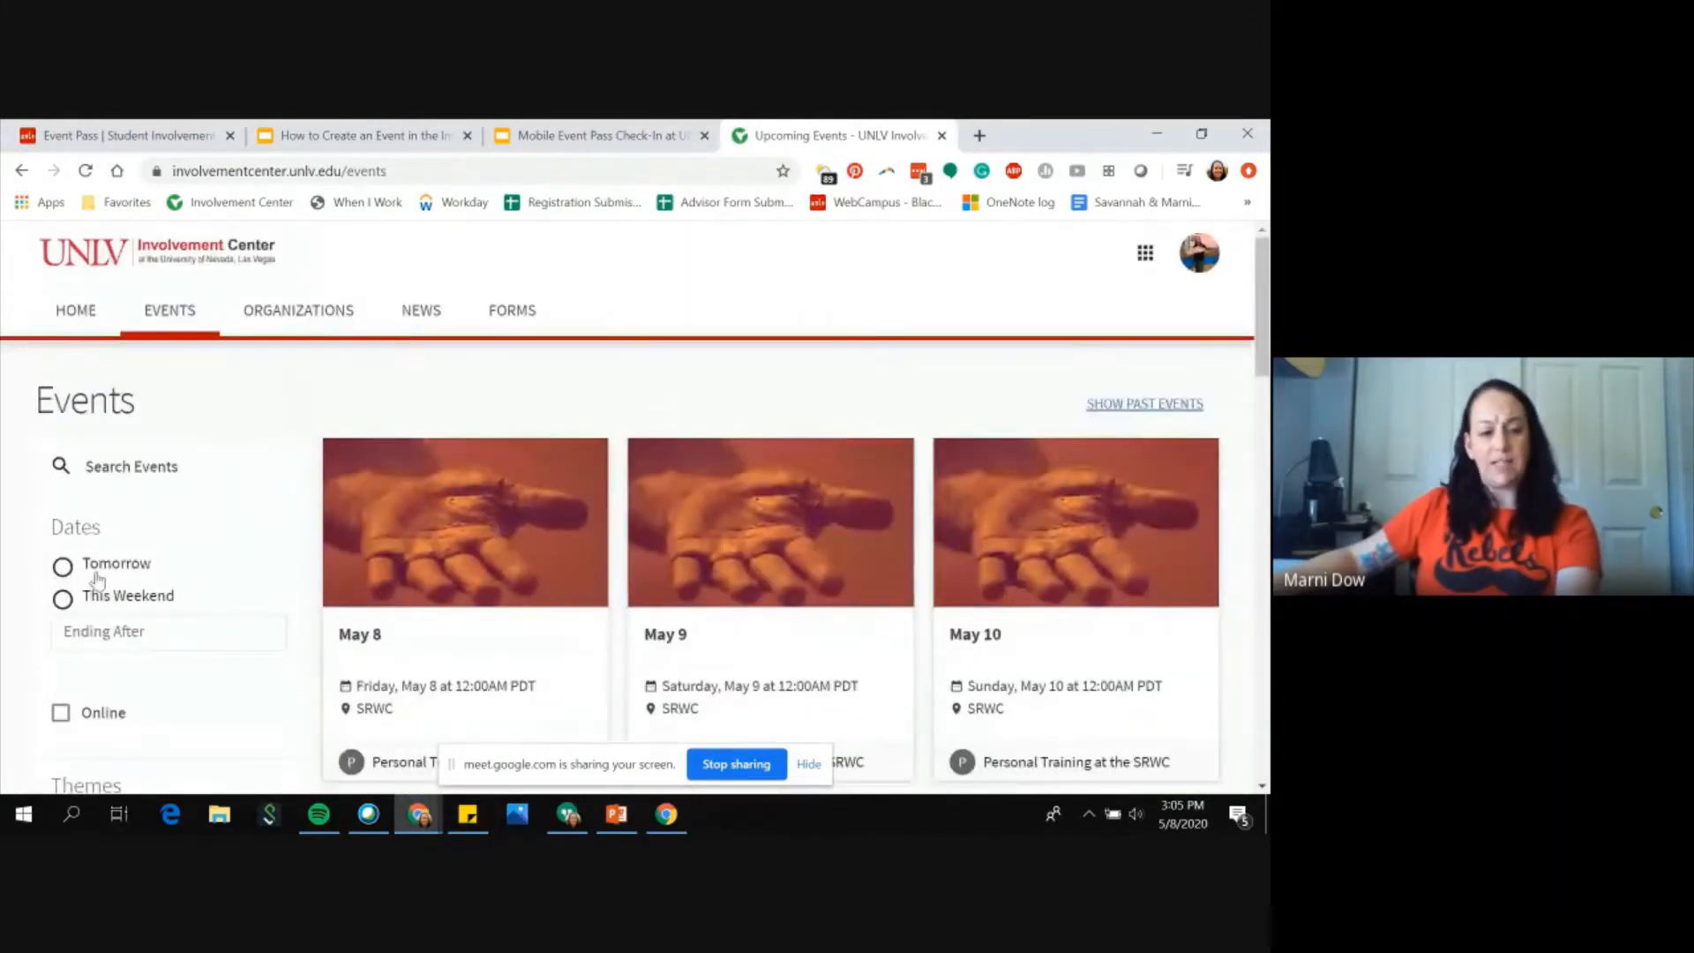
{"action": "scroll", "coordinate": [97, 582], "scroll_direction": "down", "scroll_amount": 1}
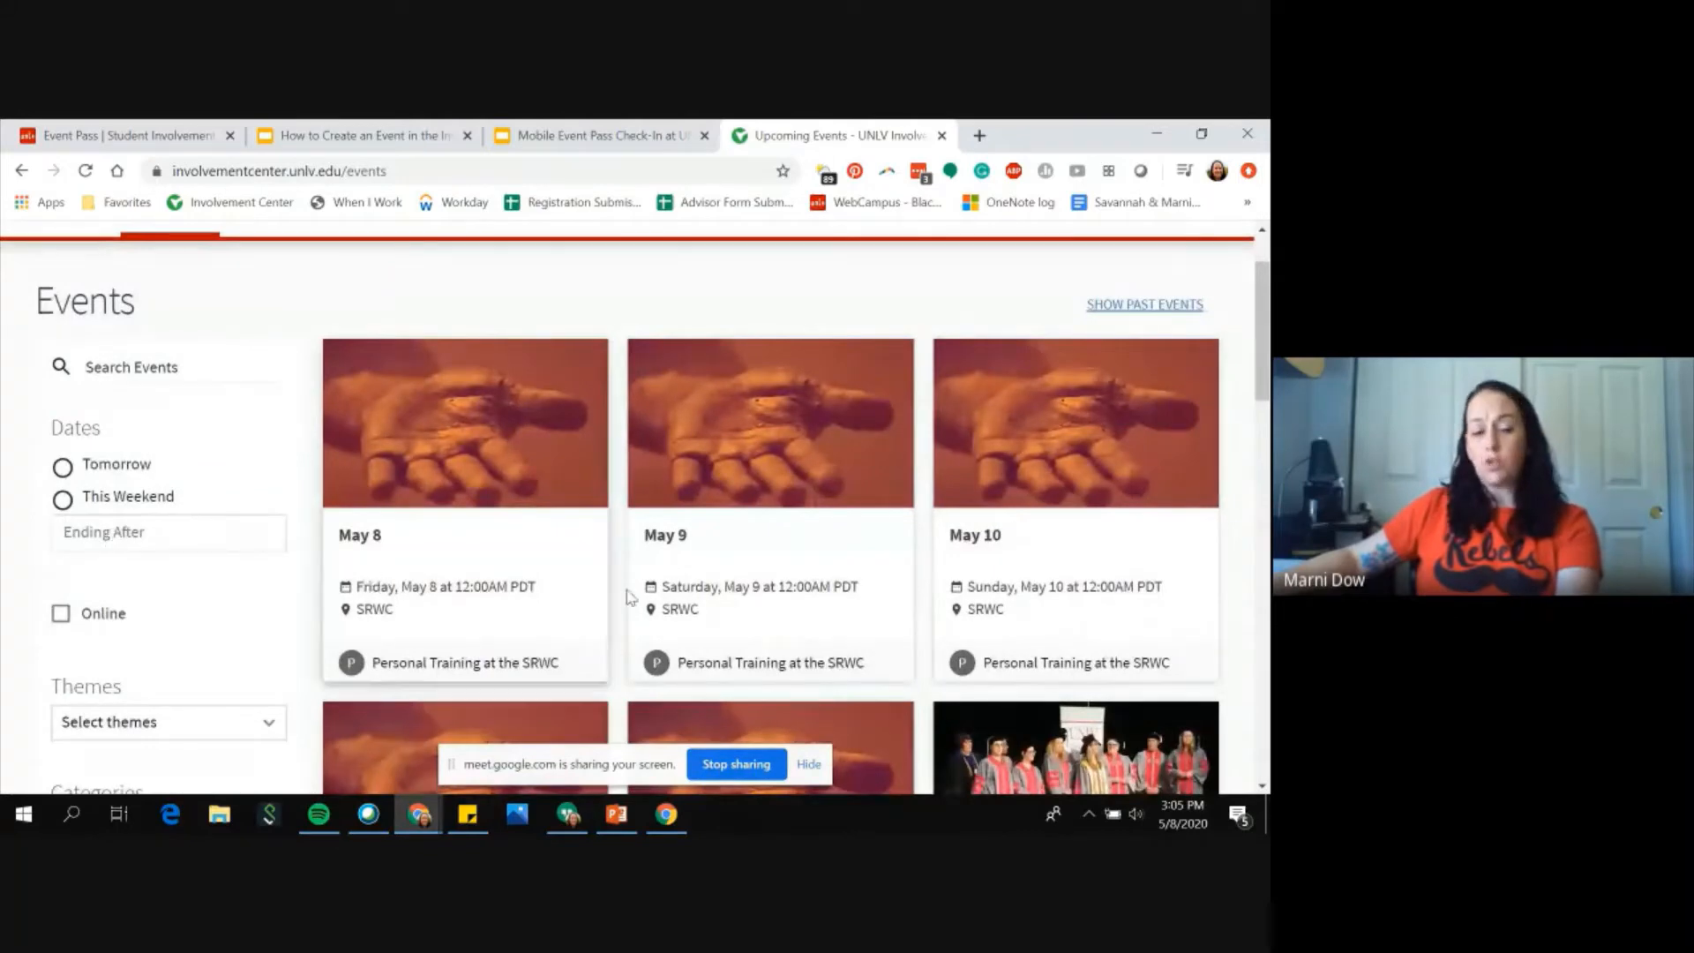
{"action": "scroll", "coordinate": [610, 609], "scroll_direction": "down", "scroll_amount": 2}
{"action": "scroll", "coordinate": [608, 615], "scroll_direction": "down", "scroll_amount": 3}
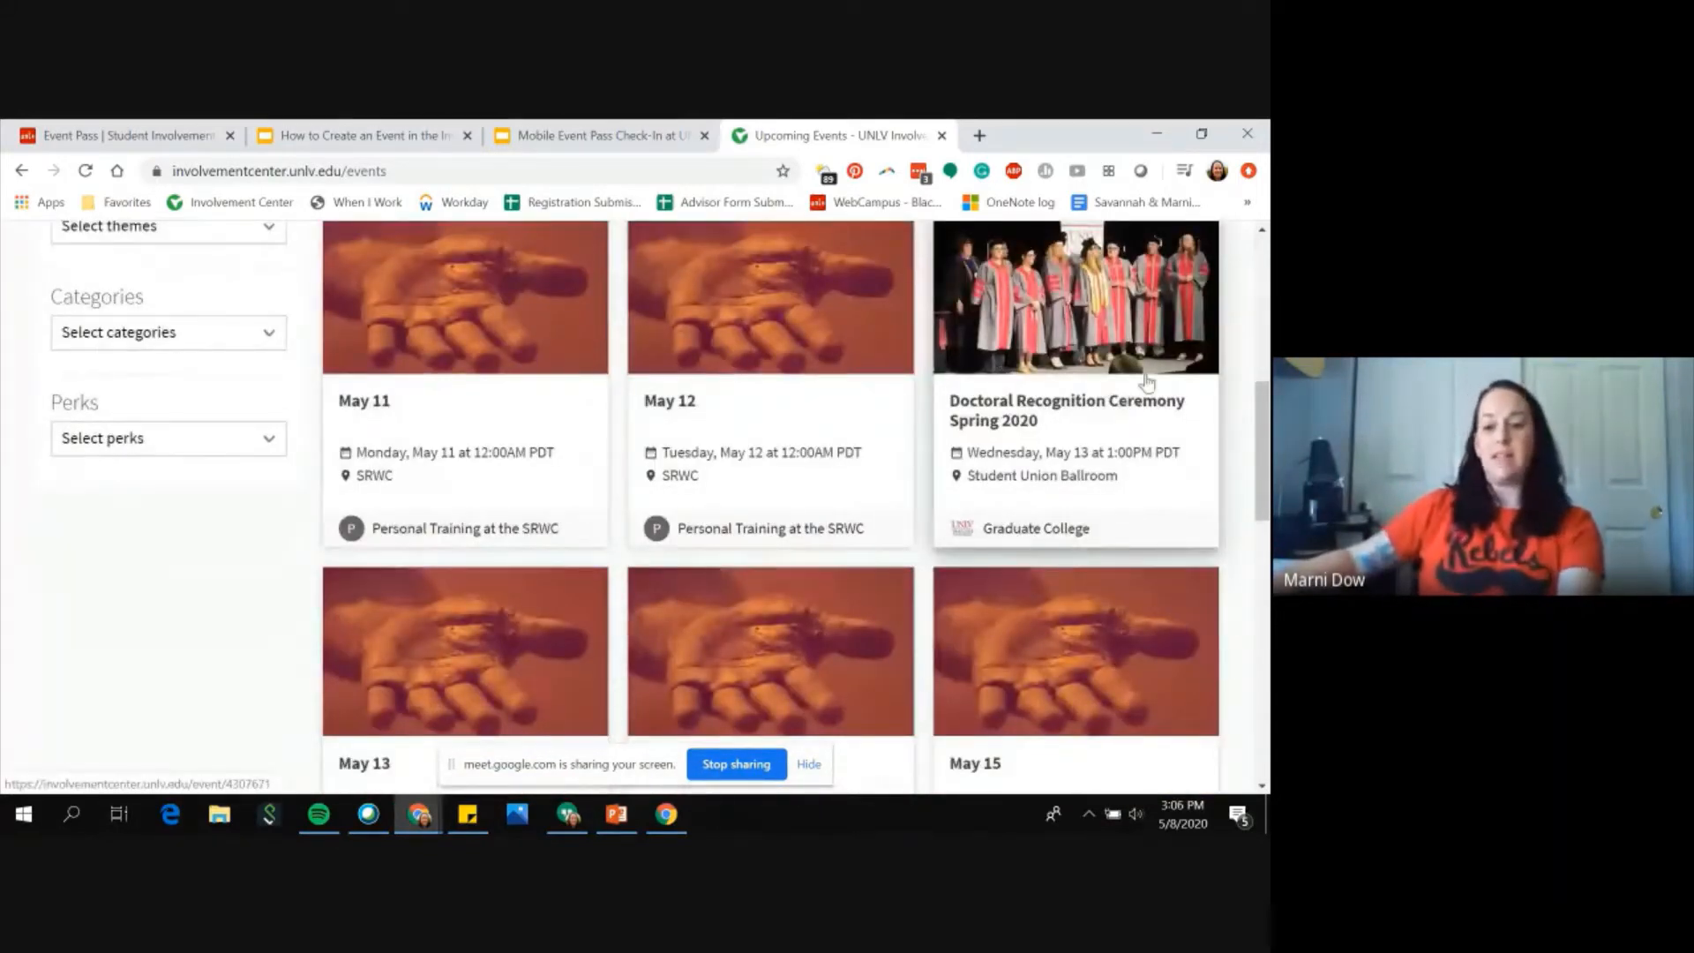
{"action": "scroll", "coordinate": [1190, 374], "scroll_direction": "down", "scroll_amount": 9}
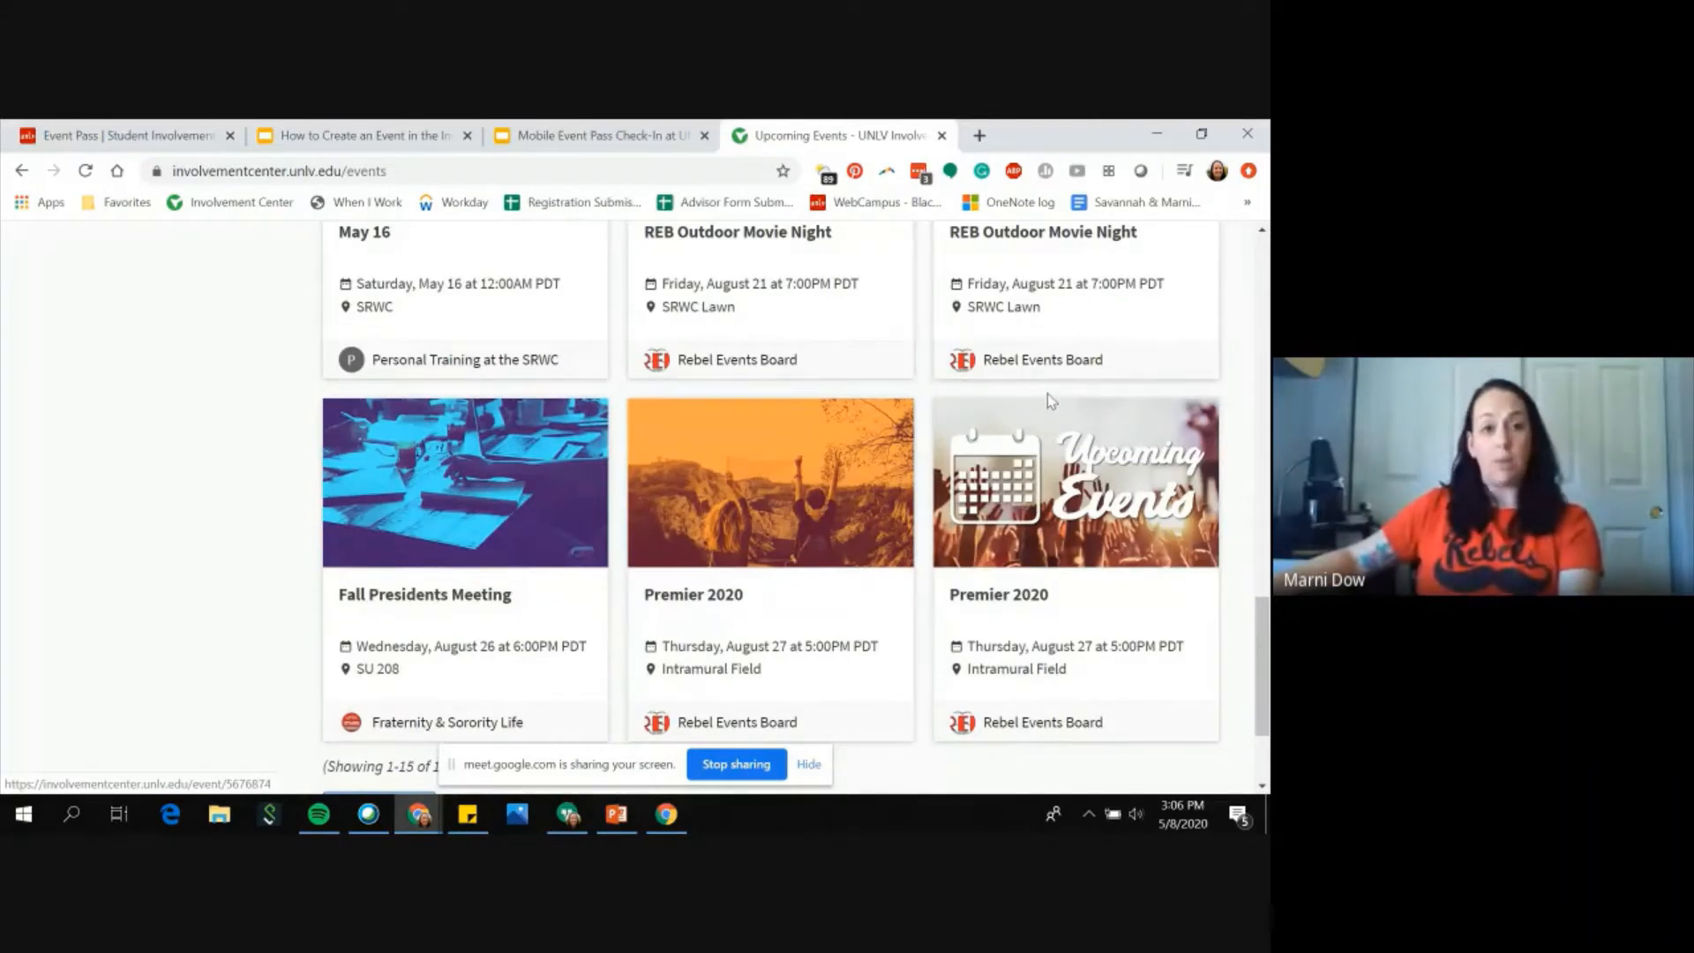
{"action": "scroll", "coordinate": [1050, 401], "scroll_direction": "up", "scroll_amount": 15}
Step: Return to the Event Pass page and step through the slides of the How to Create an Event video
{"action": "left_click", "coordinate": [141, 137]}
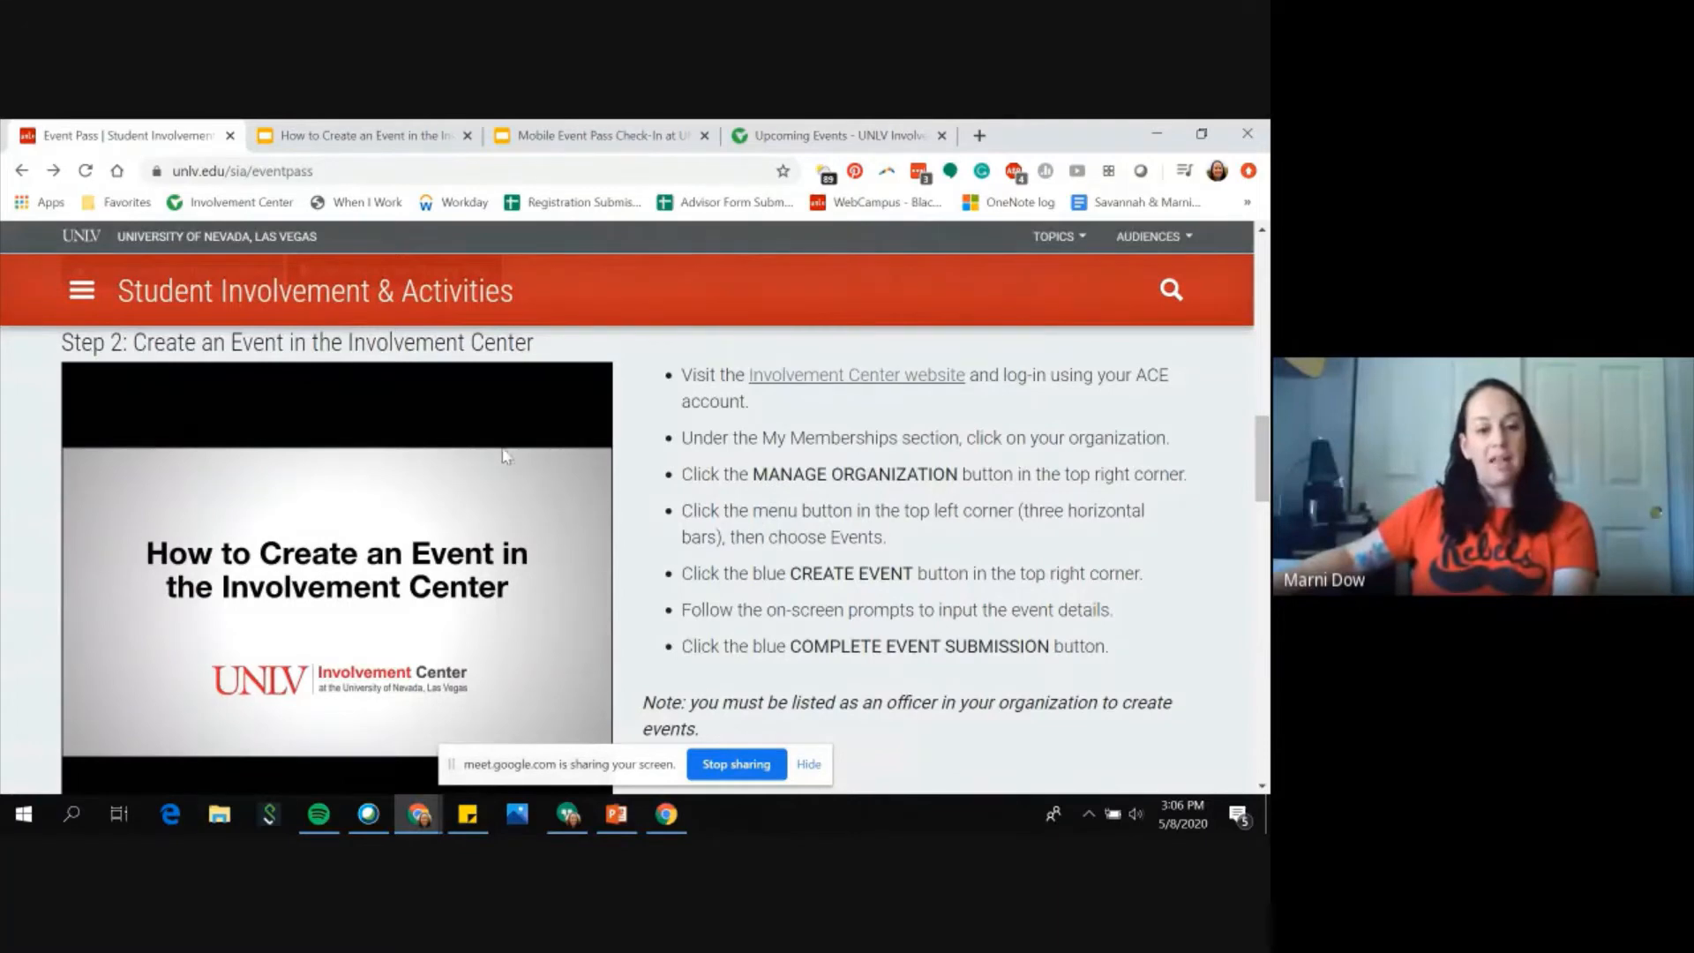
{"action": "scroll", "coordinate": [470, 607], "scroll_direction": "down", "scroll_amount": 1}
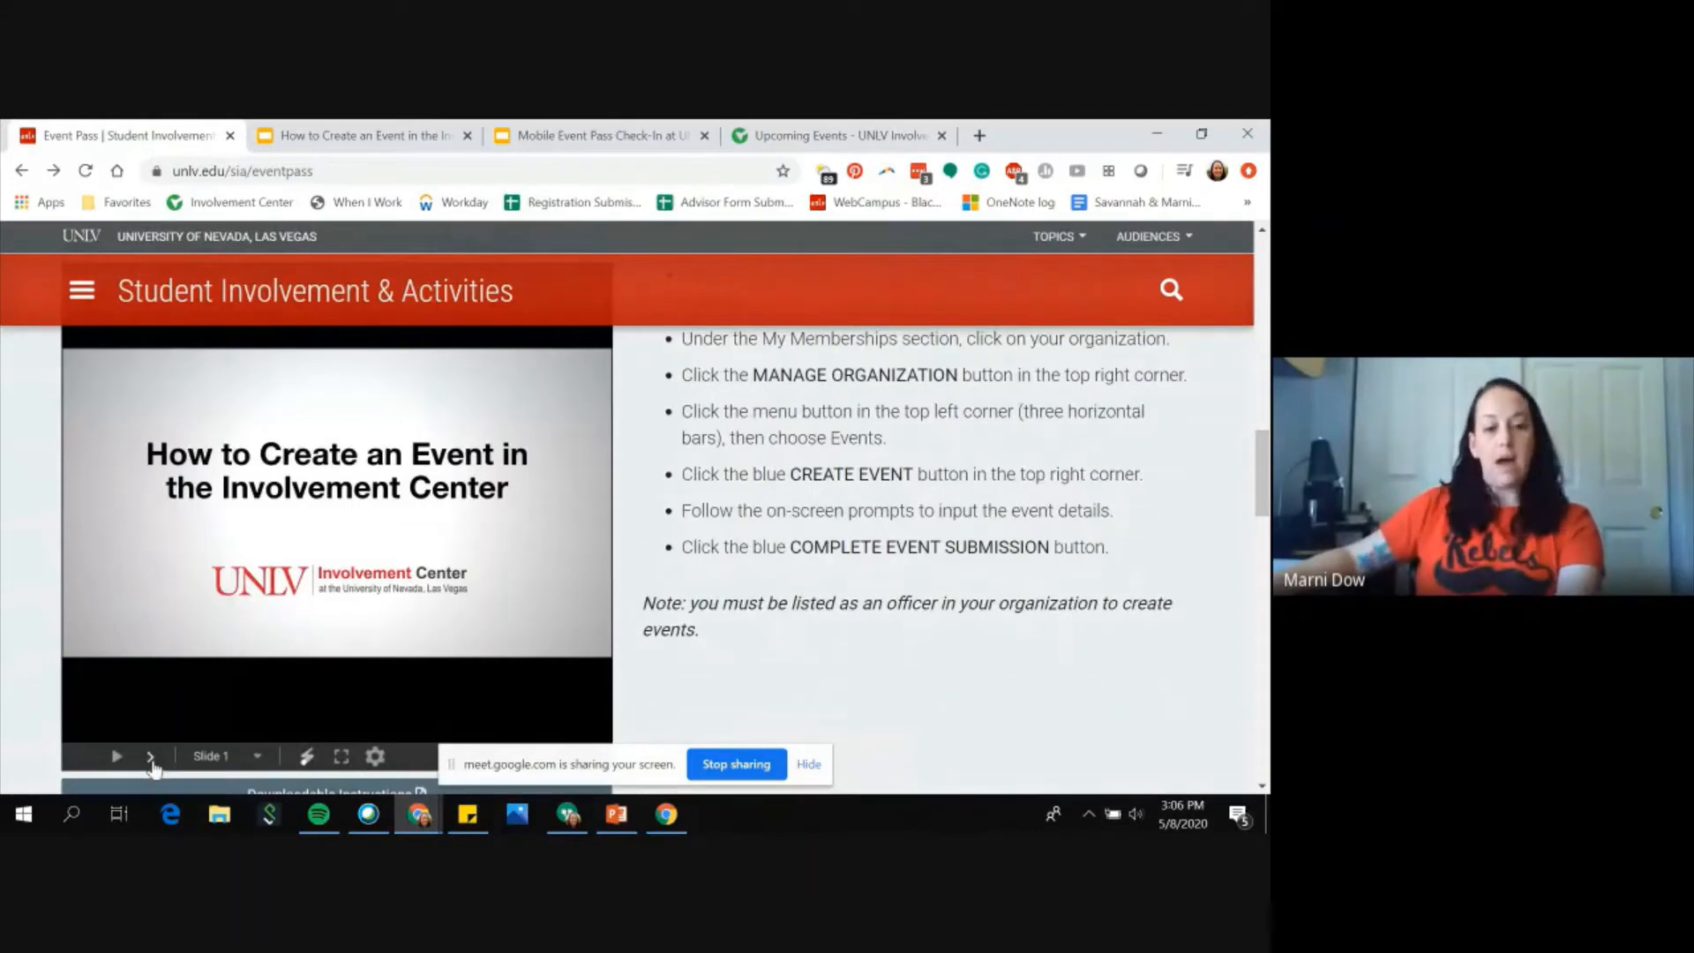
{"action": "left_click", "coordinate": [151, 758]}
{"action": "left_click", "coordinate": [151, 759]}
{"action": "left_click", "coordinate": [151, 759]}
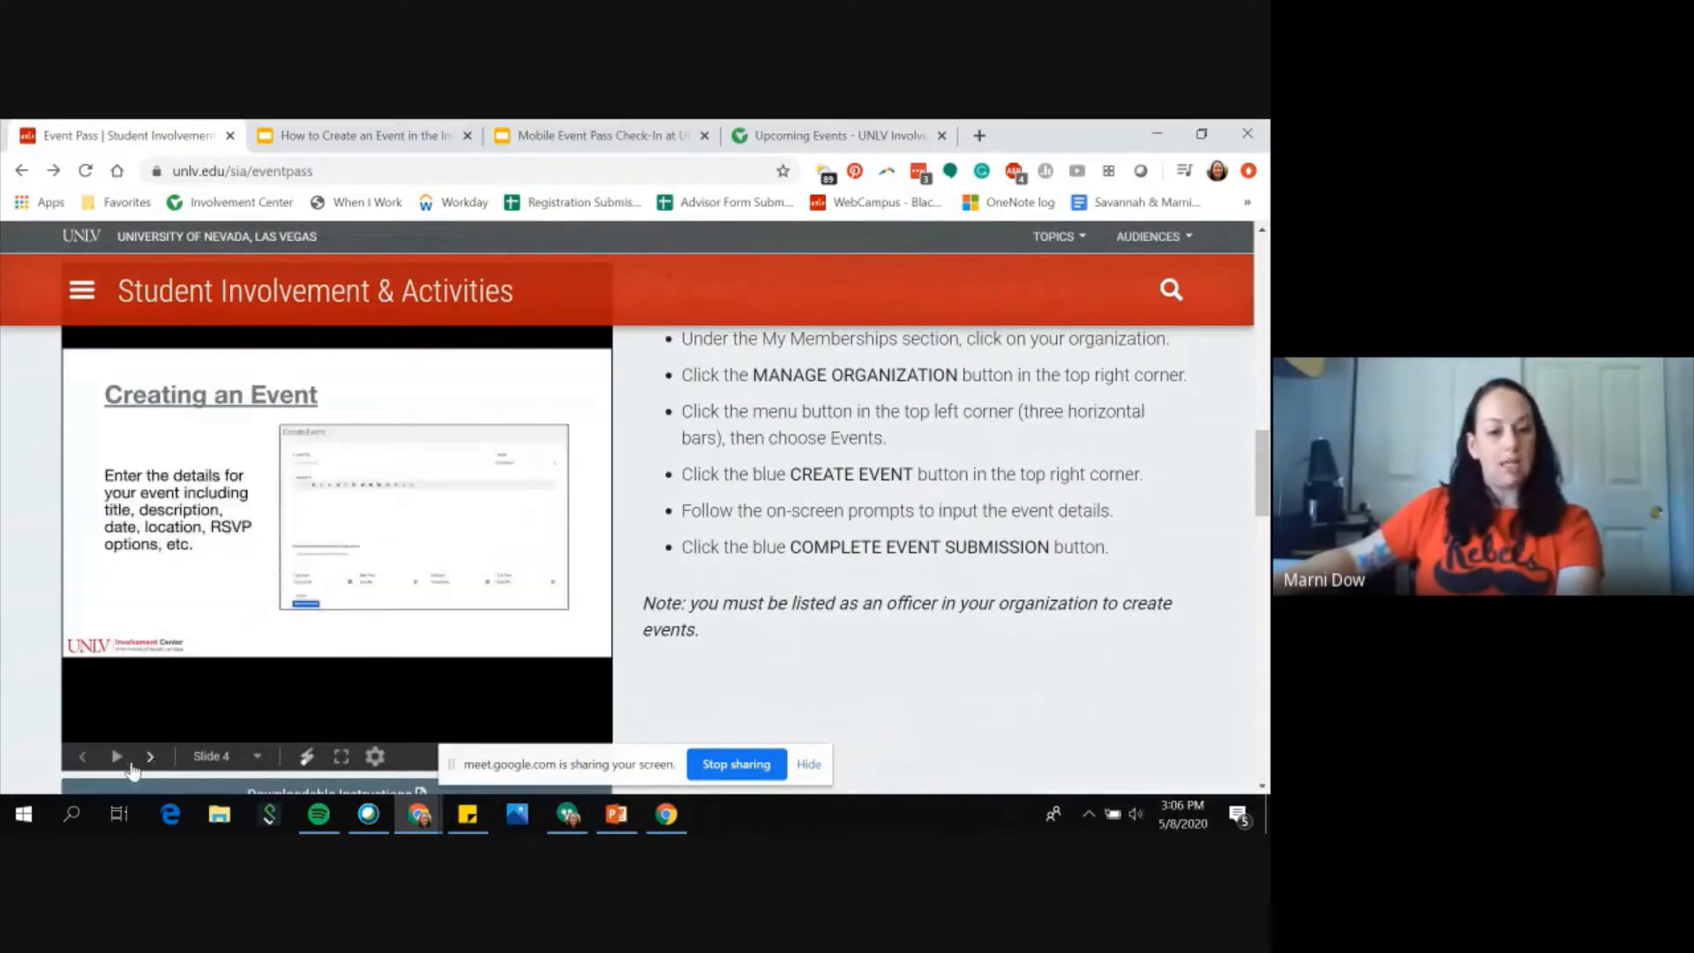
{"action": "left_click", "coordinate": [85, 758]}
{"action": "left_click", "coordinate": [85, 758]}
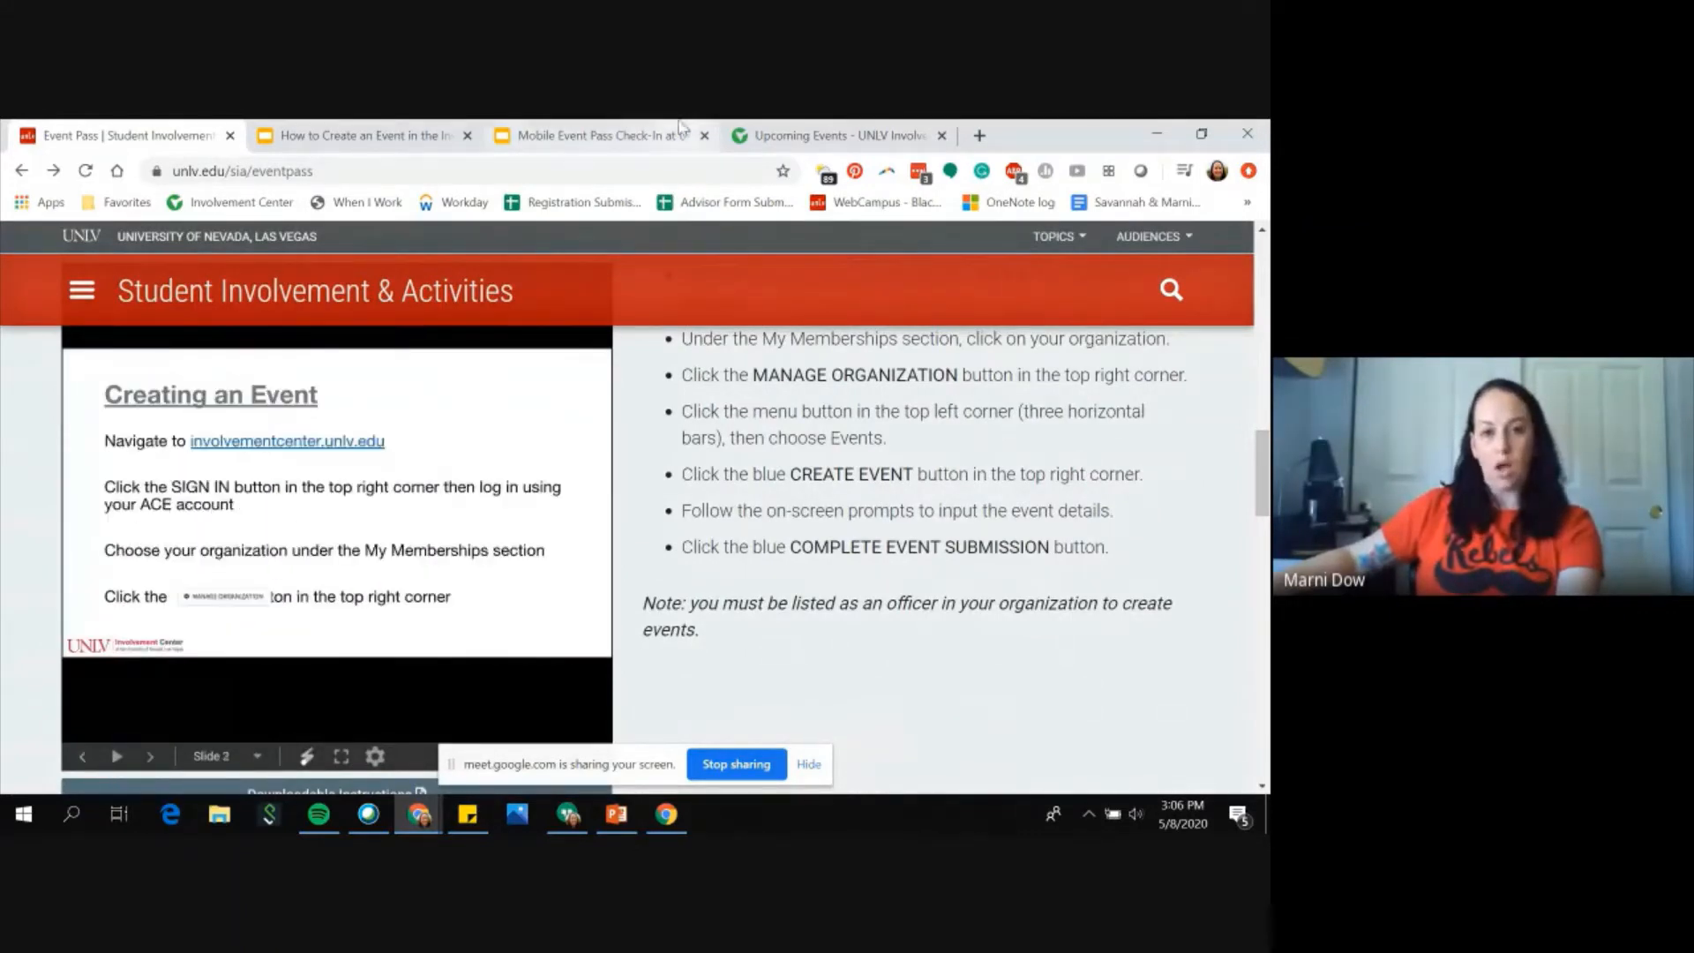
Step: Open the Student Involvement & Activities organization from the Memberships on the Involvement Center home page
{"action": "left_click", "coordinate": [856, 139]}
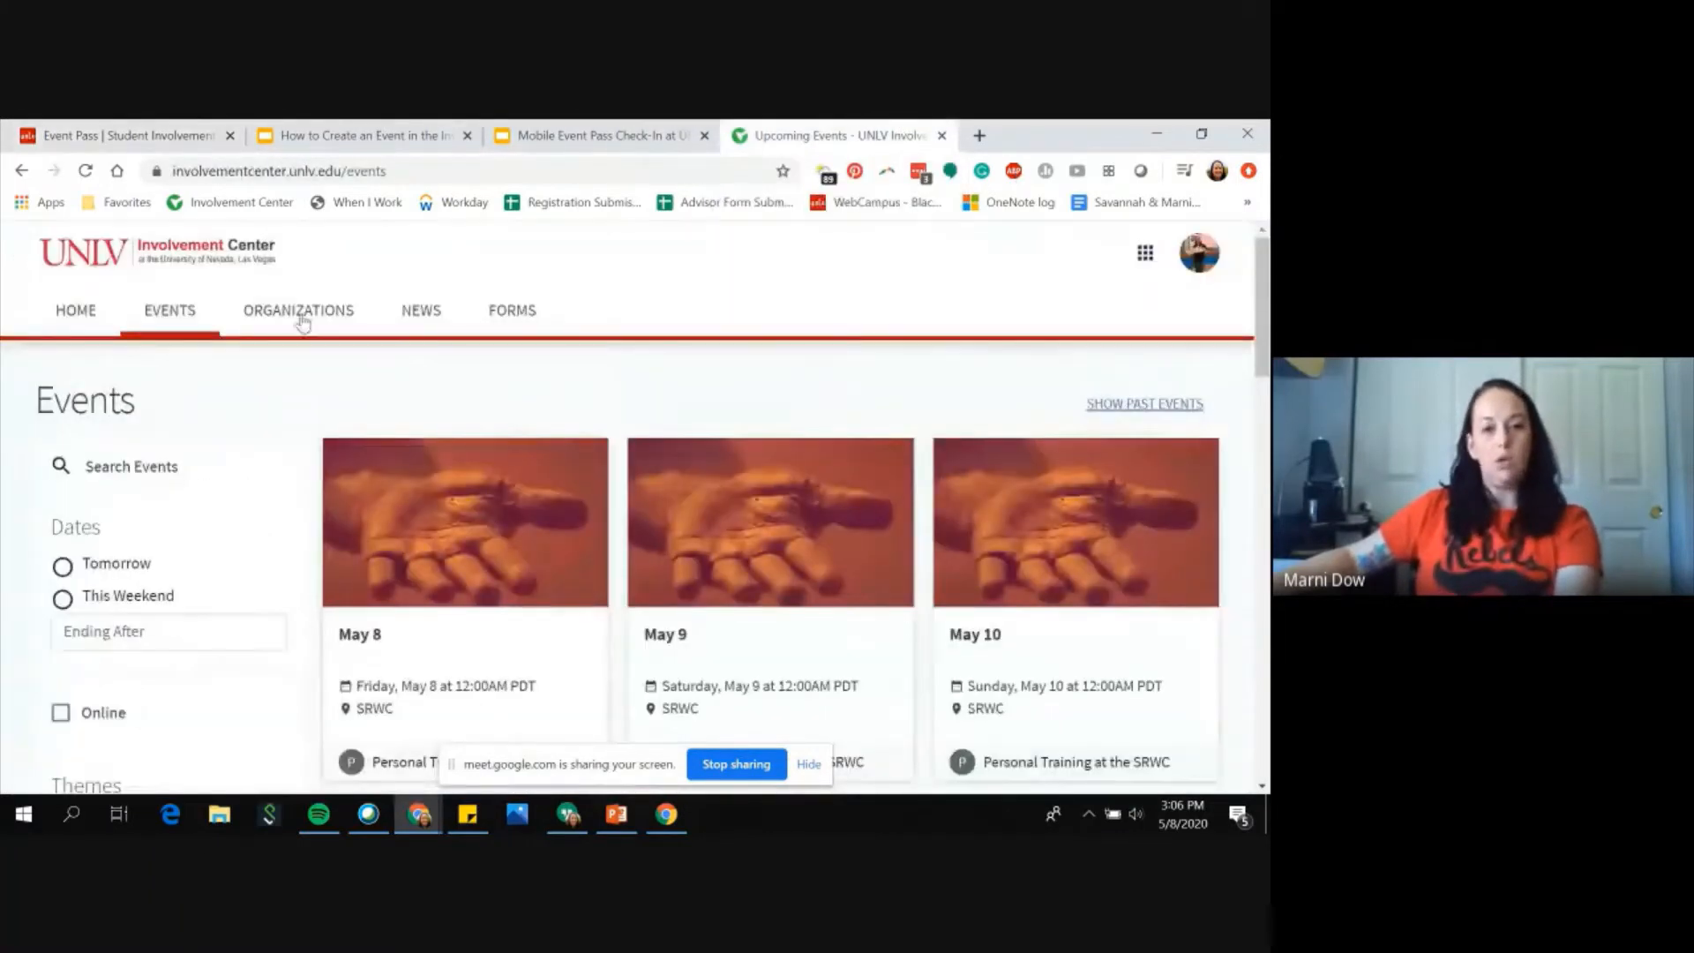
{"action": "left_click", "coordinate": [196, 260]}
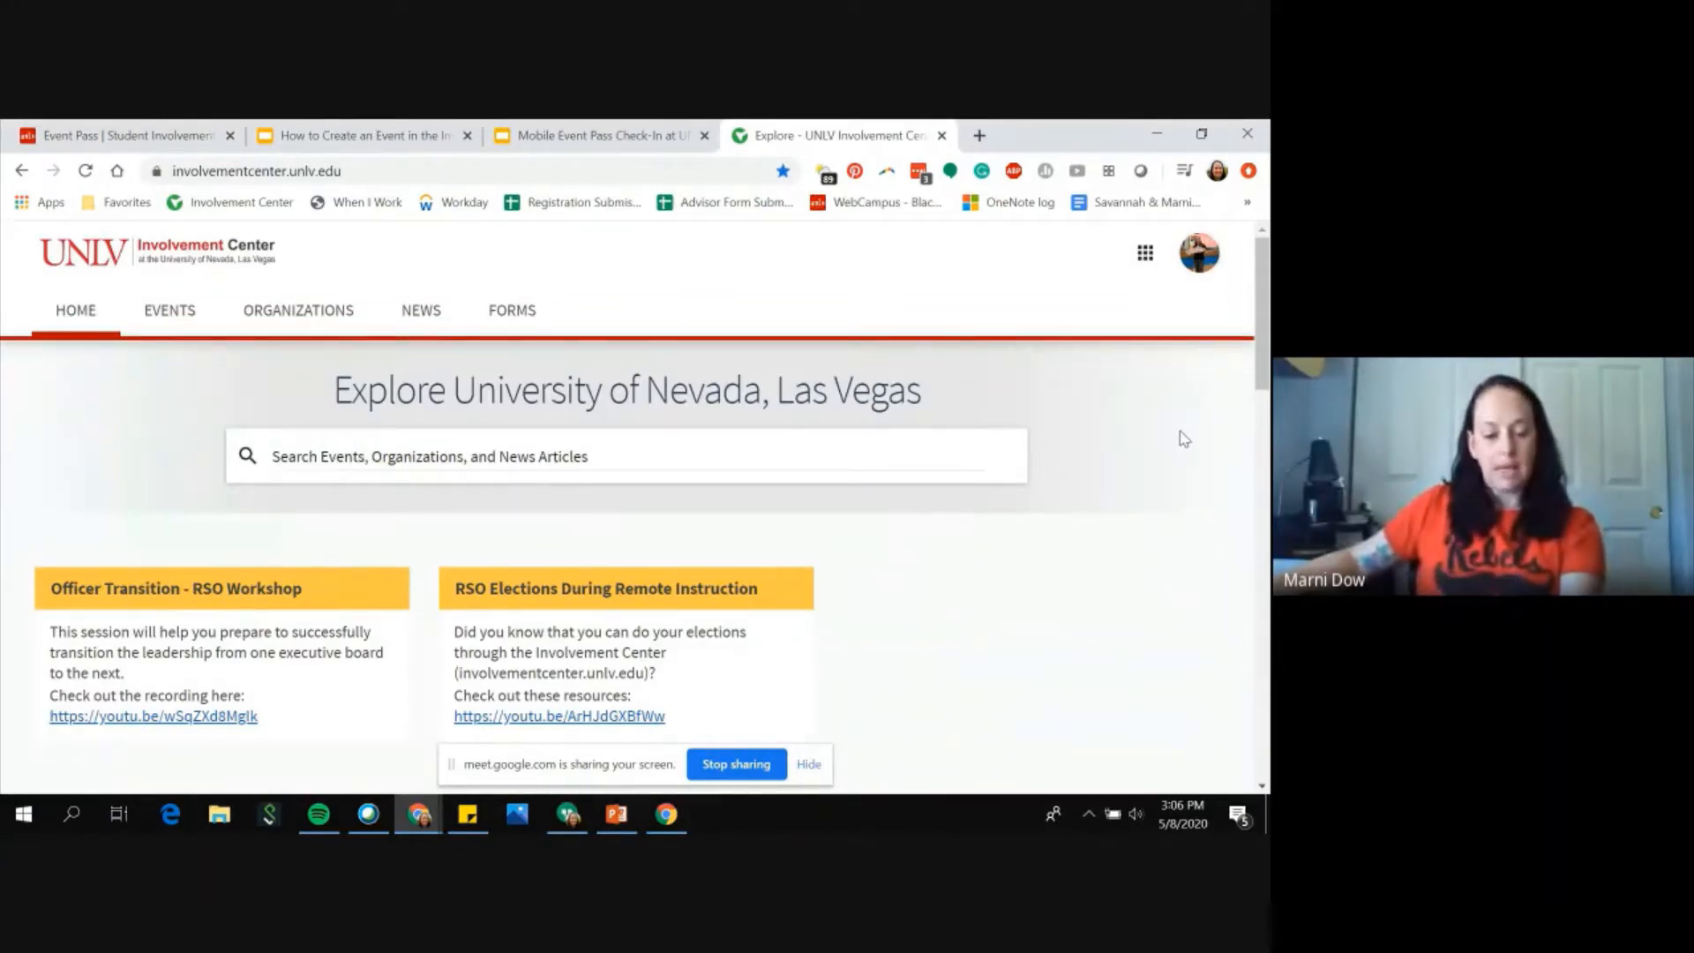
{"action": "scroll", "coordinate": [1183, 438], "scroll_direction": "down", "scroll_amount": 2}
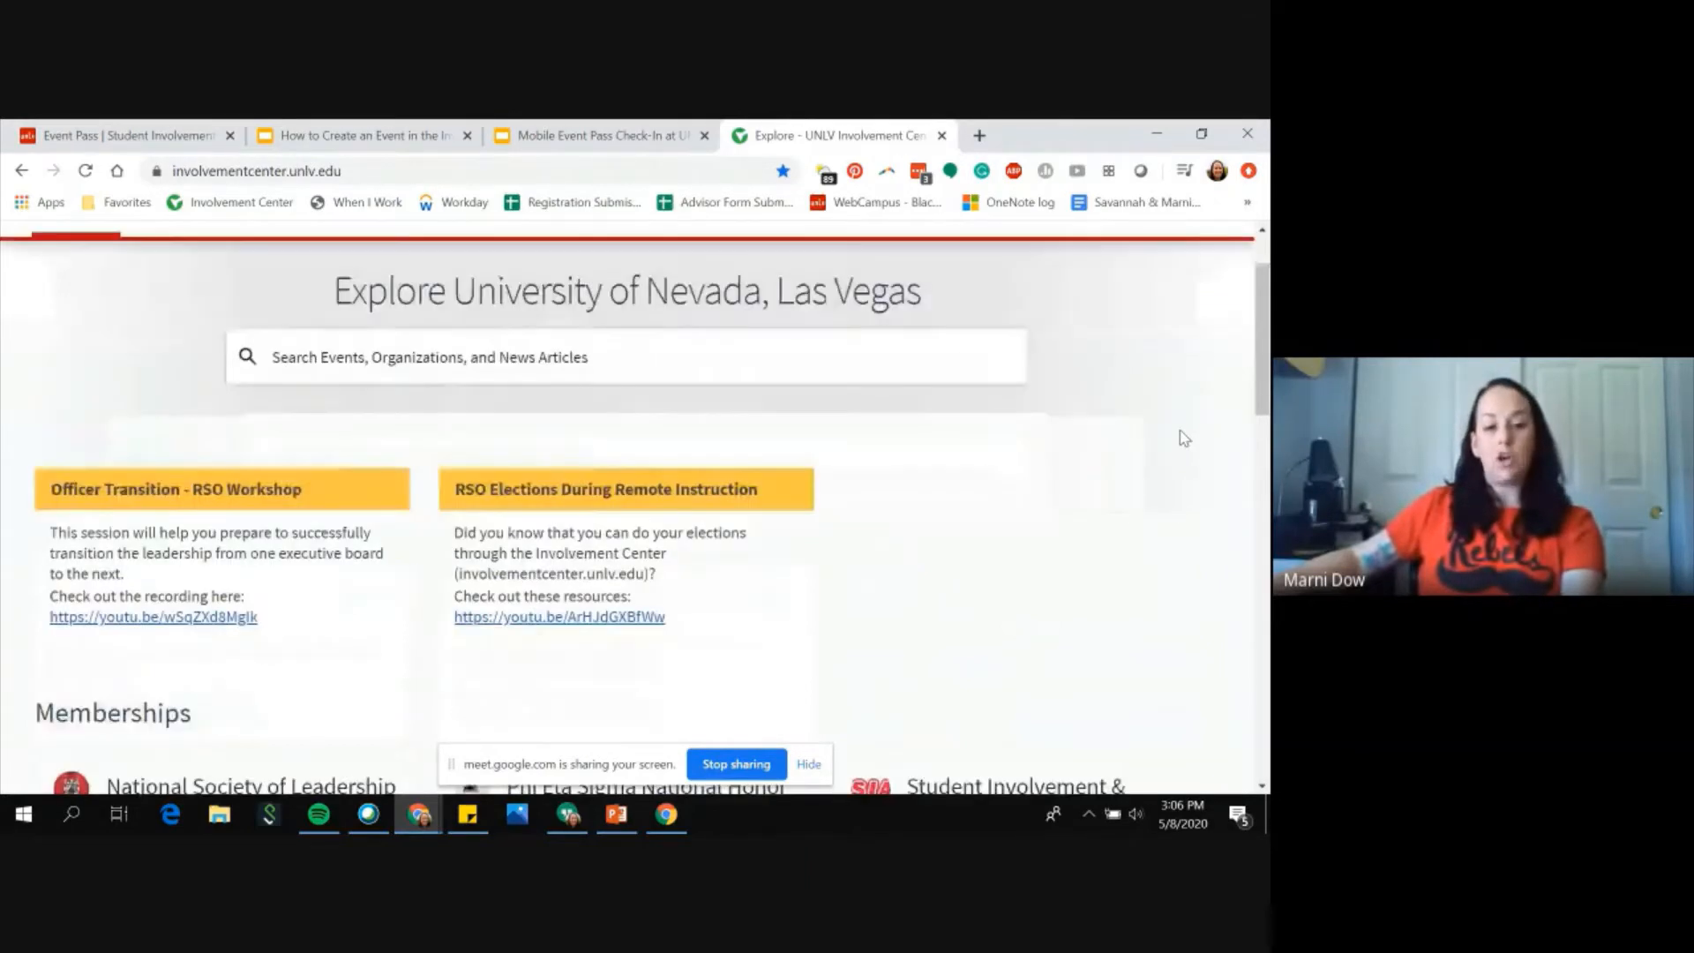
{"action": "scroll", "coordinate": [161, 527], "scroll_direction": "down", "scroll_amount": 1}
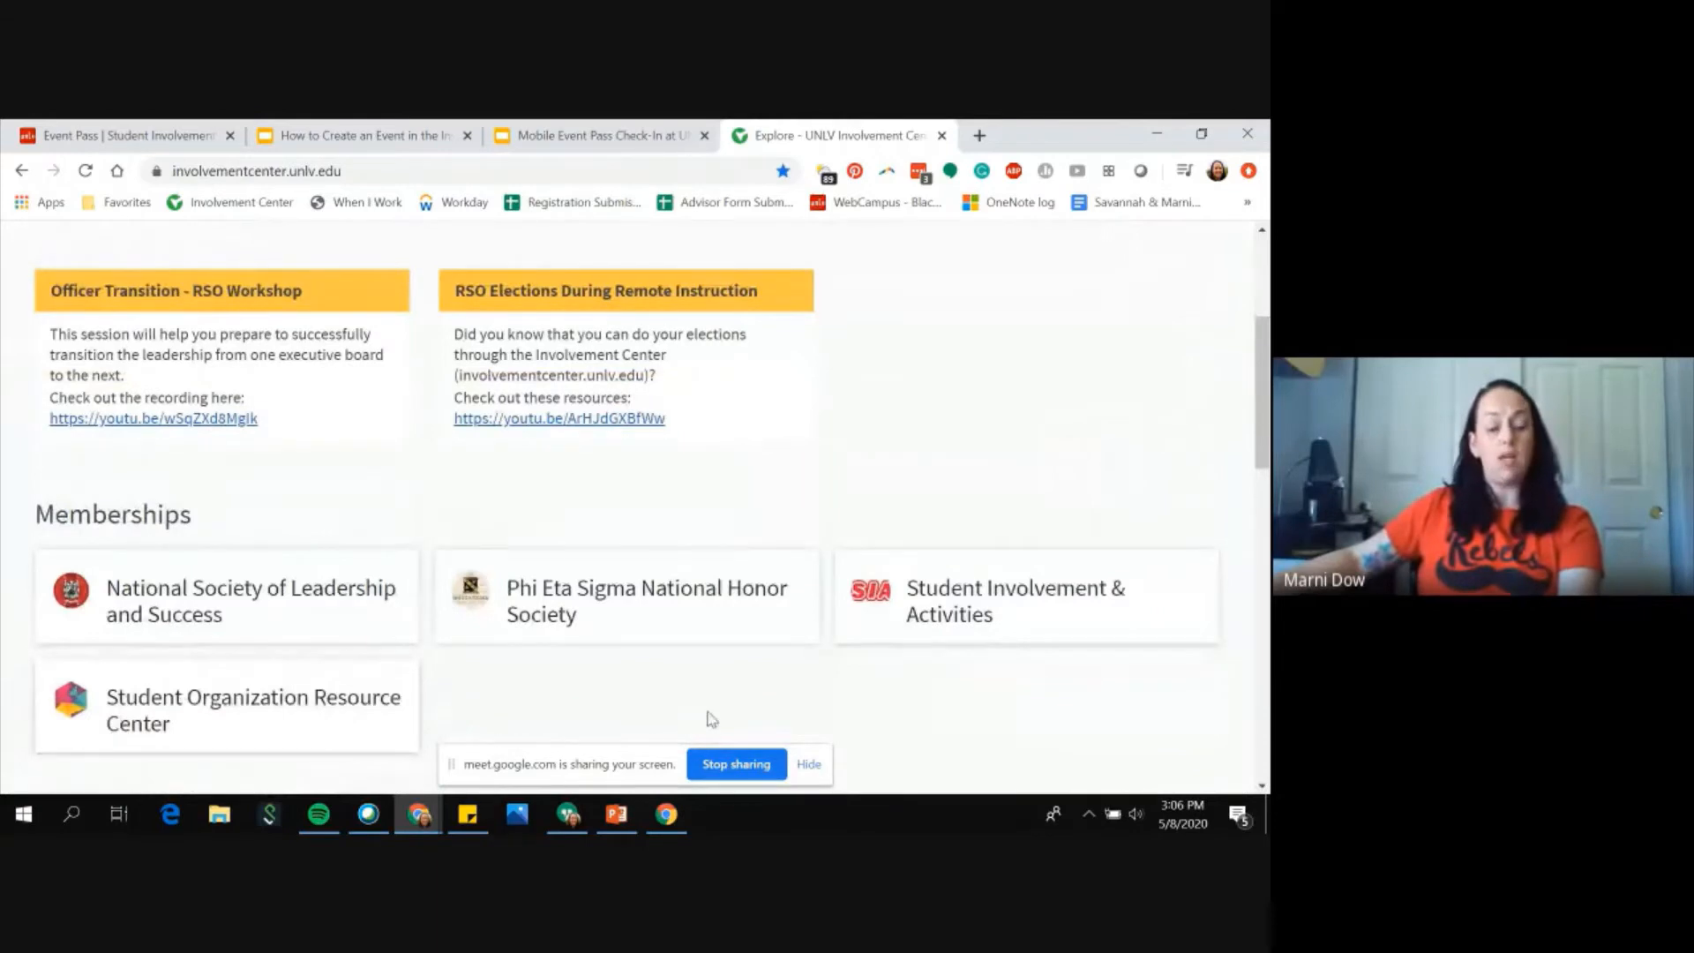
{"action": "left_click", "coordinate": [900, 605]}
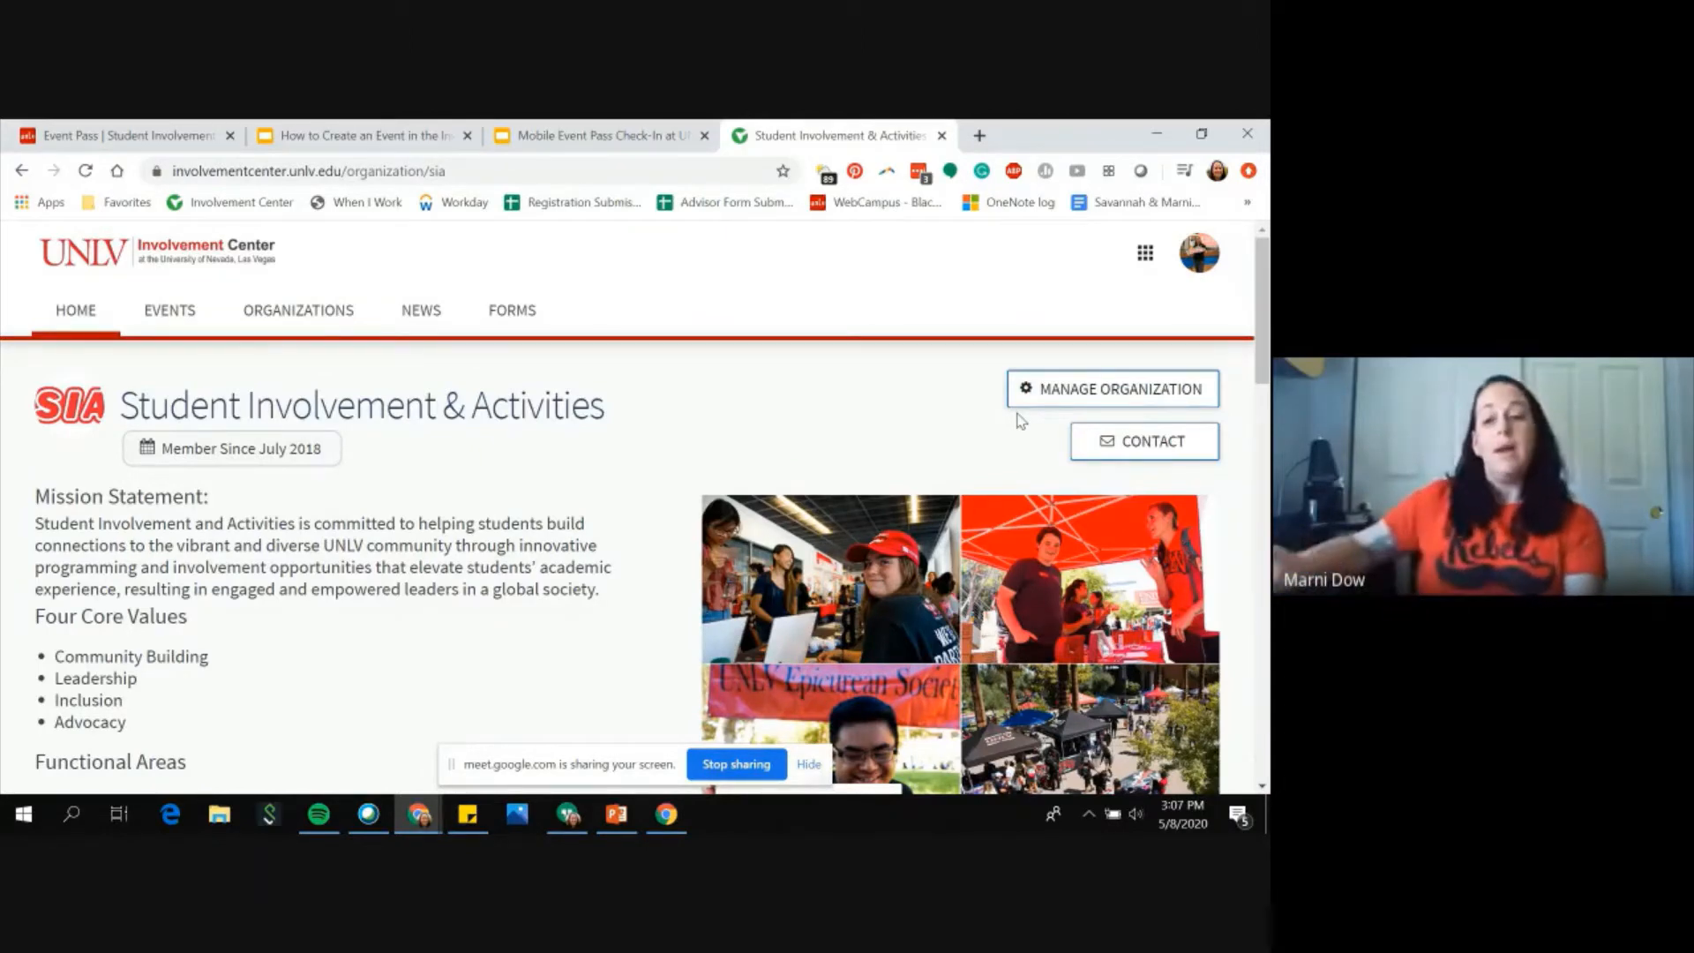
Step: Open Manage Organization for Student Involvement & Activities and go to its Events management page
{"action": "left_click", "coordinate": [1048, 397]}
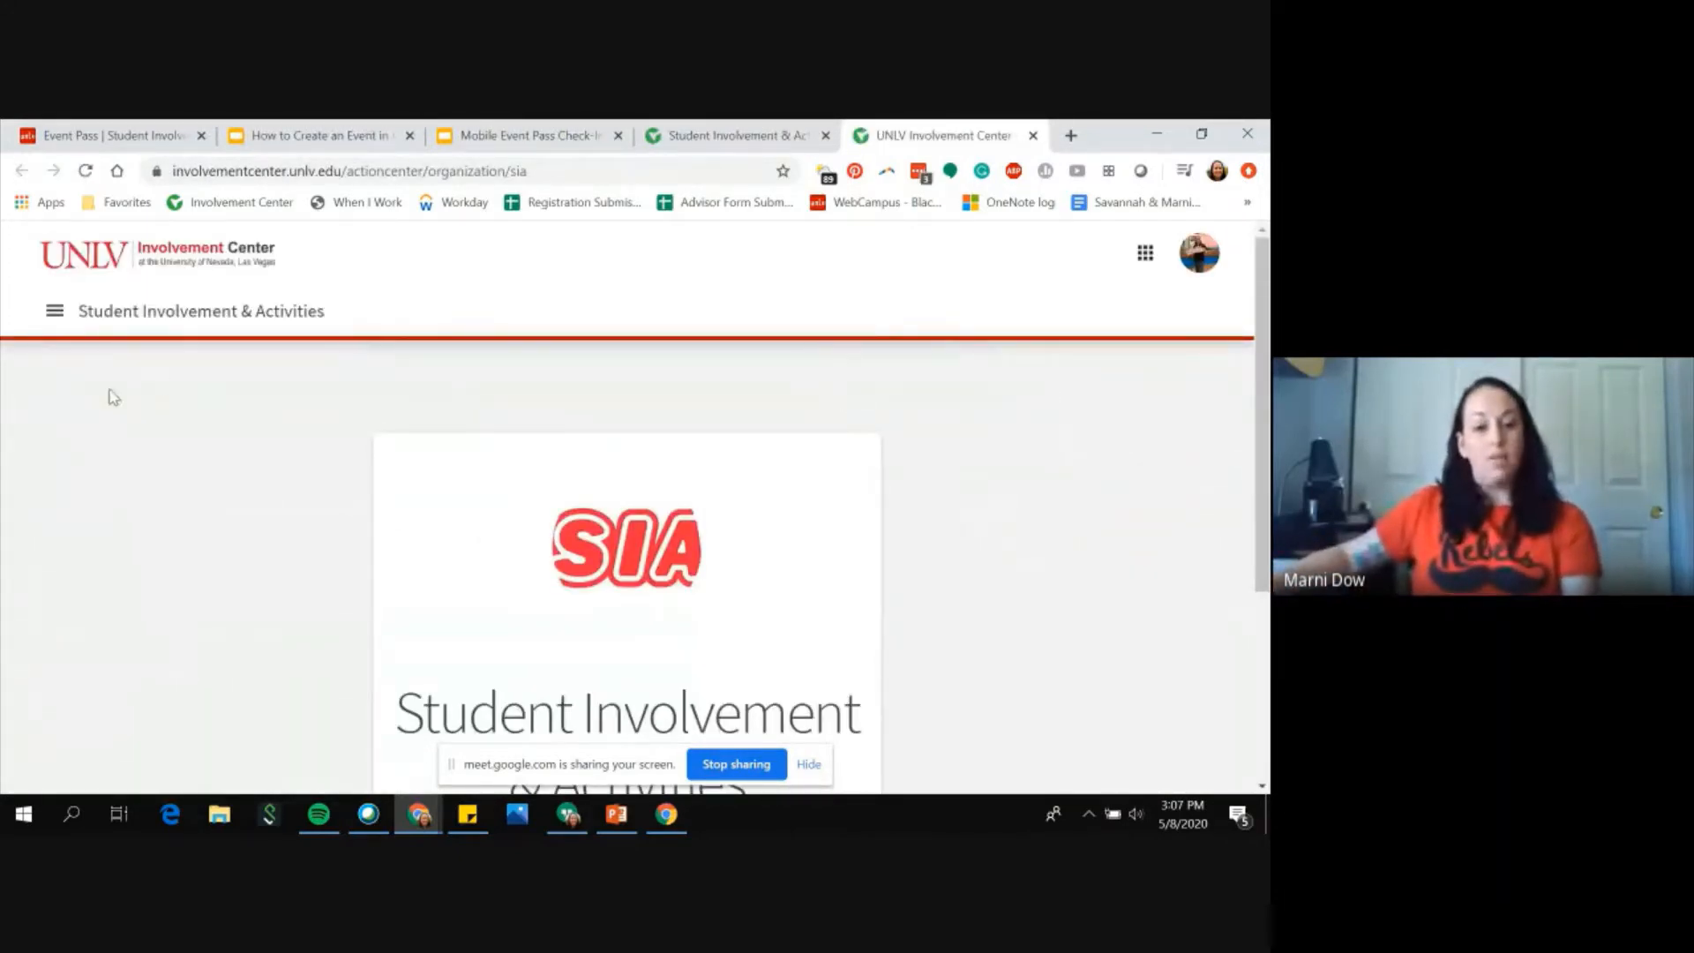
{"action": "left_click", "coordinate": [54, 315]}
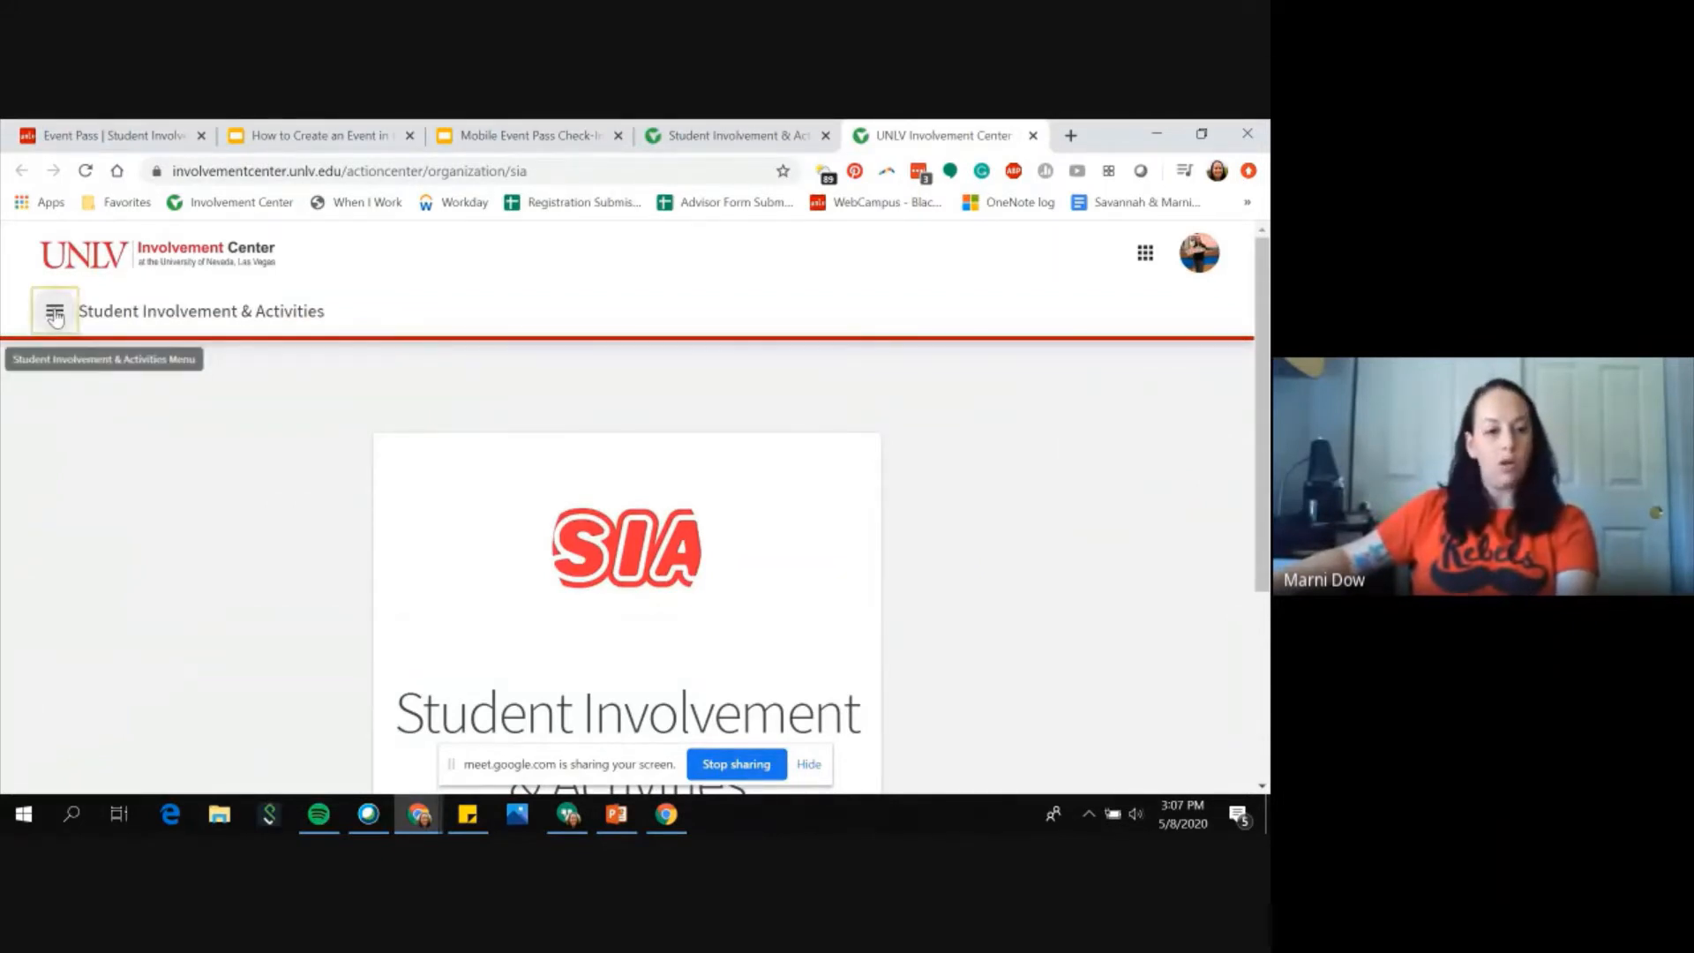
{"action": "scroll", "coordinate": [122, 449], "scroll_direction": "down", "scroll_amount": 1}
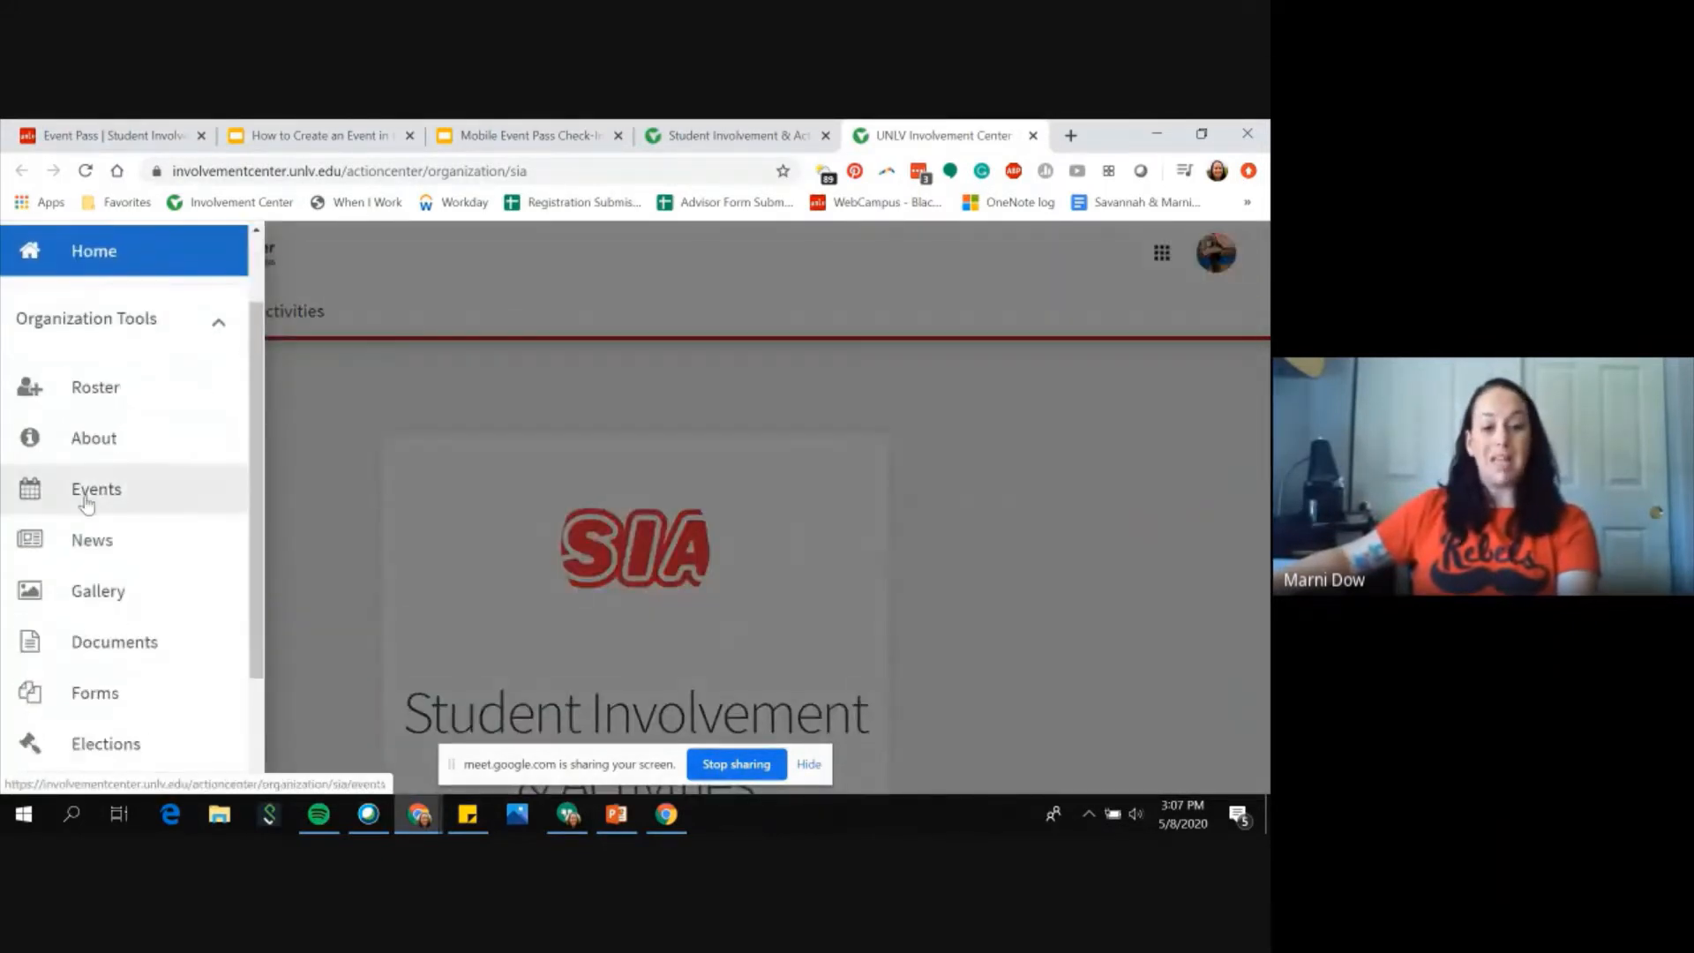
{"action": "left_click", "coordinate": [89, 499]}
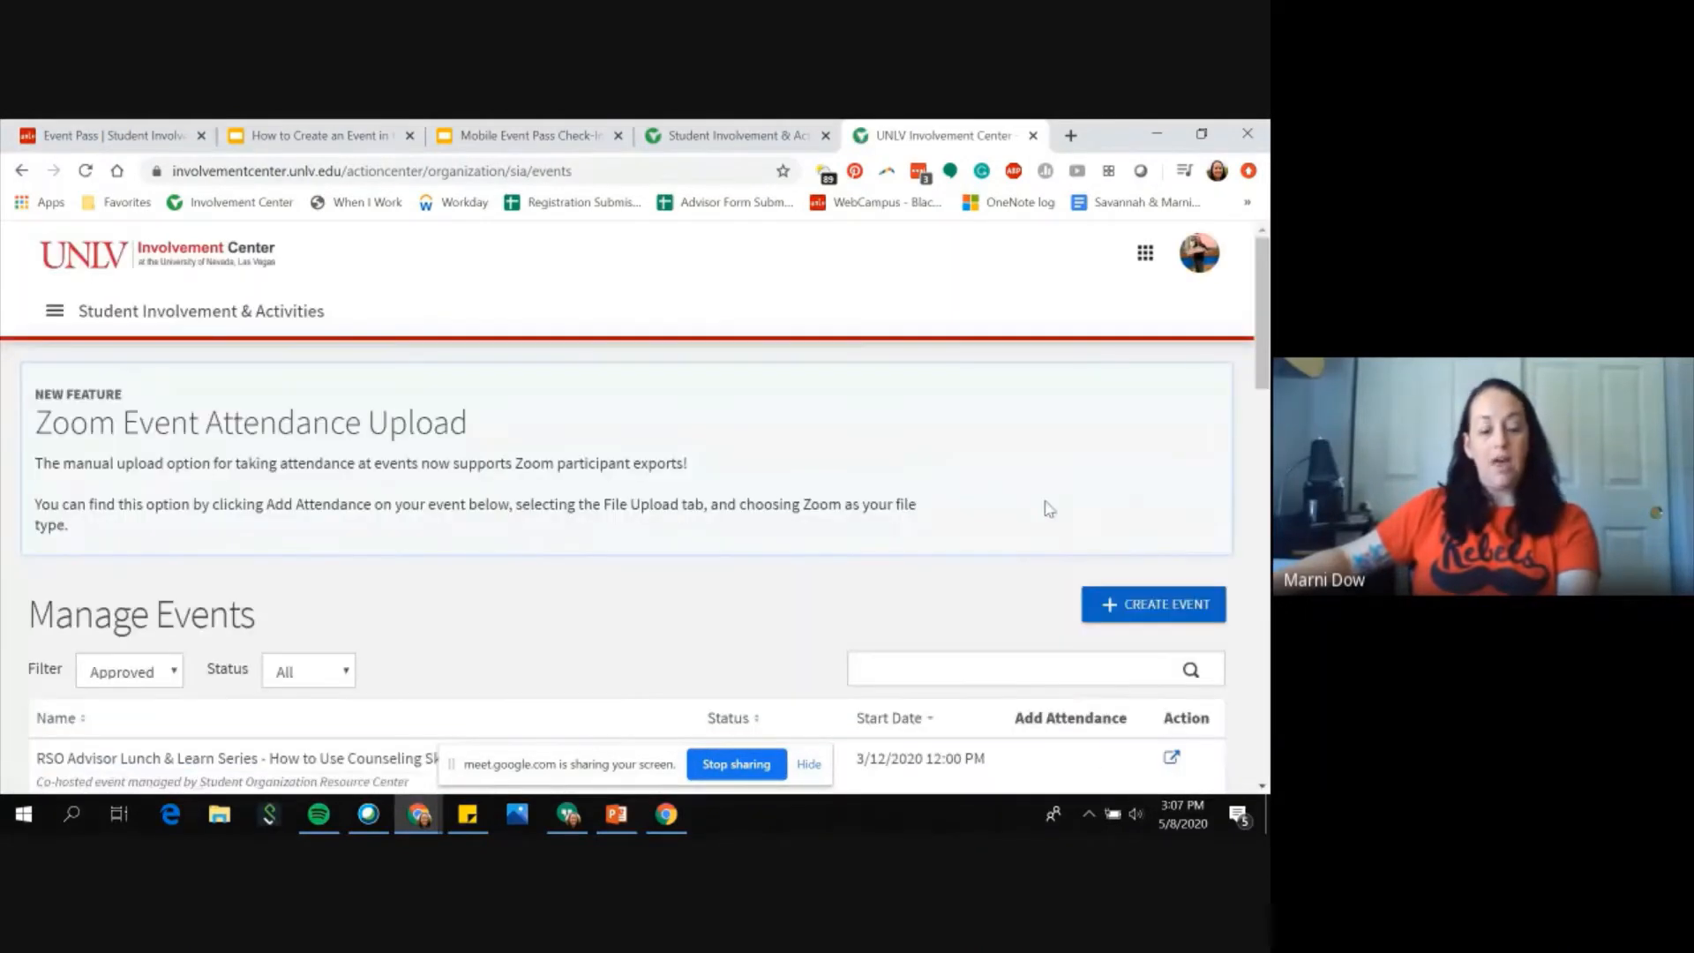
Step: Scroll through the Manage Events list and open the Create Event form
{"action": "scroll", "coordinate": [741, 495], "scroll_direction": "down", "scroll_amount": 5}
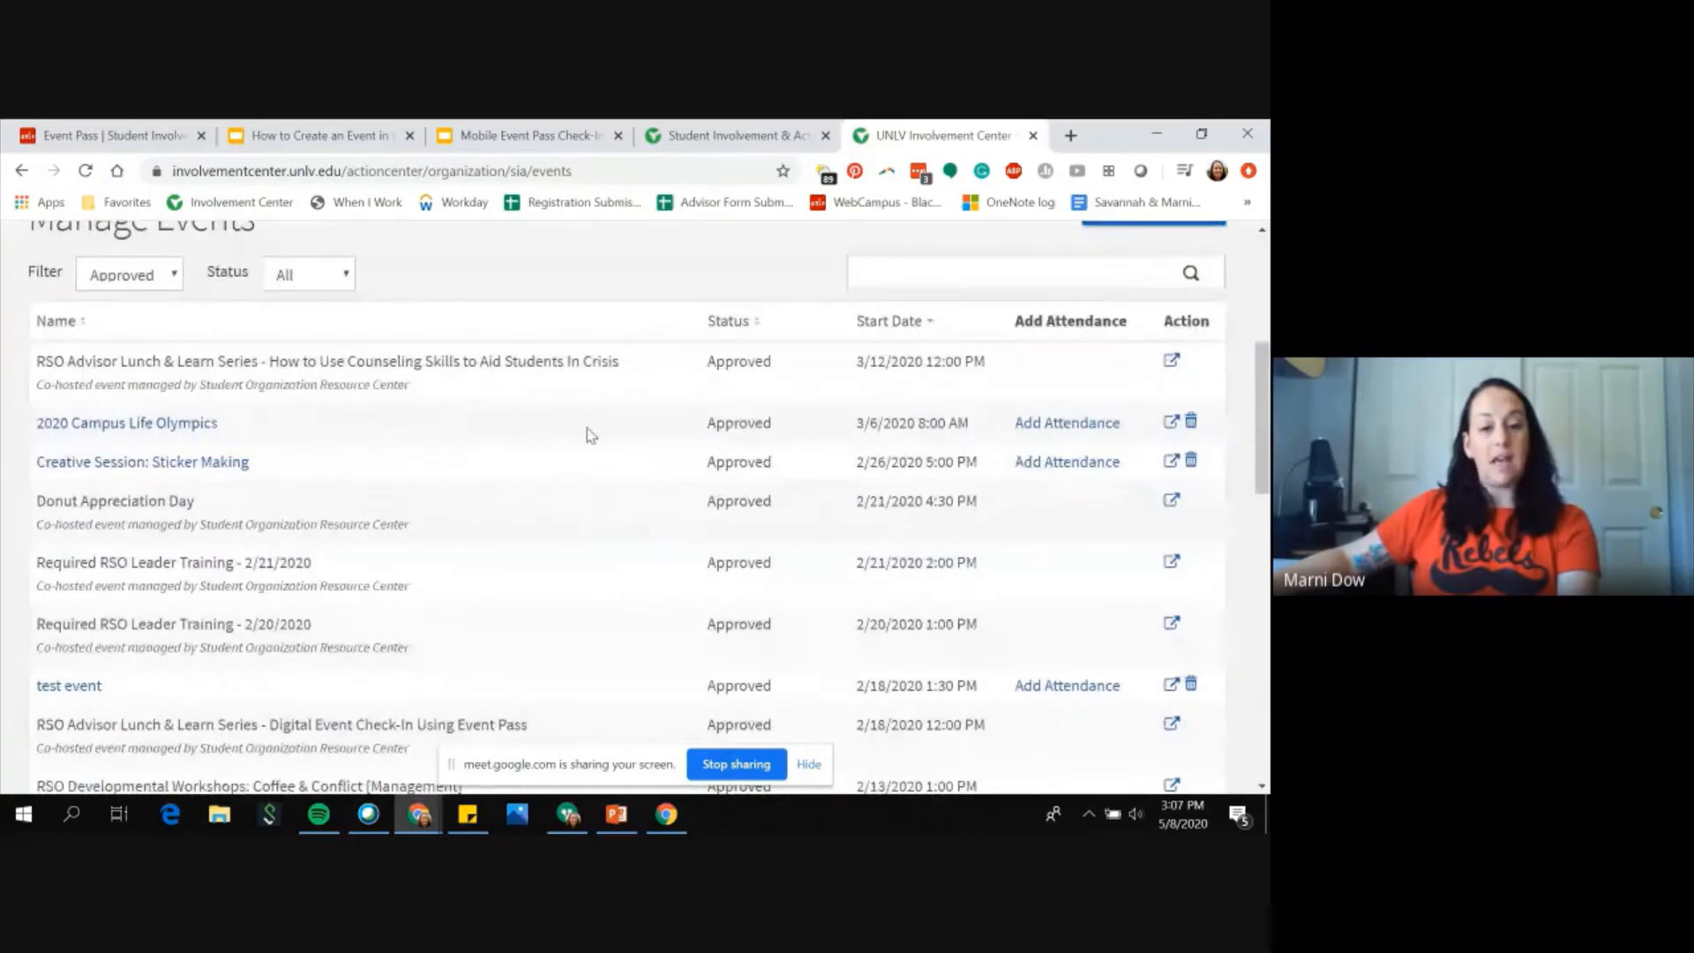
{"action": "scroll", "coordinate": [585, 427], "scroll_direction": "down", "scroll_amount": 5}
{"action": "scroll", "coordinate": [646, 501], "scroll_direction": "up", "scroll_amount": 7}
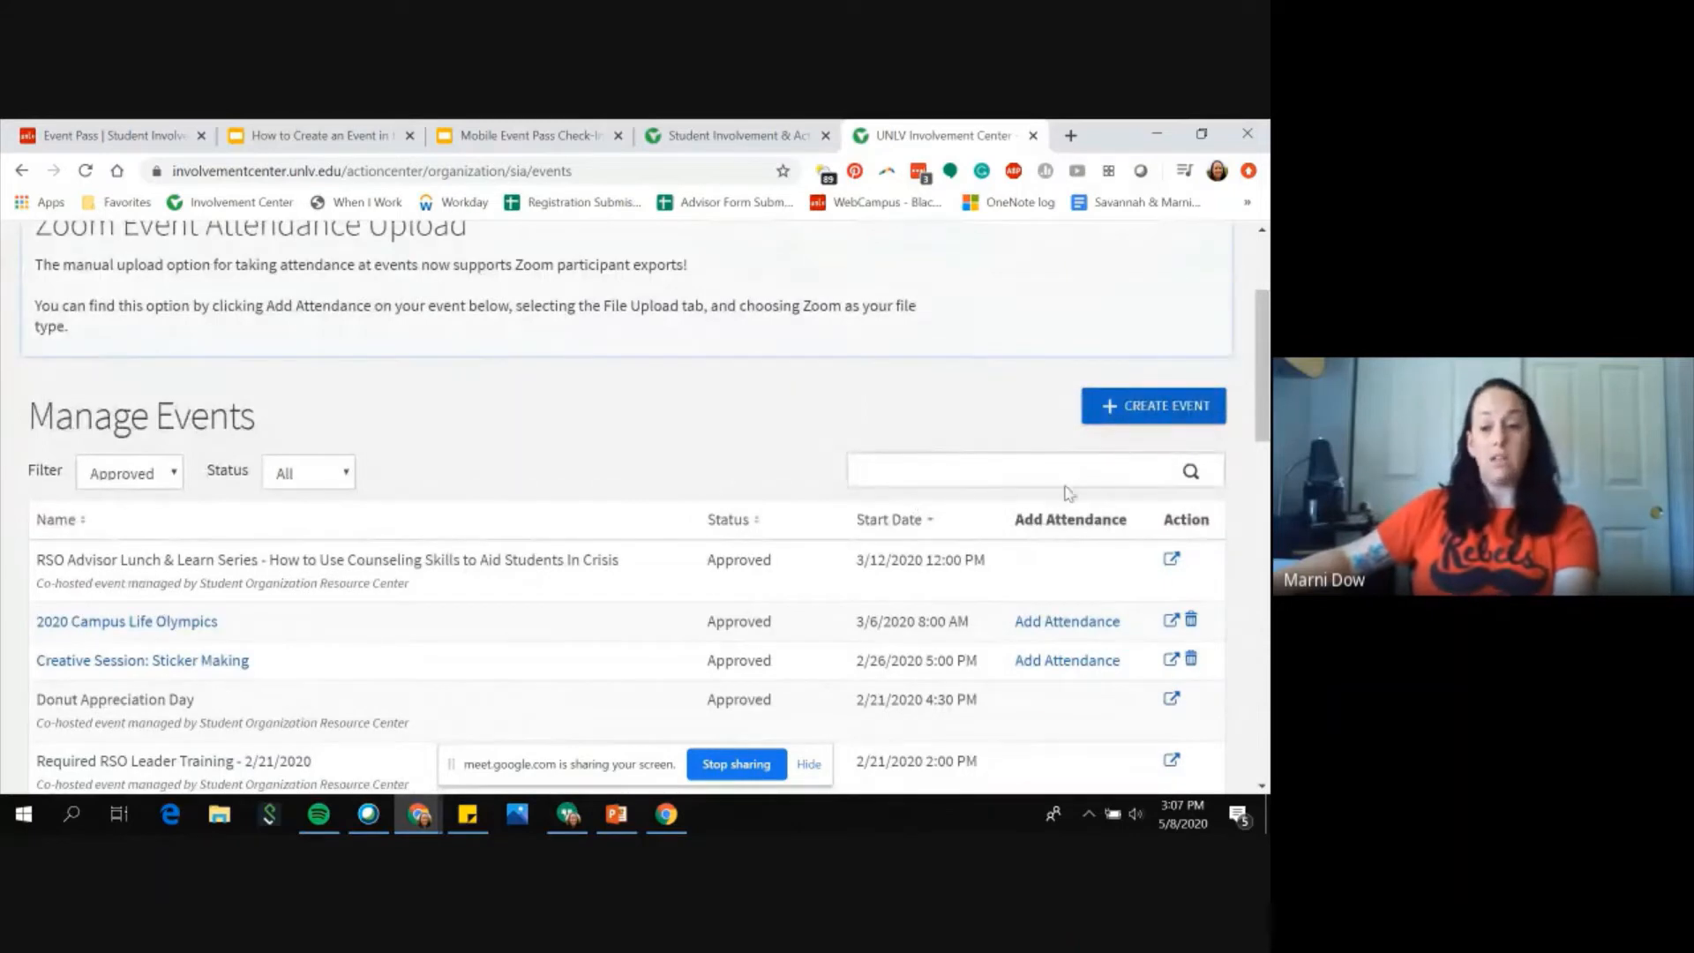
{"action": "left_click", "coordinate": [1149, 415]}
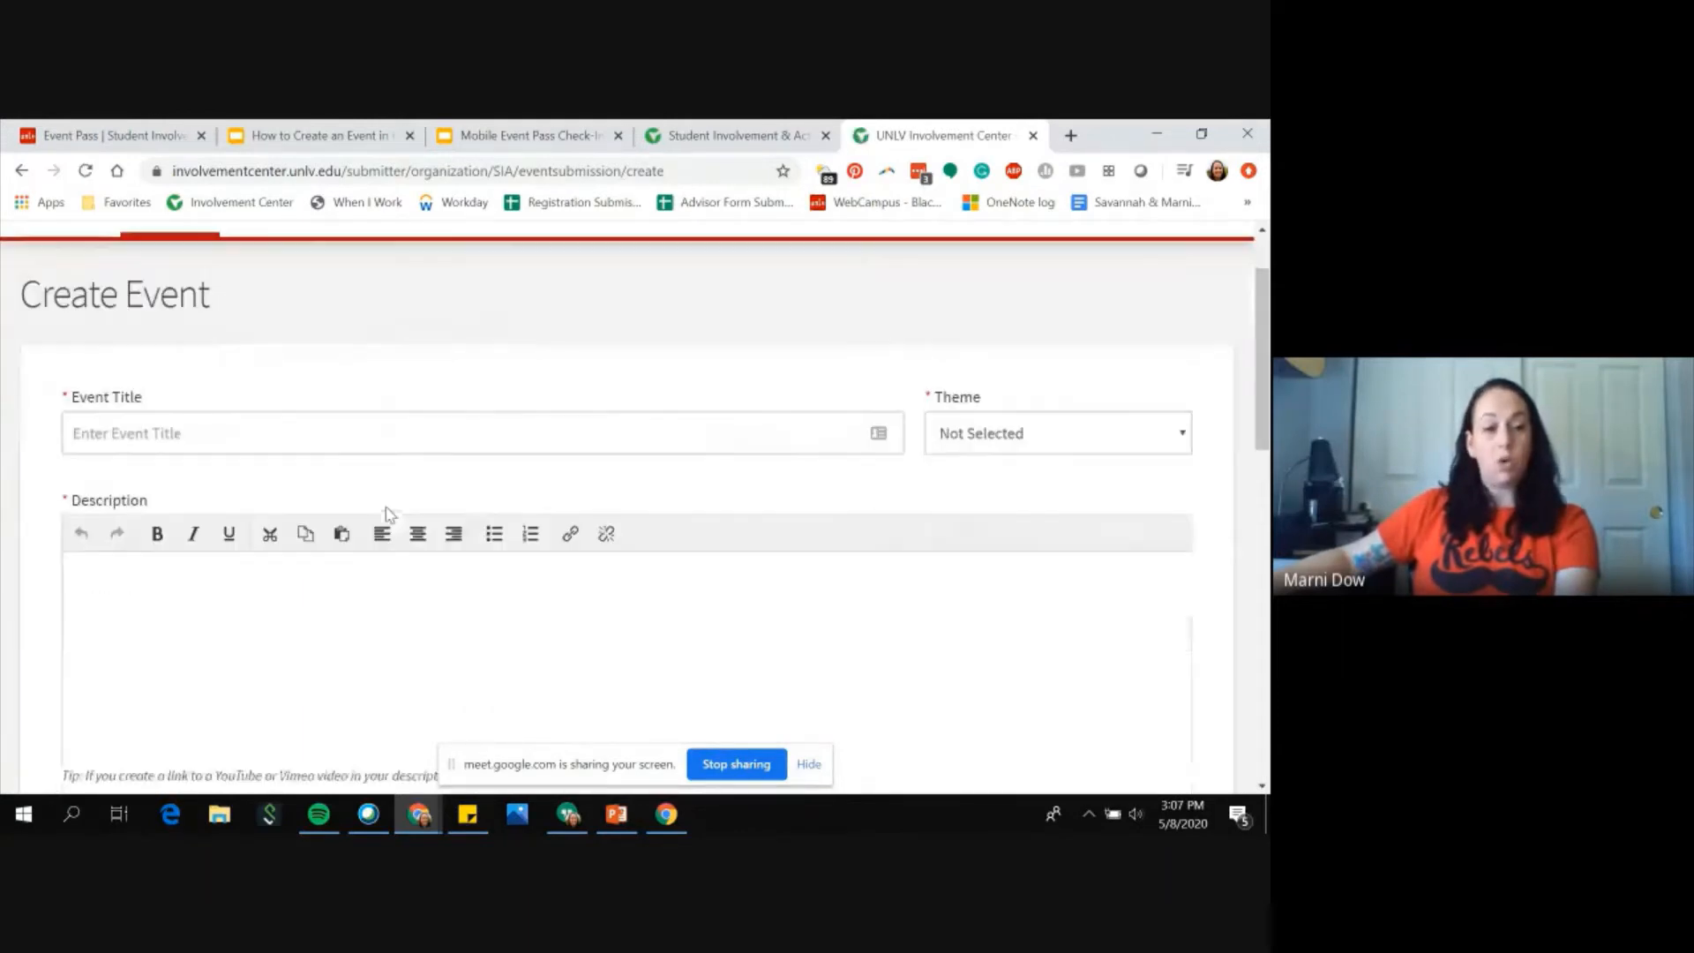
Step: Title the event Doughnut Appreciation Day and set its theme to Social
{"action": "scroll", "coordinate": [390, 512], "scroll_direction": "up", "scroll_amount": 2}
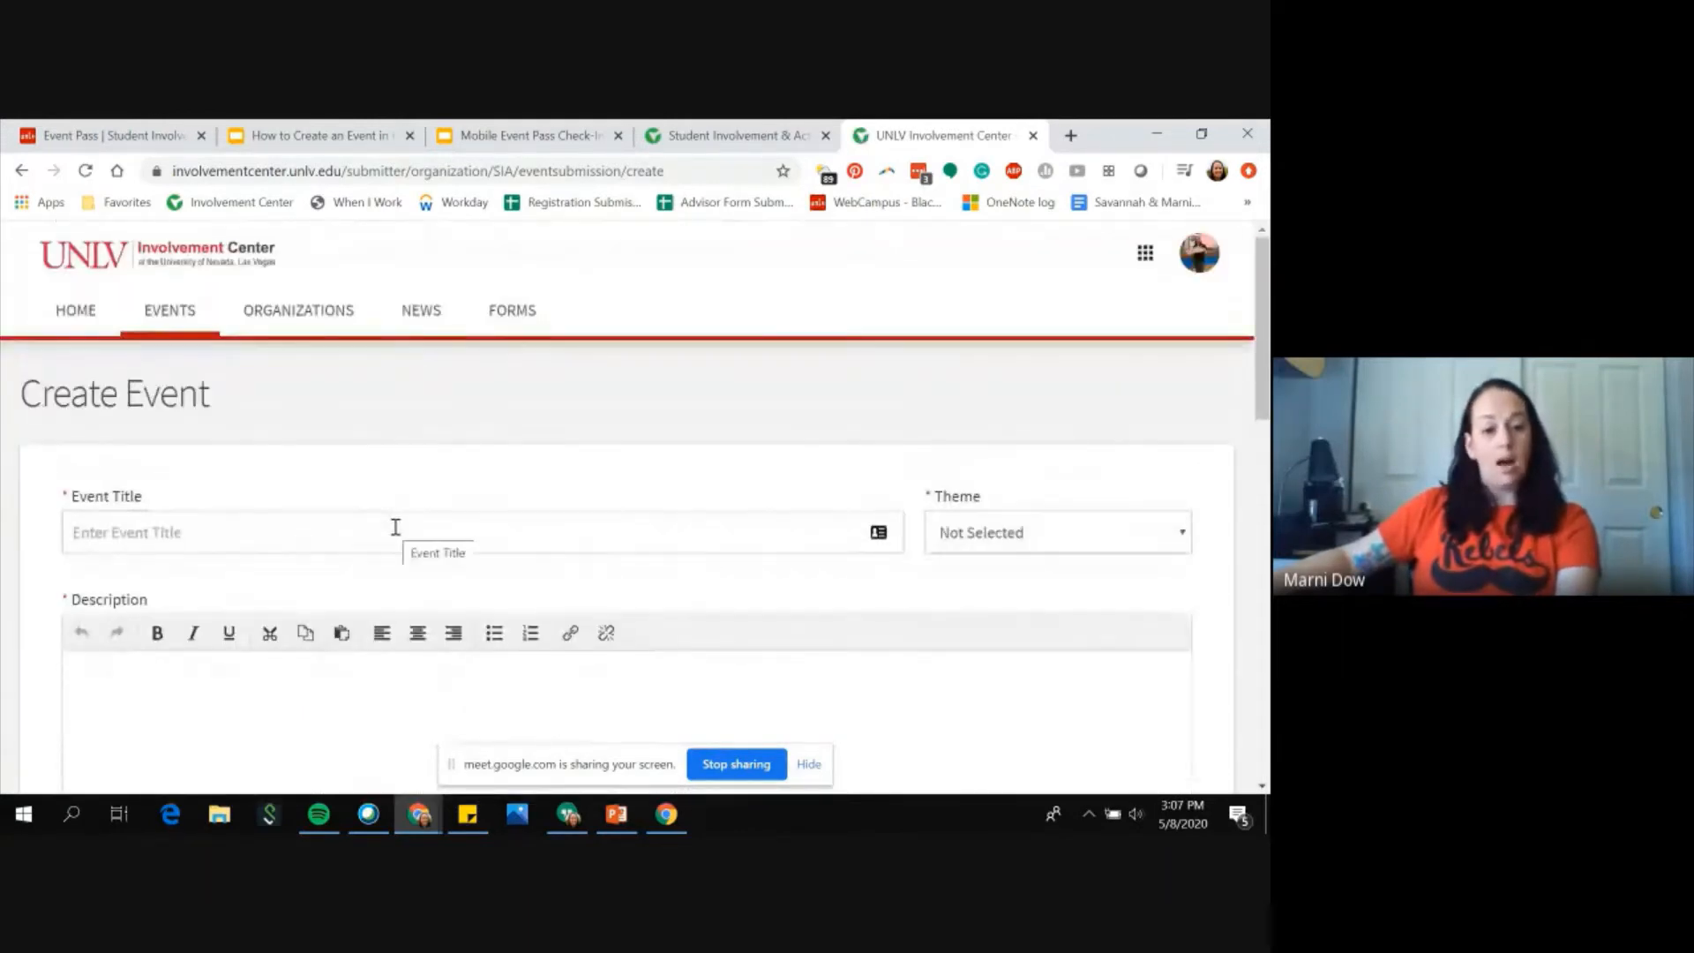
{"action": "left_click", "coordinate": [396, 528]}
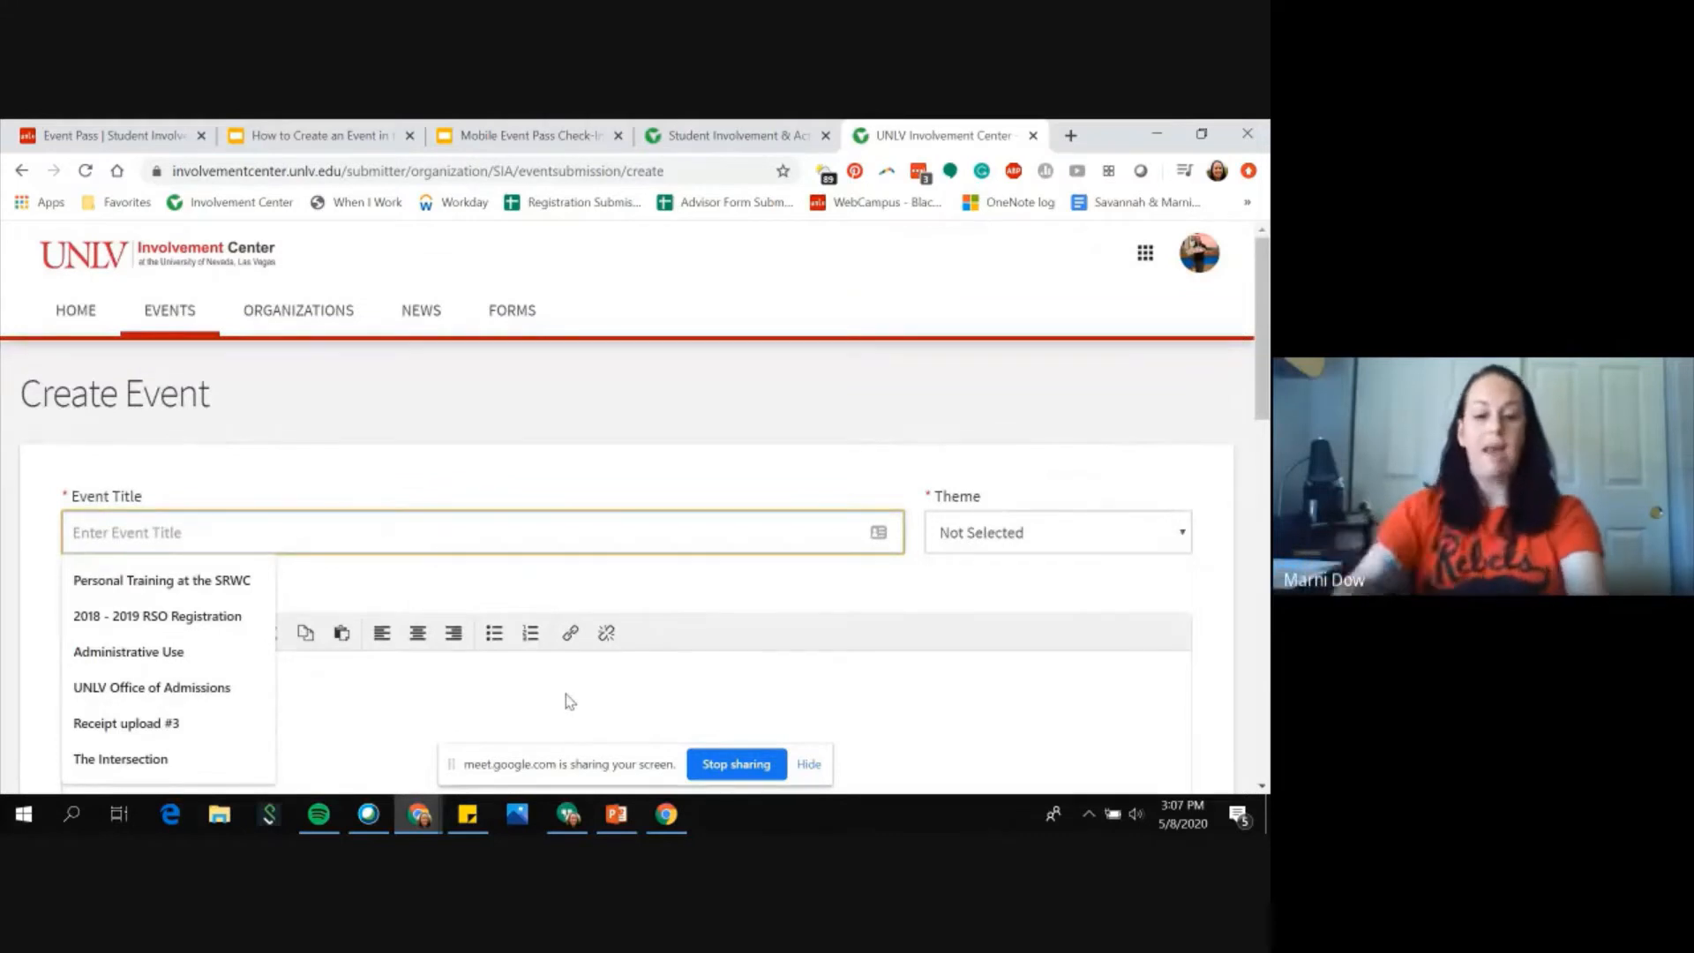
{"action": "type", "text": "D"}
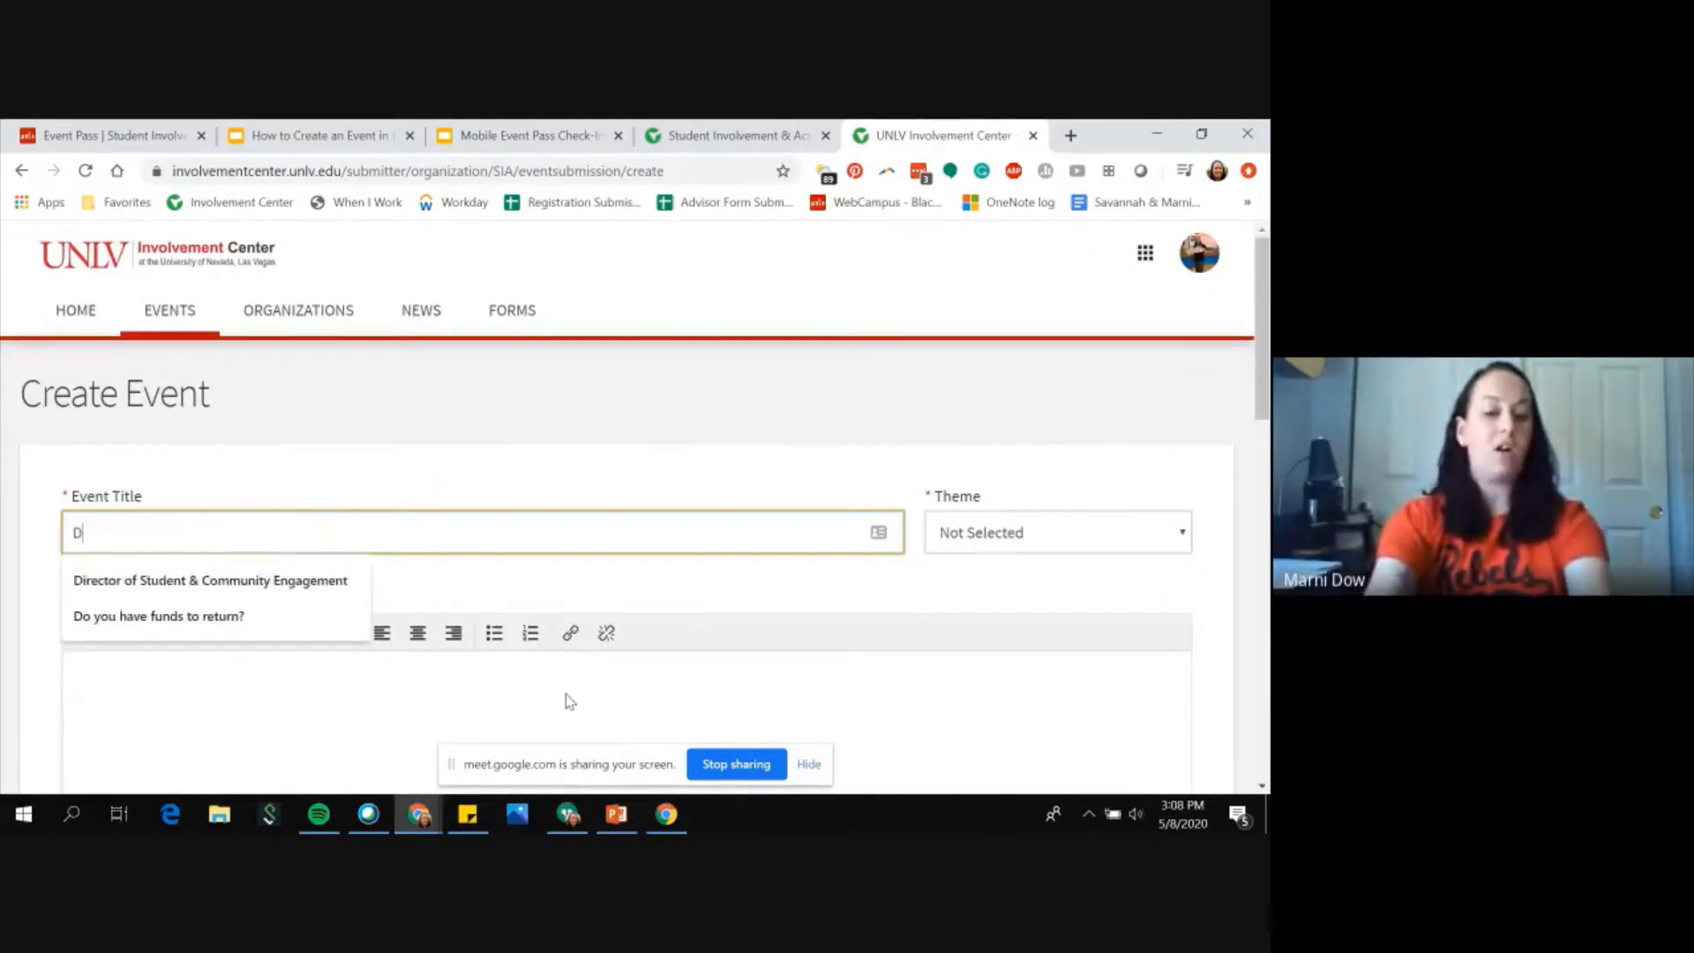
{"action": "type", "text": "oughnut Appreciation Day"}
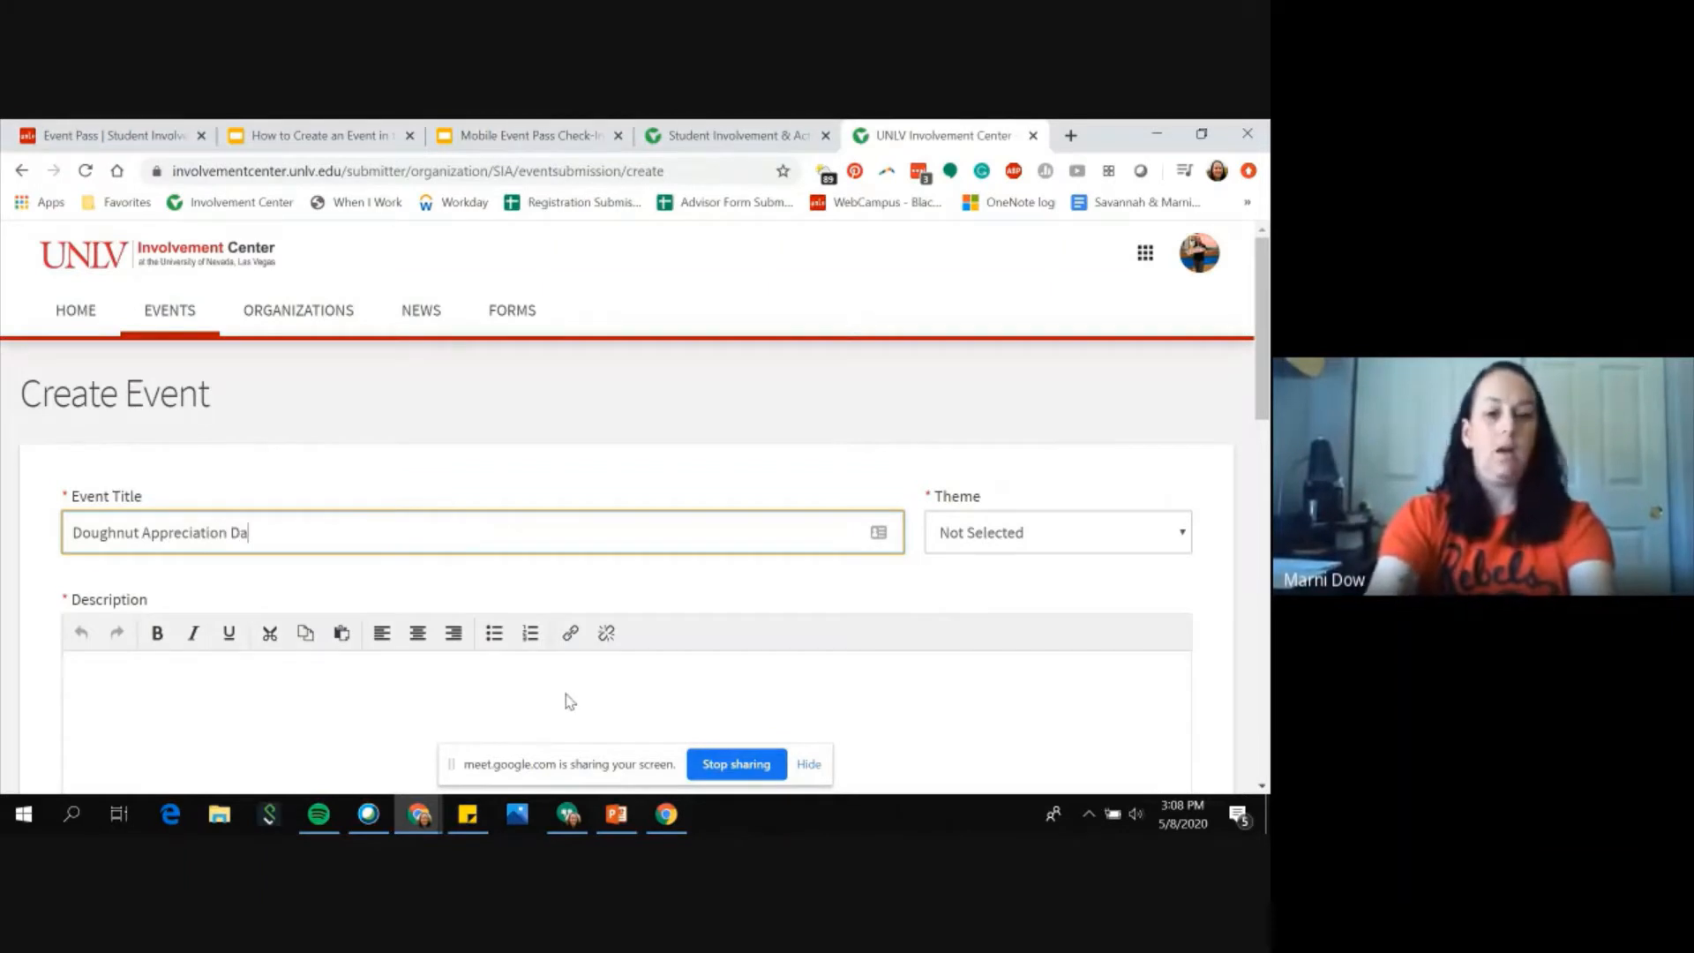
{"action": "left_click", "coordinate": [971, 520]}
{"action": "left_click", "coordinate": [1010, 734]}
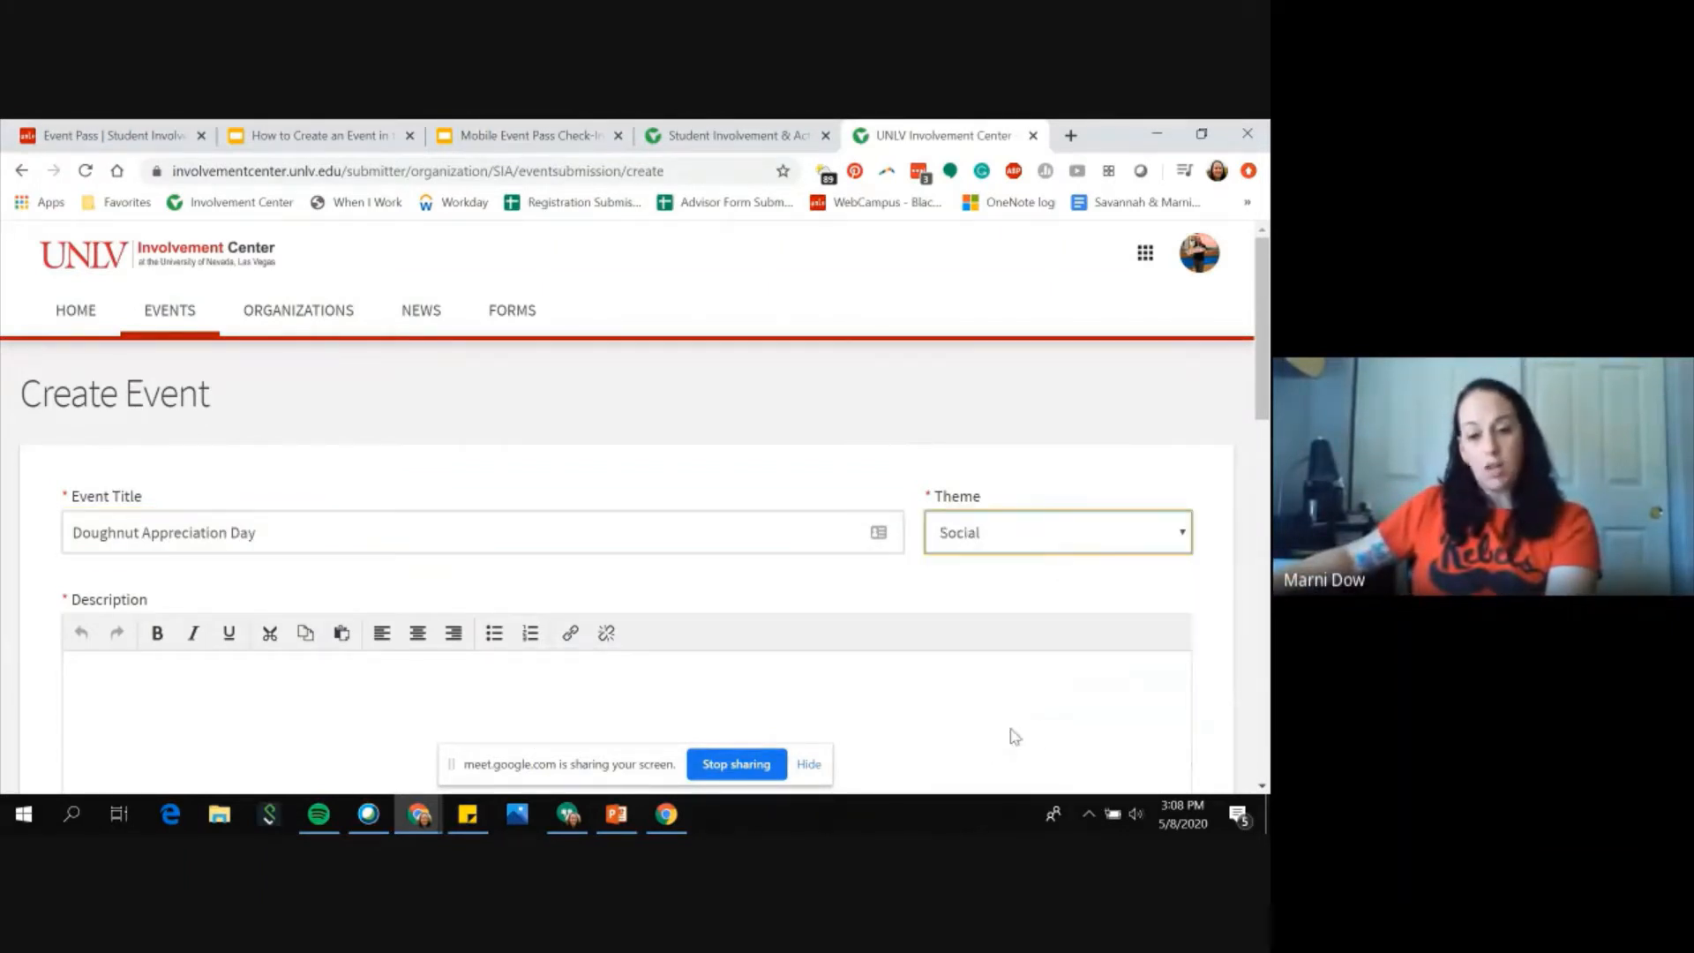
Step: Write the description: Come to the Student Union Ballroom and join us as we celebrate all things doughnuts
{"action": "scroll", "coordinate": [428, 672], "scroll_direction": "down", "scroll_amount": 3}
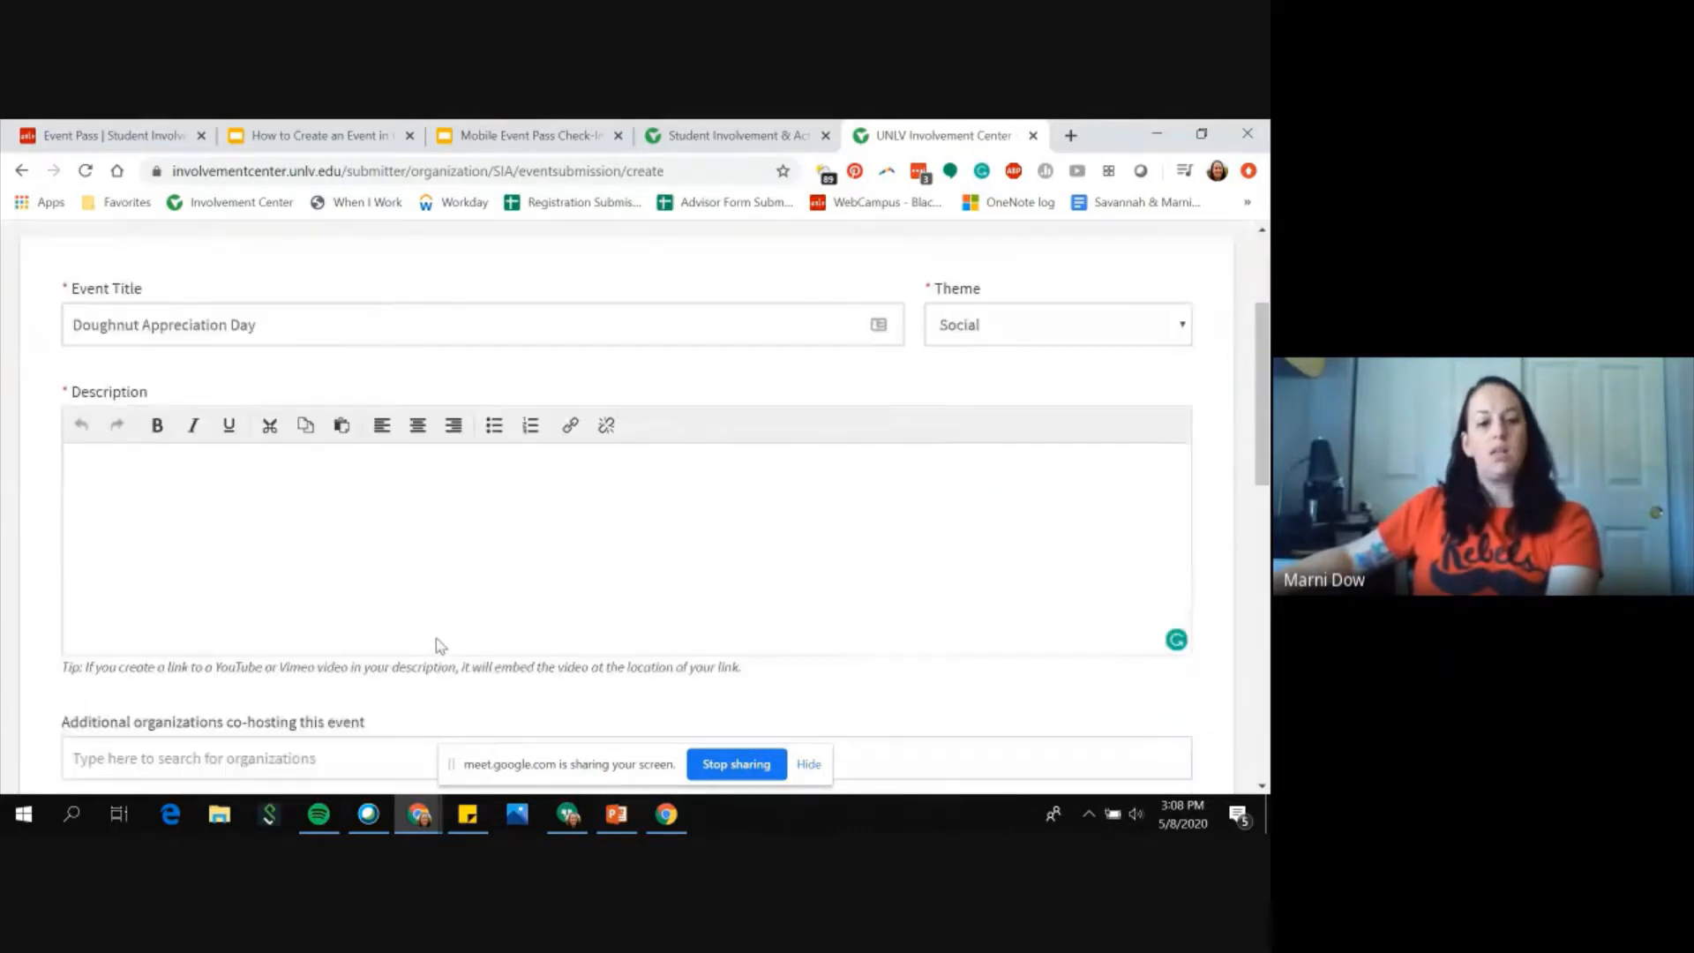
{"action": "left_click", "coordinate": [379, 470]}
{"action": "type", "text": "Come to "}
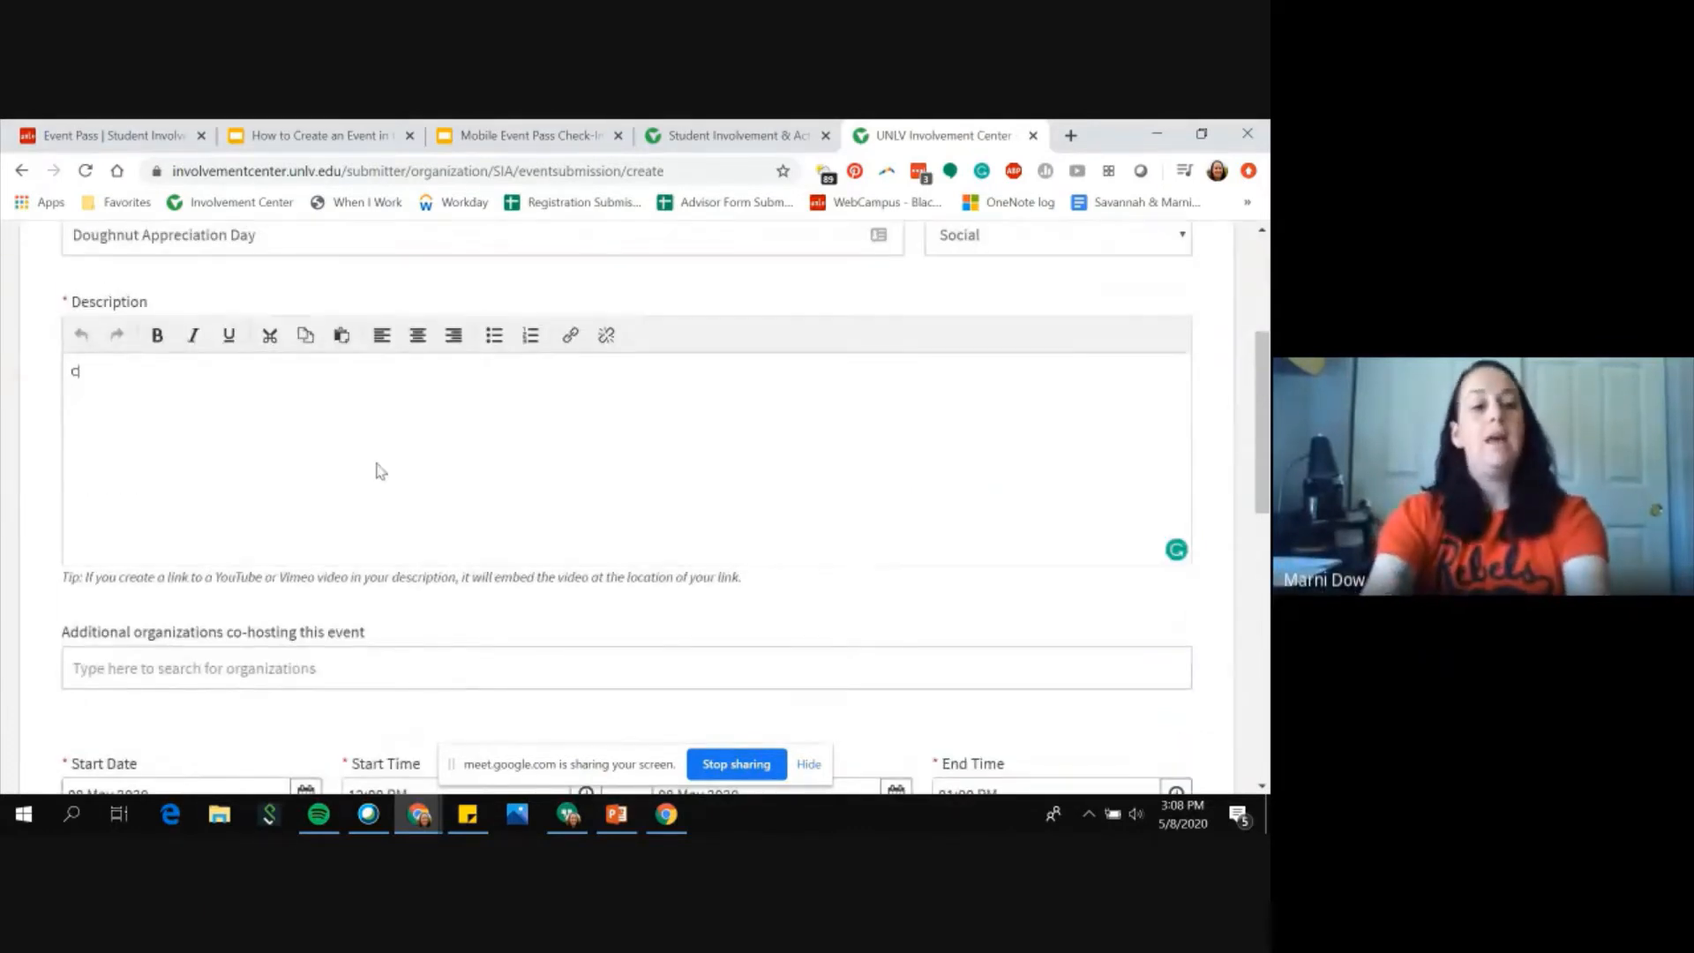
{"action": "type", "text": "the S"}
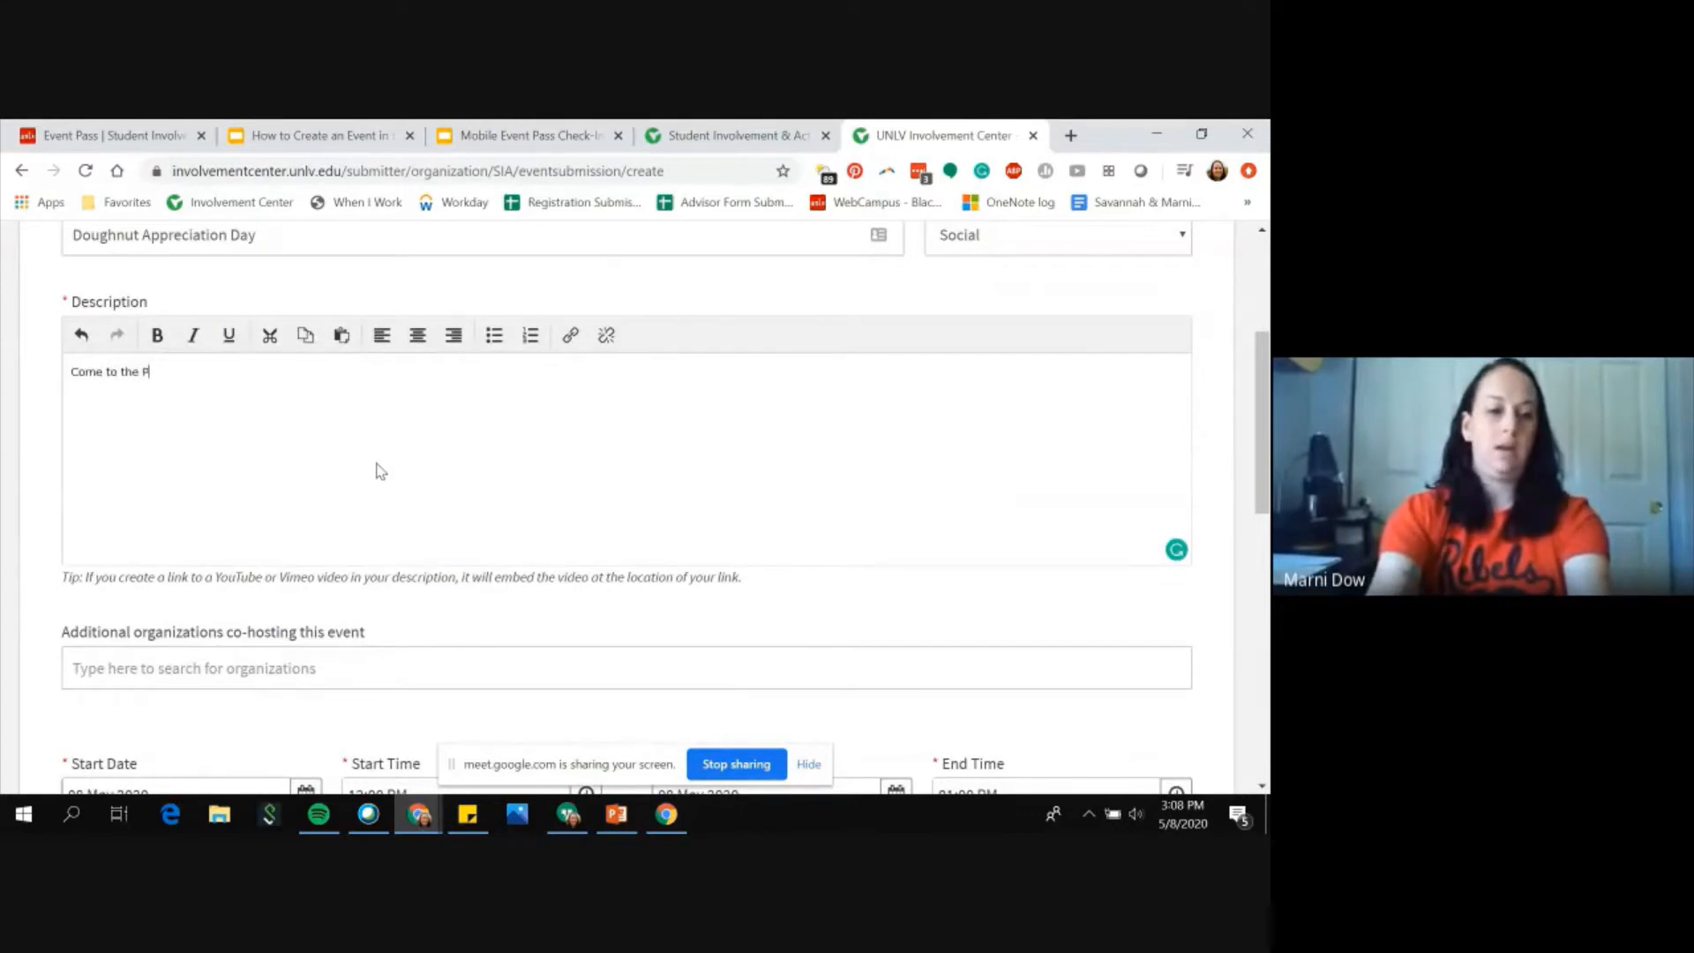
{"action": "type", "text": "tudent Uni"}
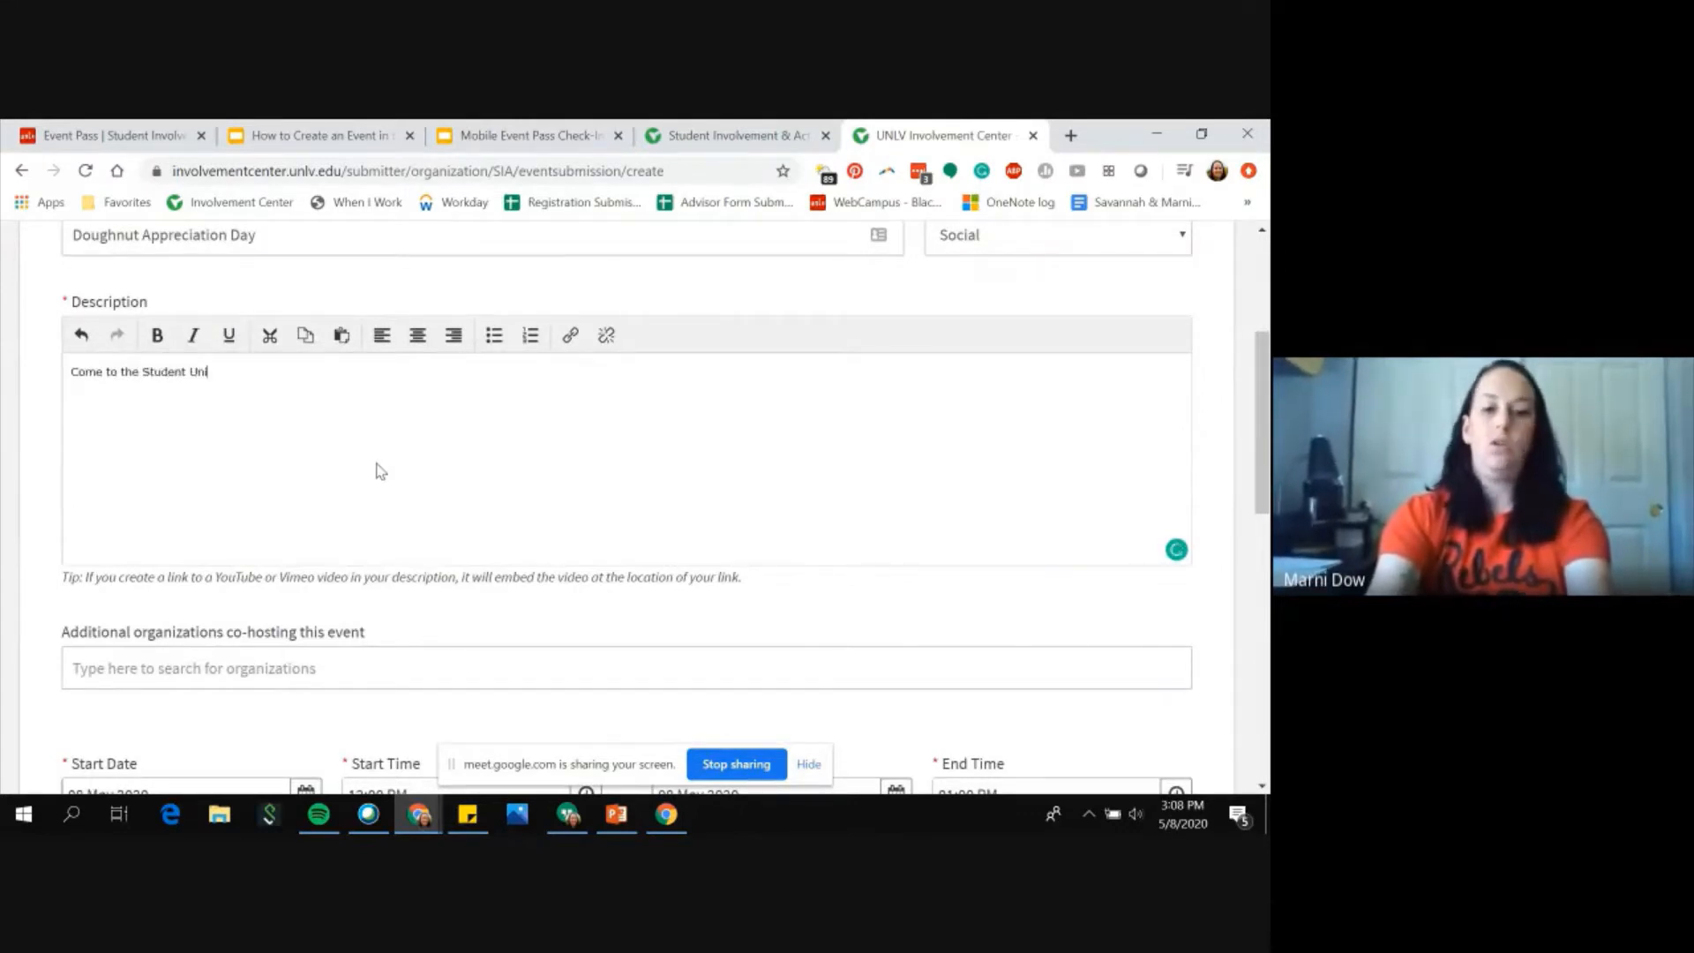
{"action": "type", "text": "on "}
{"action": "type", "text": "Bal"}
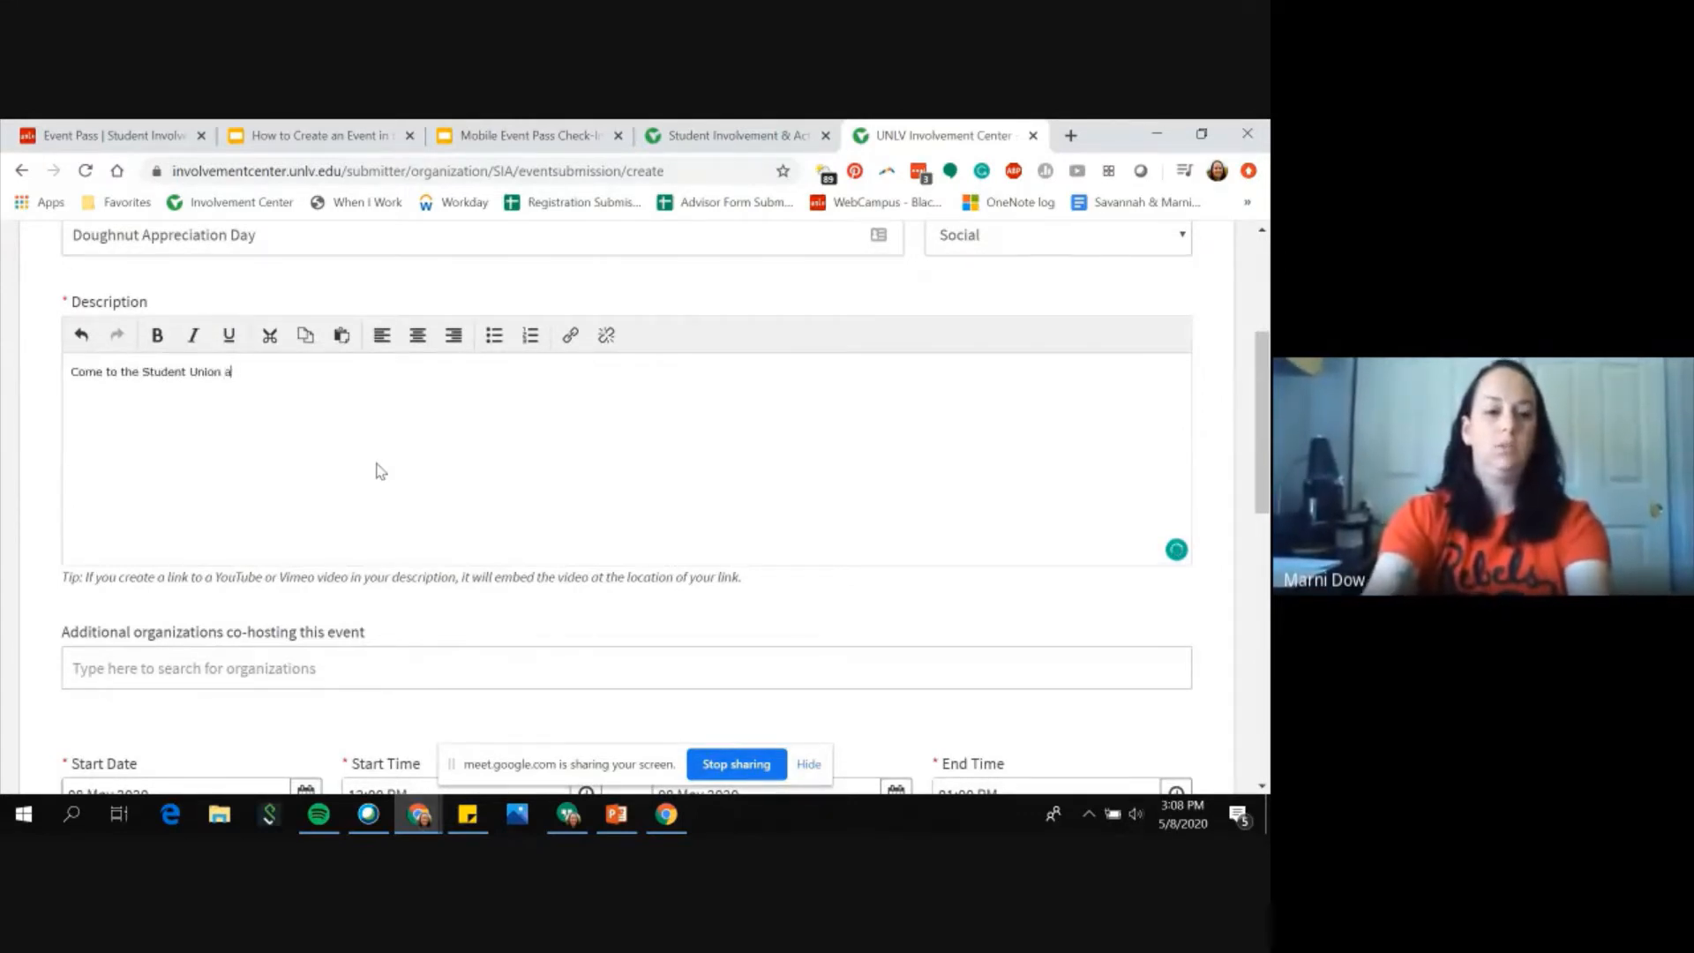
{"action": "type", "text": "room and join"}
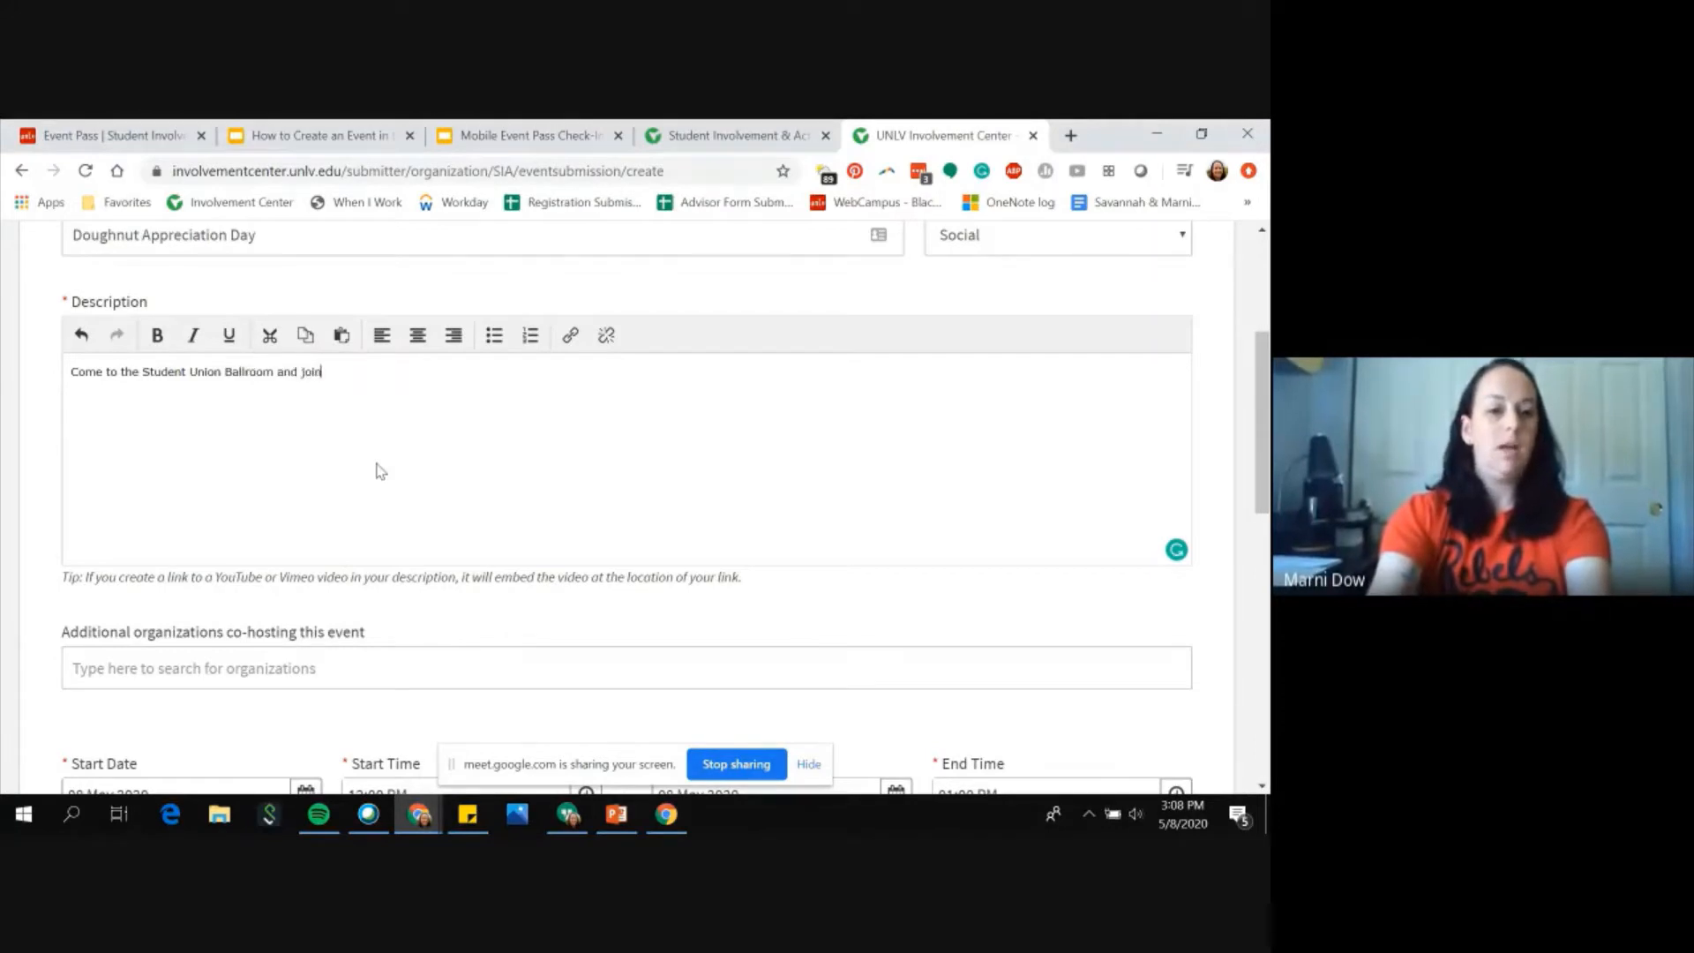
{"action": "type", "text": " us as we cel"}
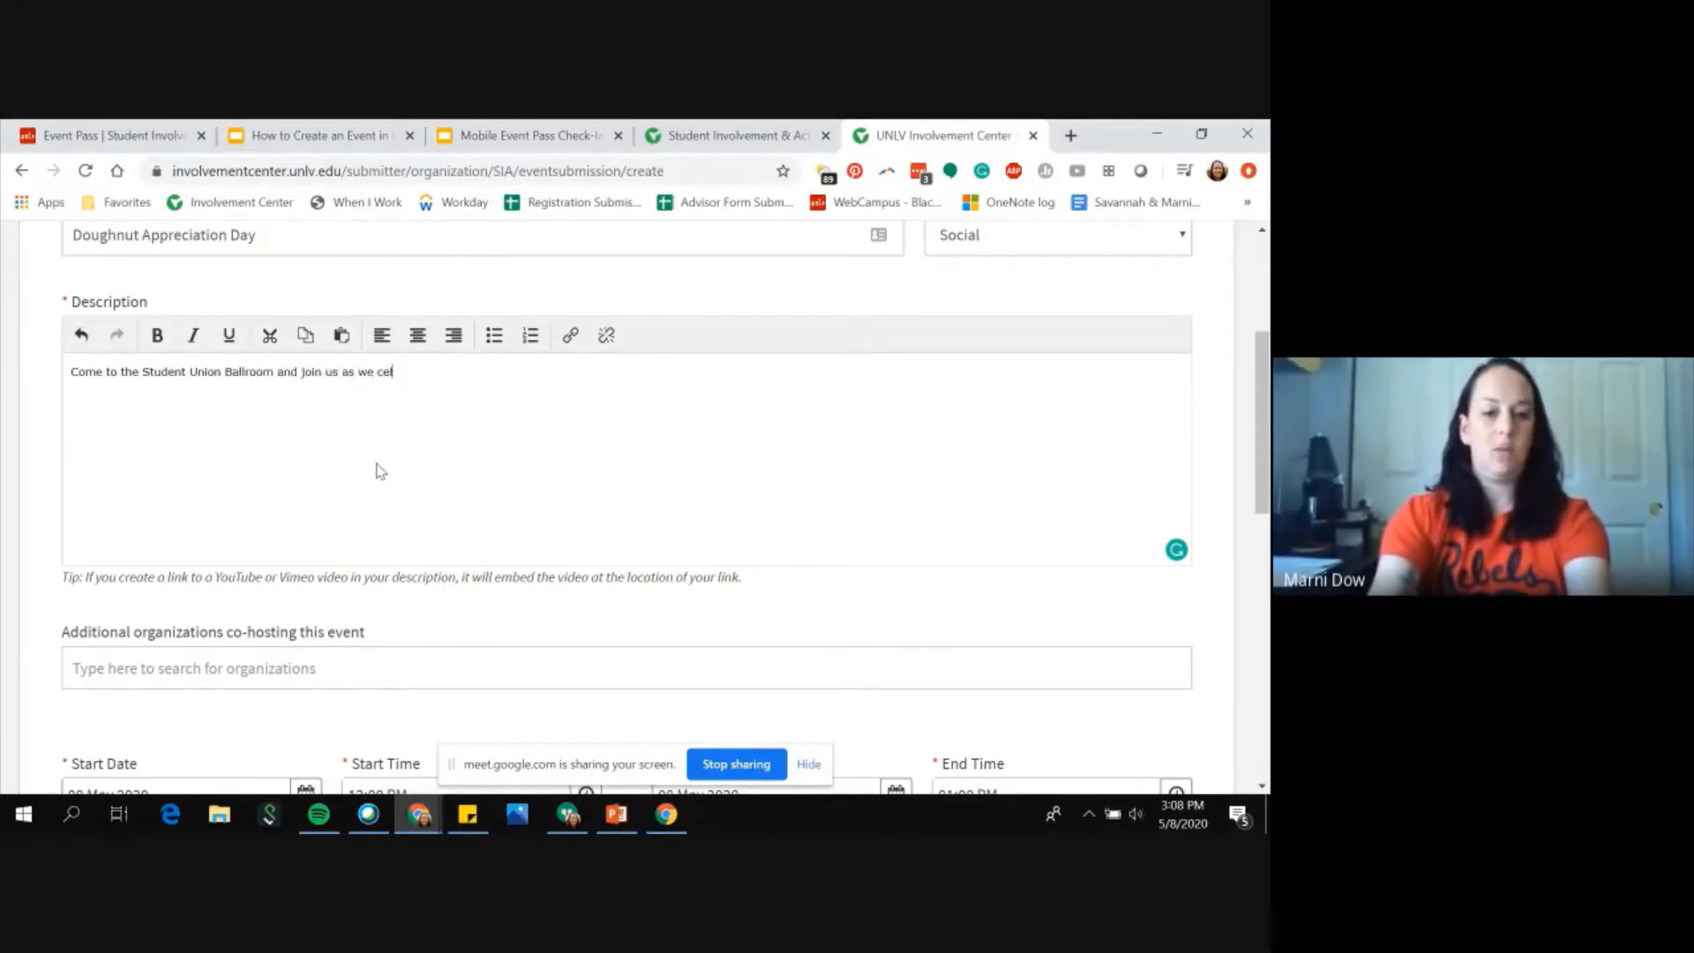
{"action": "type", "text": "ebrate all things "}
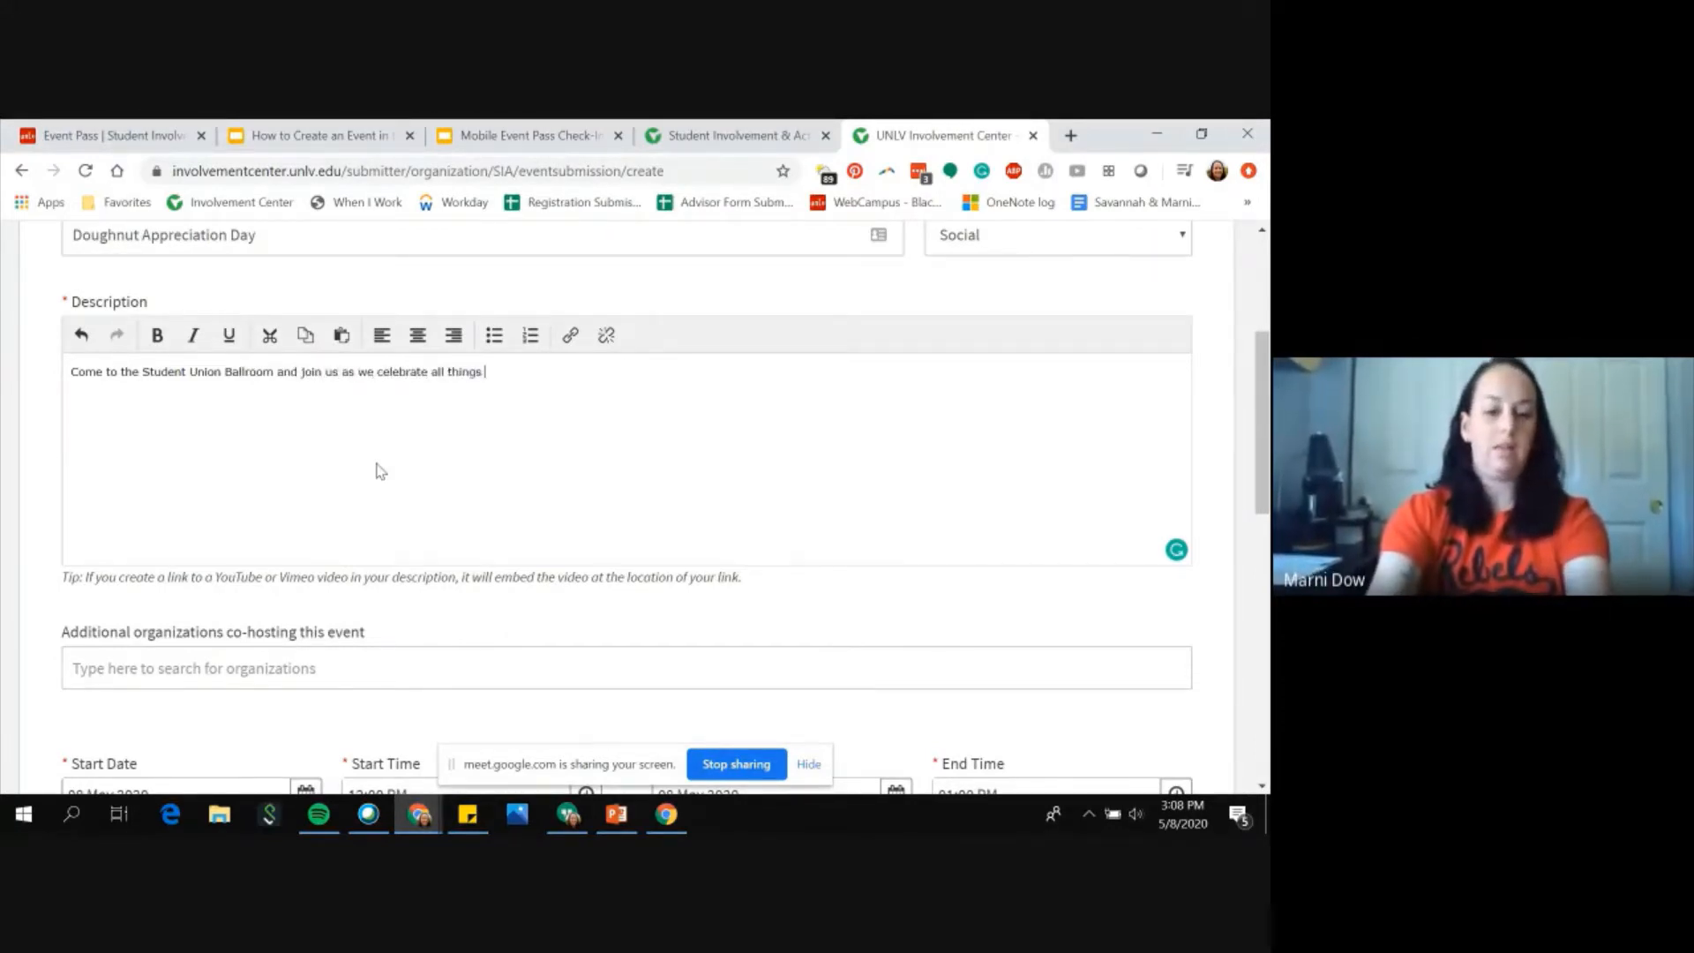
{"action": "type", "text": "Doughnuts."}
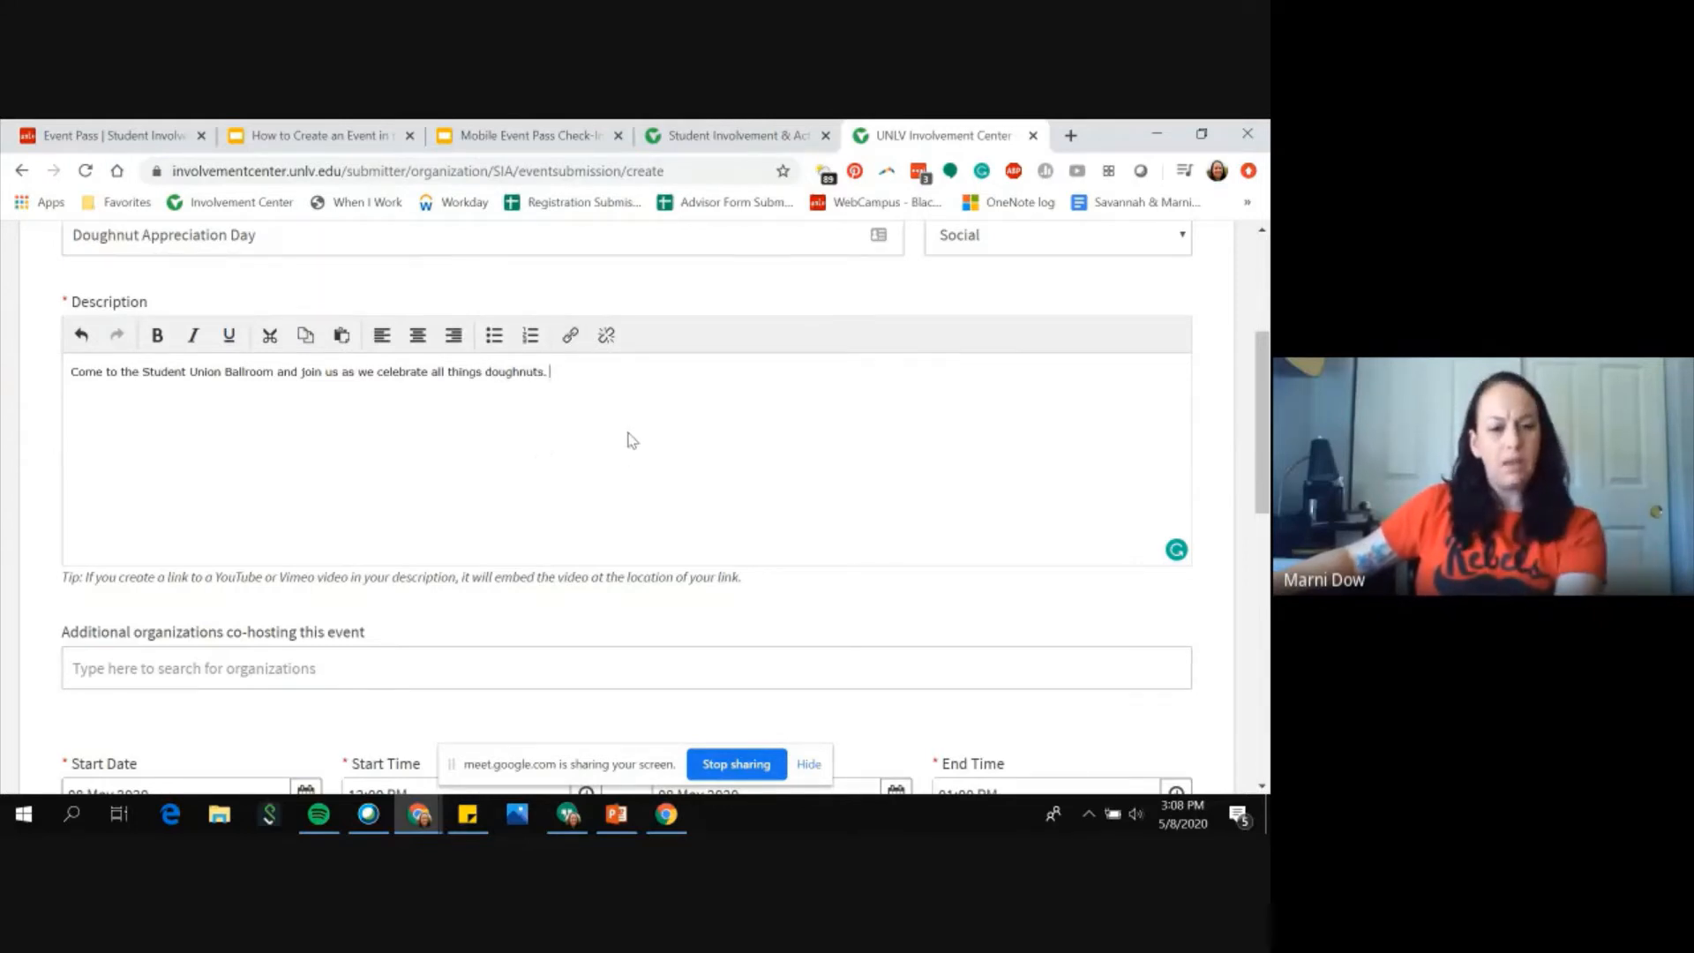
{"action": "scroll", "coordinate": [632, 440], "scroll_direction": "down", "scroll_amount": 1}
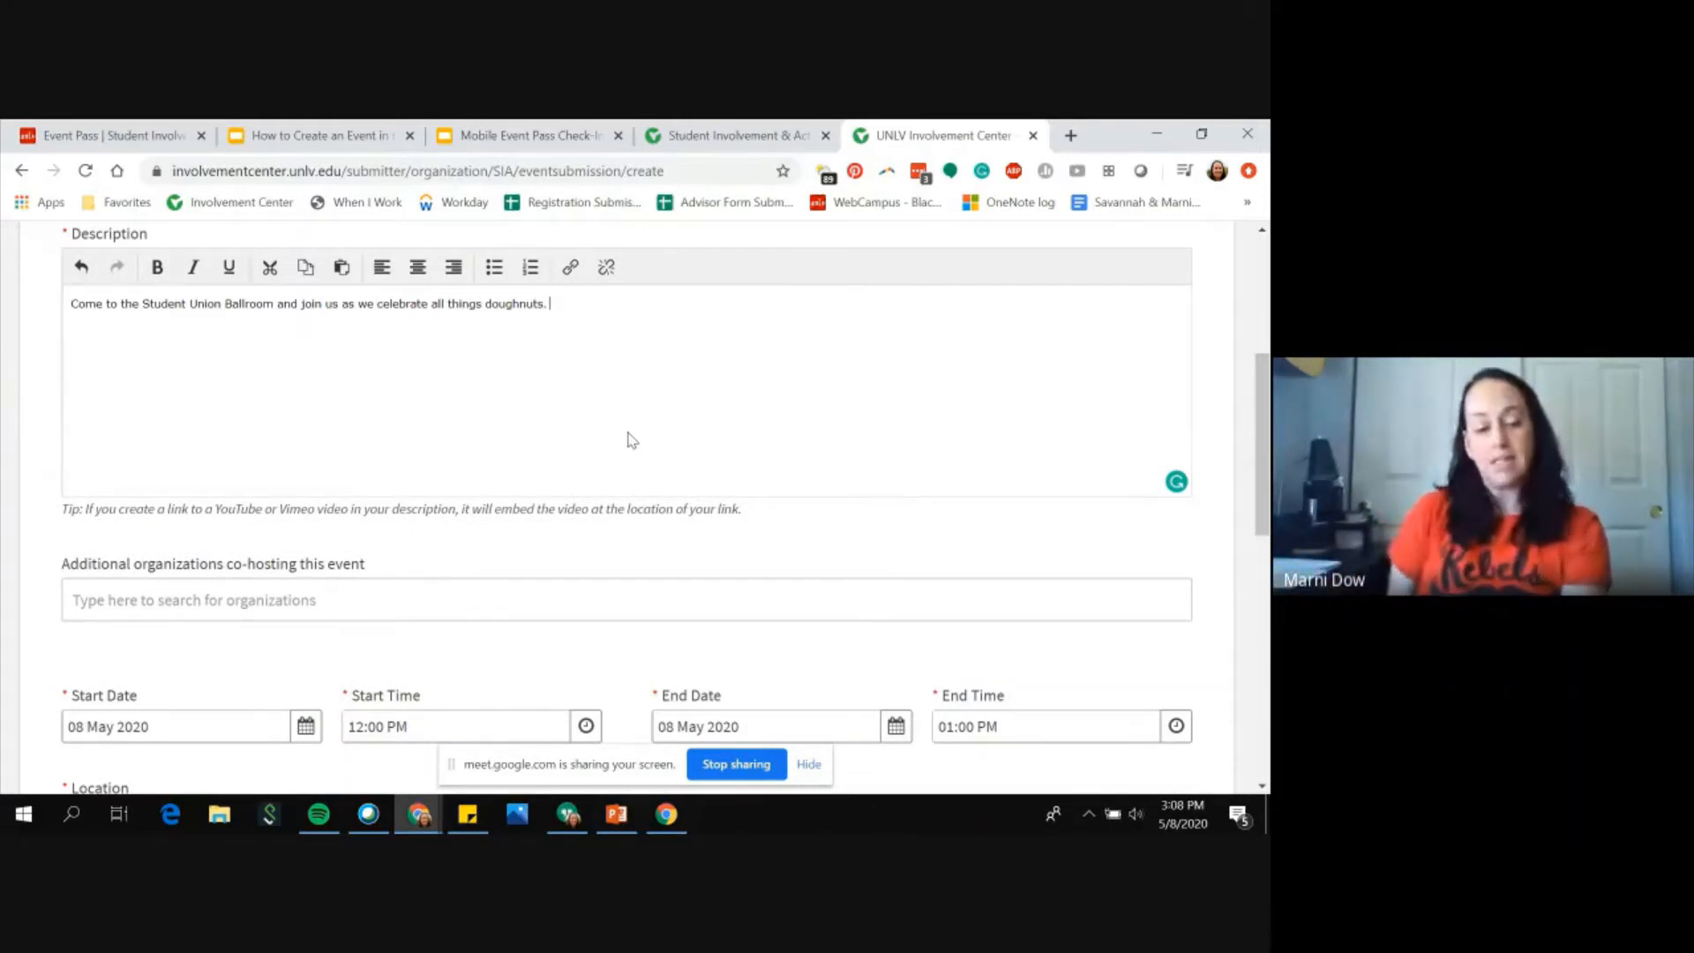
{"action": "scroll", "coordinate": [632, 440], "scroll_direction": "down", "scroll_amount": 2}
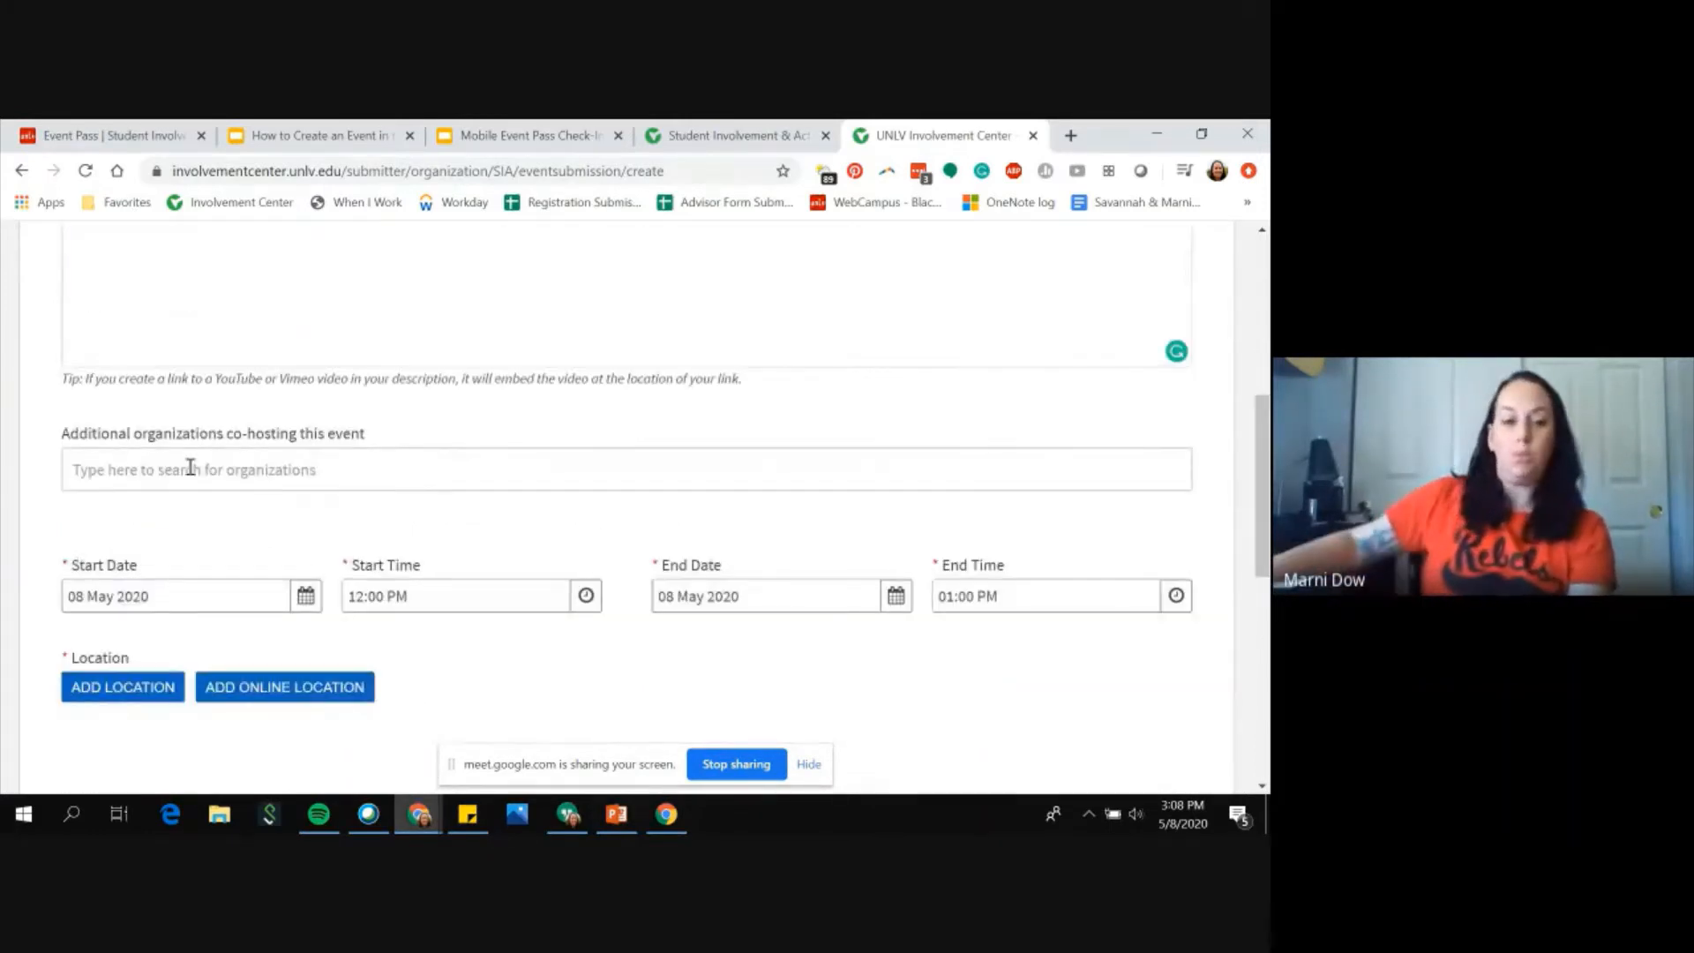
{"action": "left_click", "coordinate": [190, 467]}
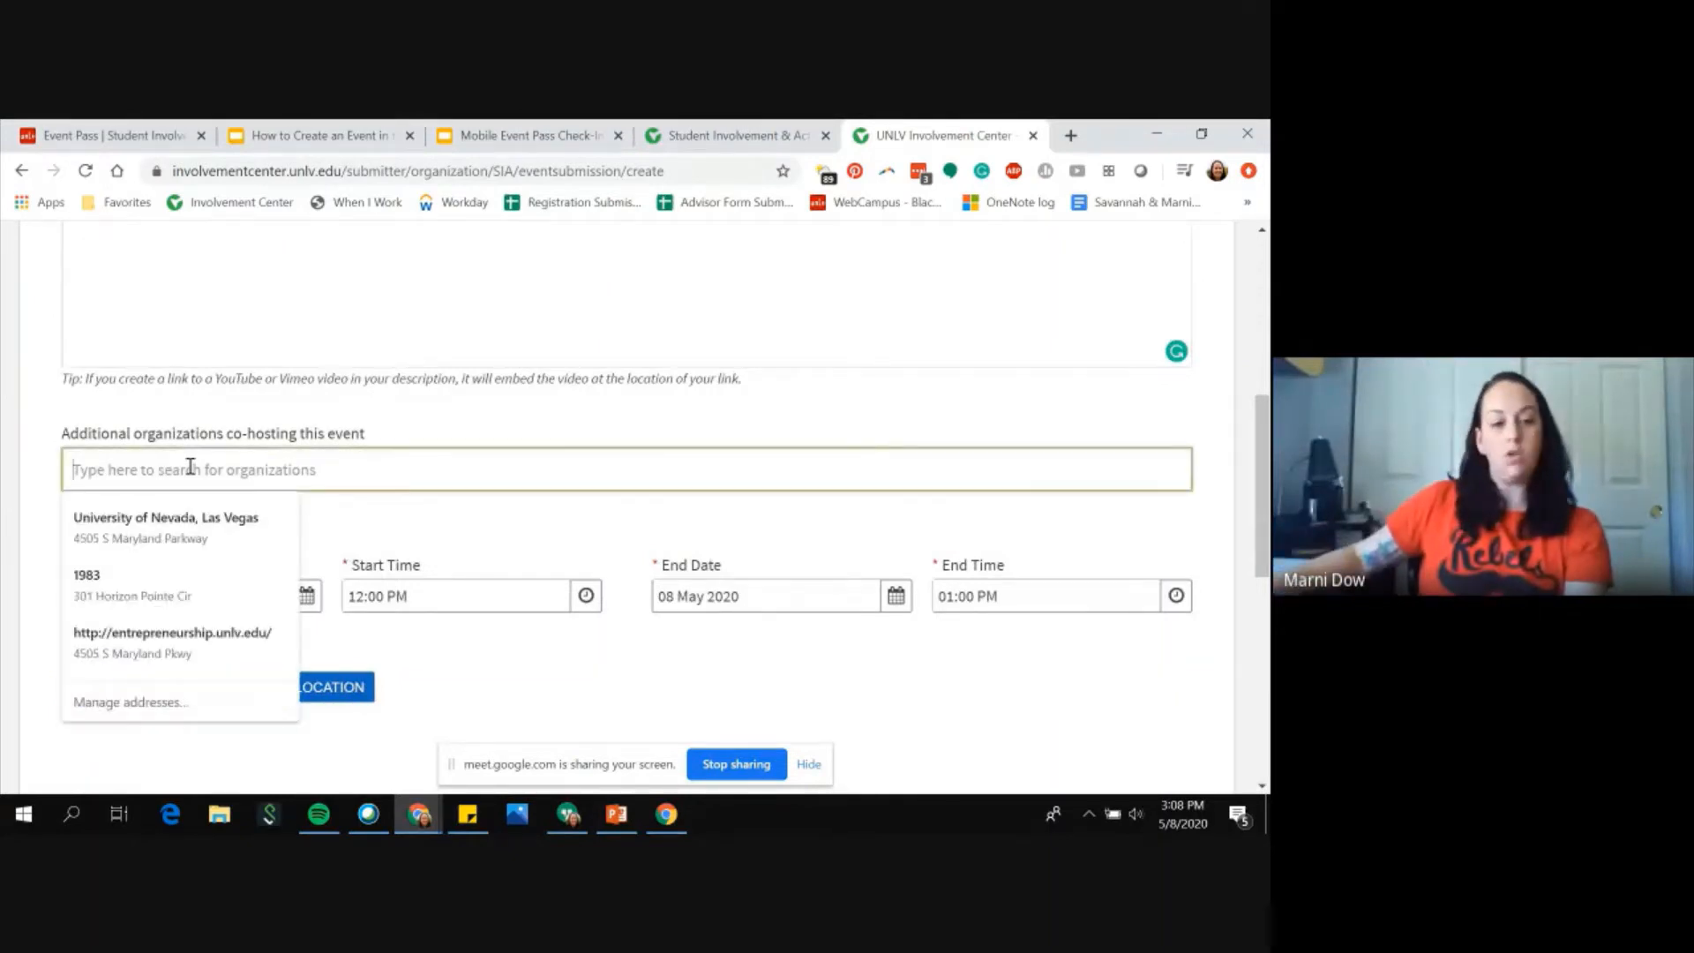
{"action": "type", "text": "Student"}
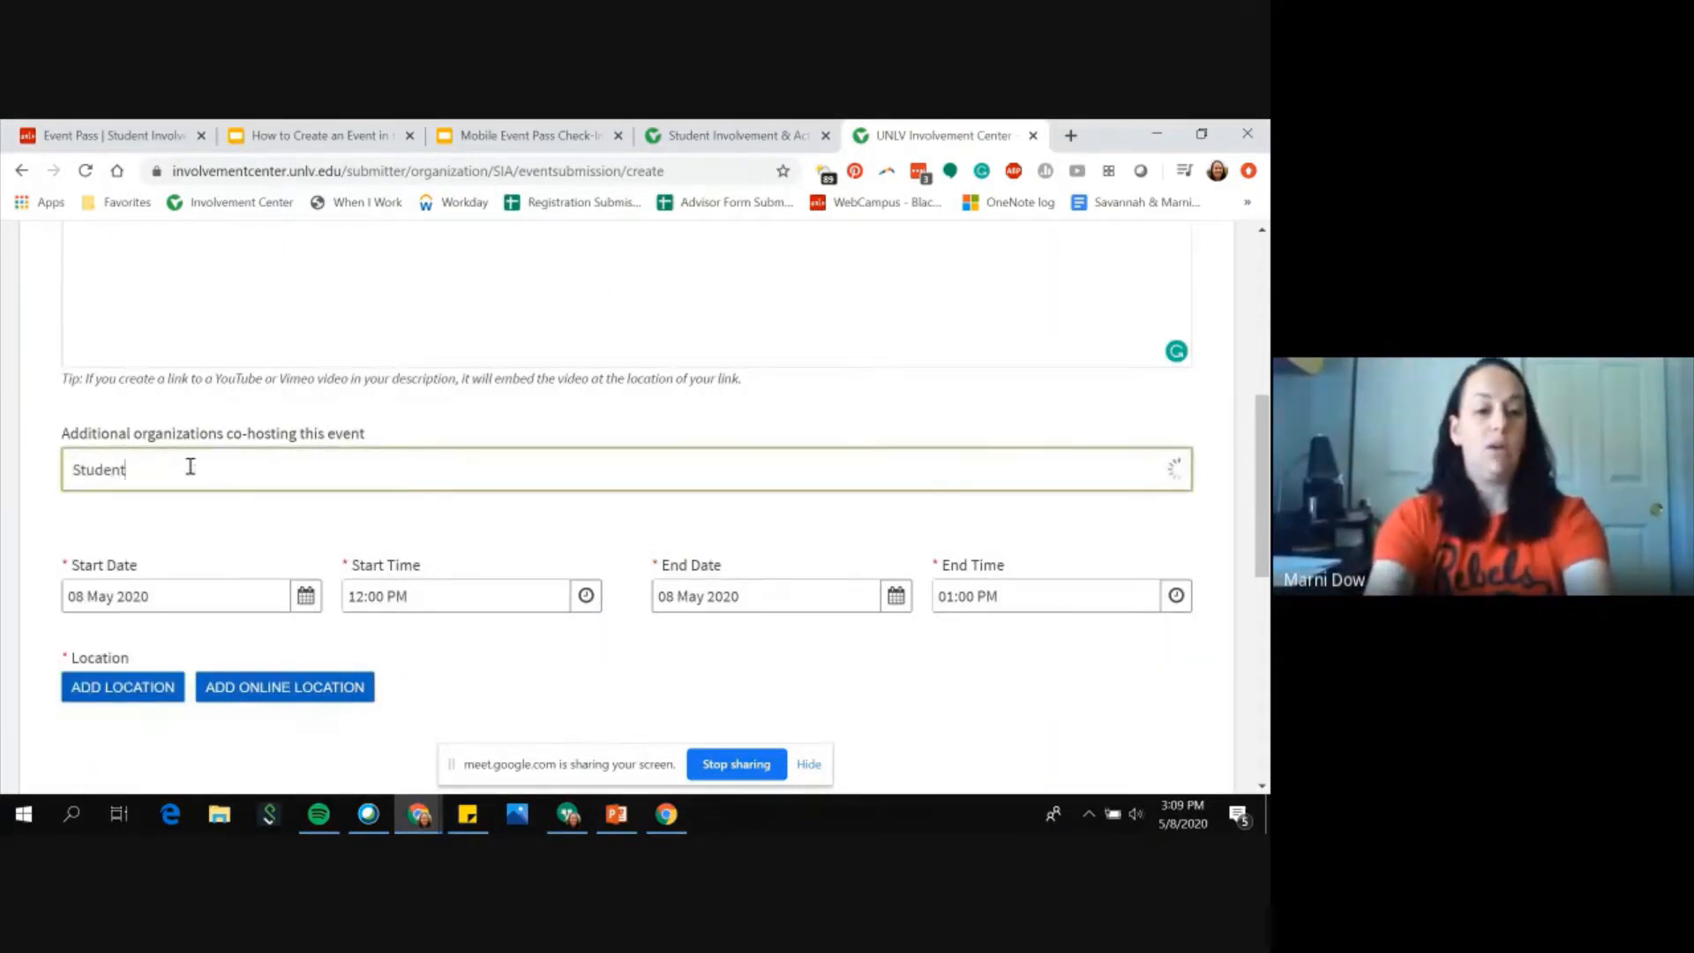
{"action": "type", "text": " or"}
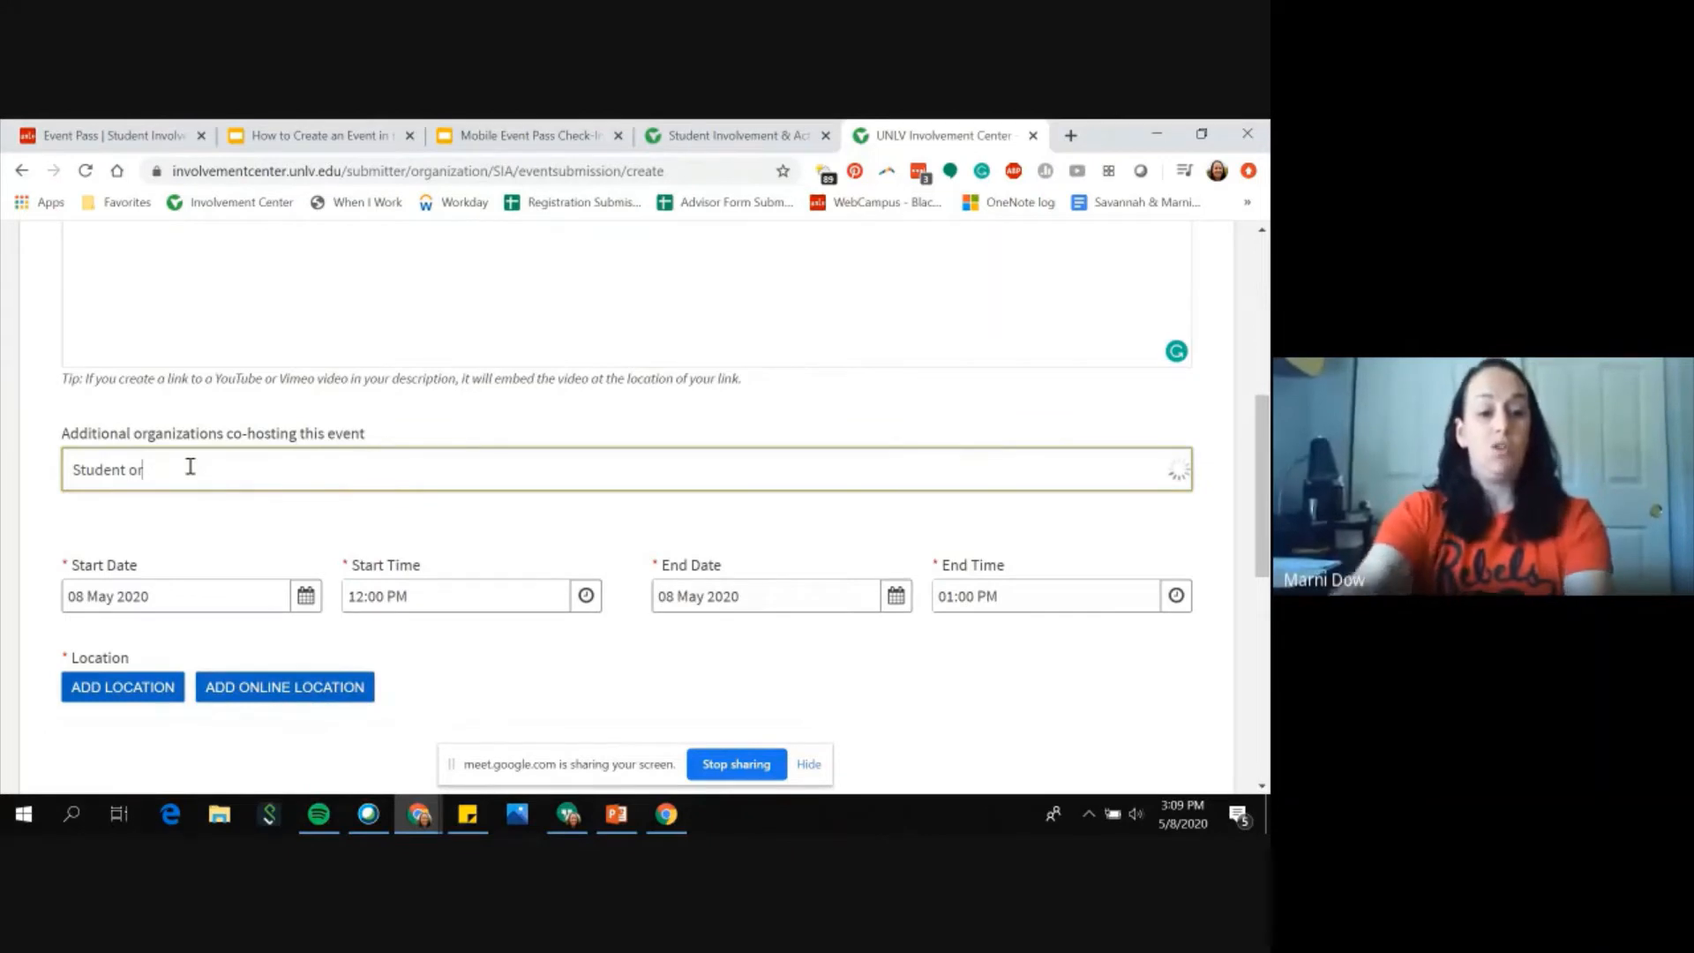
{"action": "type", "text": "gani"}
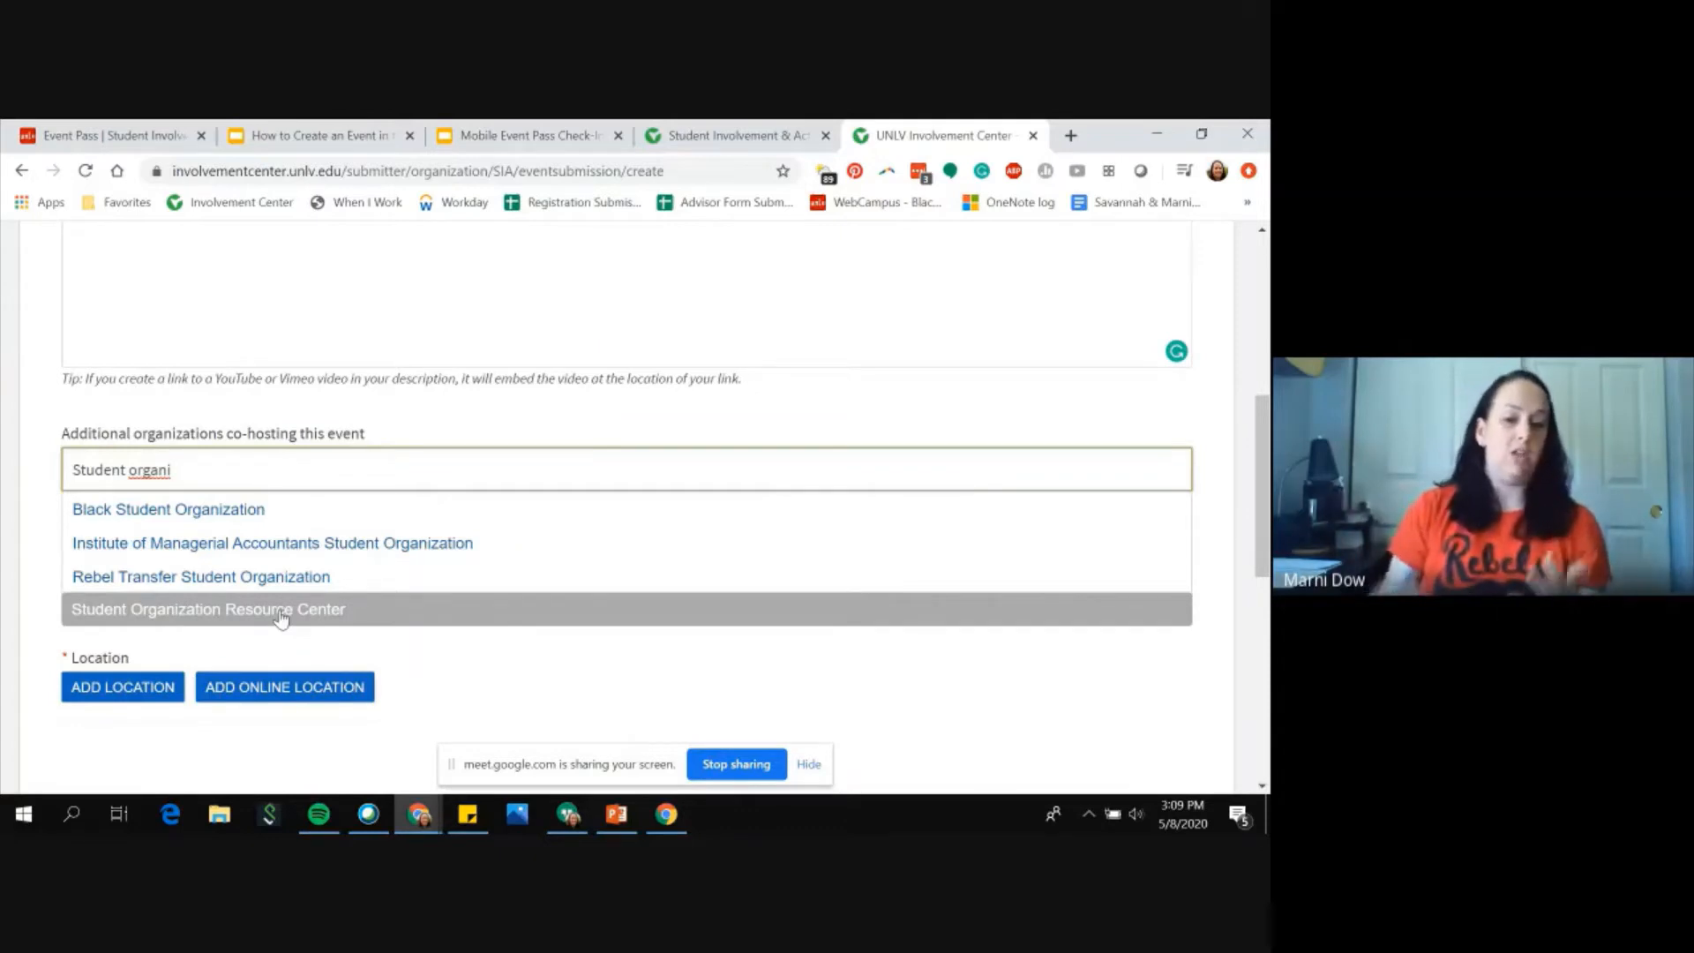
{"action": "left_click_drag", "start_coordinate": [177, 470], "coordinate": [4, 468]}
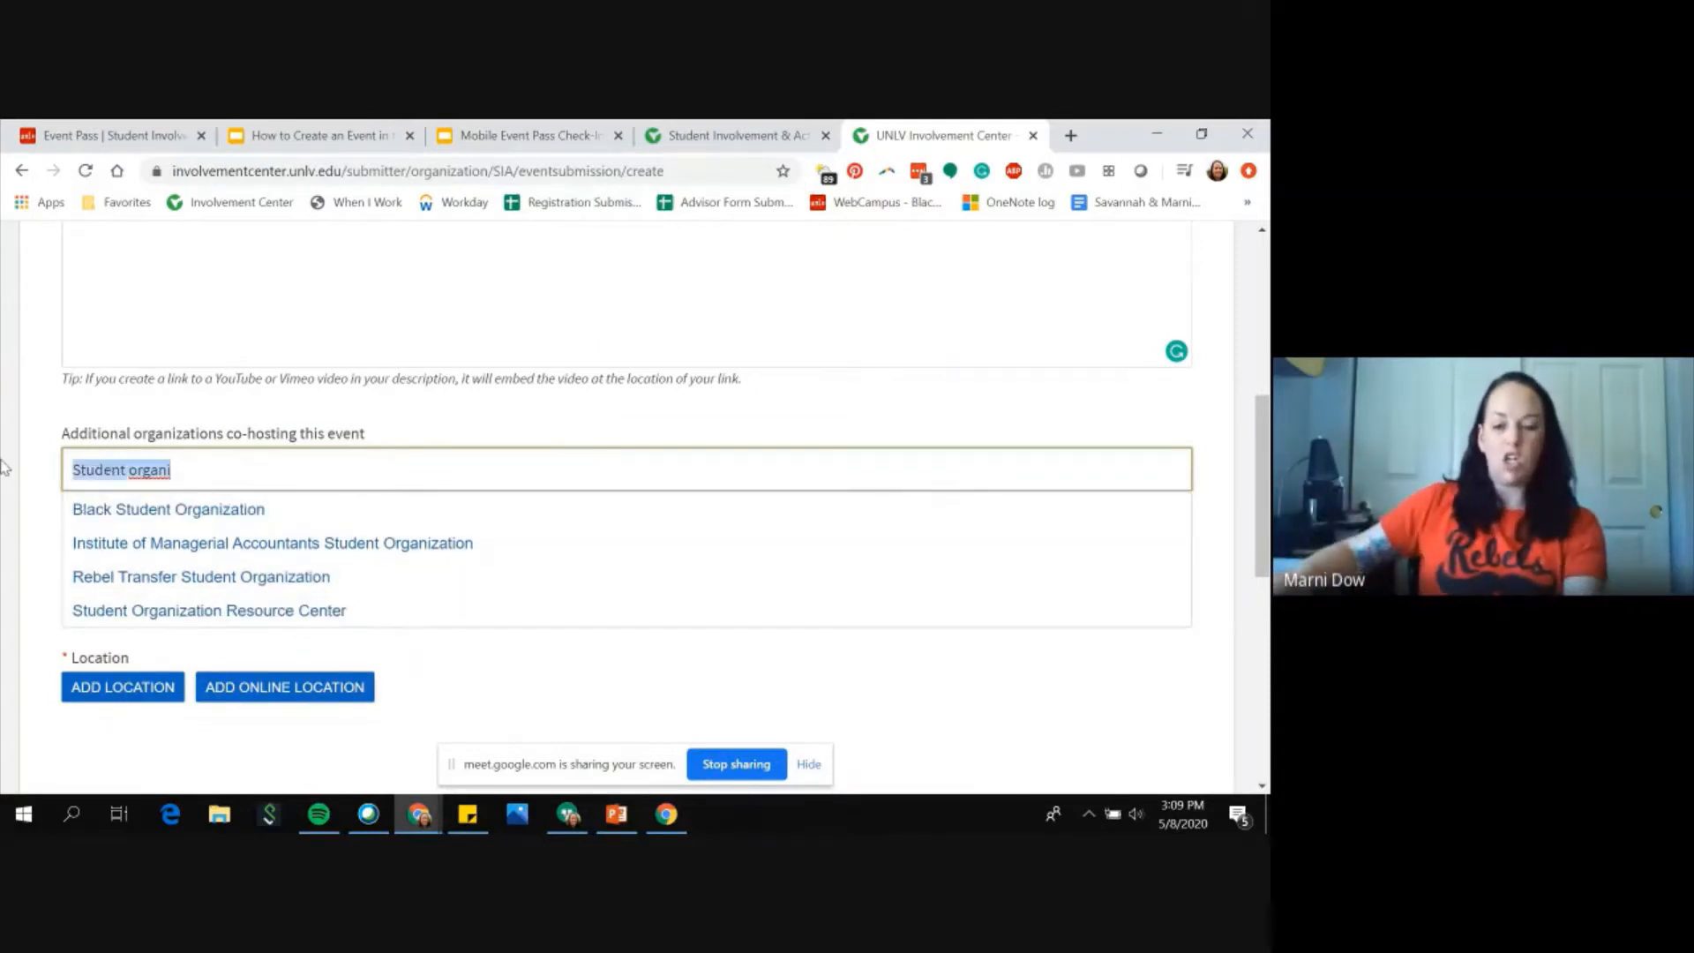
{"action": "key", "text": "BackSpace"}
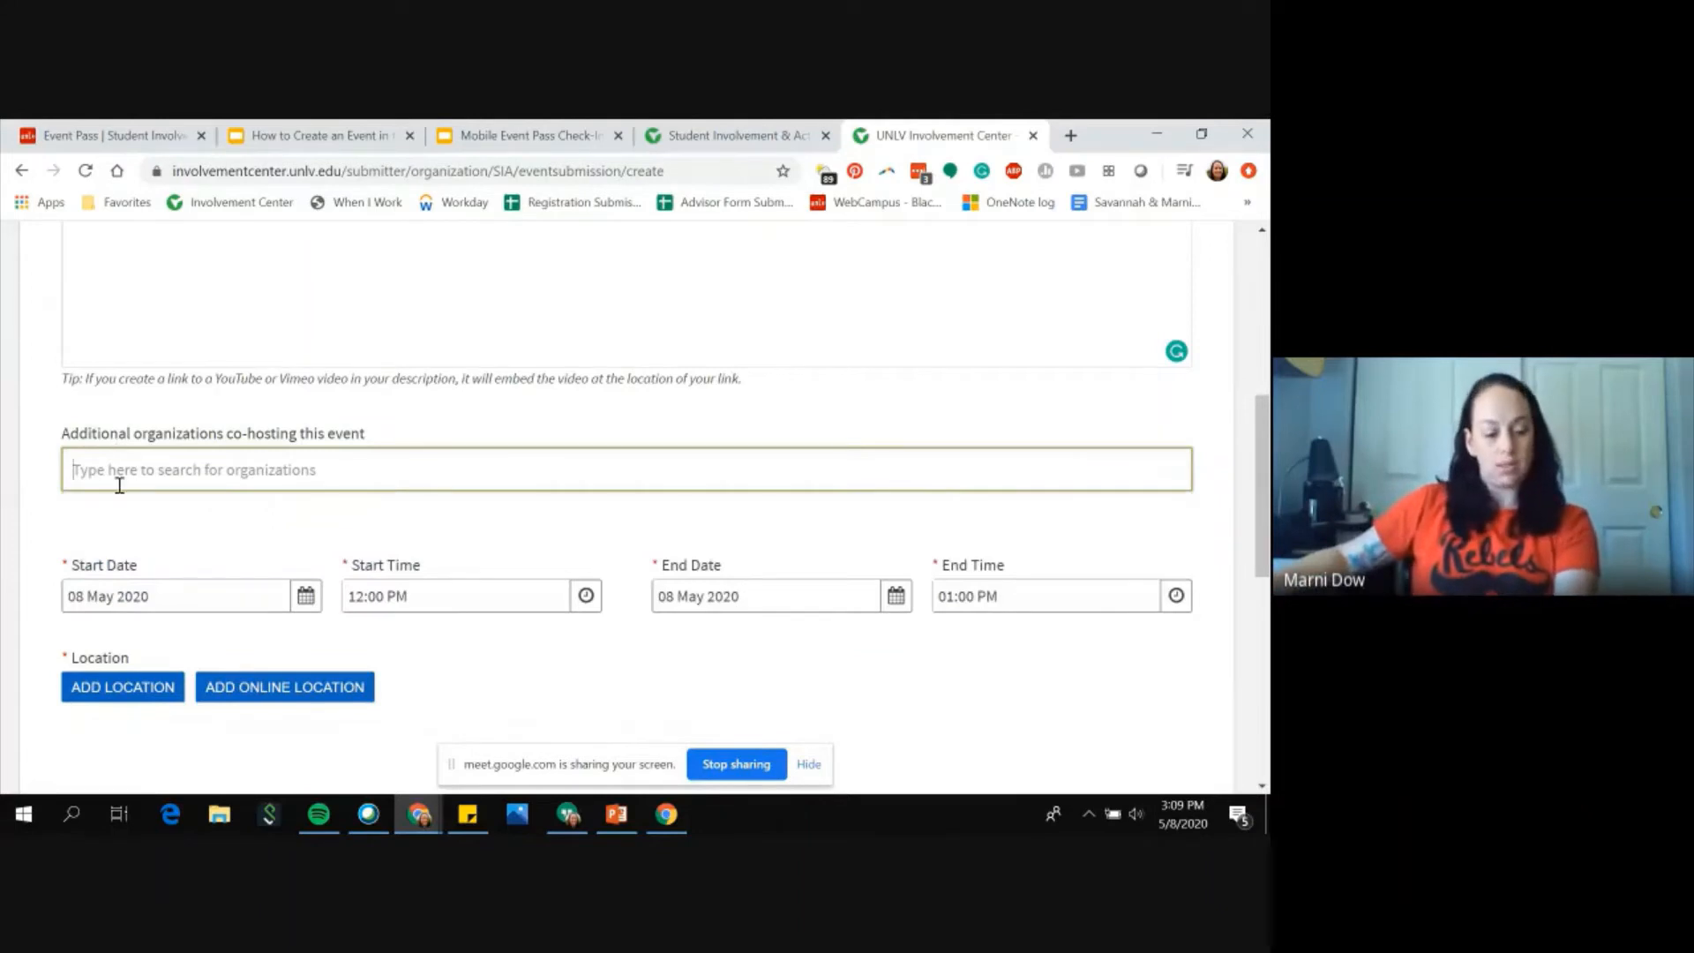
Step: Set the event's start date to 31 Aug 2020 using the date picker
{"action": "left_click", "coordinate": [309, 604]}
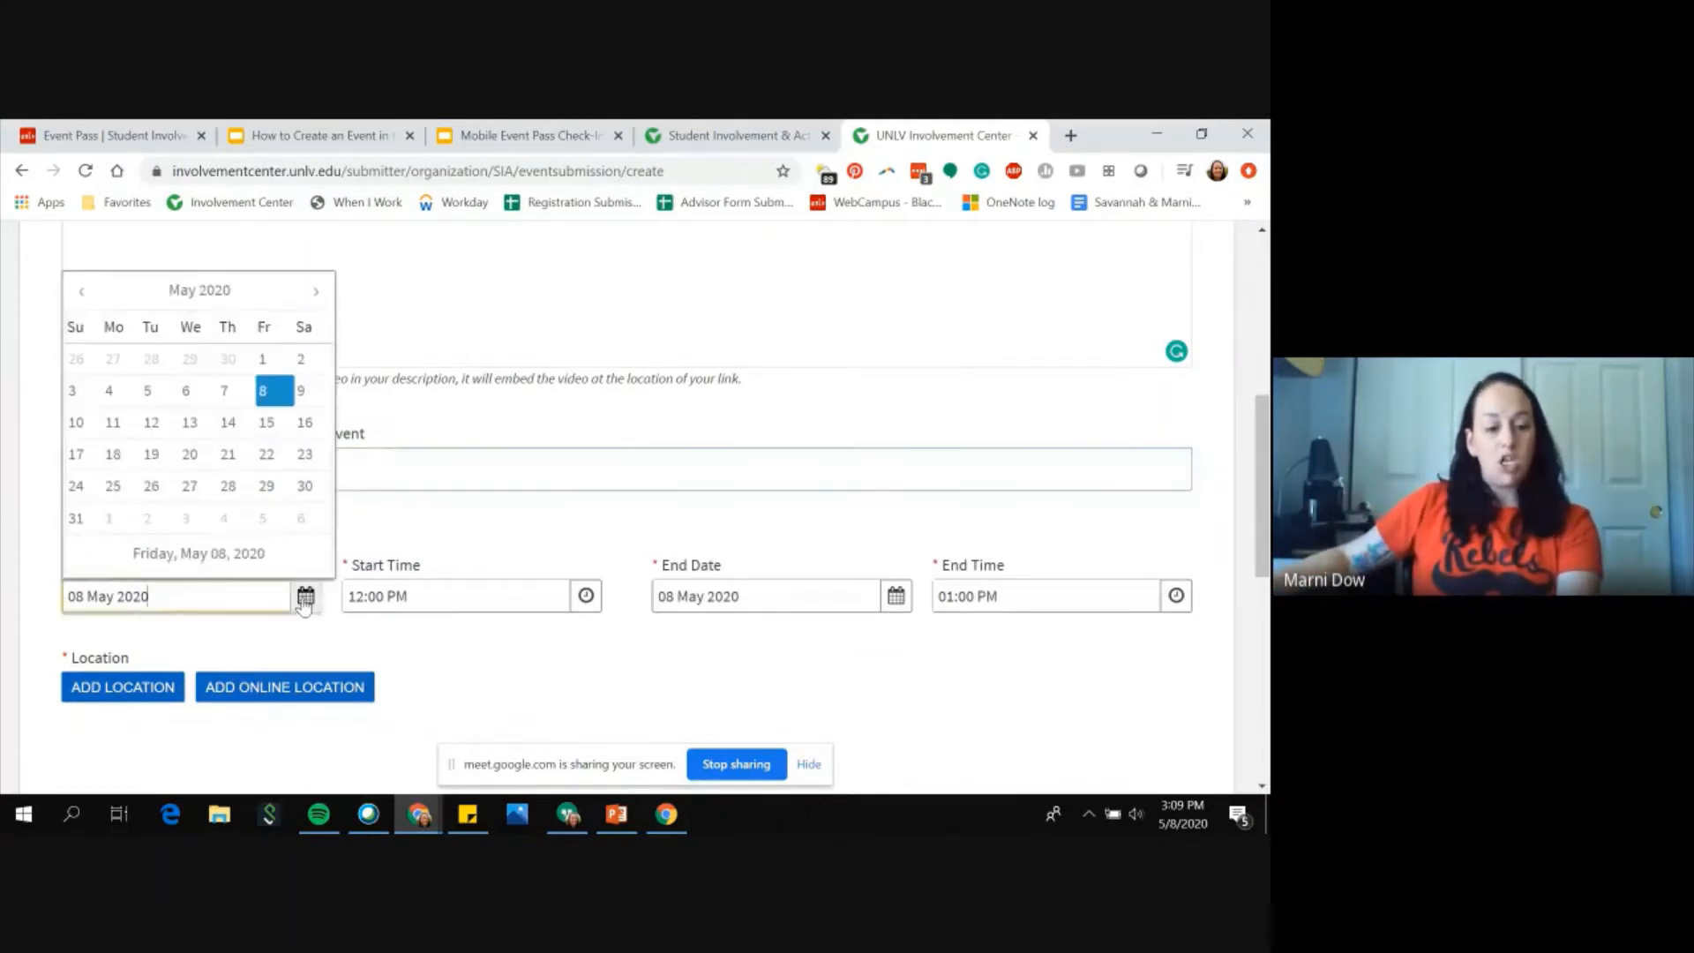
{"action": "left_click", "coordinate": [315, 292]}
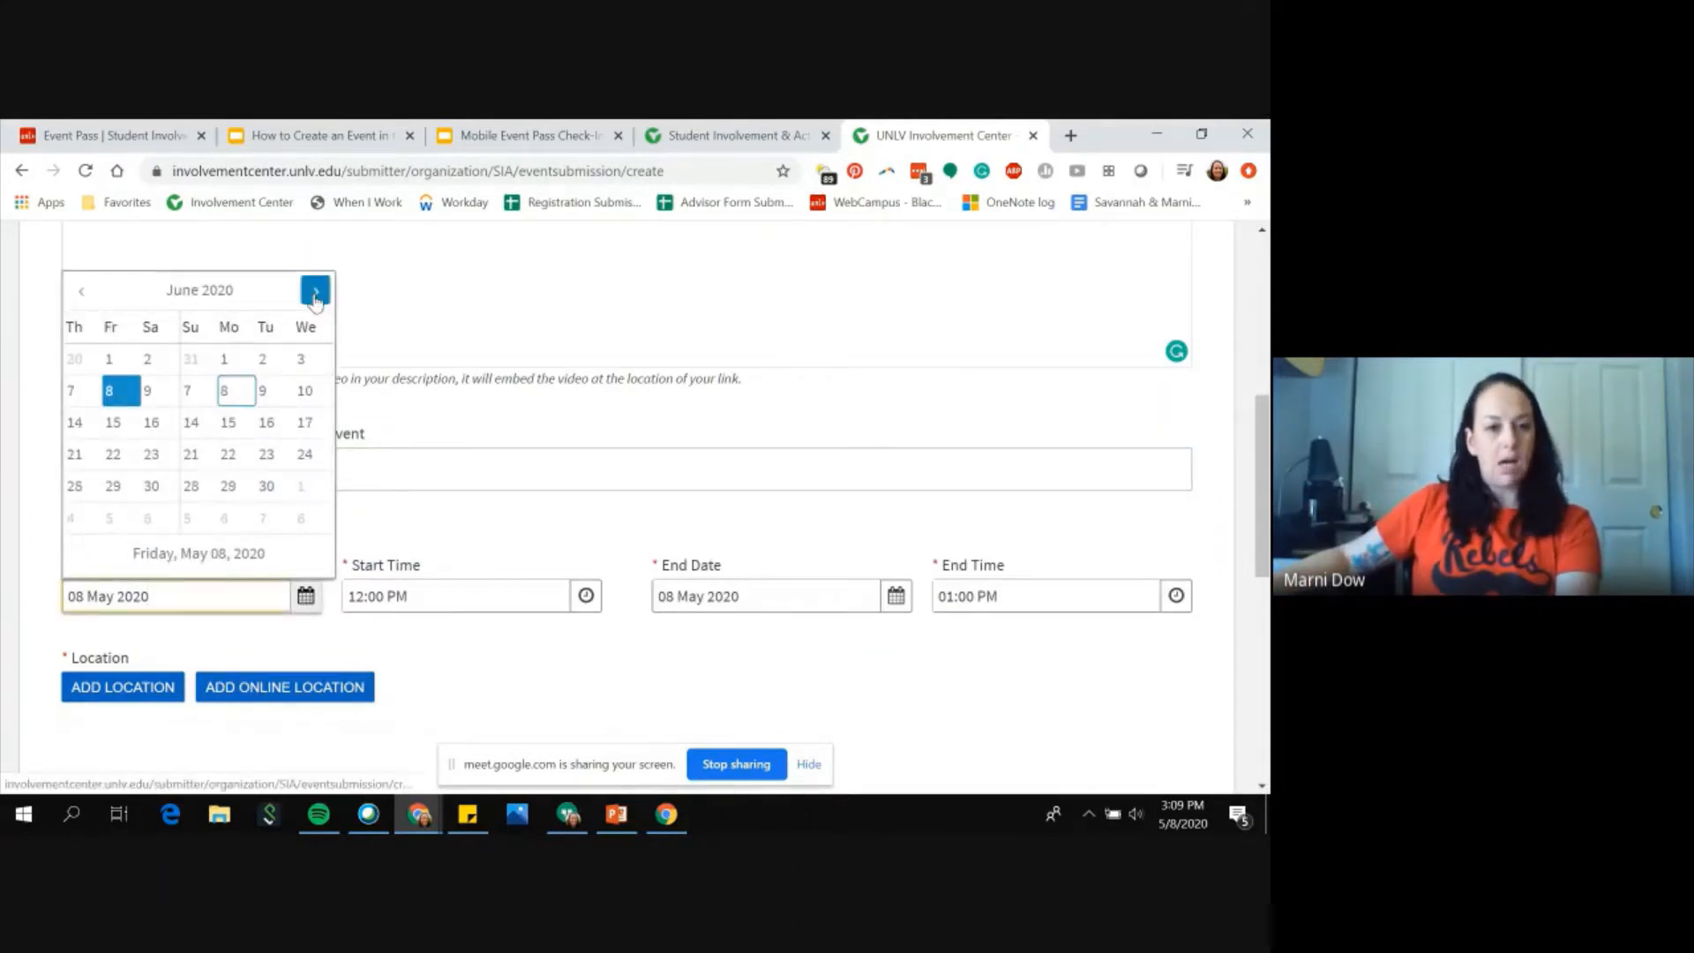
{"action": "left_click", "coordinate": [315, 291]}
{"action": "left_click", "coordinate": [316, 291]}
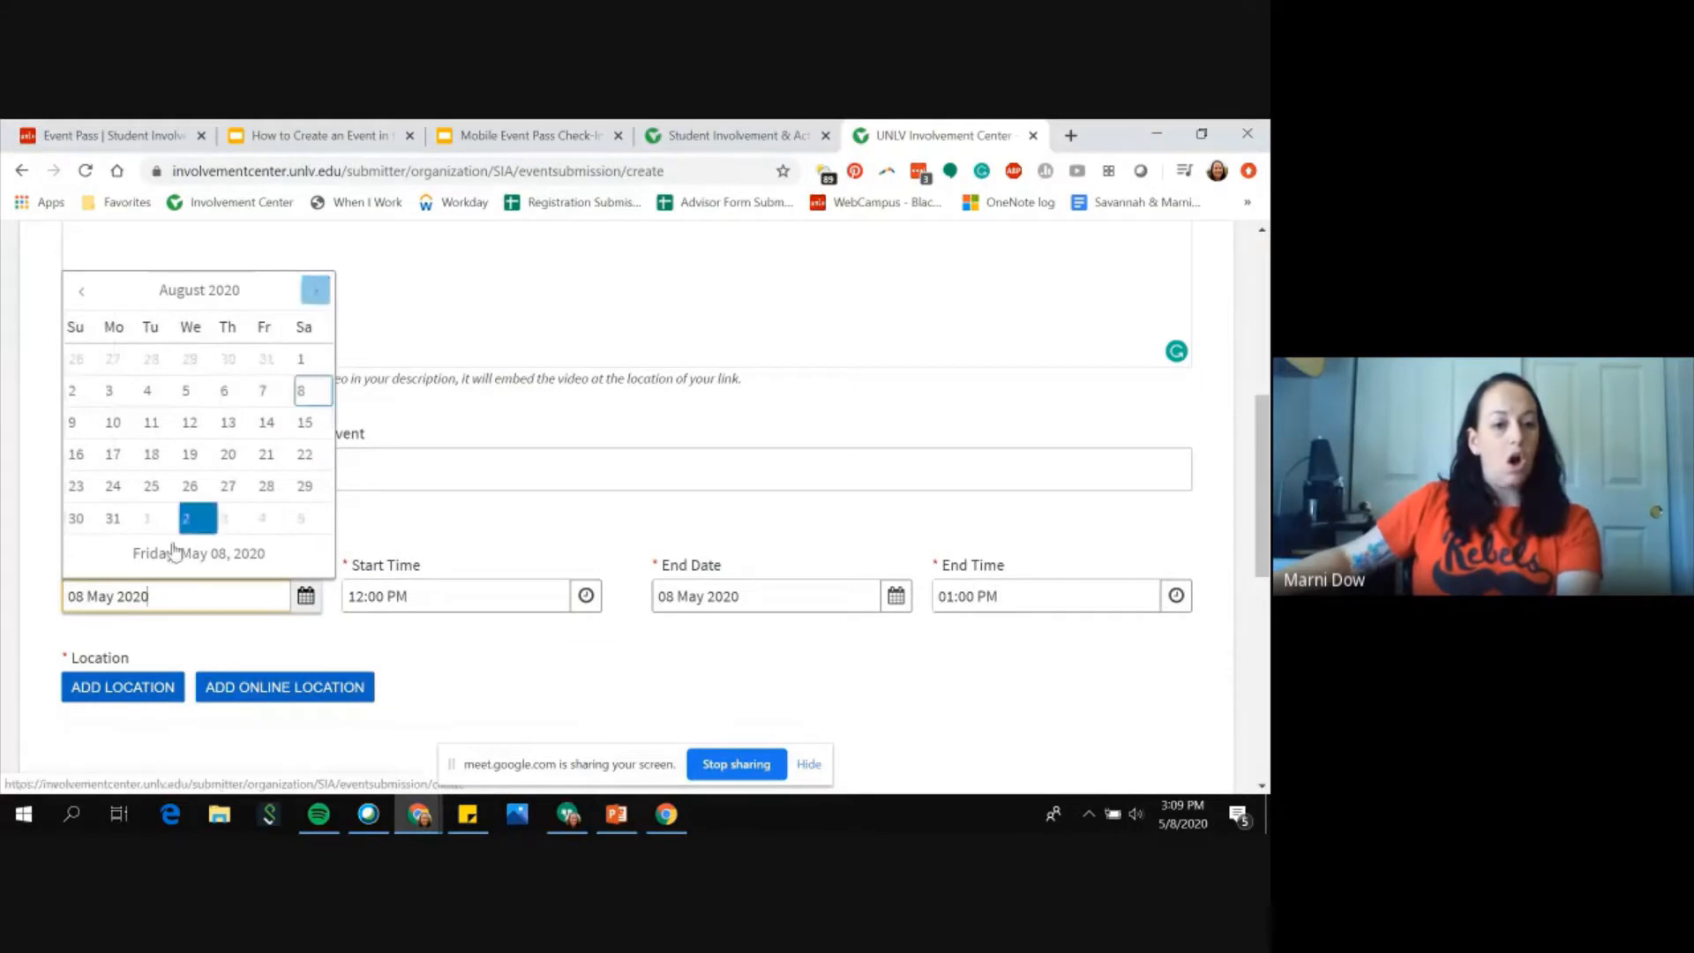
{"action": "left_click", "coordinate": [113, 519]}
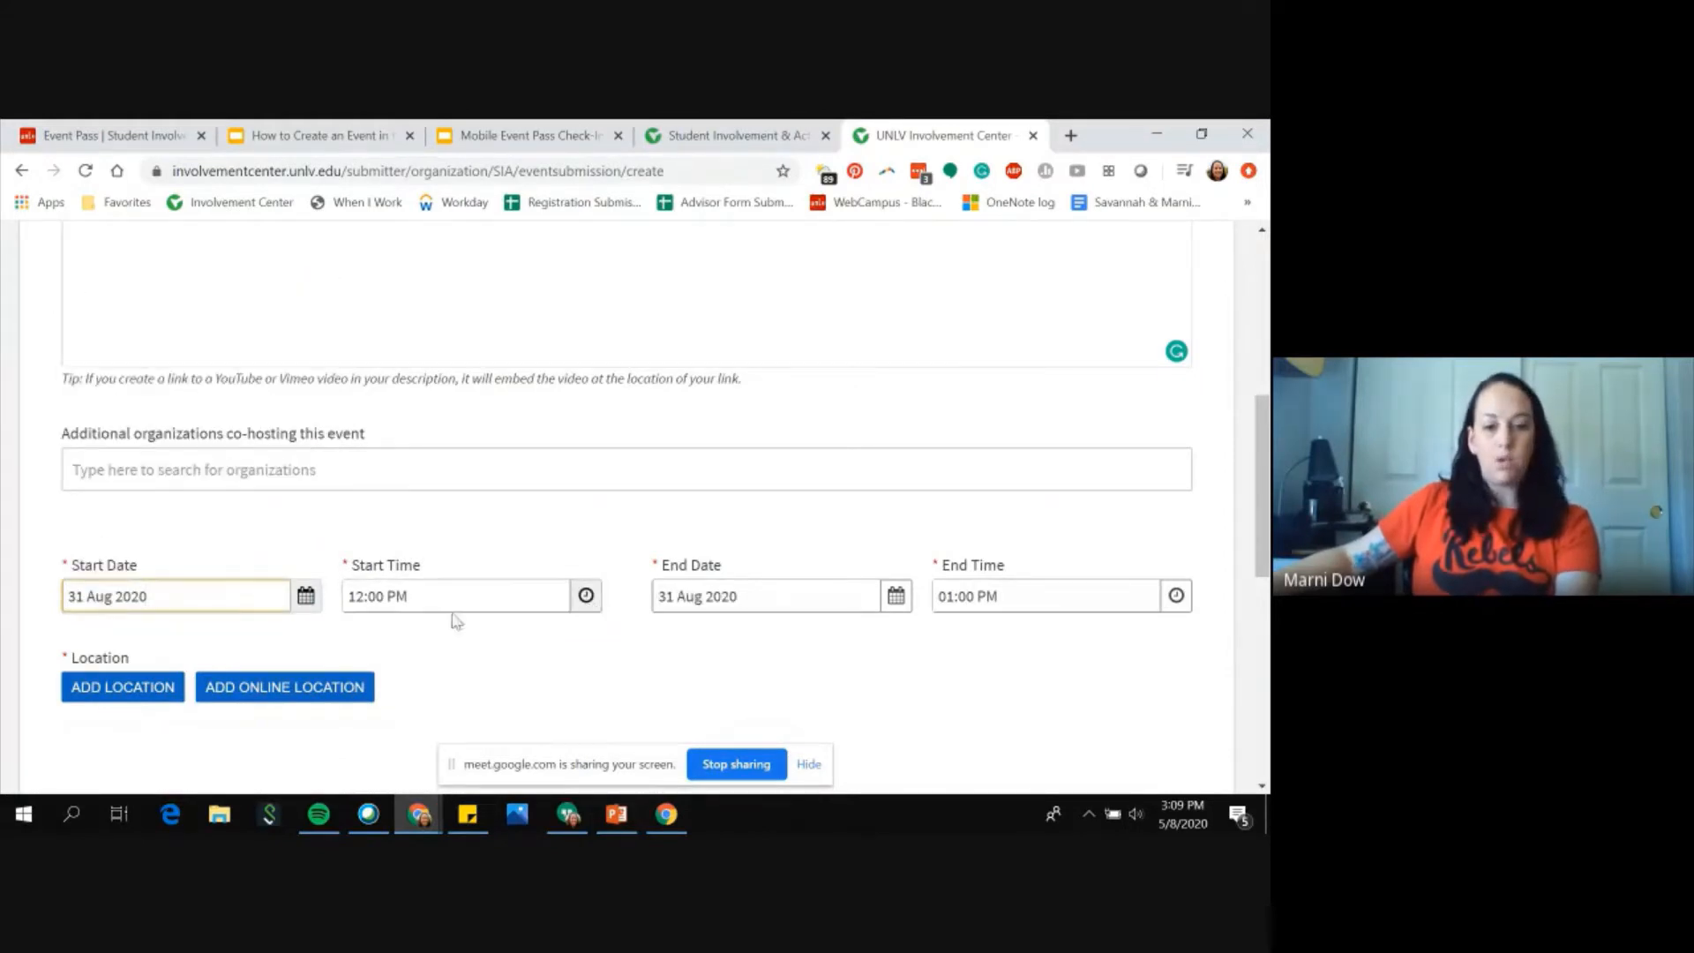
Step: Set the event's end time to 01:30 PM
{"action": "left_click", "coordinate": [1176, 596]}
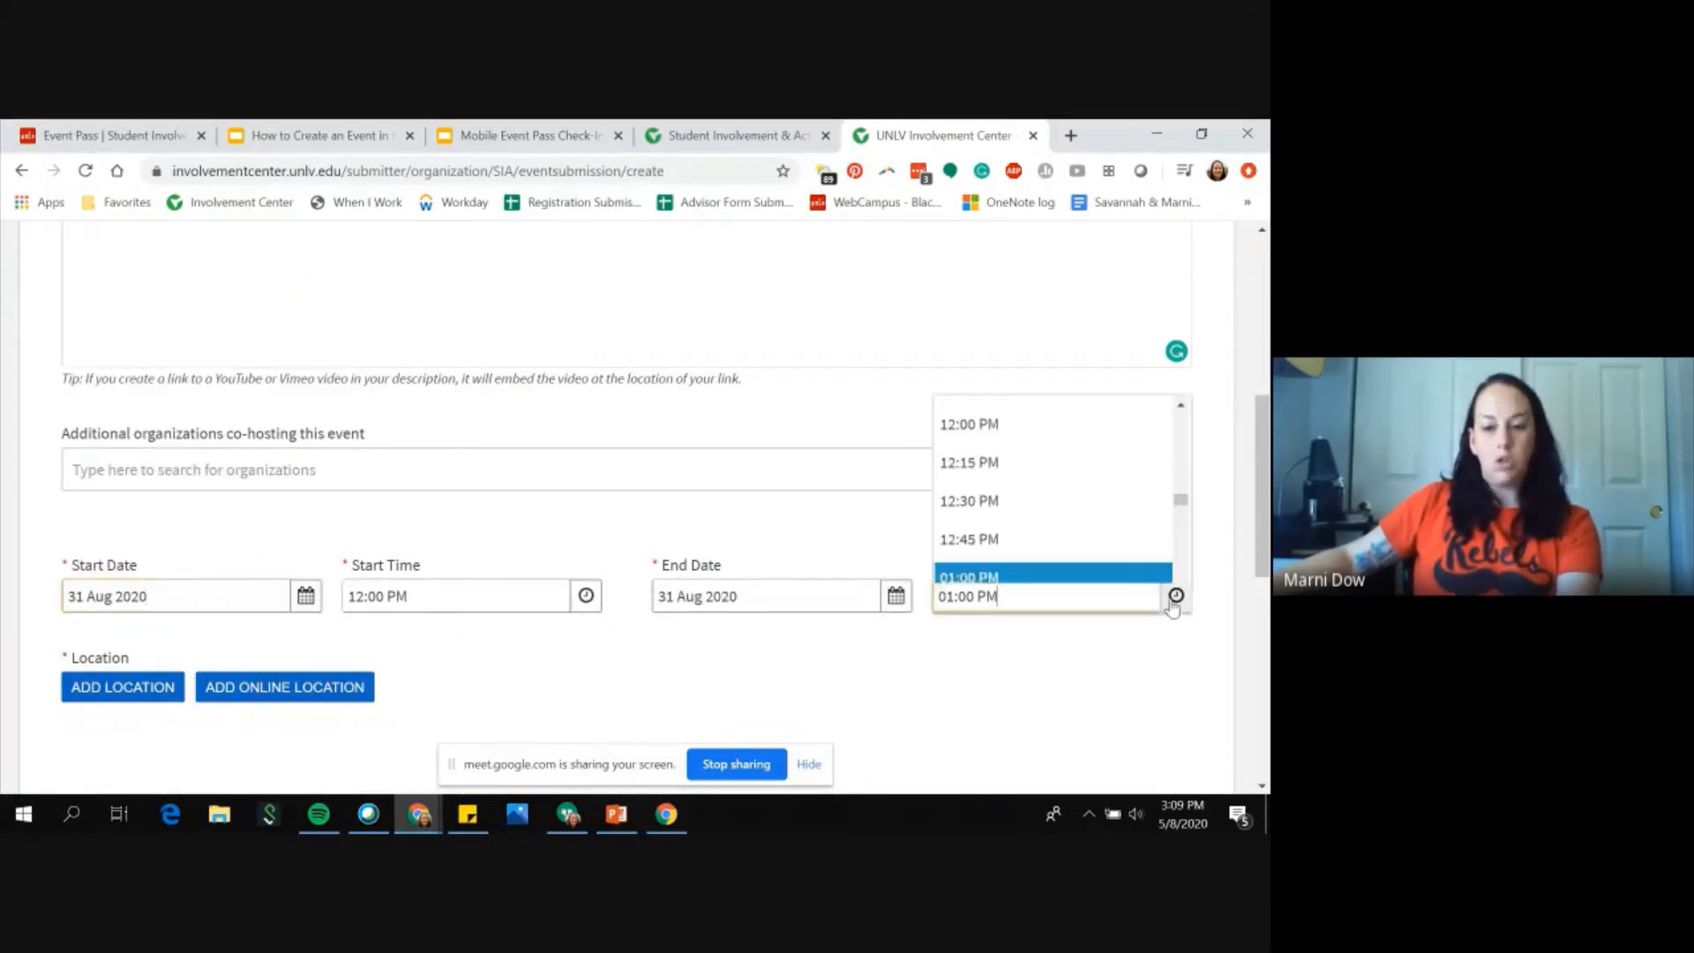
{"action": "scroll", "coordinate": [1002, 534], "scroll_direction": "down", "scroll_amount": 1}
{"action": "left_click", "coordinate": [997, 537]}
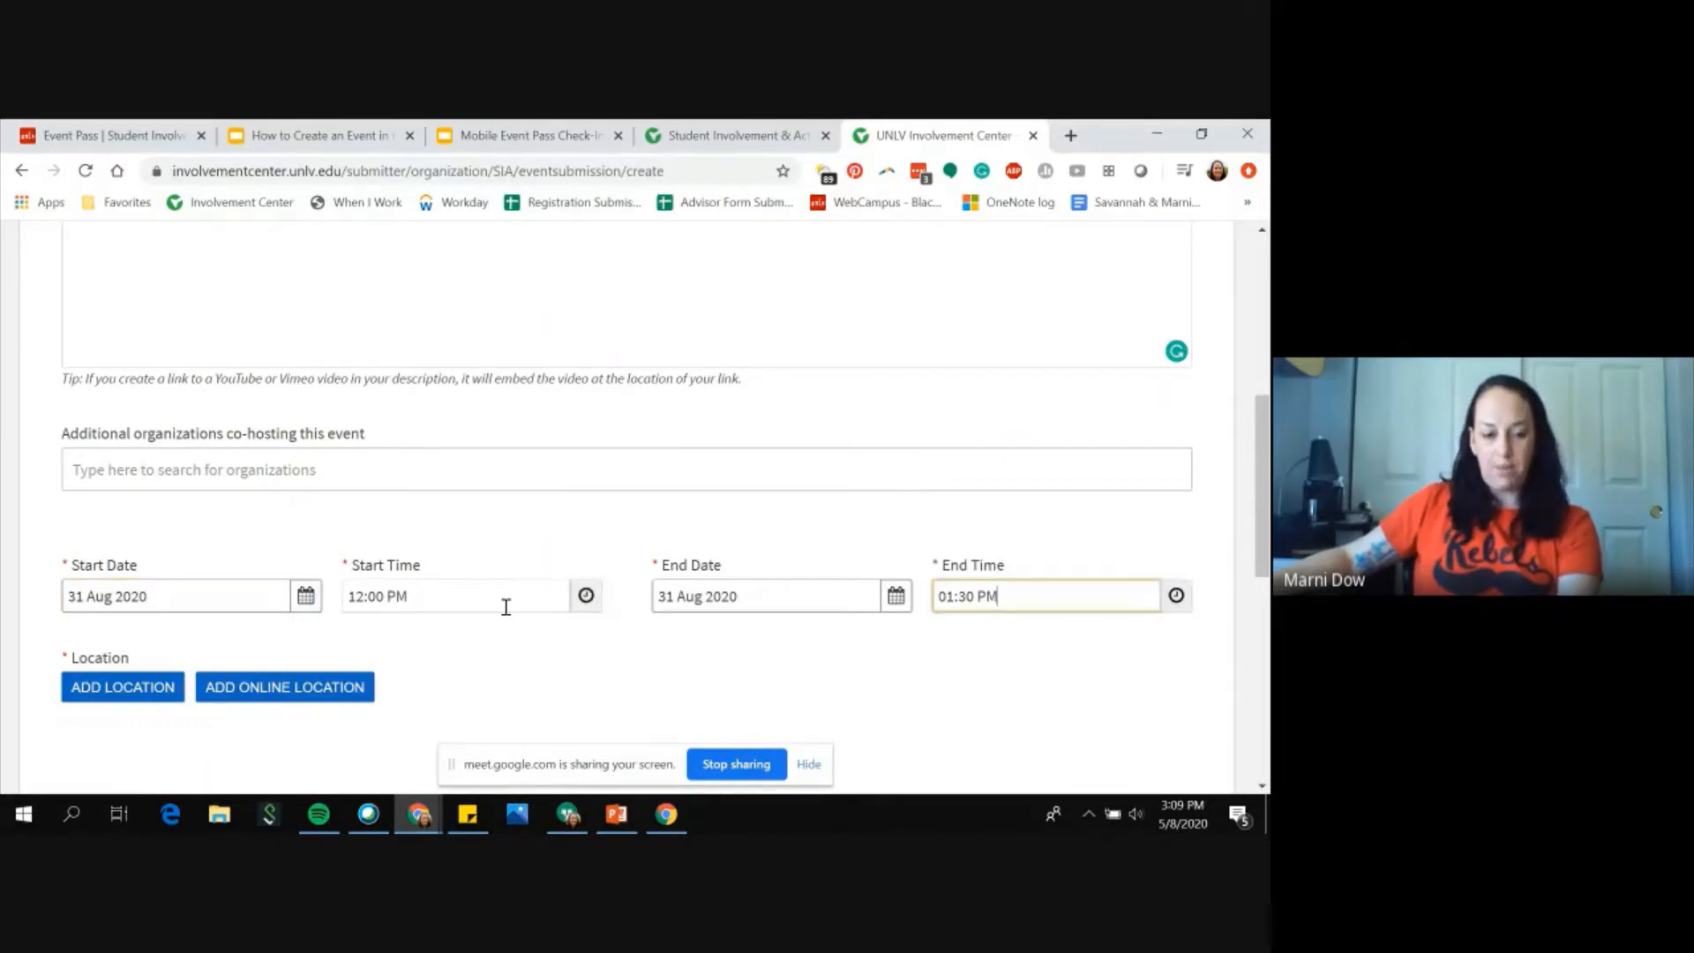
Step: Add a location named Student Union Ballroom, choosing not to show a map
{"action": "left_click", "coordinate": [116, 689]}
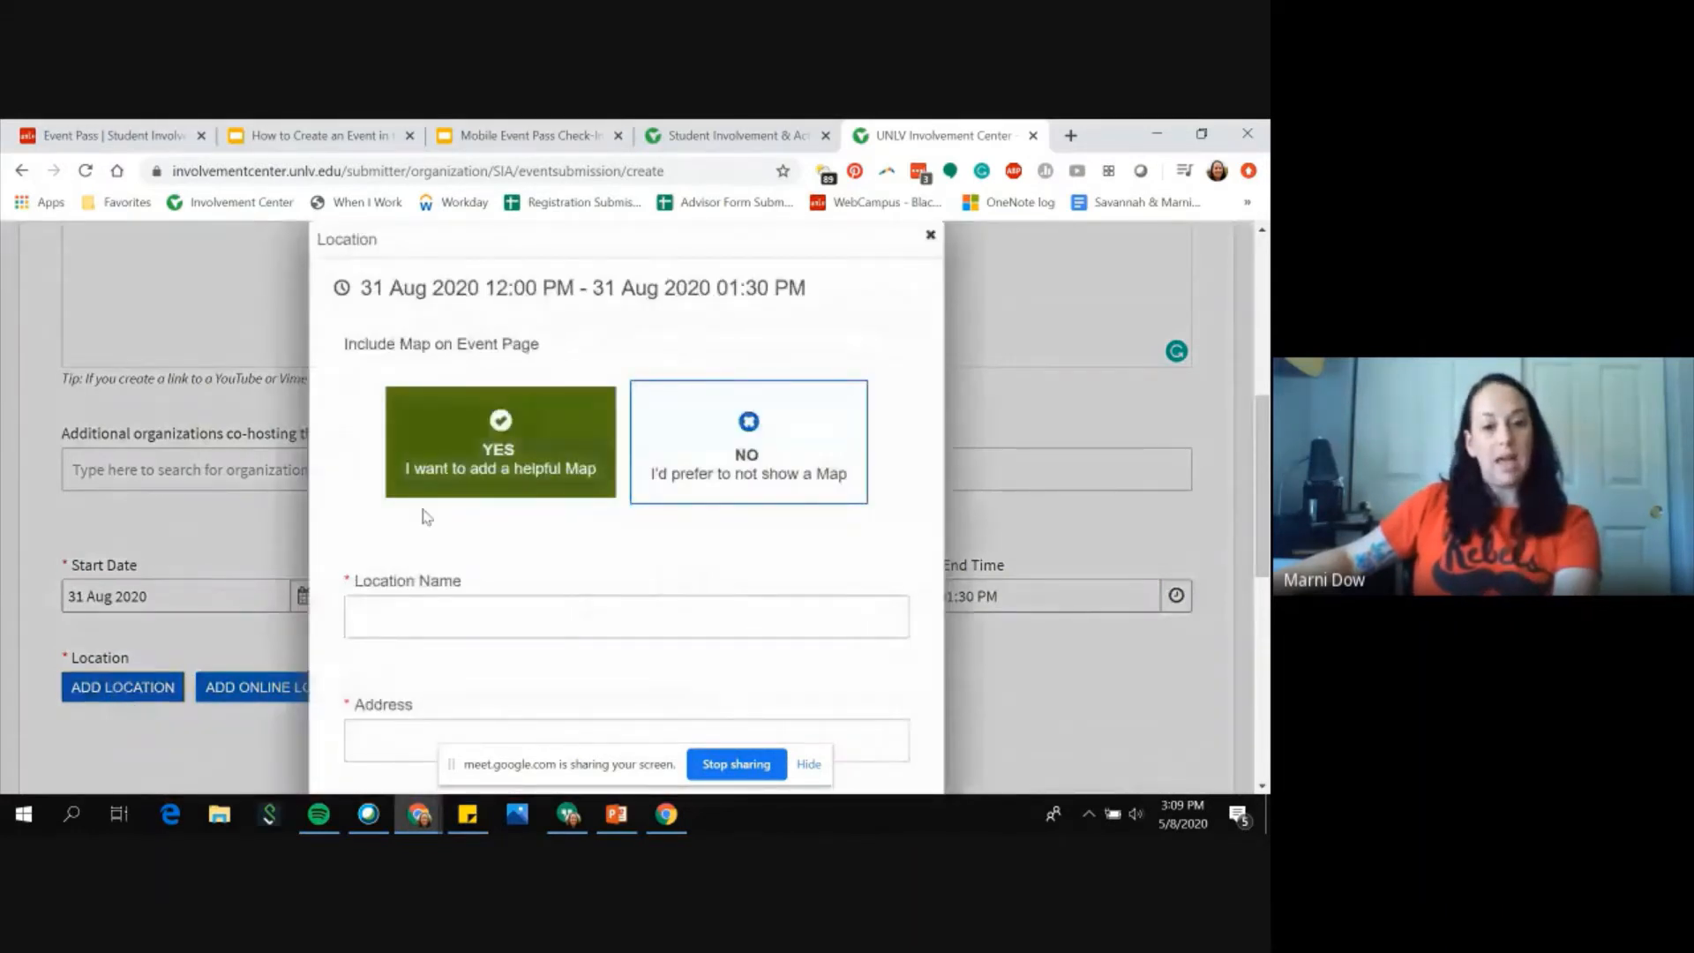
{"action": "scroll", "coordinate": [424, 516], "scroll_direction": "down", "scroll_amount": 3}
{"action": "scroll", "coordinate": [420, 514], "scroll_direction": "up", "scroll_amount": 2}
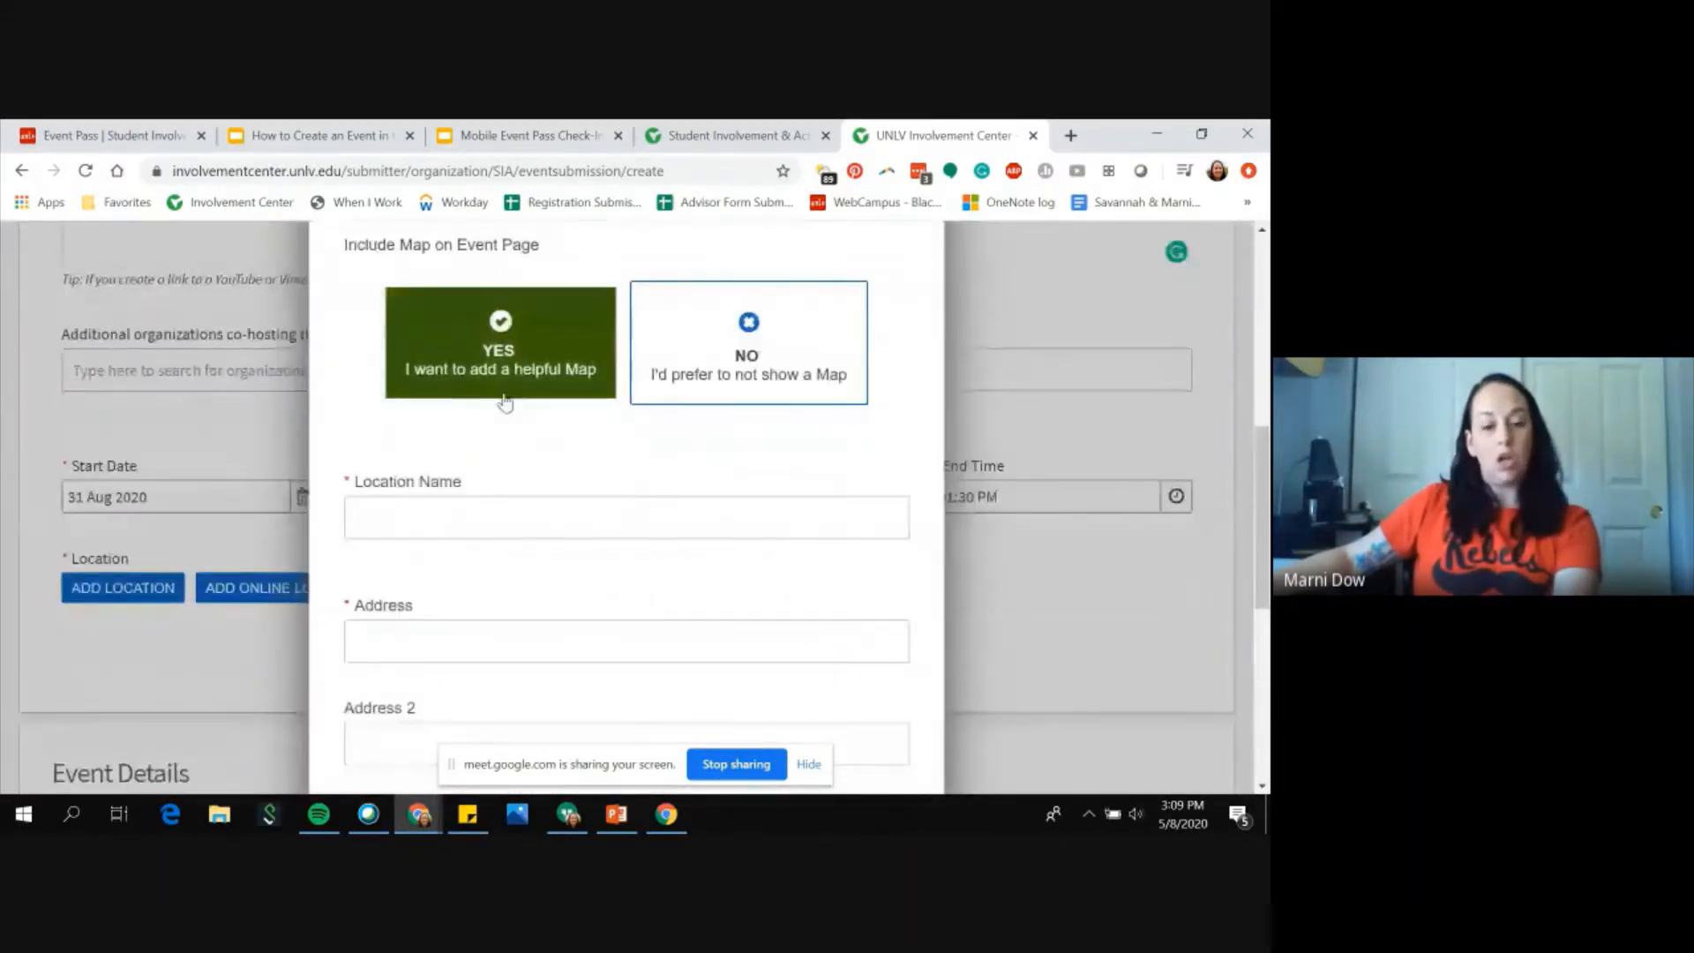
{"action": "scroll", "coordinate": [505, 403], "scroll_direction": "up", "scroll_amount": 1}
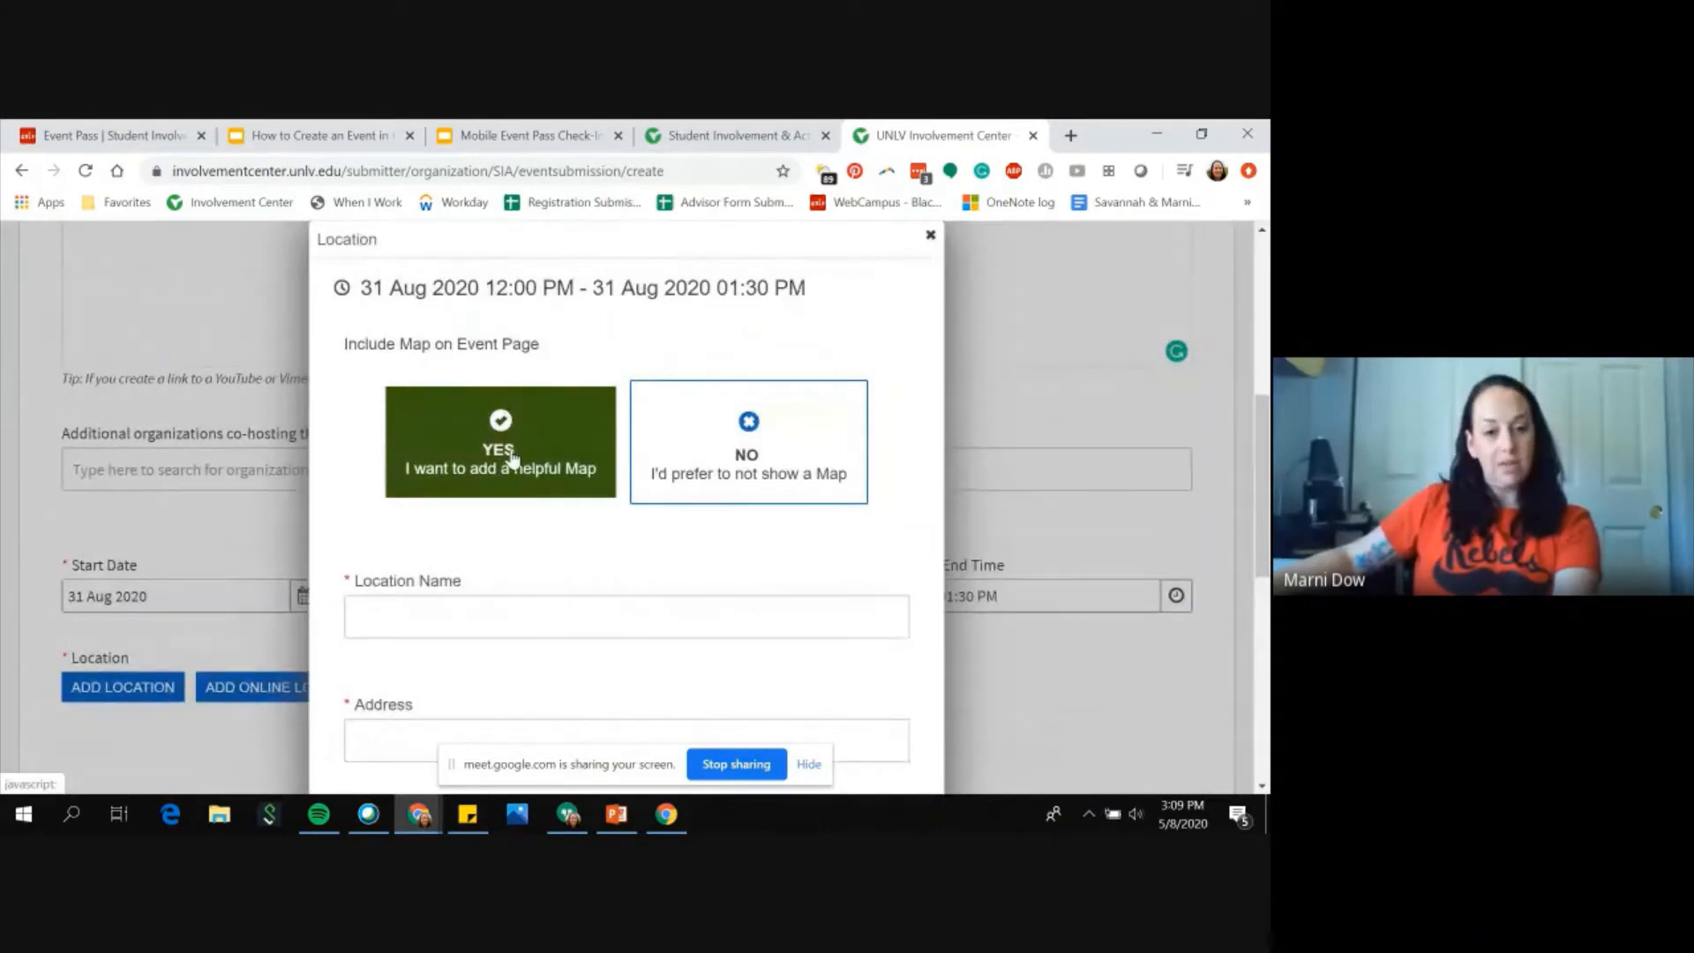
{"action": "scroll", "coordinate": [512, 457], "scroll_direction": "down", "scroll_amount": 3}
{"action": "scroll", "coordinate": [511, 452], "scroll_direction": "up", "scroll_amount": 2}
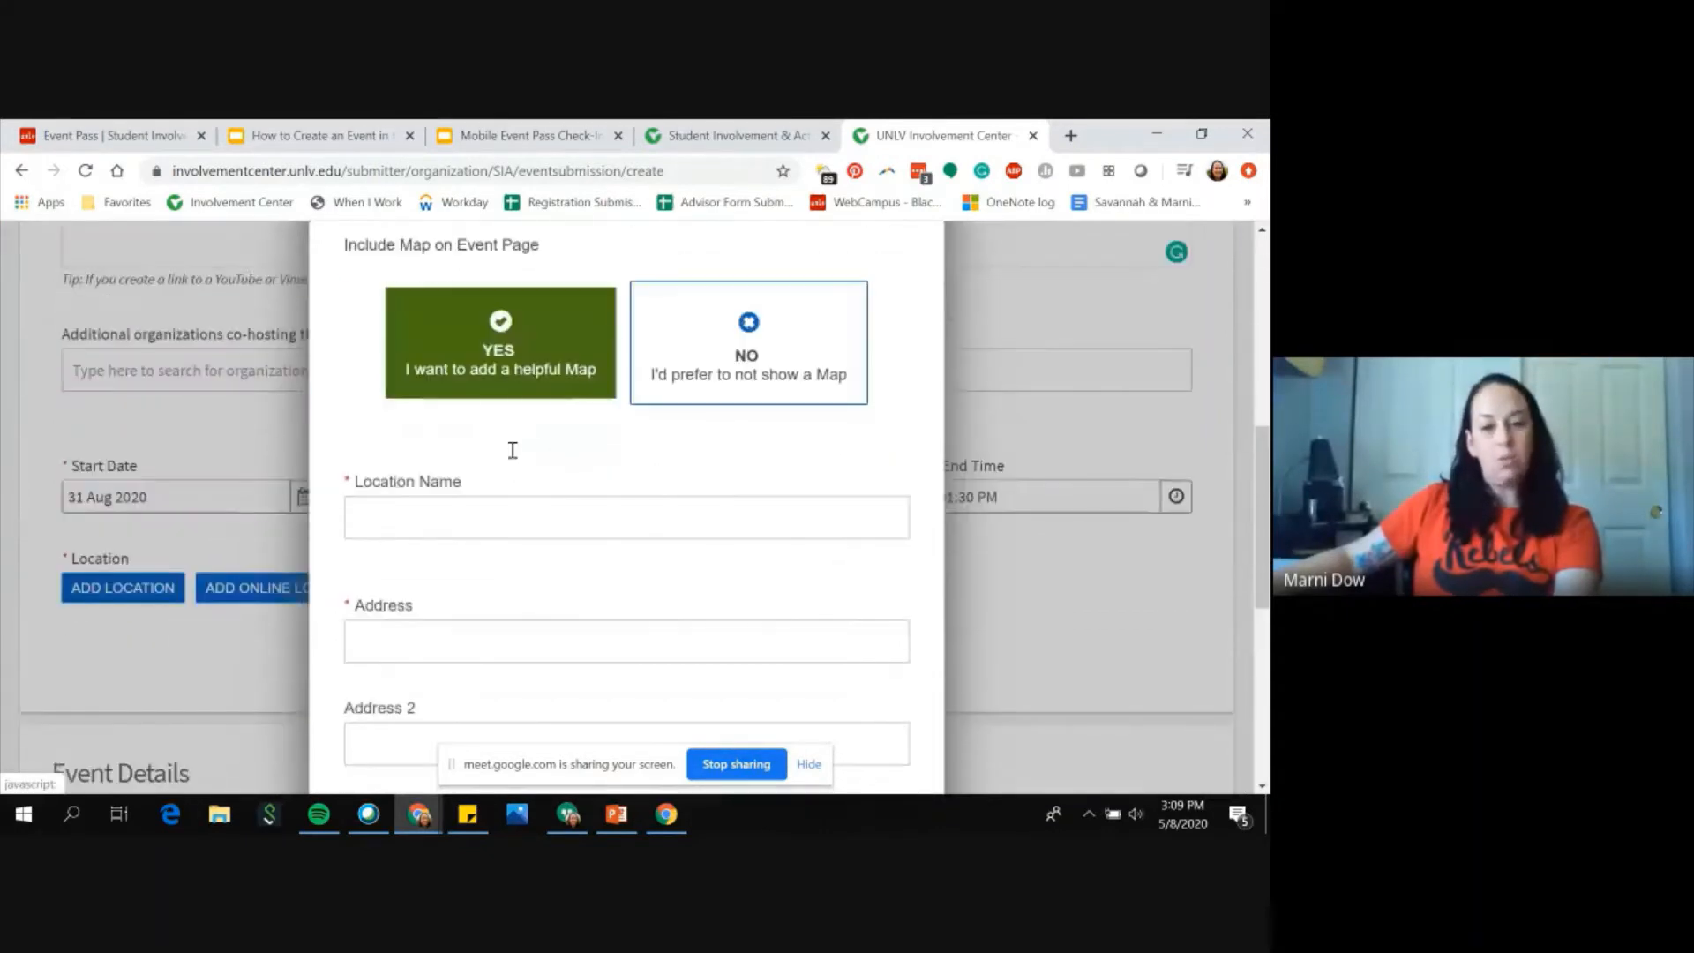
{"action": "left_click", "coordinate": [722, 386]}
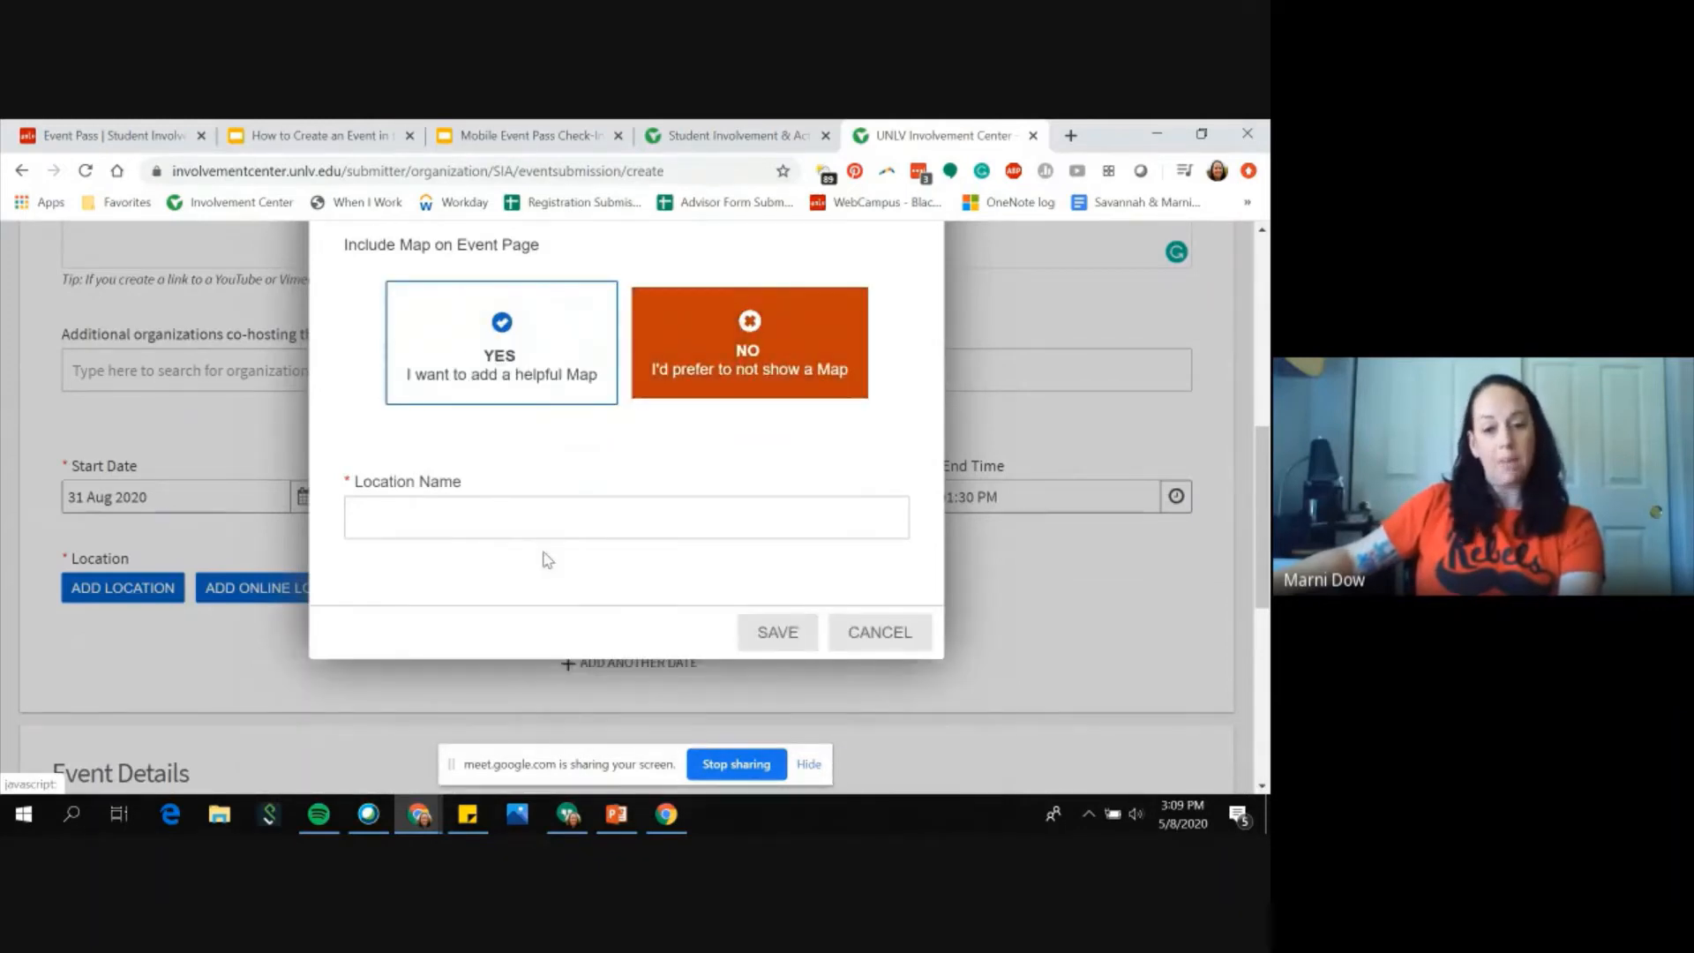
{"action": "left_click", "coordinate": [466, 521]}
{"action": "type", "text": "Studen u"}
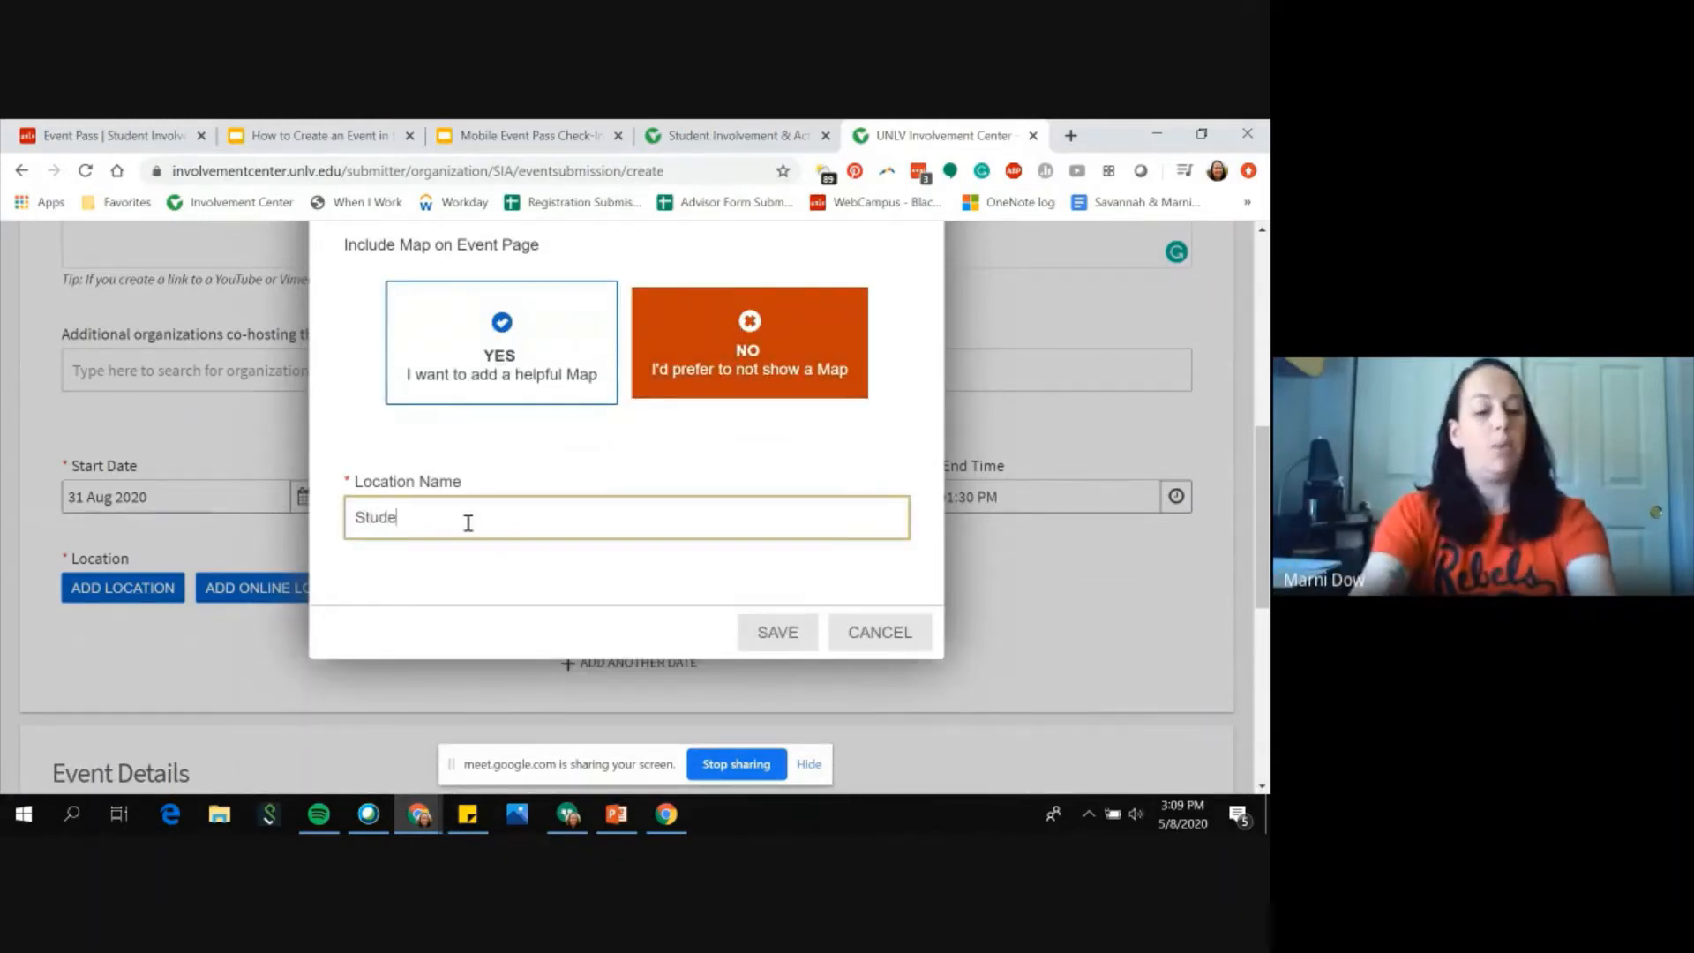
{"action": "key", "text": "BackSpace"}
{"action": "key", "text": "BackSpace"}
{"action": "type", "text": "t Uni"}
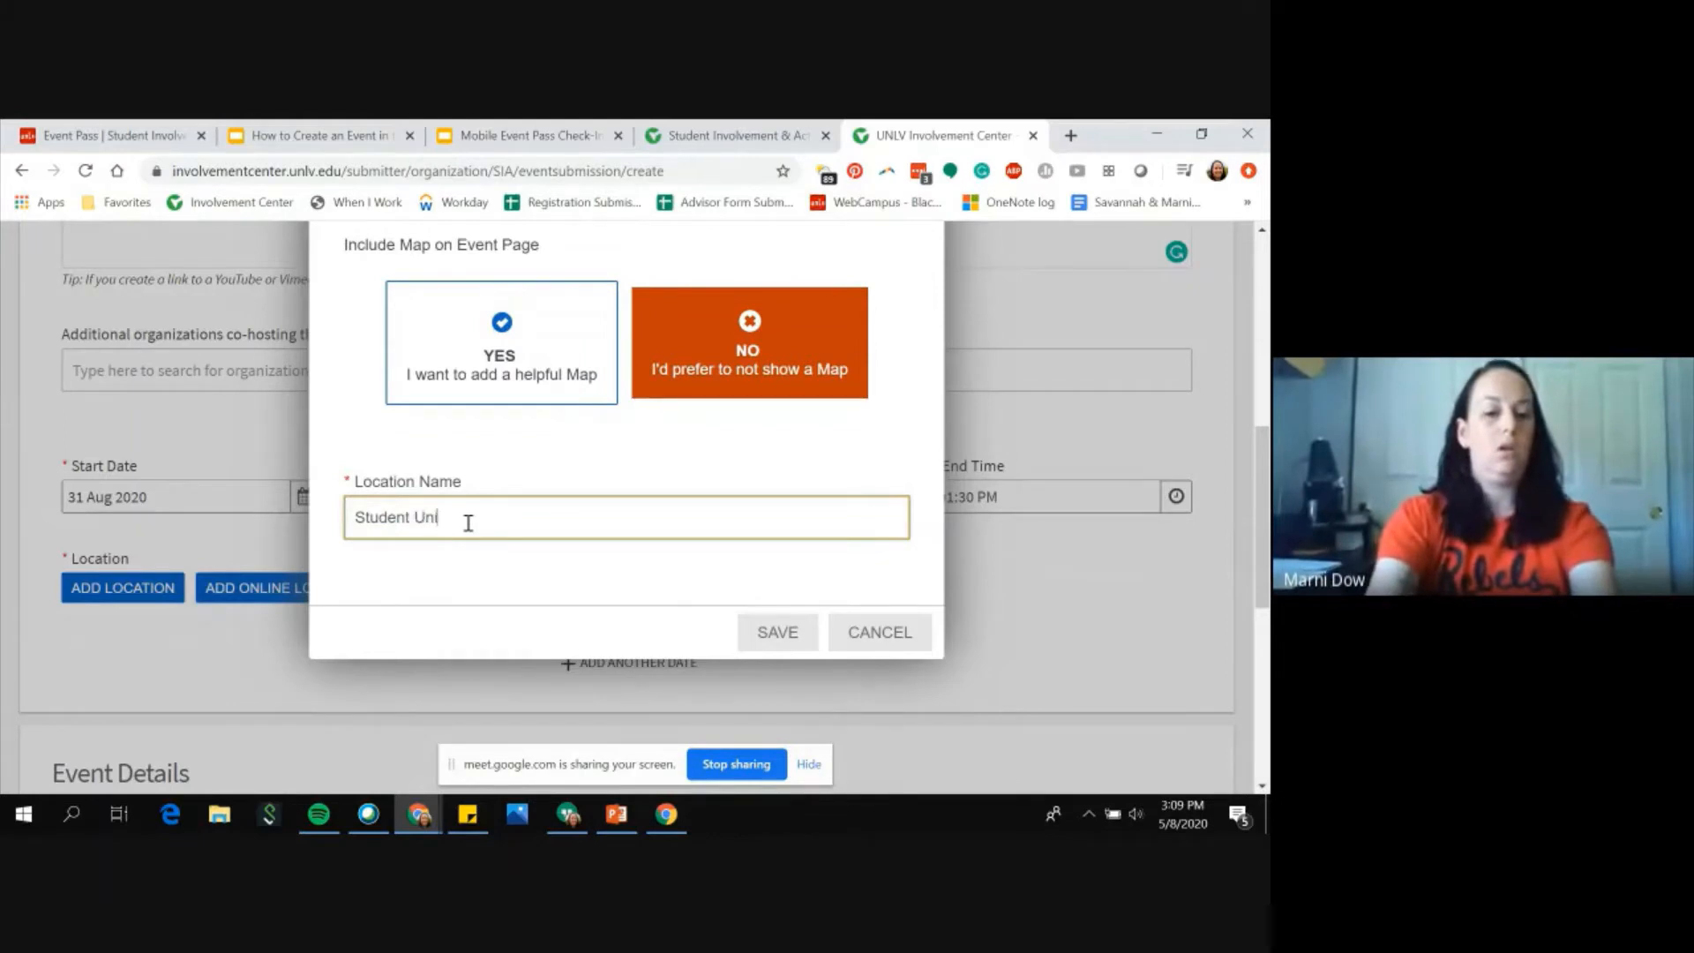
{"action": "type", "text": "on Ballroom"}
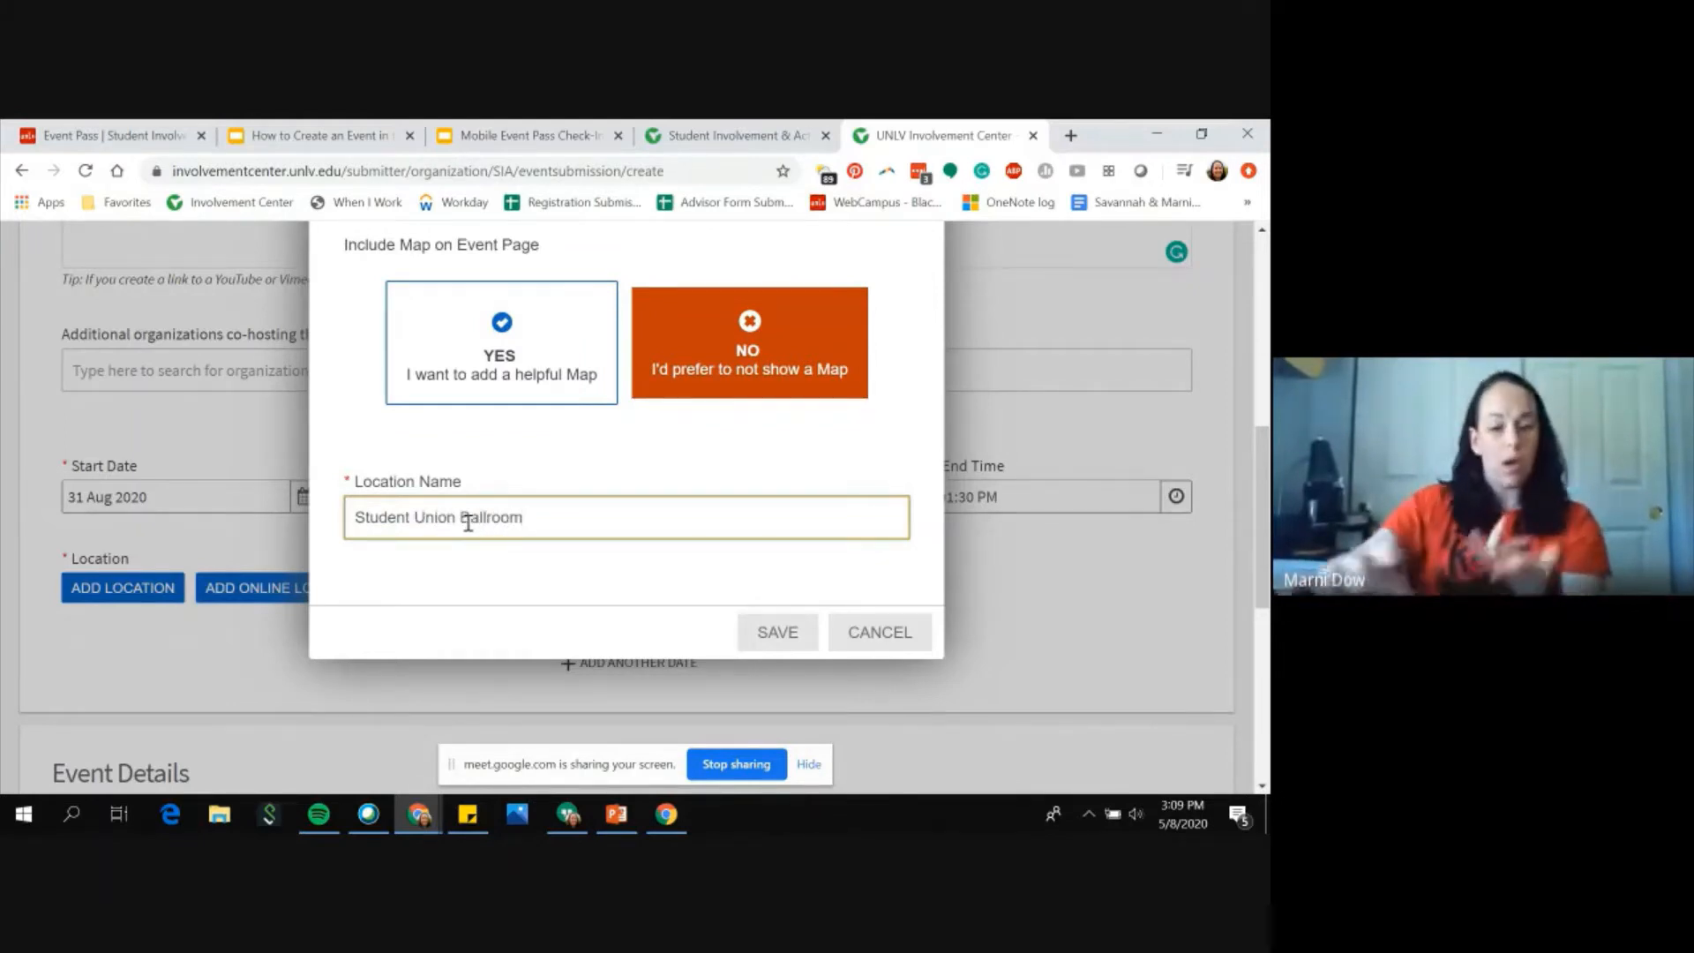
{"action": "left_click", "coordinate": [779, 638]}
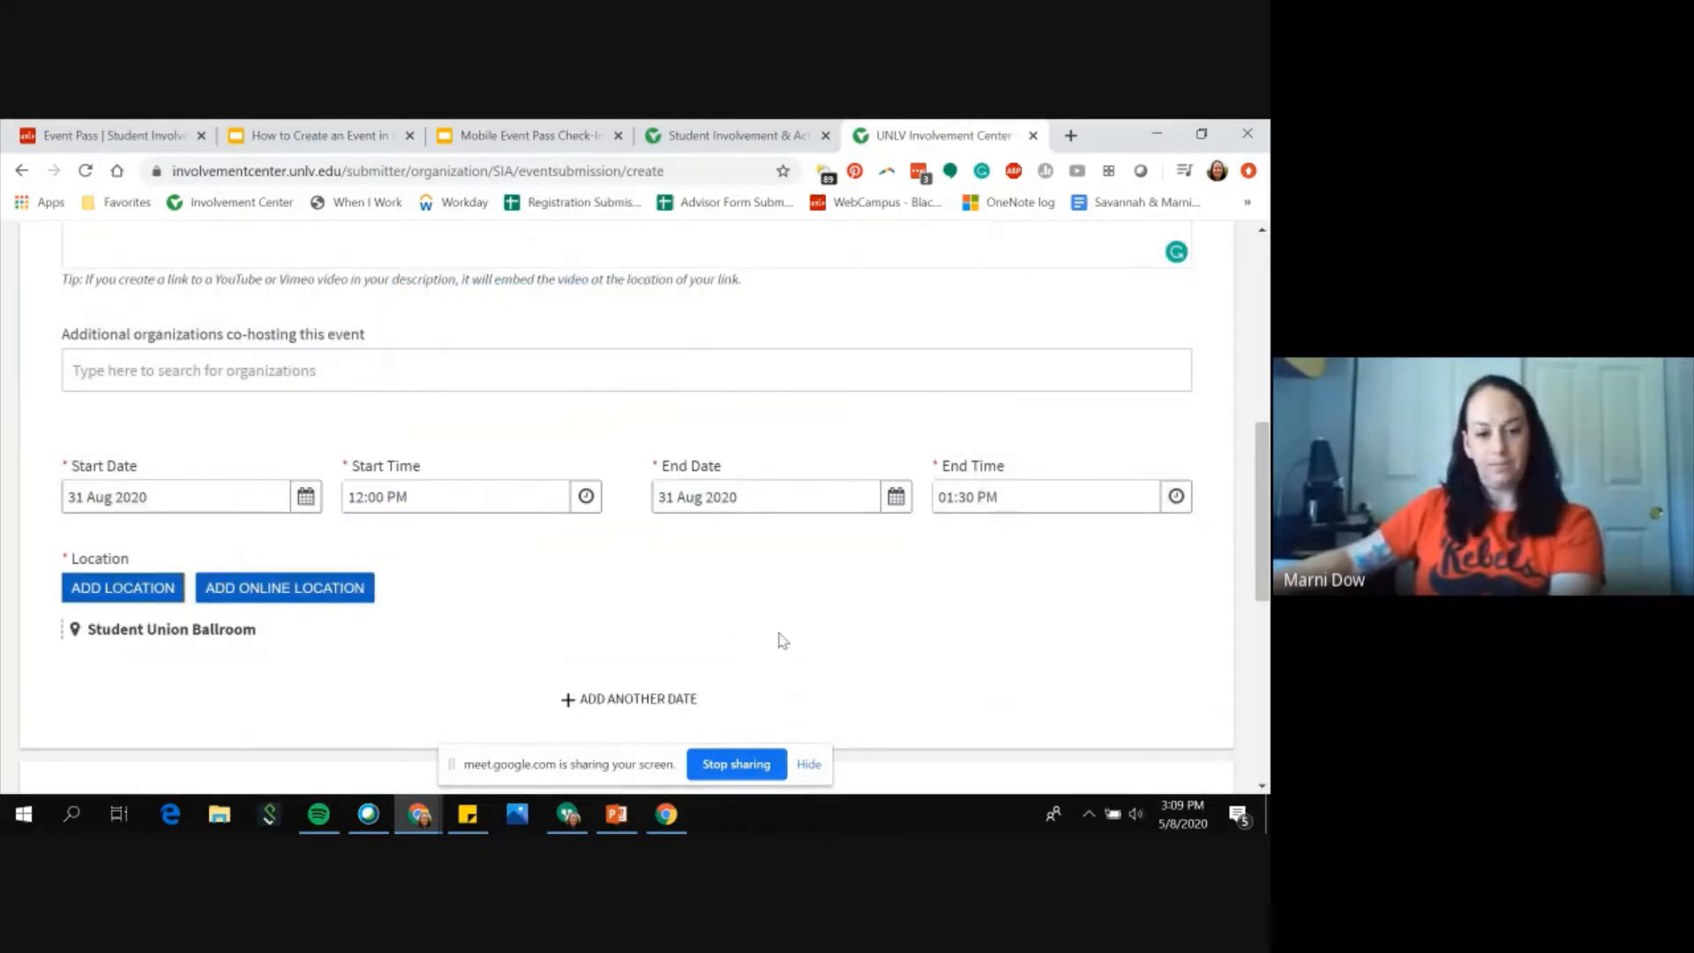
Step: Keep the event shown to The Public and add the Entertainment event category
{"action": "scroll", "coordinate": [780, 640], "scroll_direction": "down", "scroll_amount": 1}
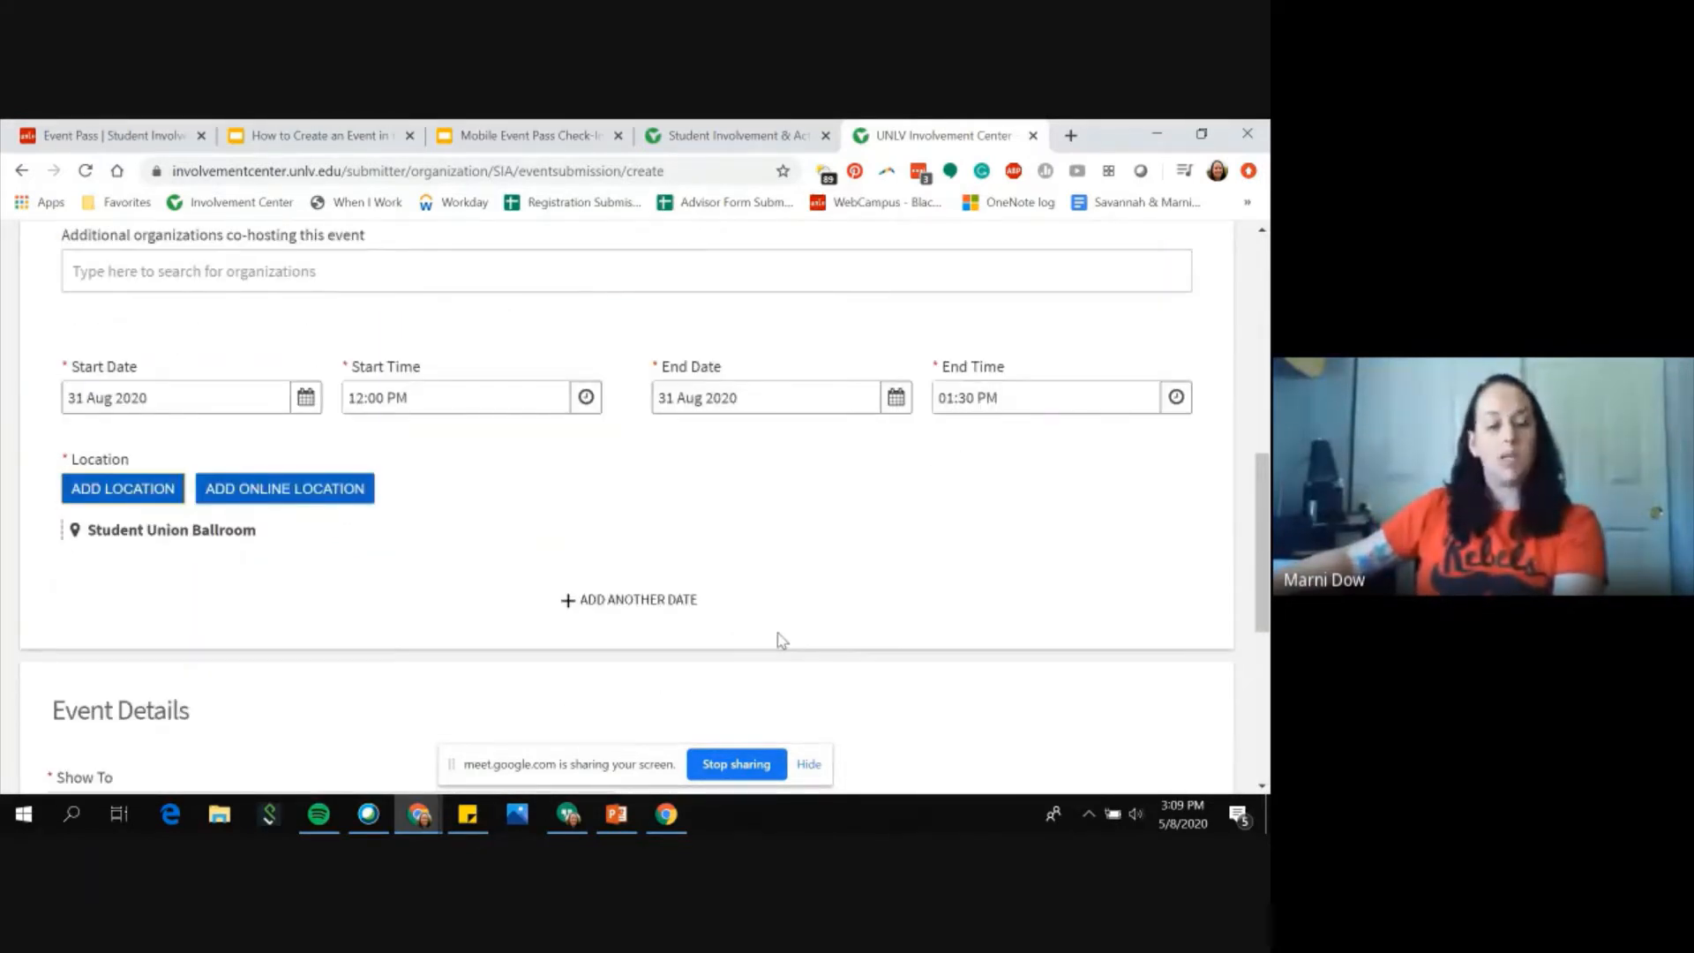
{"action": "scroll", "coordinate": [779, 637], "scroll_direction": "down", "scroll_amount": 3}
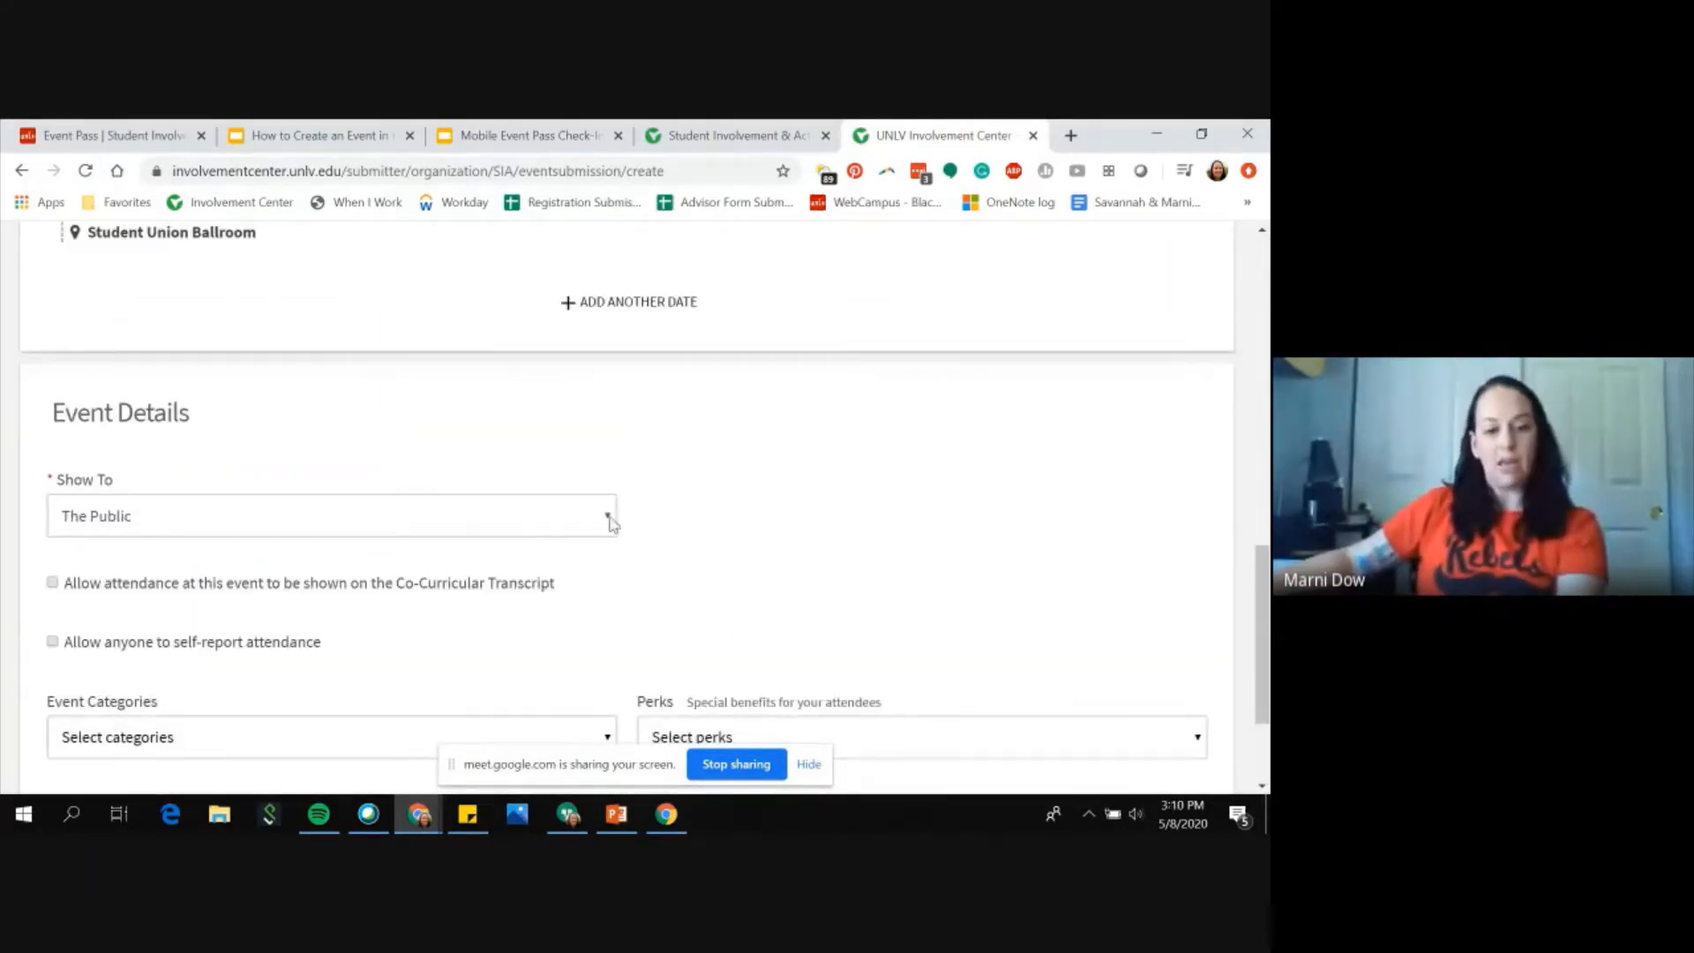
{"action": "scroll", "coordinate": [611, 522], "scroll_direction": "down", "scroll_amount": 1}
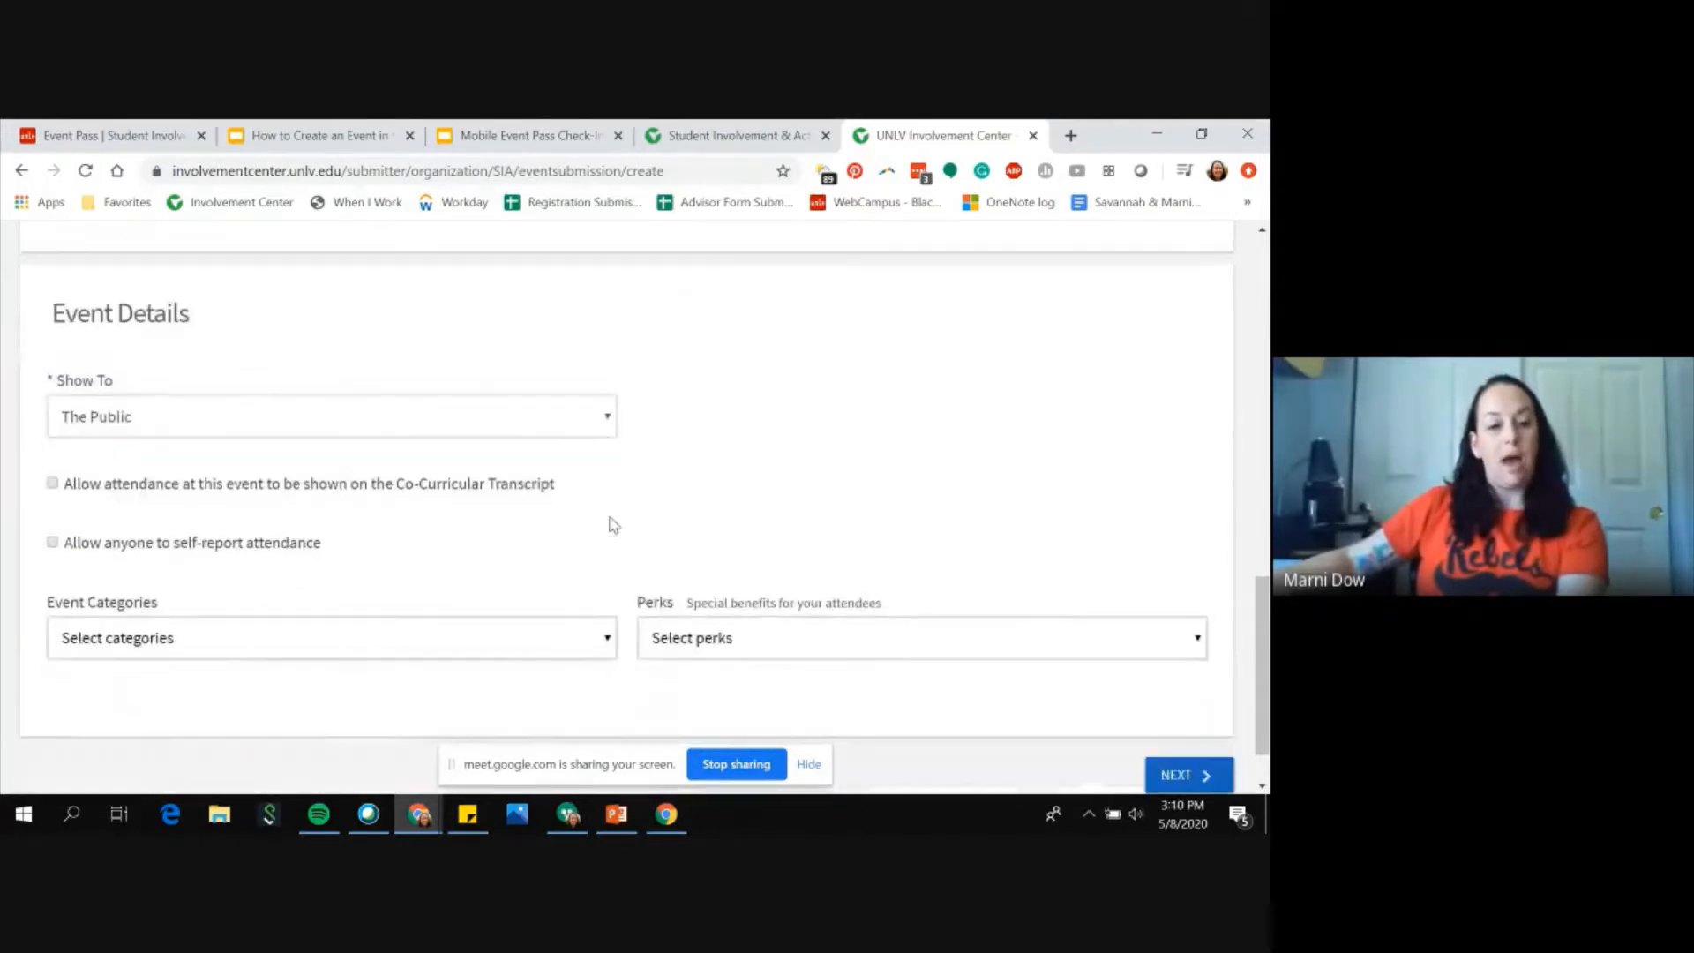
{"action": "left_click", "coordinate": [607, 426]}
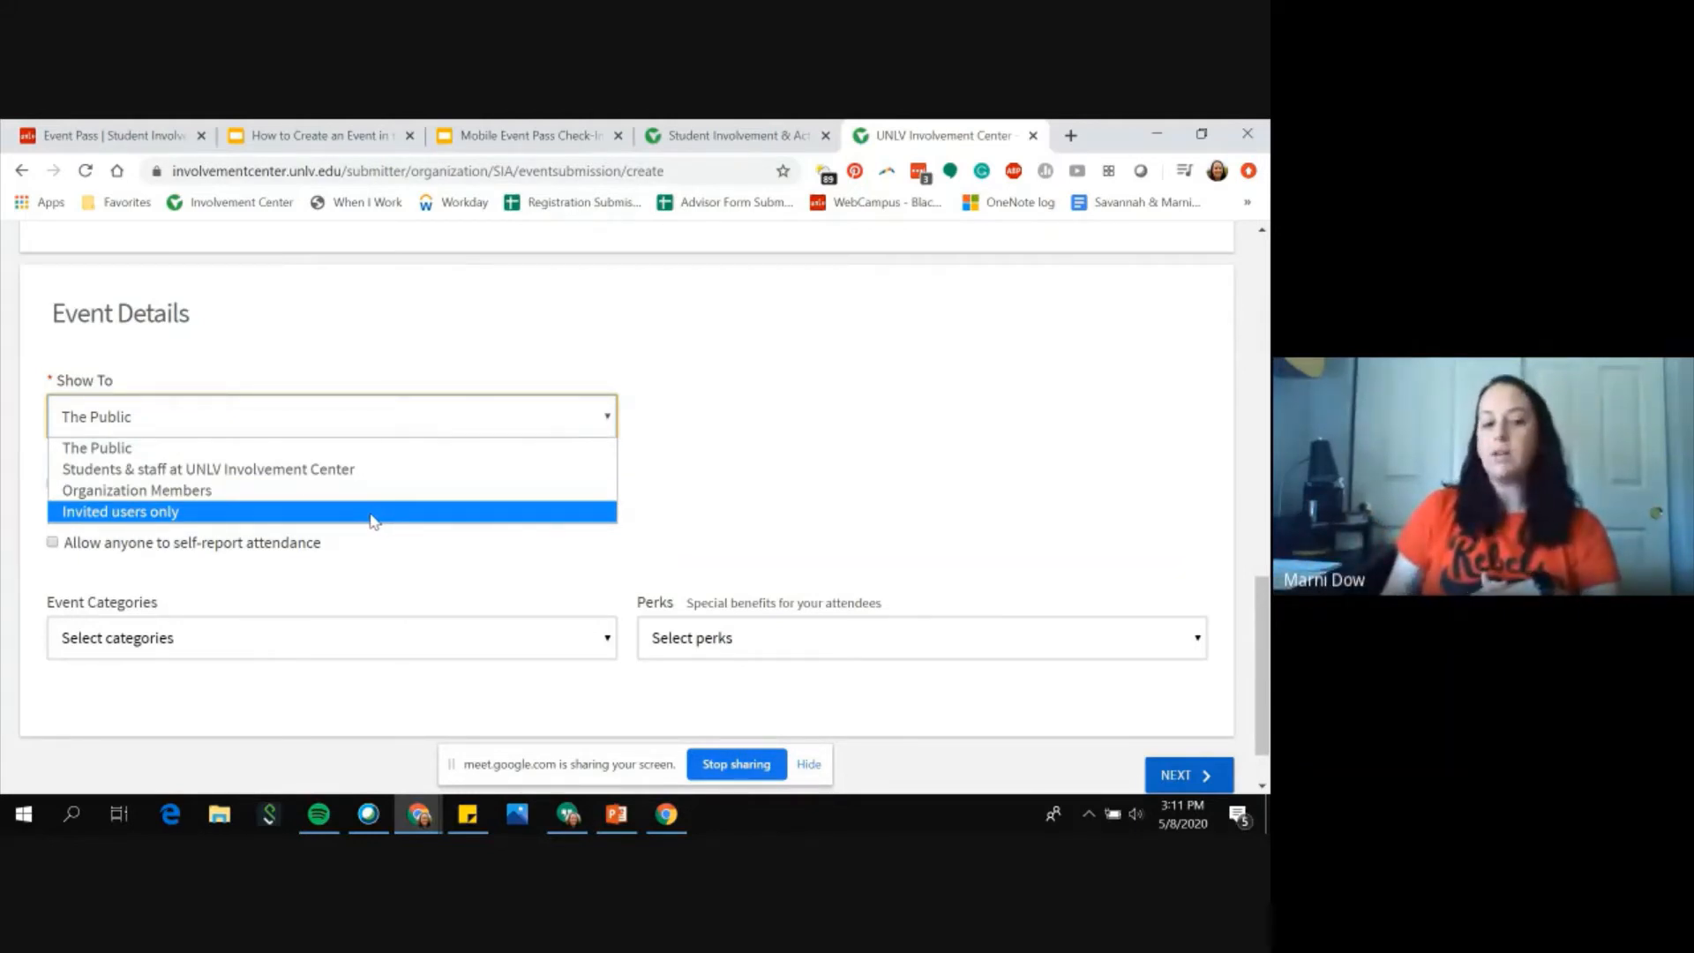
{"action": "left_click", "coordinate": [141, 448]}
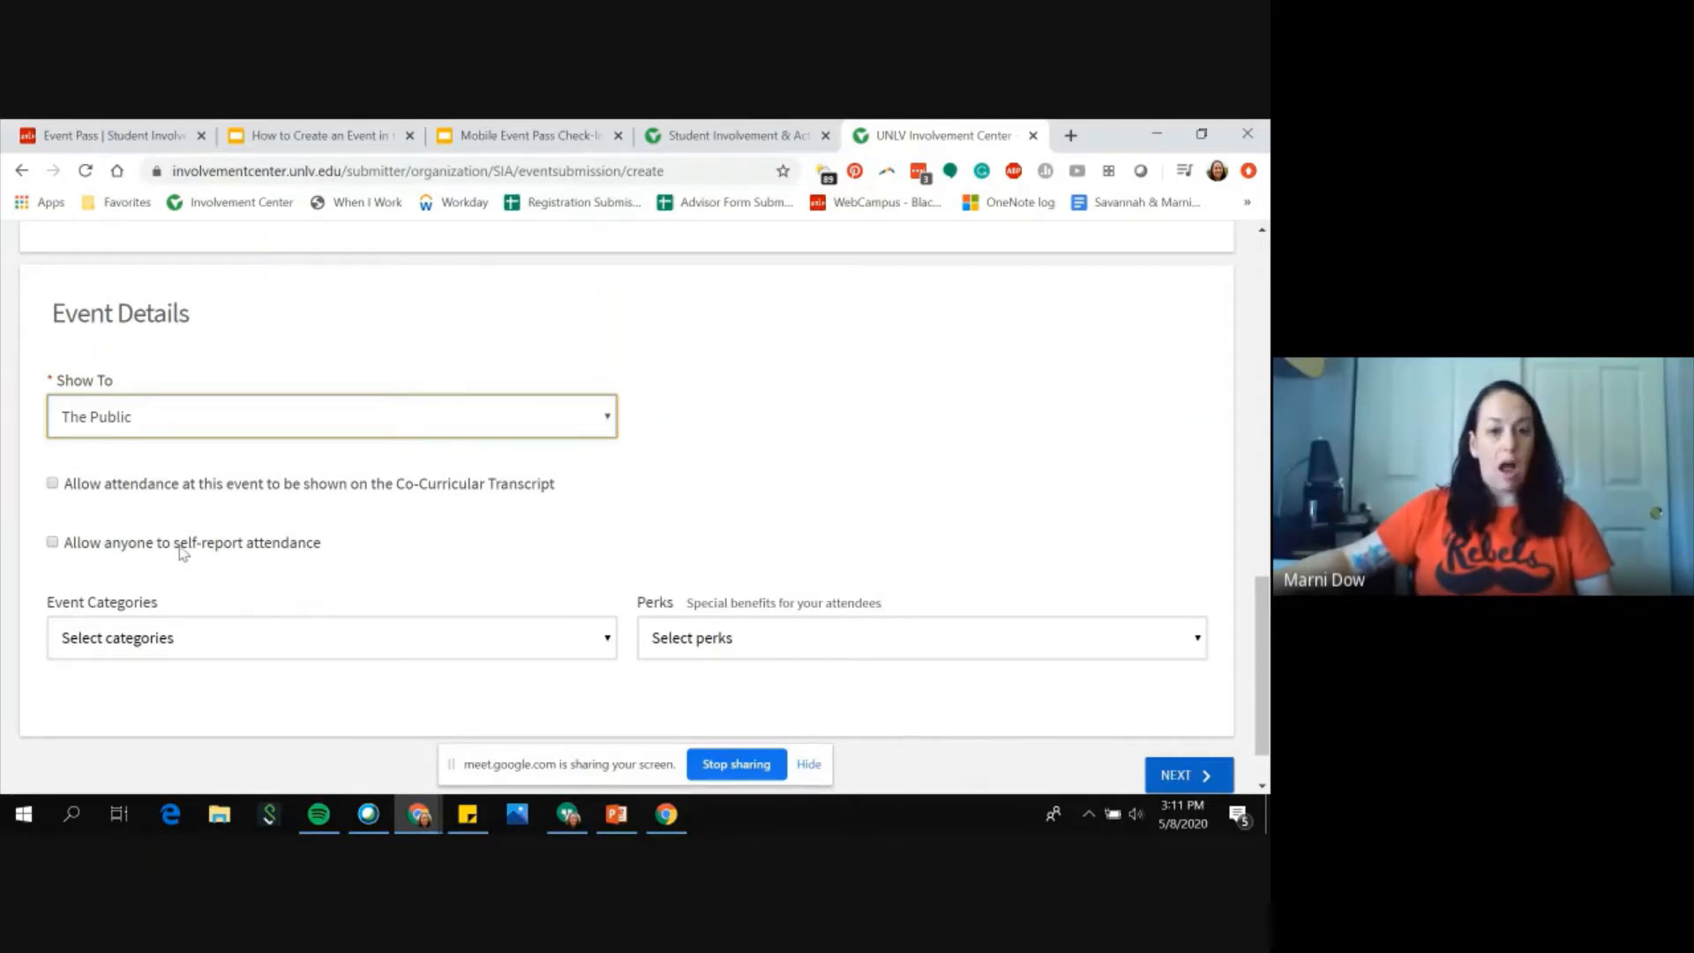
{"action": "left_click", "coordinate": [302, 637]}
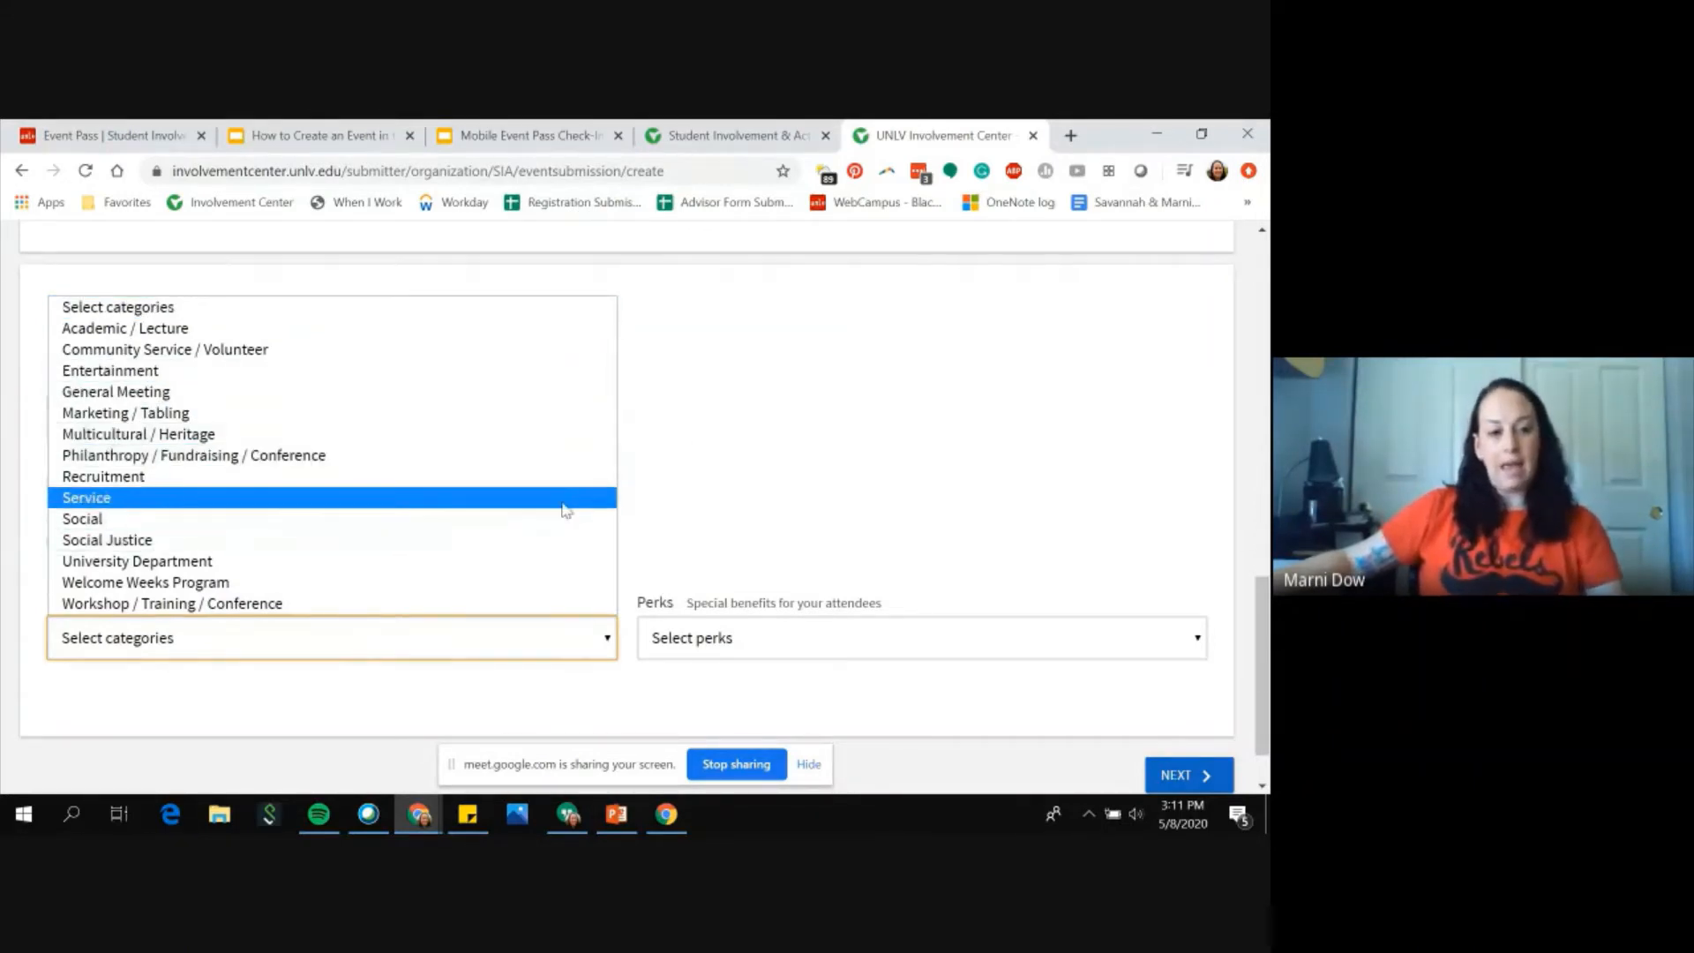
{"action": "left_click", "coordinate": [417, 386]}
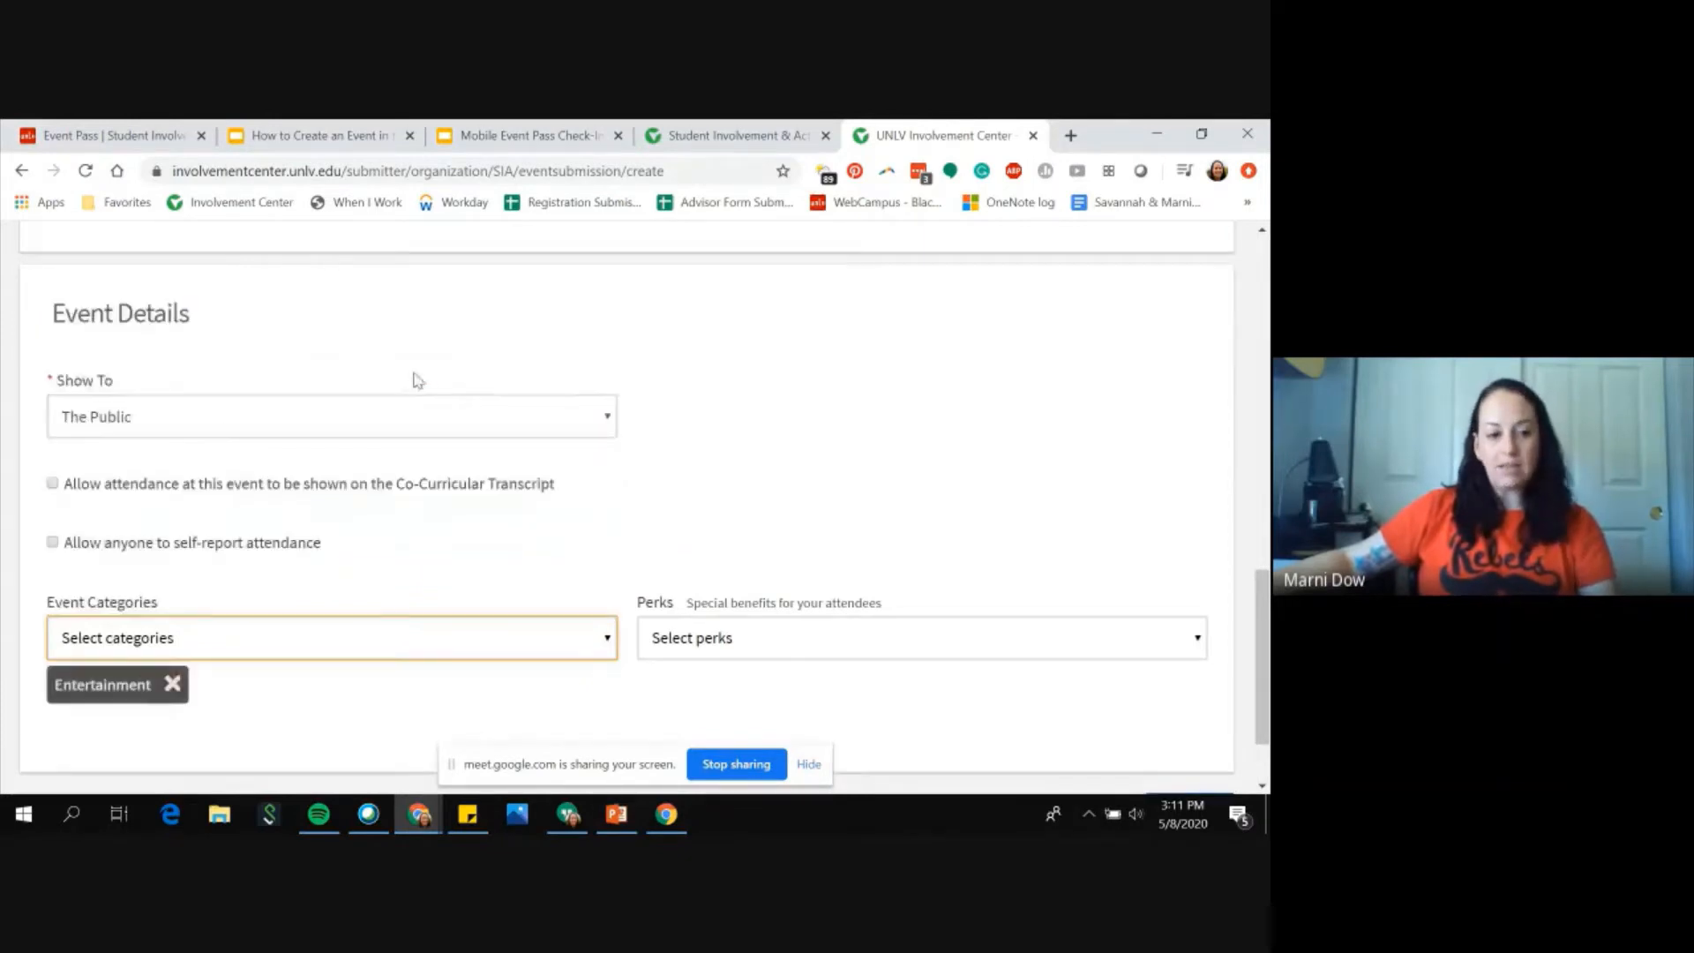
{"action": "left_click", "coordinate": [606, 641]}
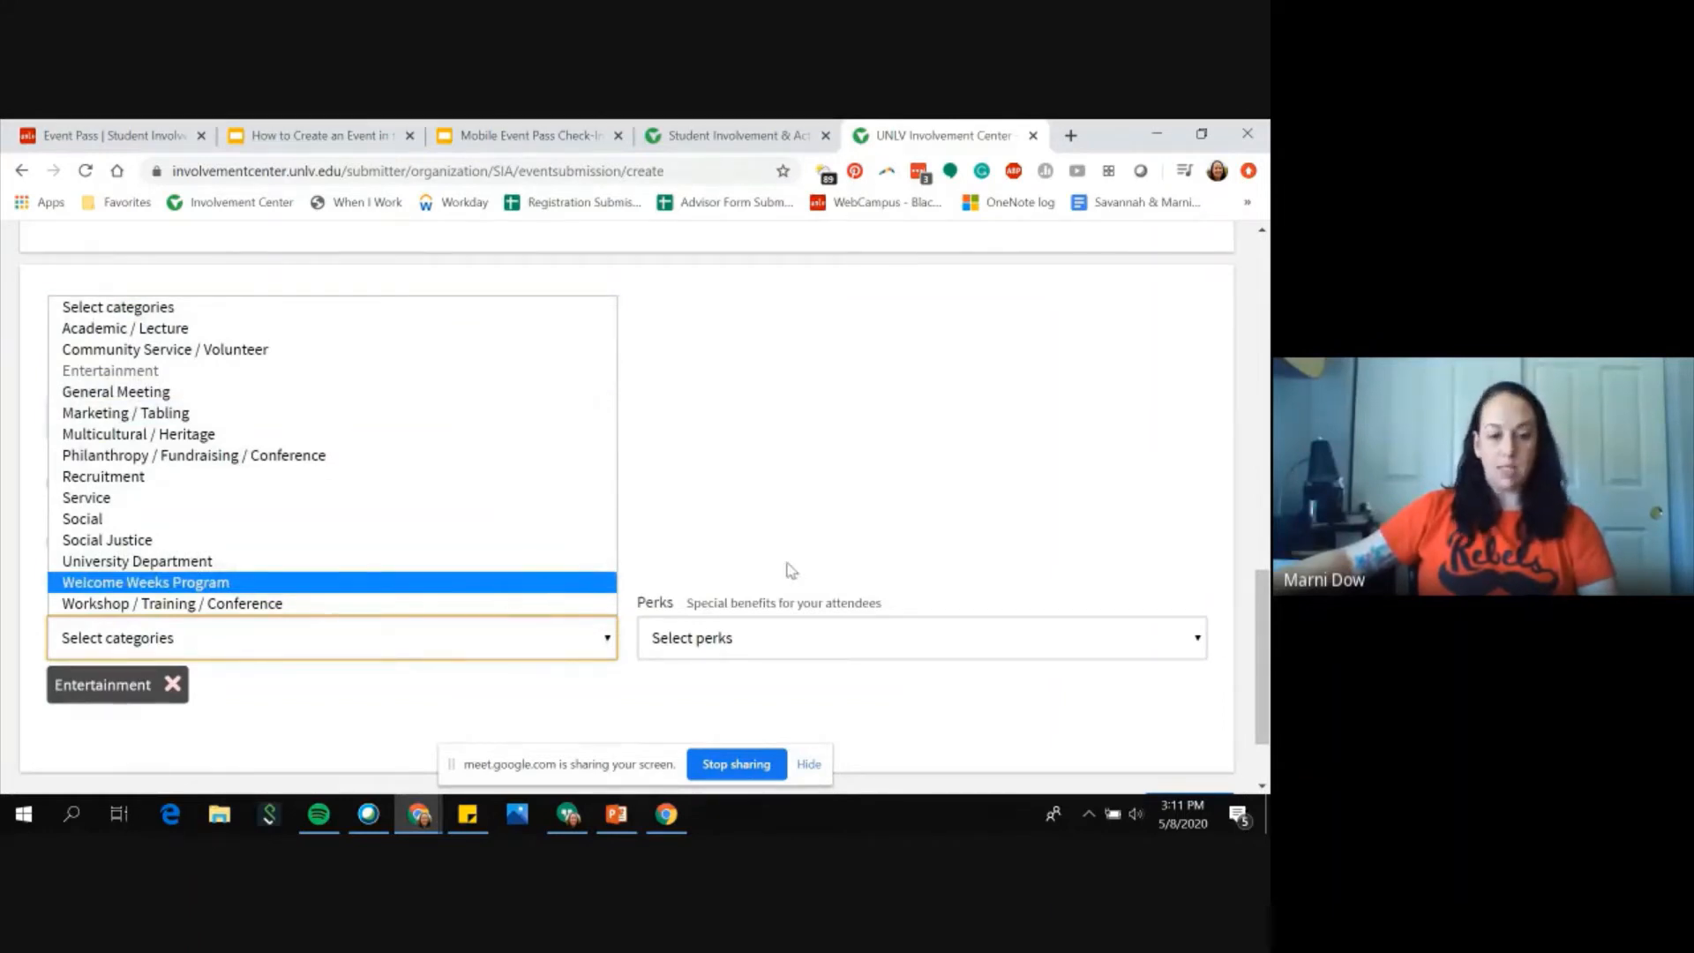
{"action": "left_click", "coordinate": [840, 655]}
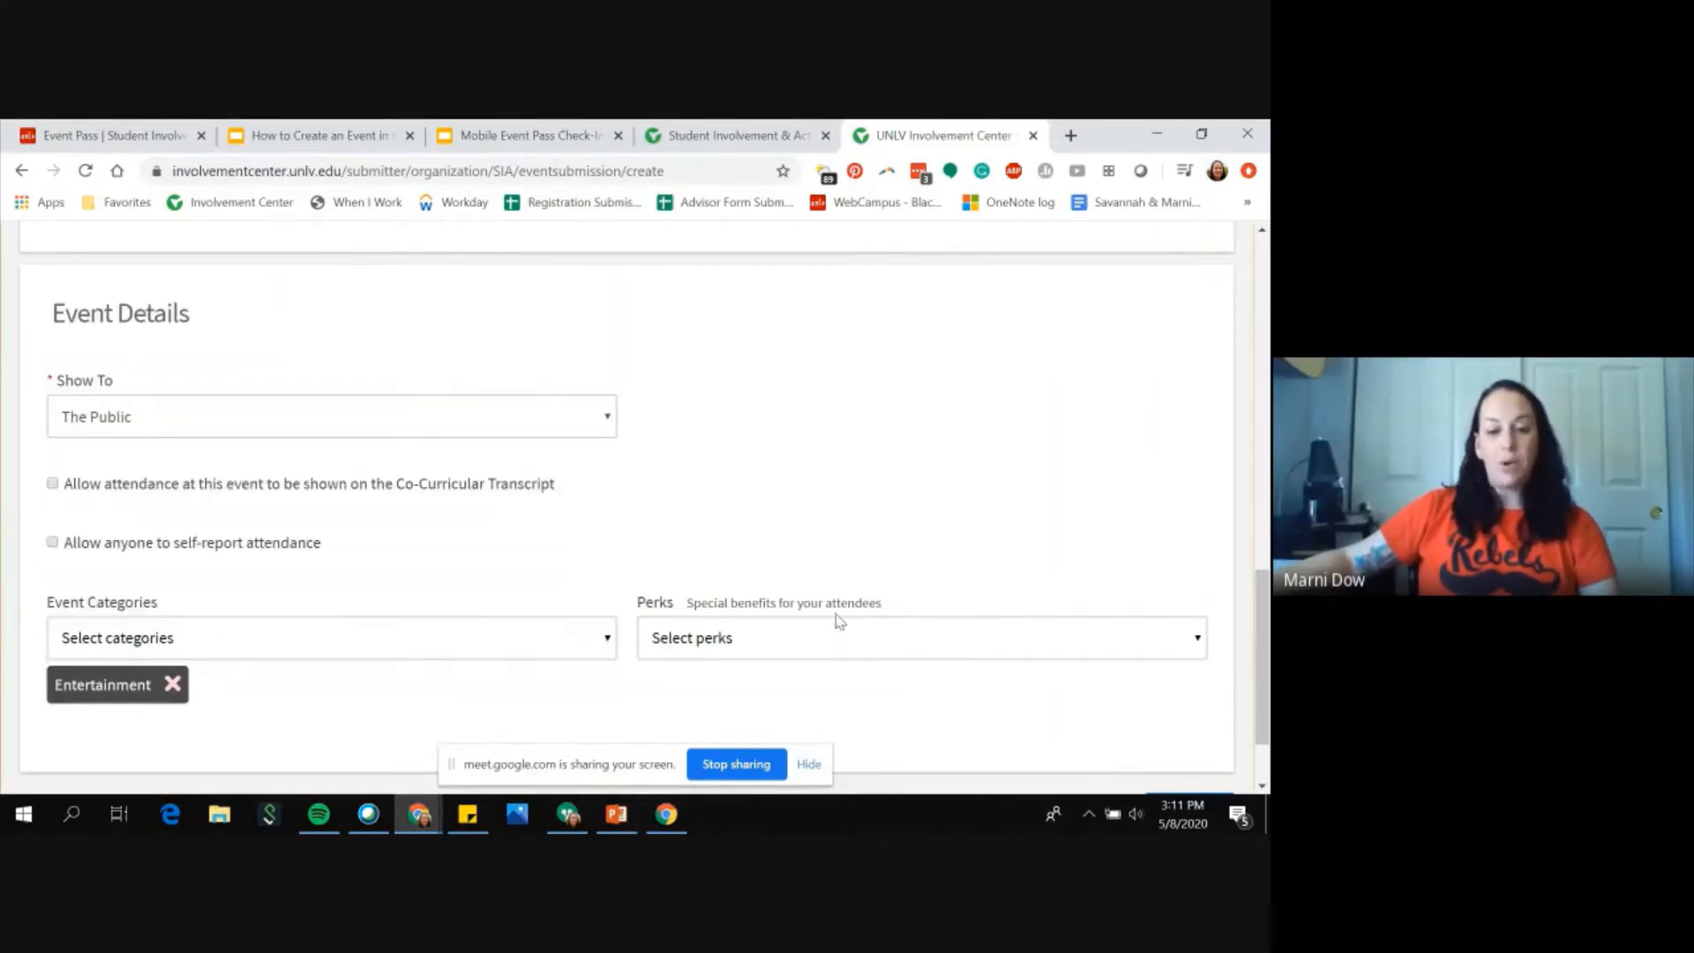
Step: Add the Free Food perk and continue to the RSVP settings
{"action": "left_click", "coordinate": [832, 637]}
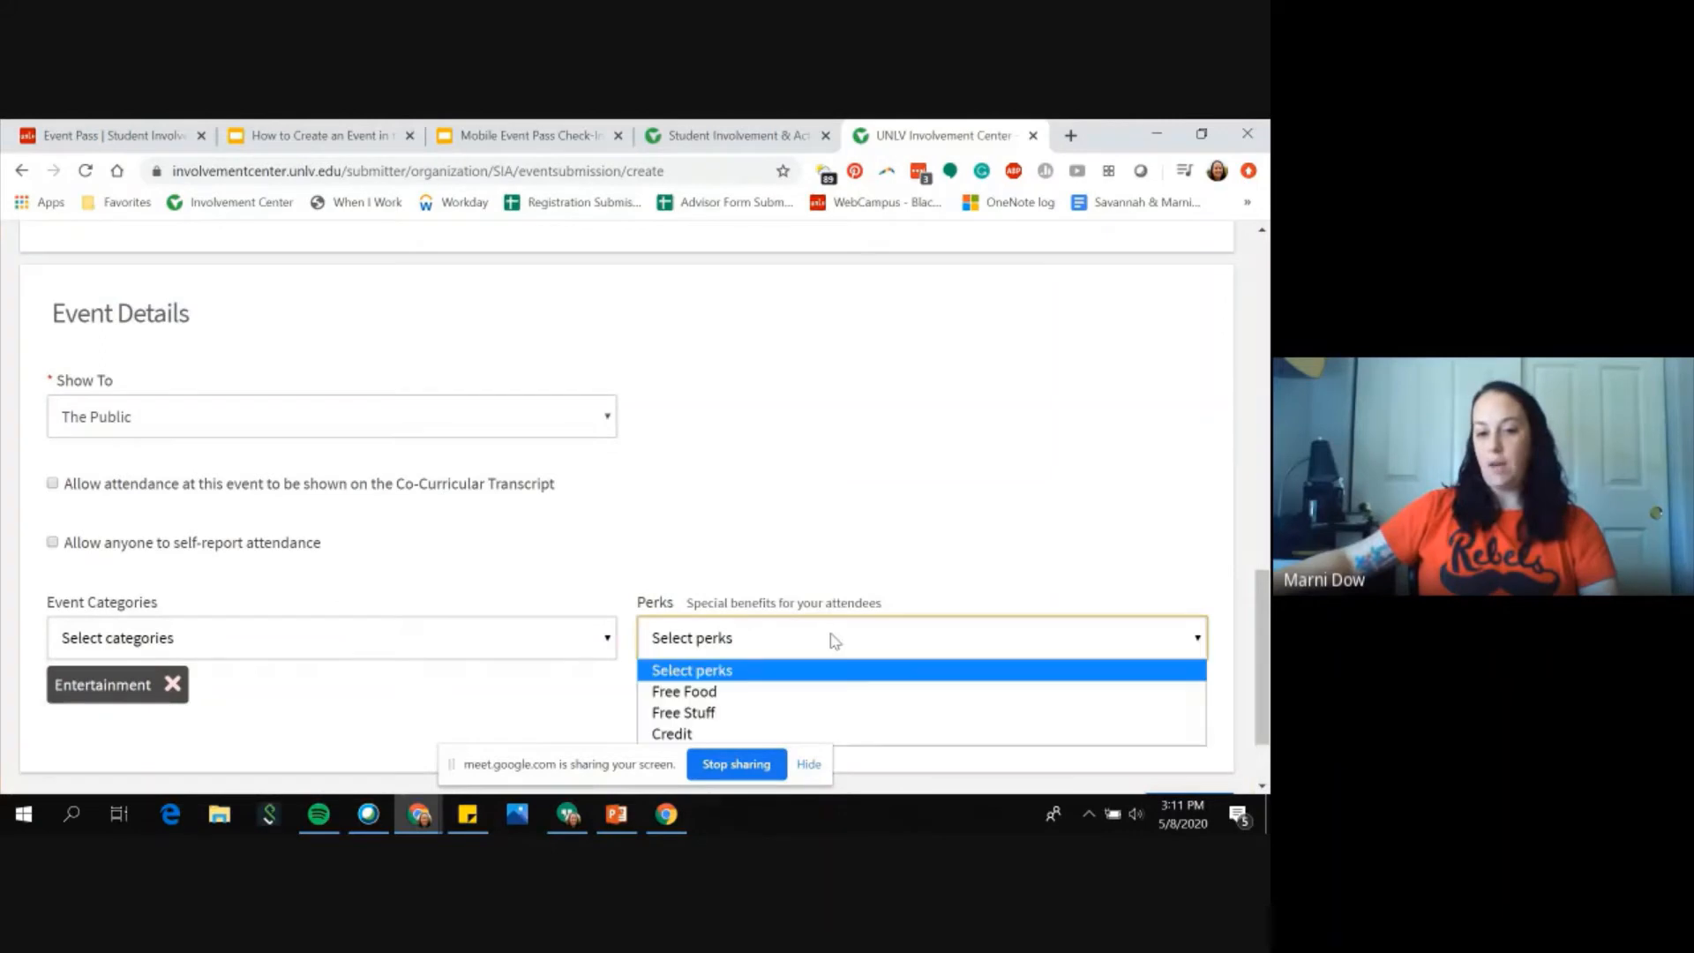
{"action": "left_click", "coordinate": [738, 691]}
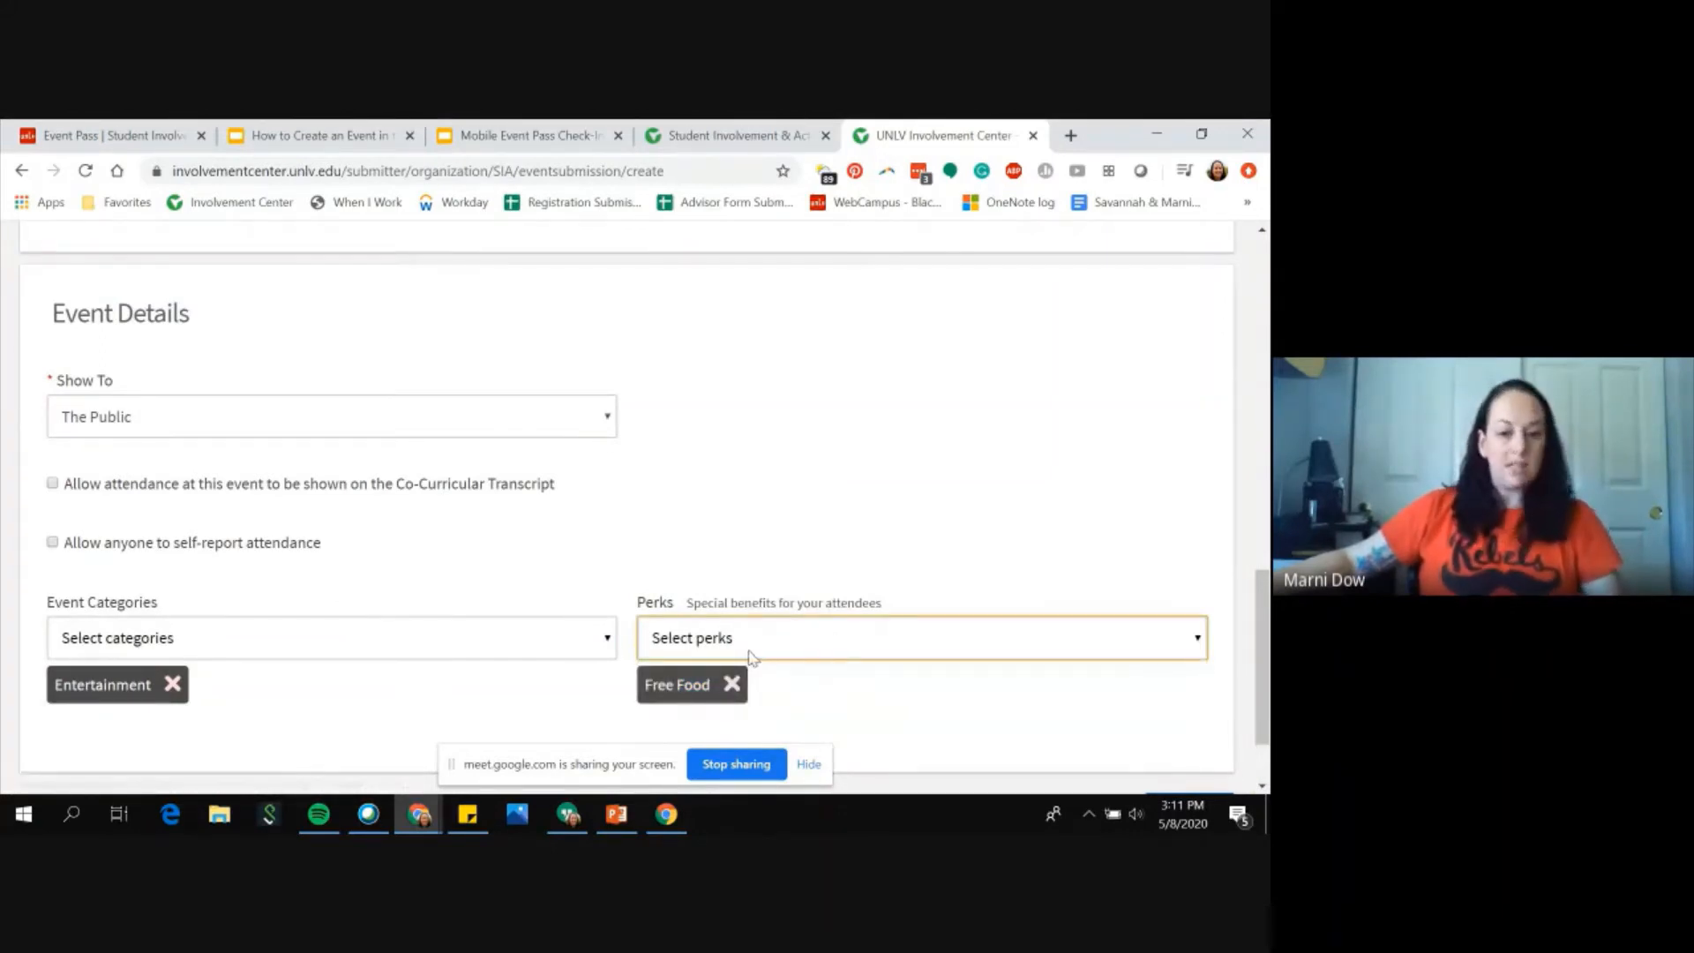
{"action": "left_click", "coordinate": [752, 653]}
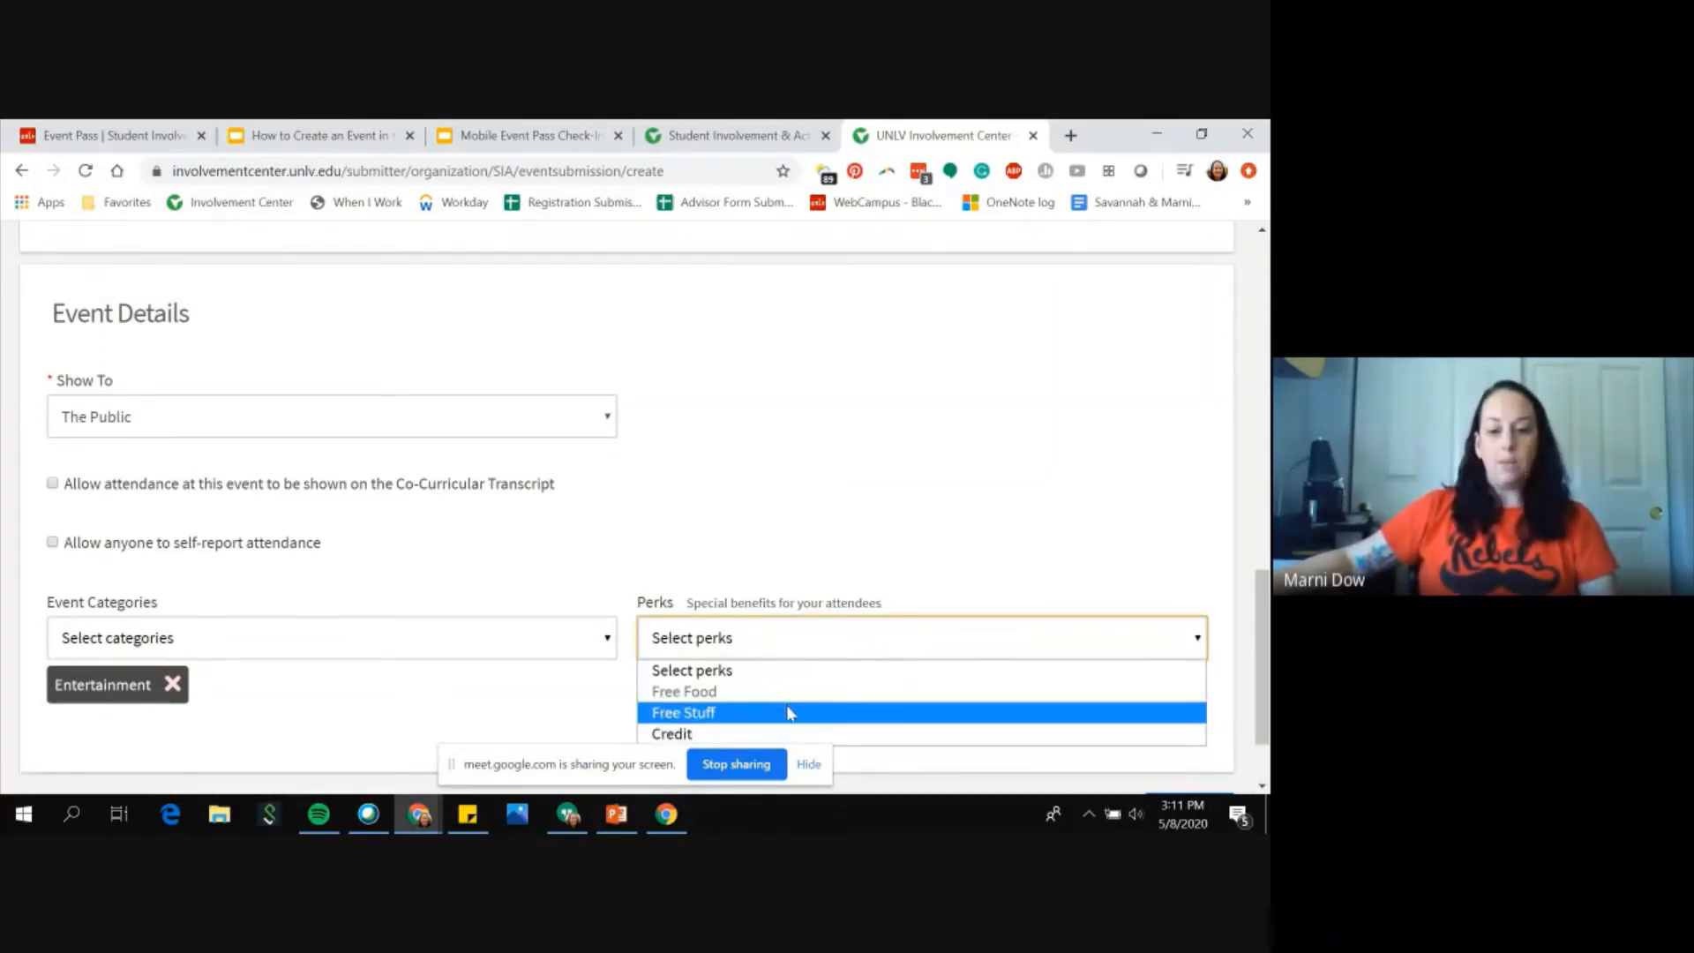
{"action": "left_click", "coordinate": [799, 565]}
{"action": "scroll", "coordinate": [876, 688], "scroll_direction": "down", "scroll_amount": 2}
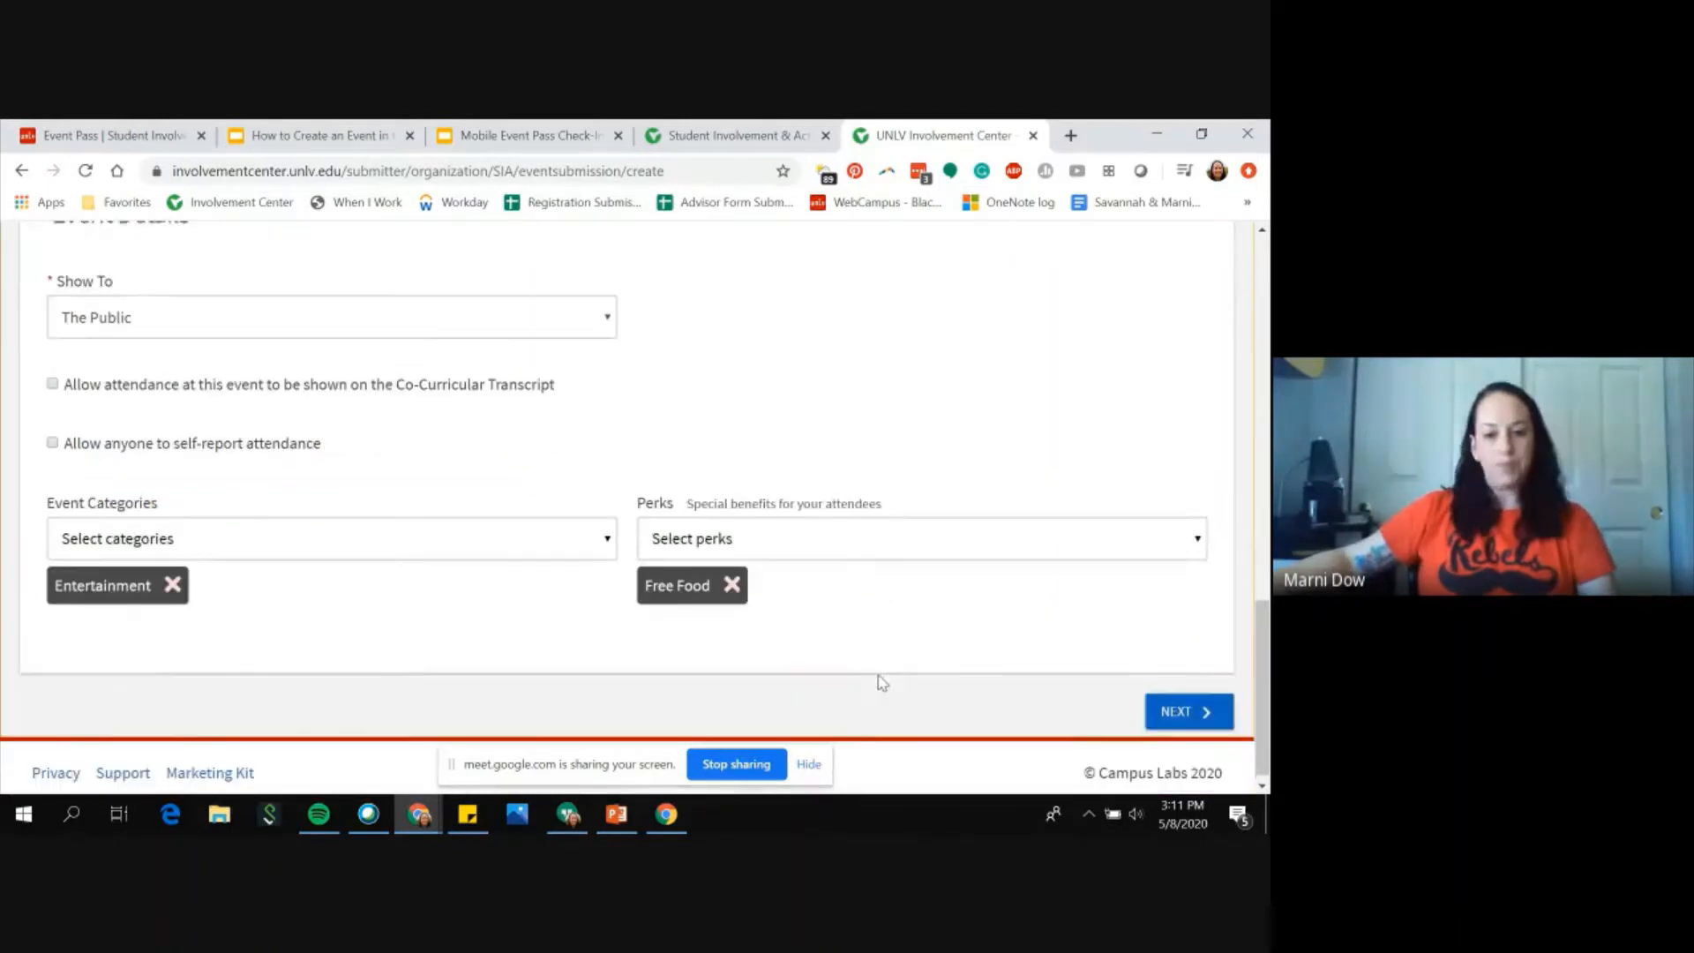
{"action": "left_click", "coordinate": [1183, 706]}
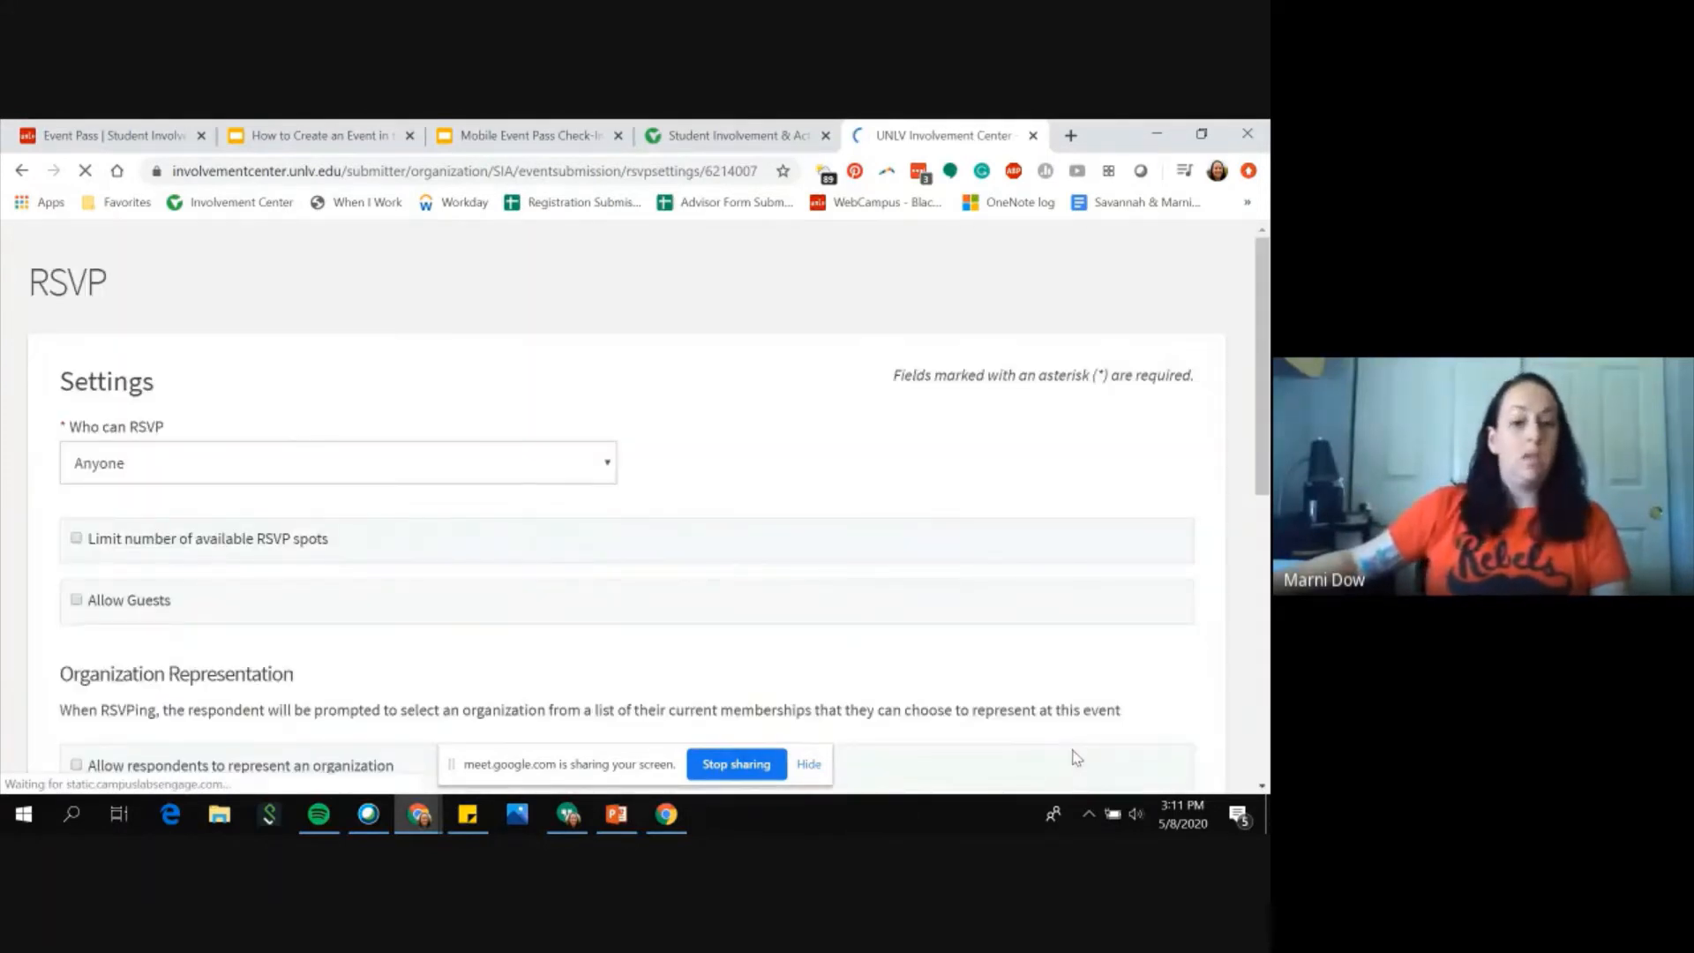
Step: Switch who can RSVP to No one, then back to Anyone
{"action": "scroll", "coordinate": [557, 654], "scroll_direction": "down", "scroll_amount": 1}
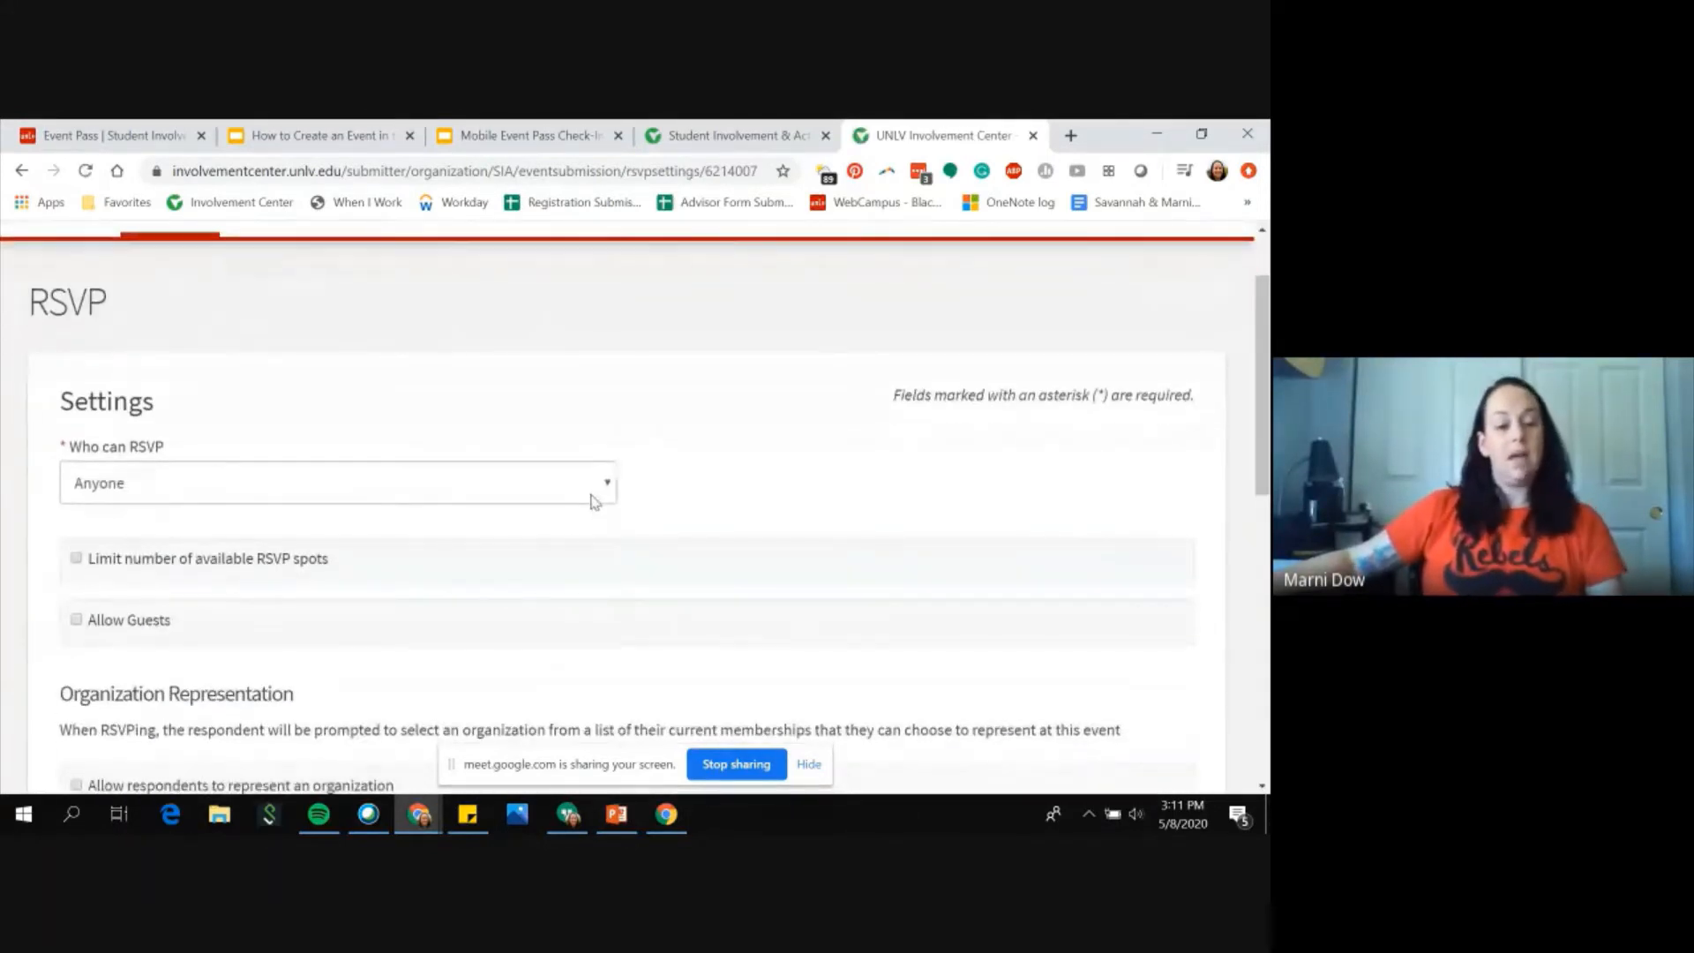
{"action": "scroll", "coordinate": [706, 490], "scroll_direction": "down", "scroll_amount": 1}
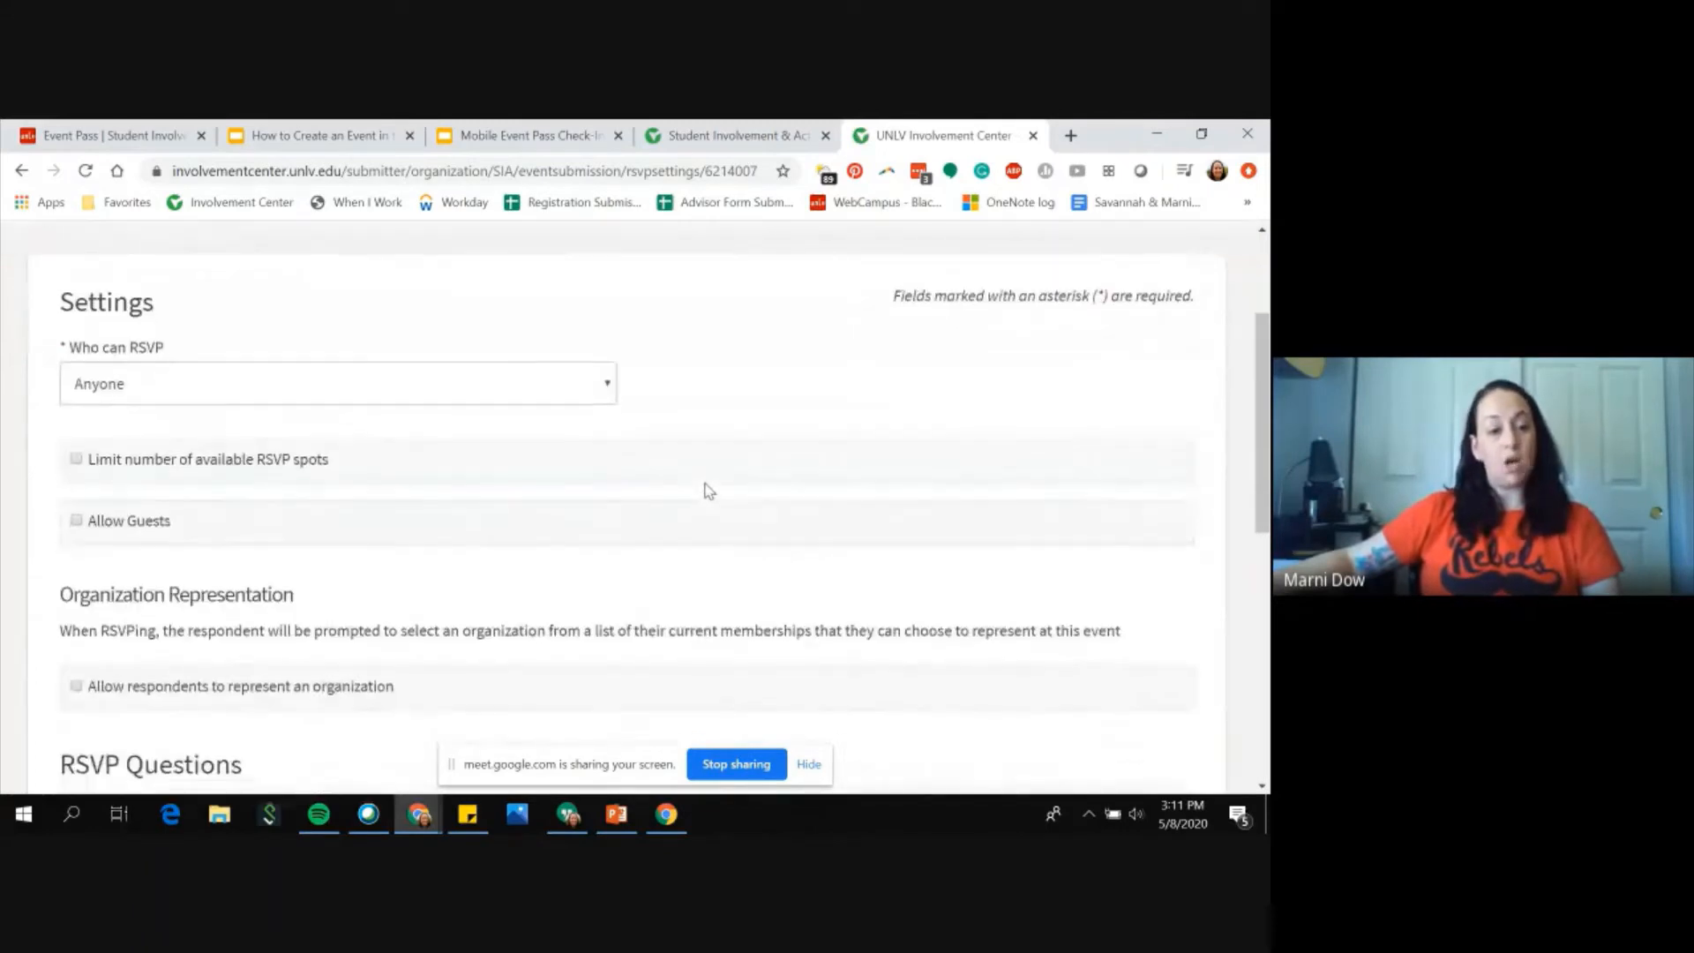
{"action": "scroll", "coordinate": [706, 488], "scroll_direction": "up", "scroll_amount": 1}
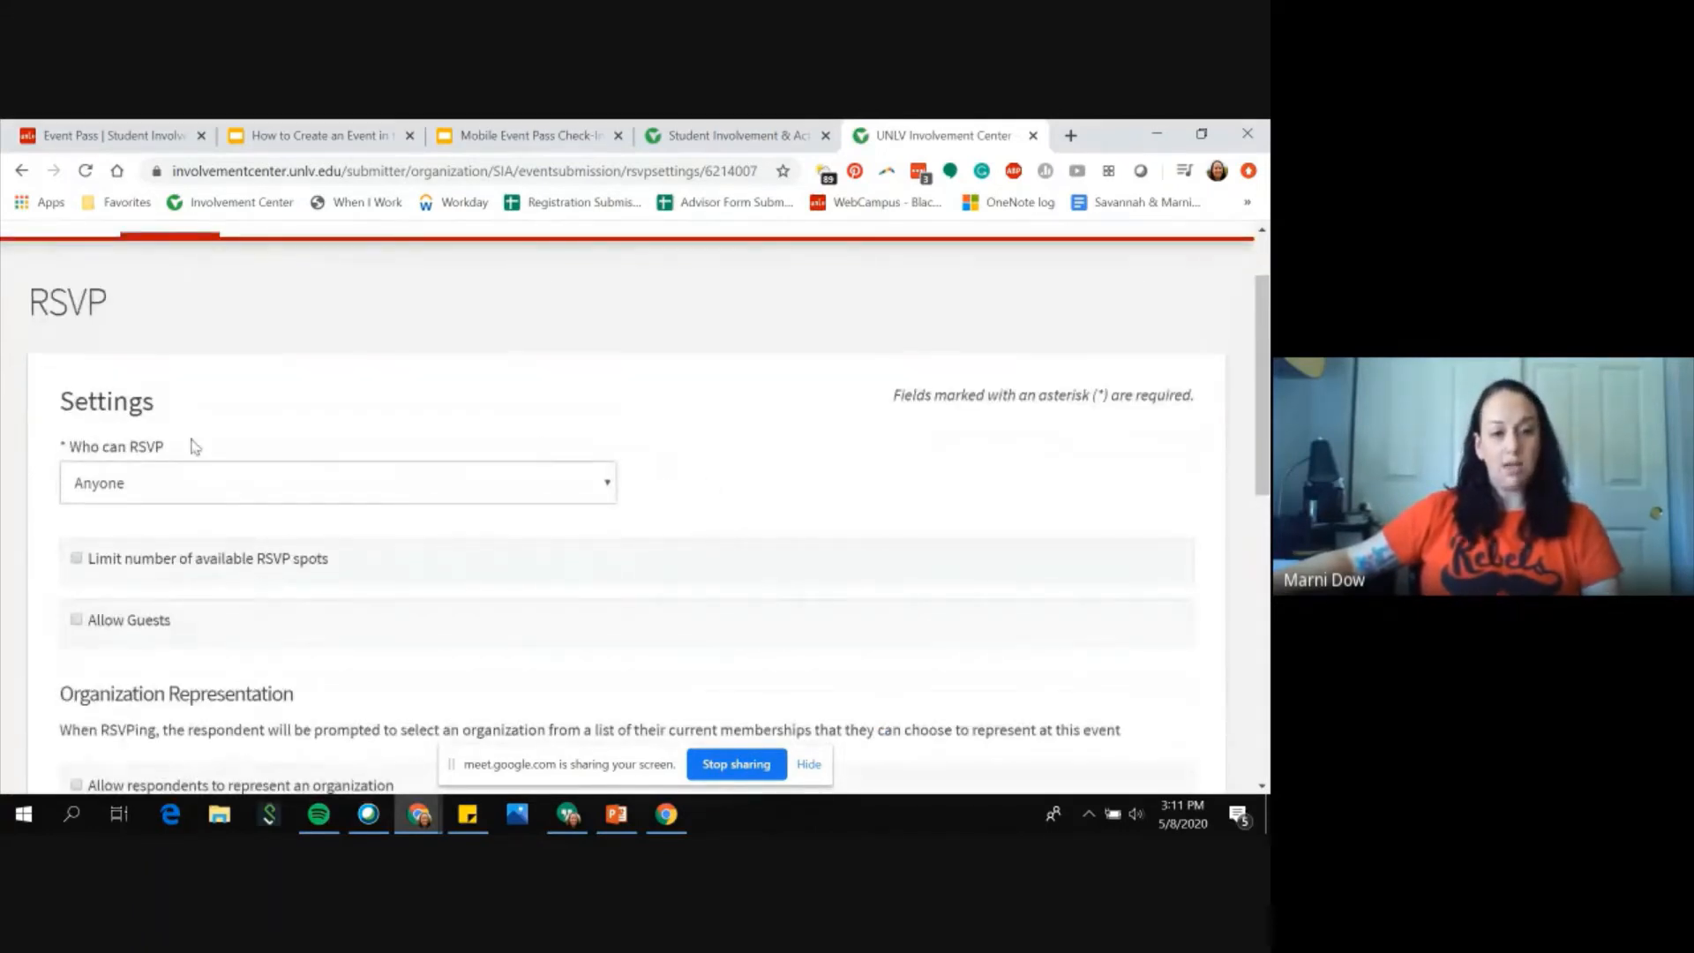
{"action": "left_click", "coordinate": [605, 488]}
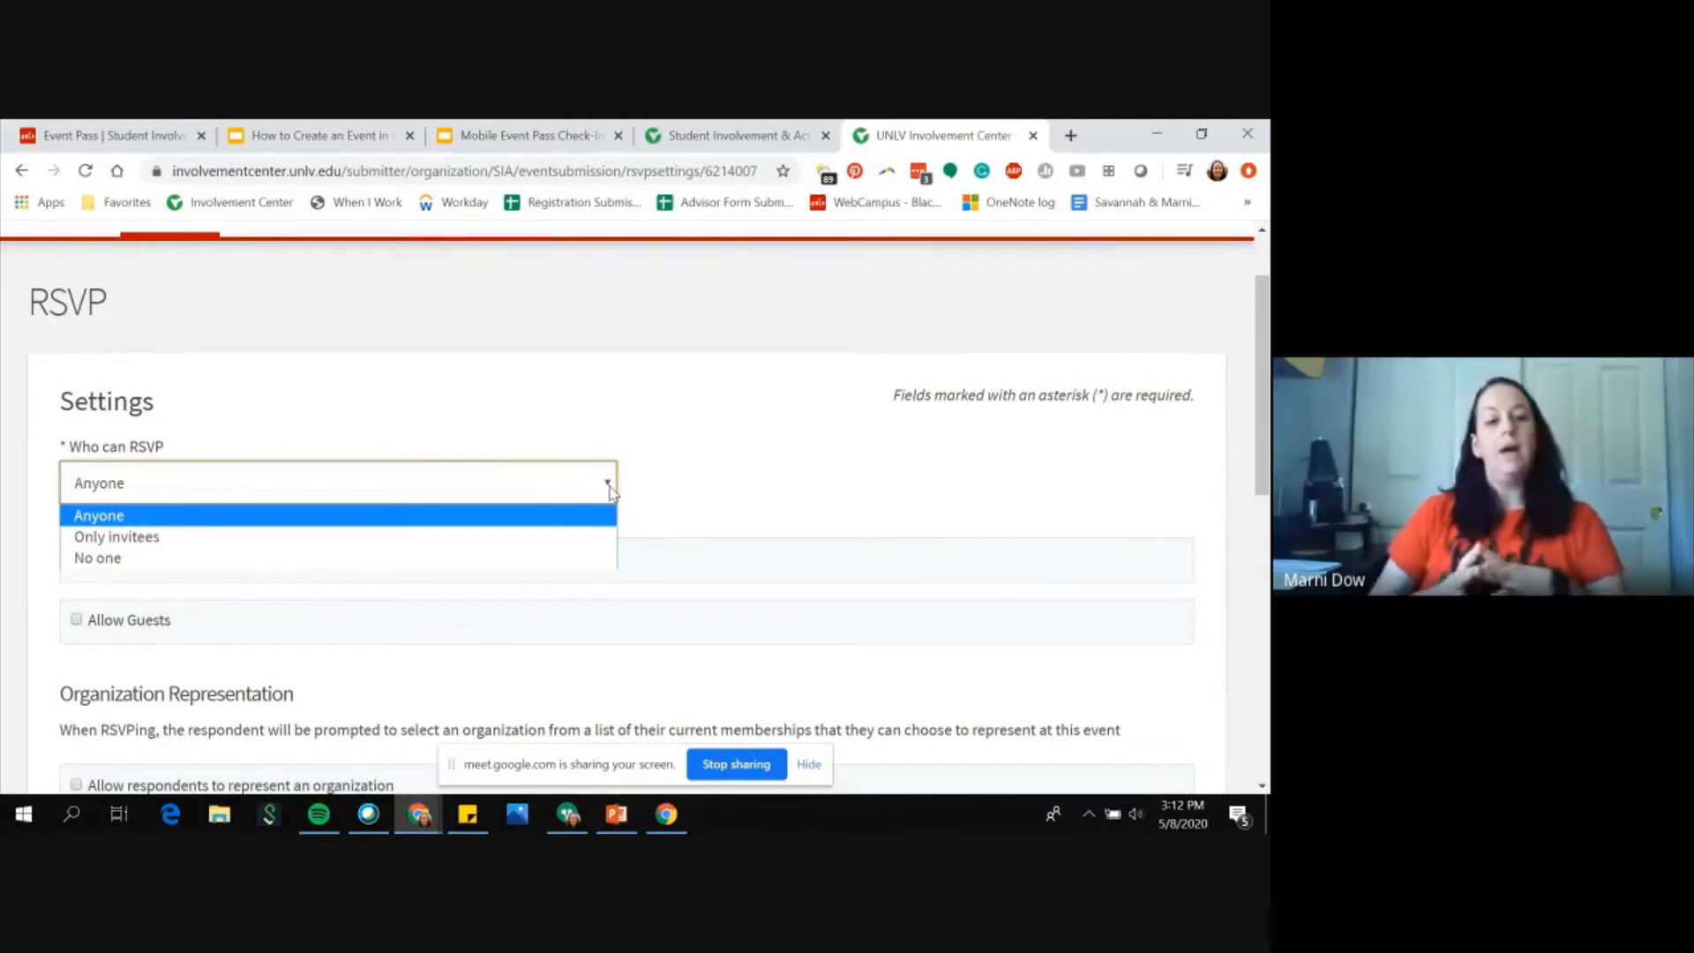
{"action": "left_click", "coordinate": [589, 559]}
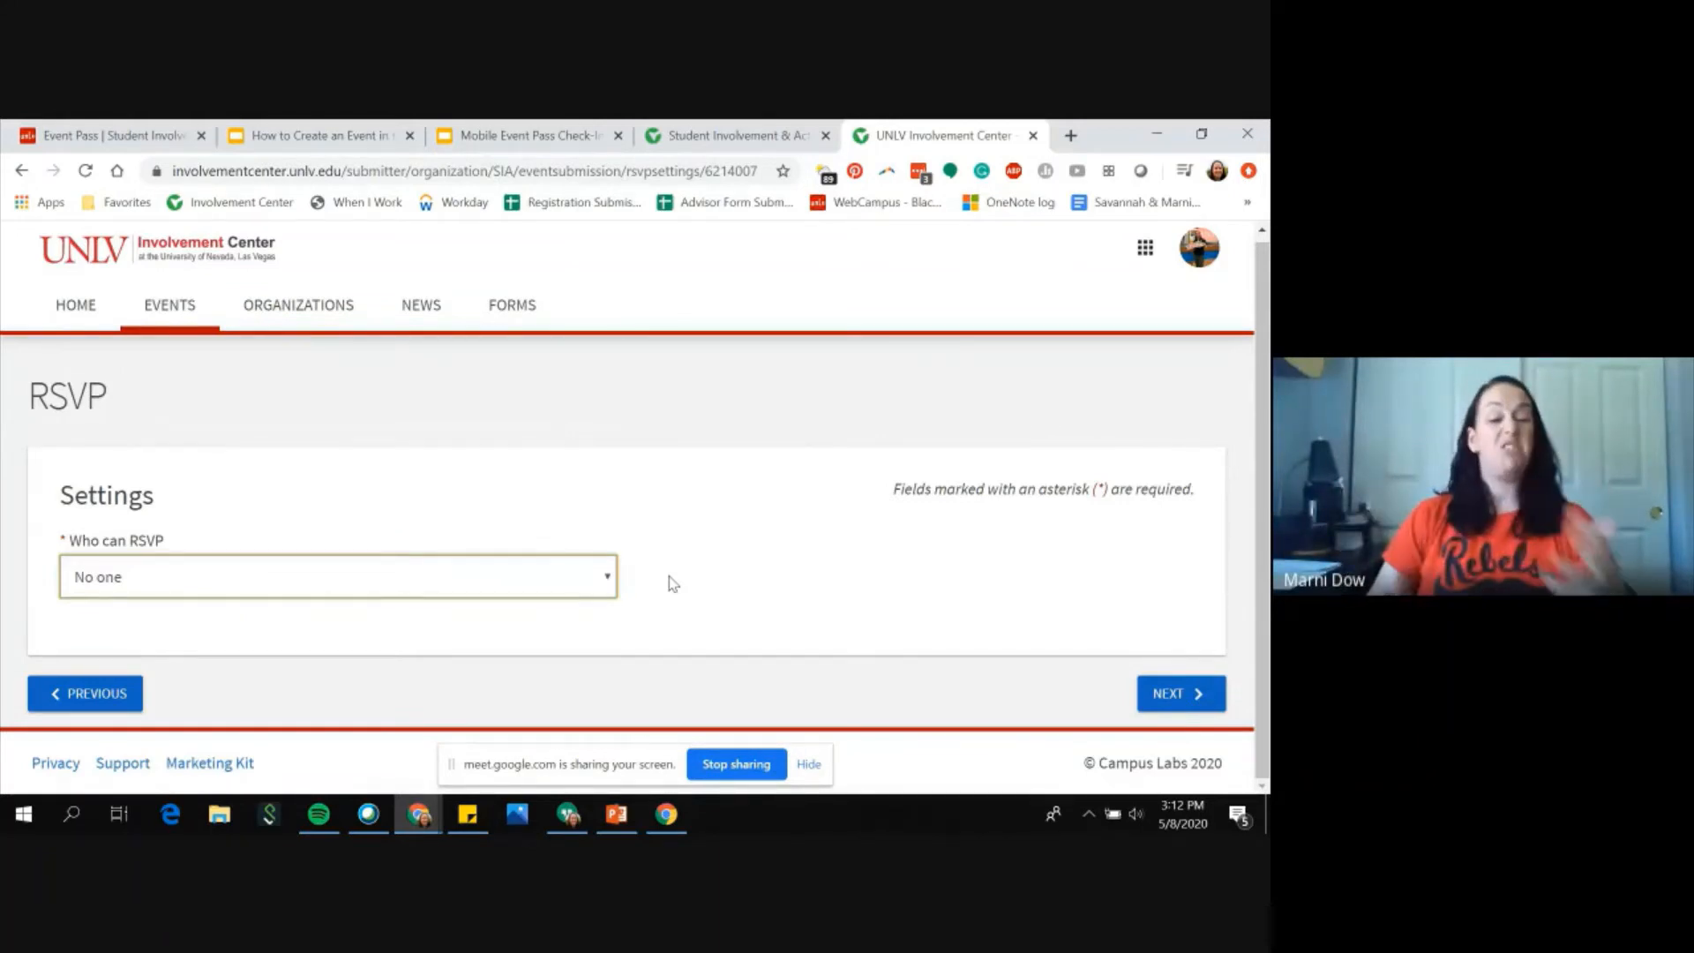
{"action": "left_click", "coordinate": [609, 582]}
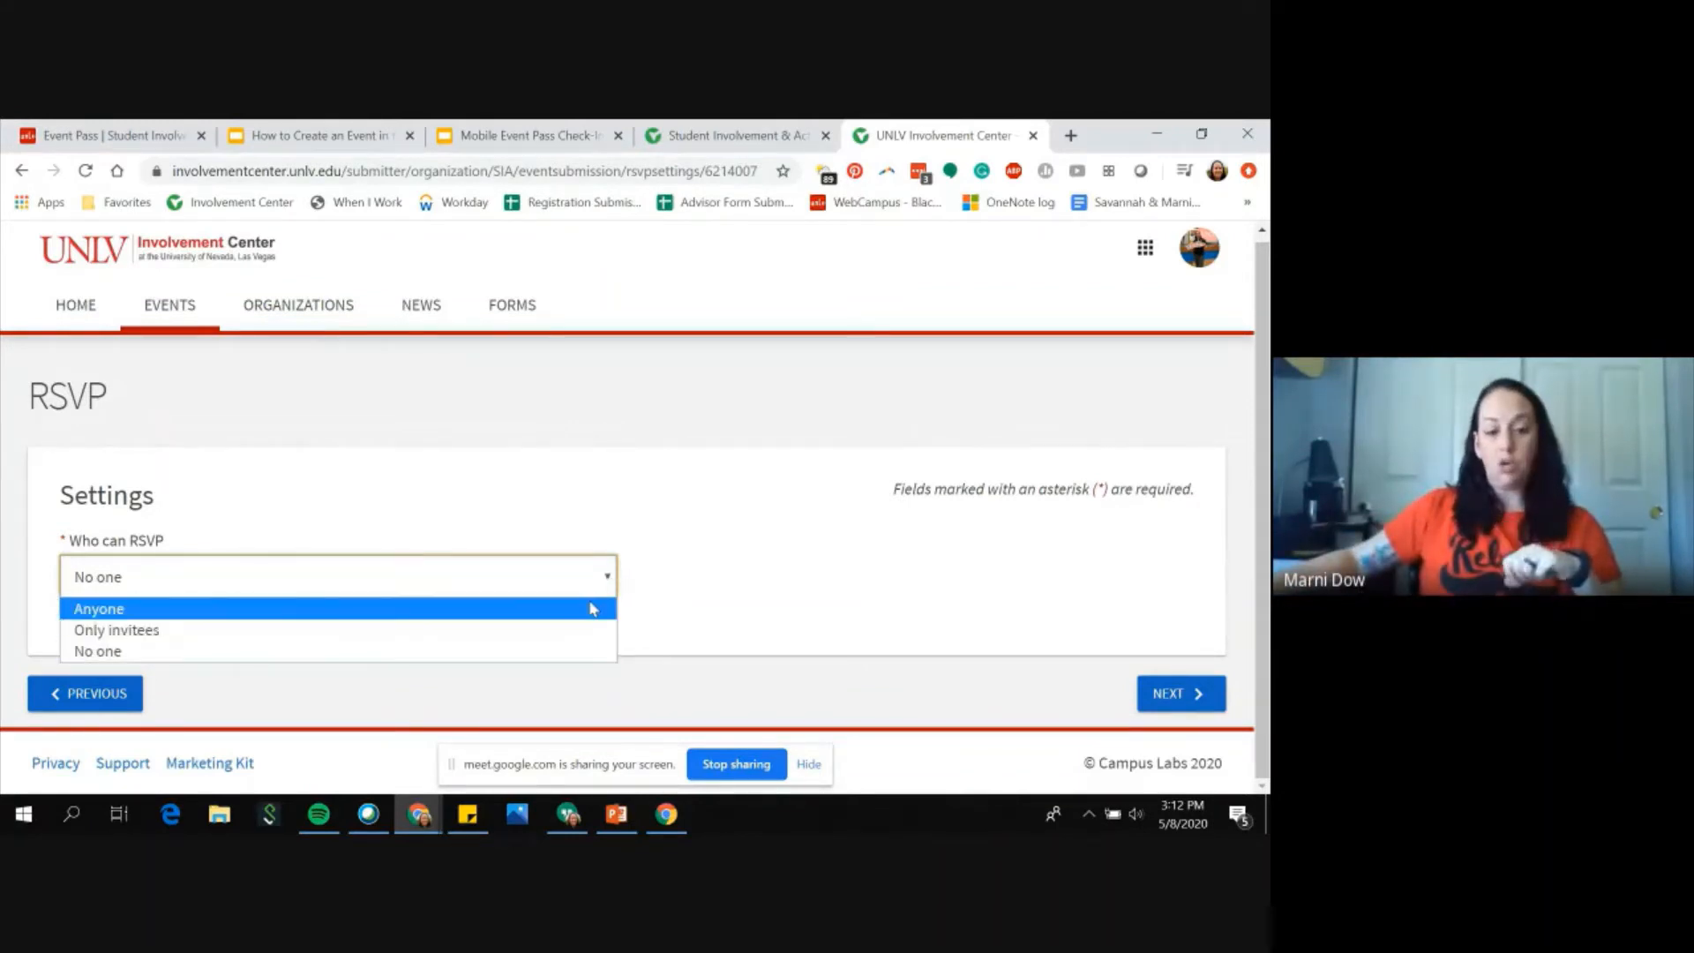
{"action": "left_click", "coordinate": [592, 609]}
Step: Limit the number of available RSVP spots to a maximum of 30
{"action": "scroll", "coordinate": [586, 605], "scroll_direction": "down", "scroll_amount": 1}
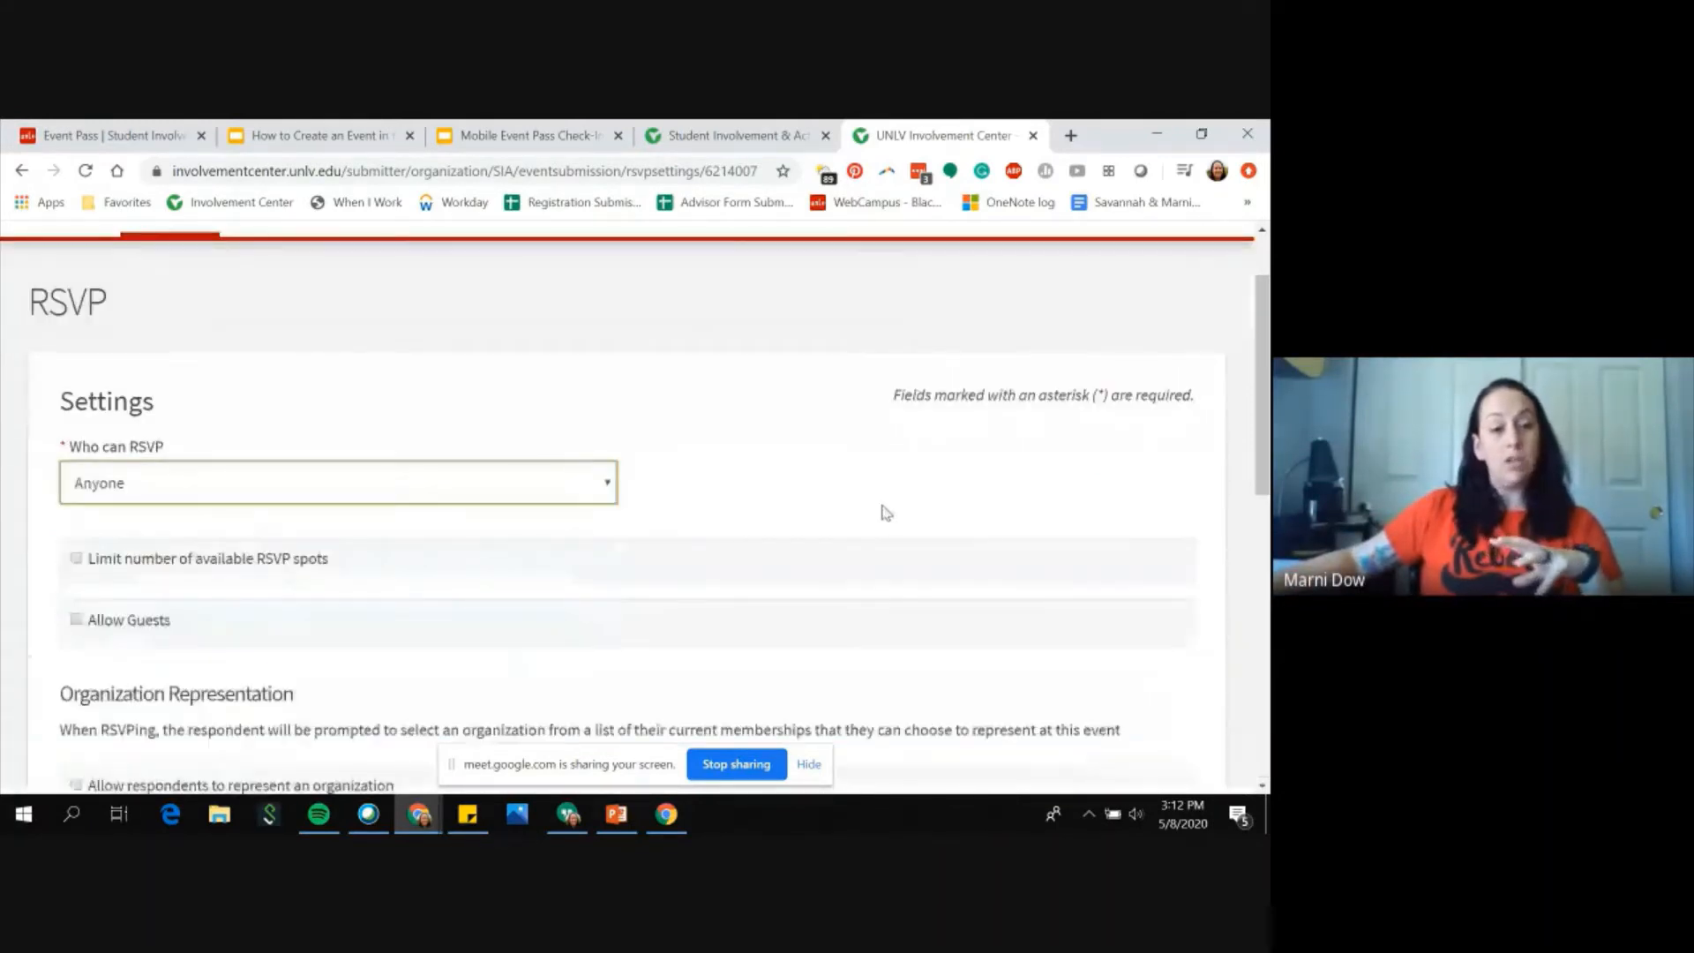
{"action": "scroll", "coordinate": [886, 513], "scroll_direction": "down", "scroll_amount": 1}
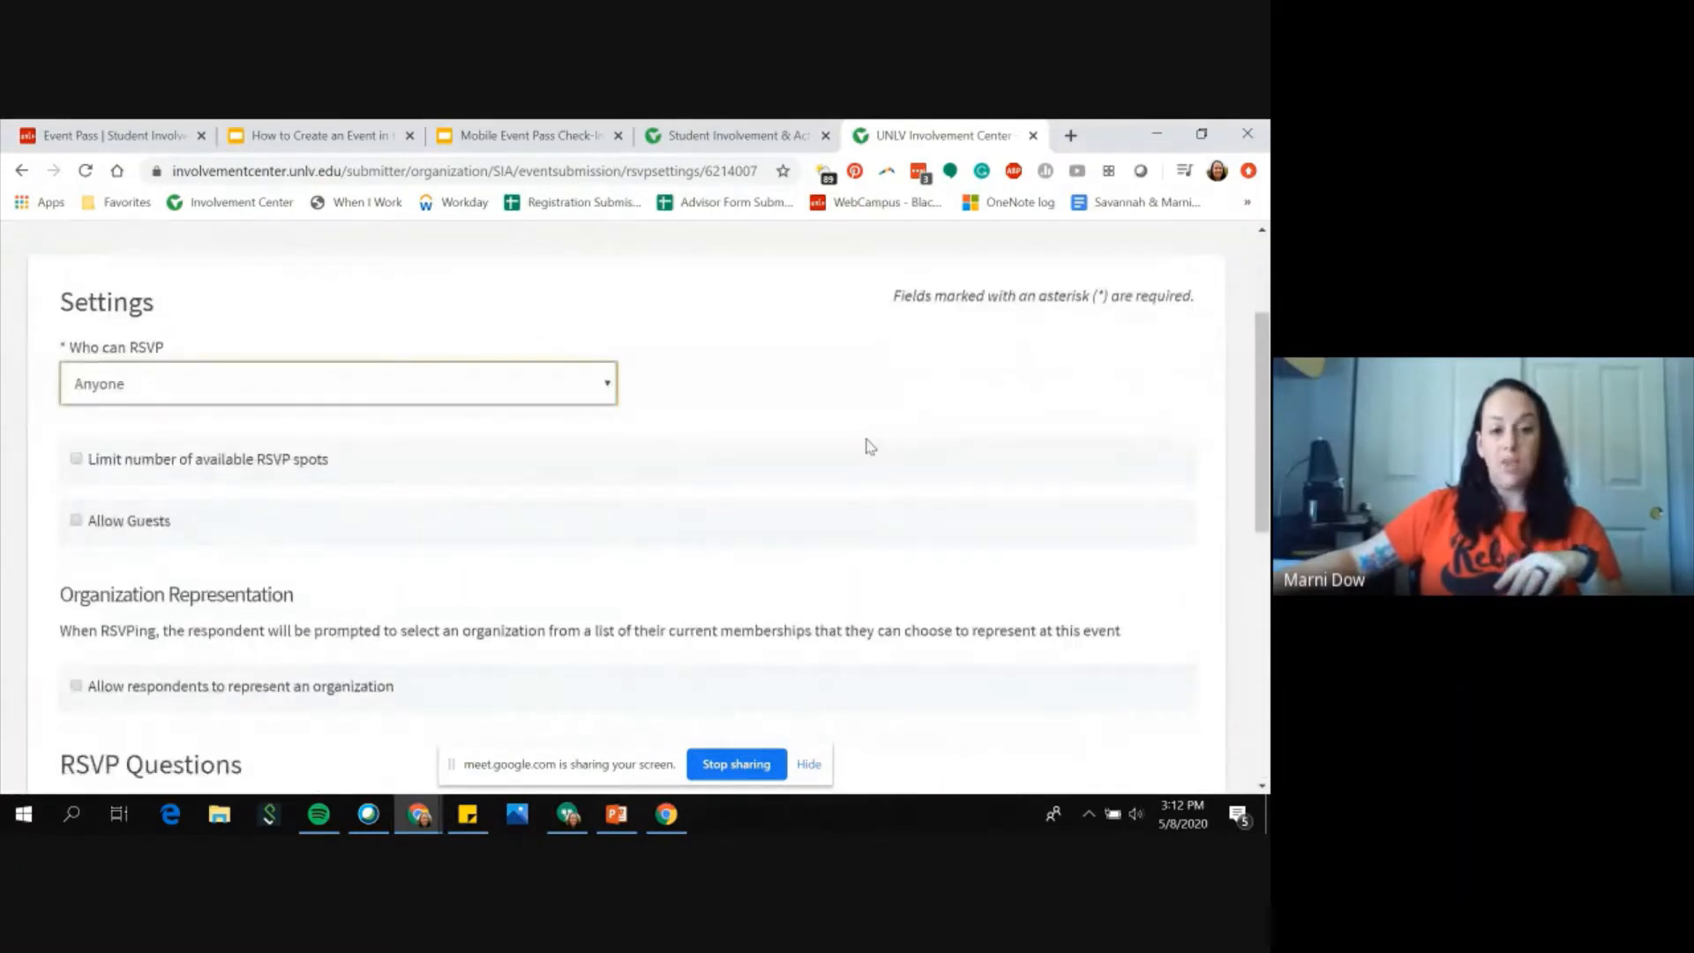
{"action": "scroll", "coordinate": [869, 445], "scroll_direction": "down", "scroll_amount": 1}
{"action": "scroll", "coordinate": [108, 367], "scroll_direction": "up", "scroll_amount": 1}
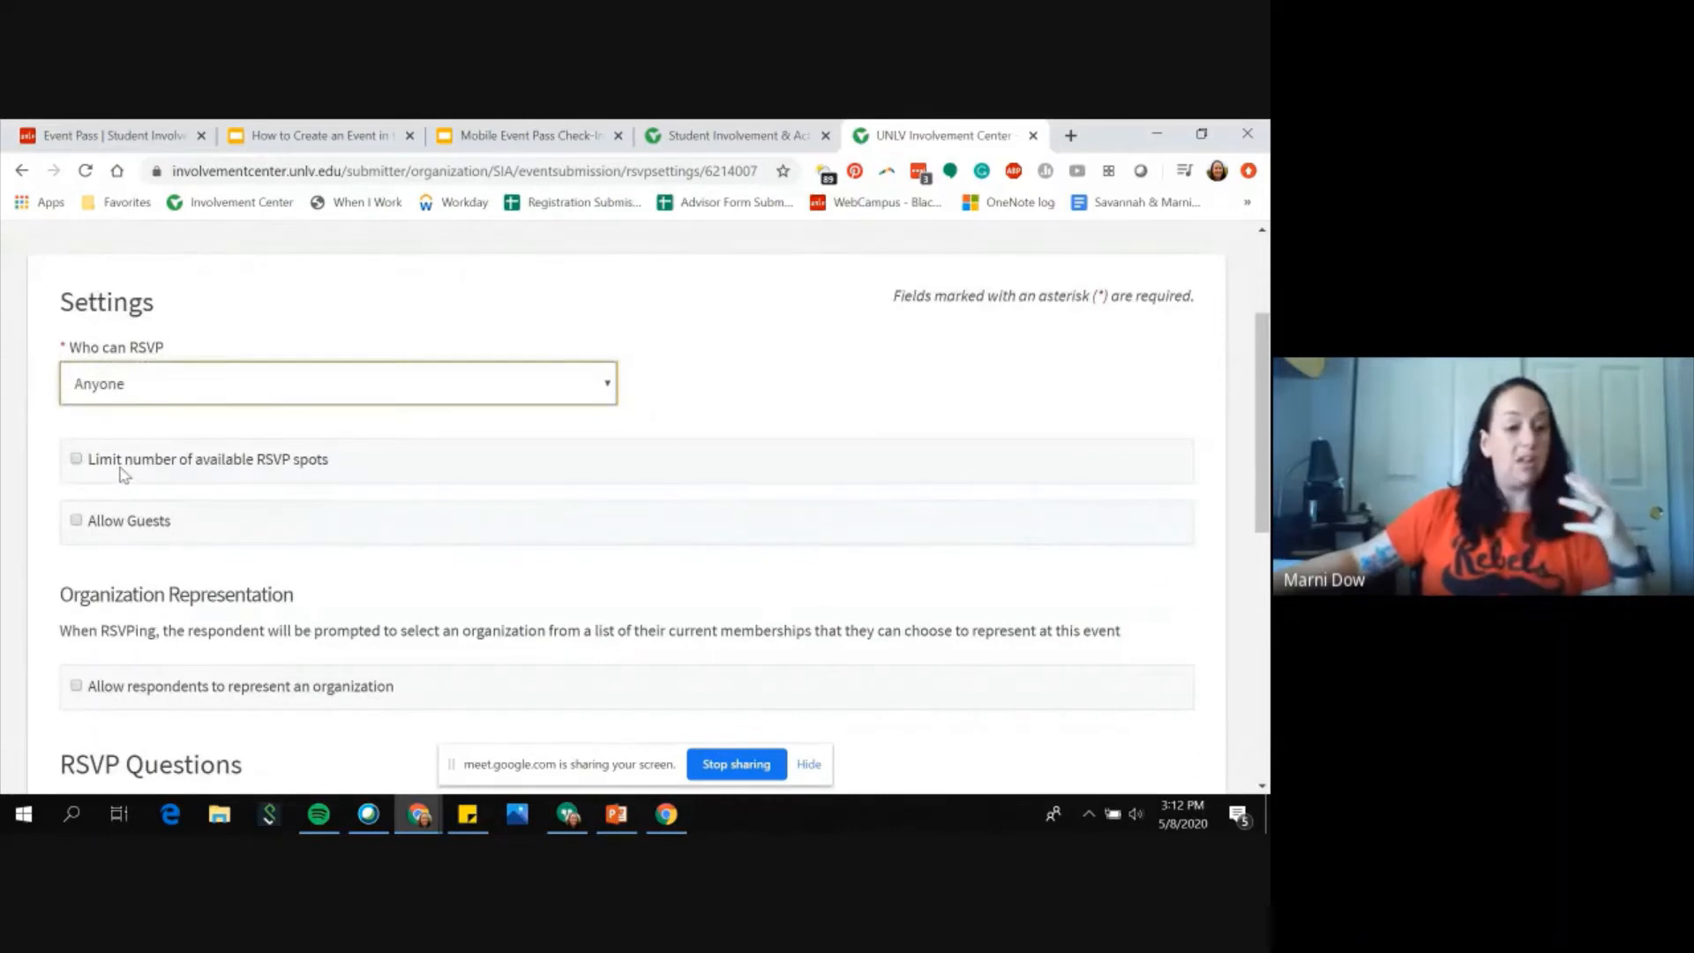
{"action": "left_click", "coordinate": [76, 459]}
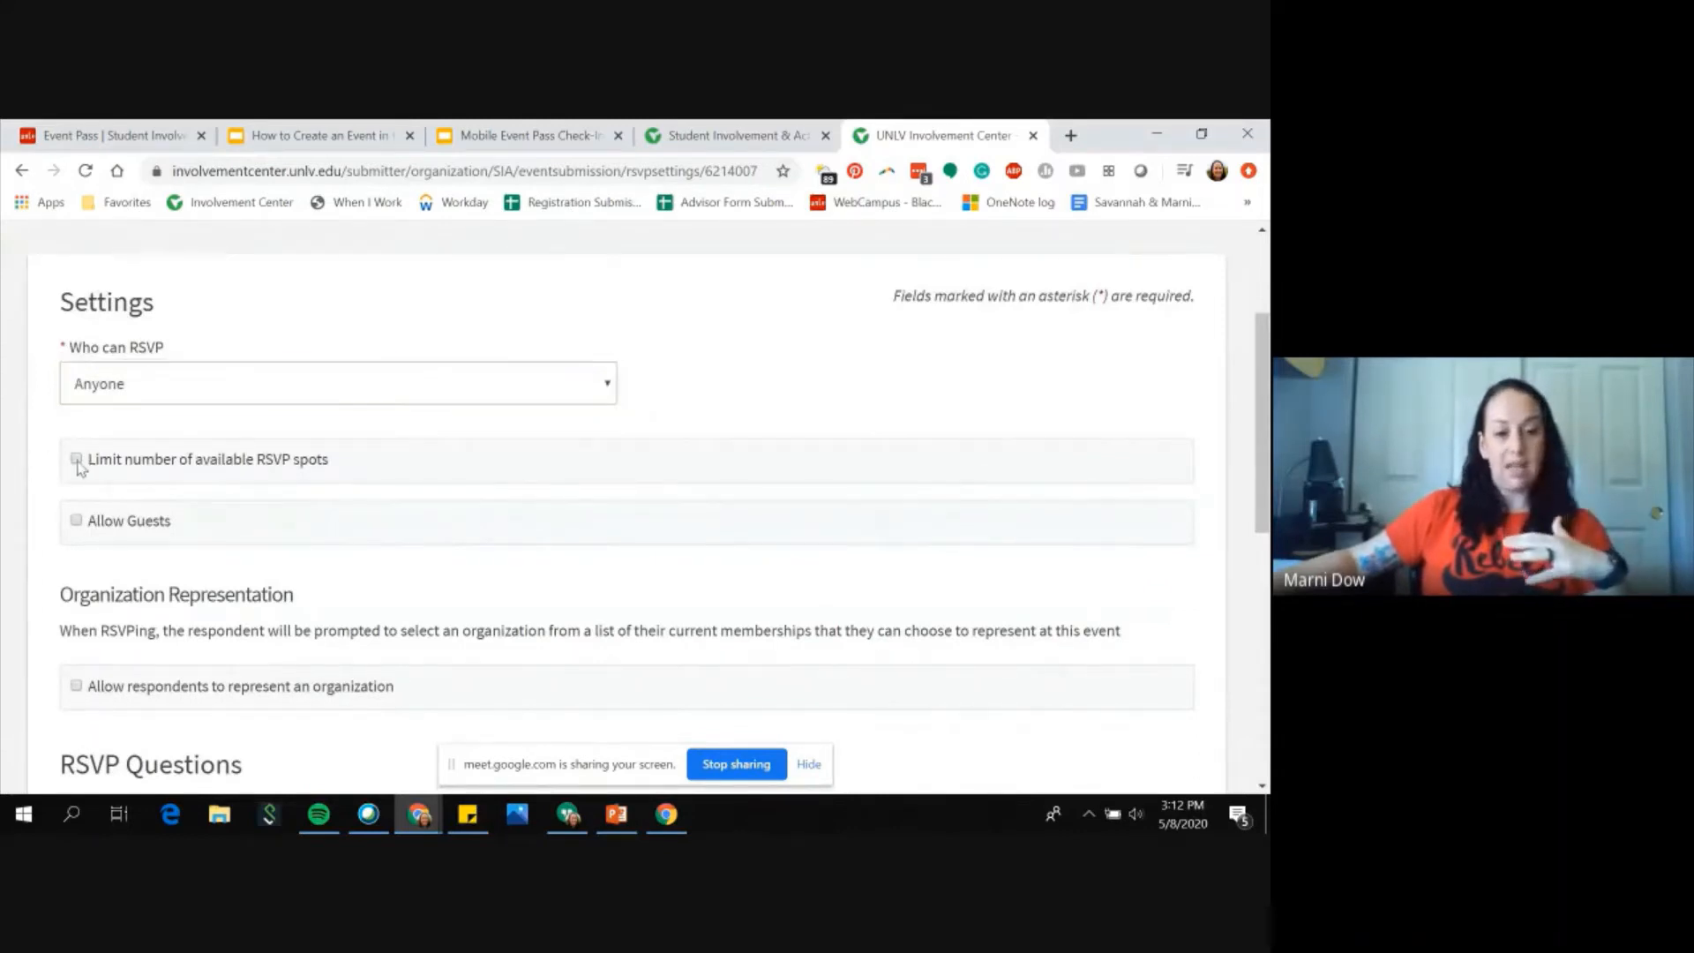
{"action": "double_click", "coordinate": [147, 559]}
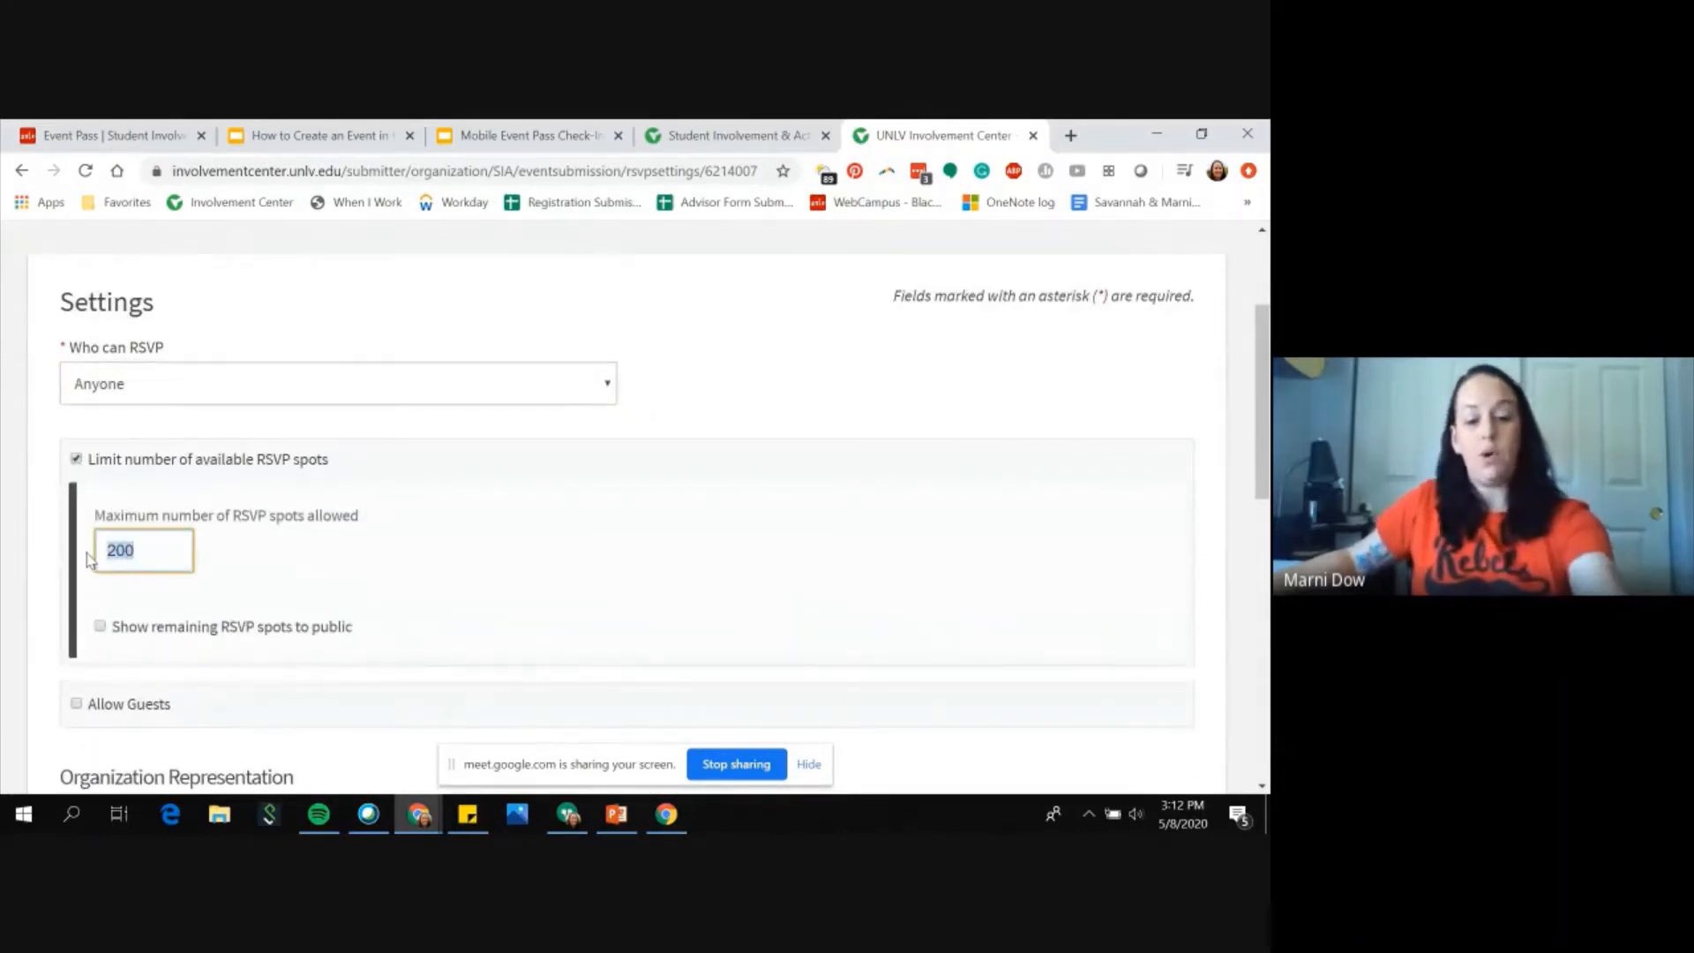
{"action": "type", "text": "30"}
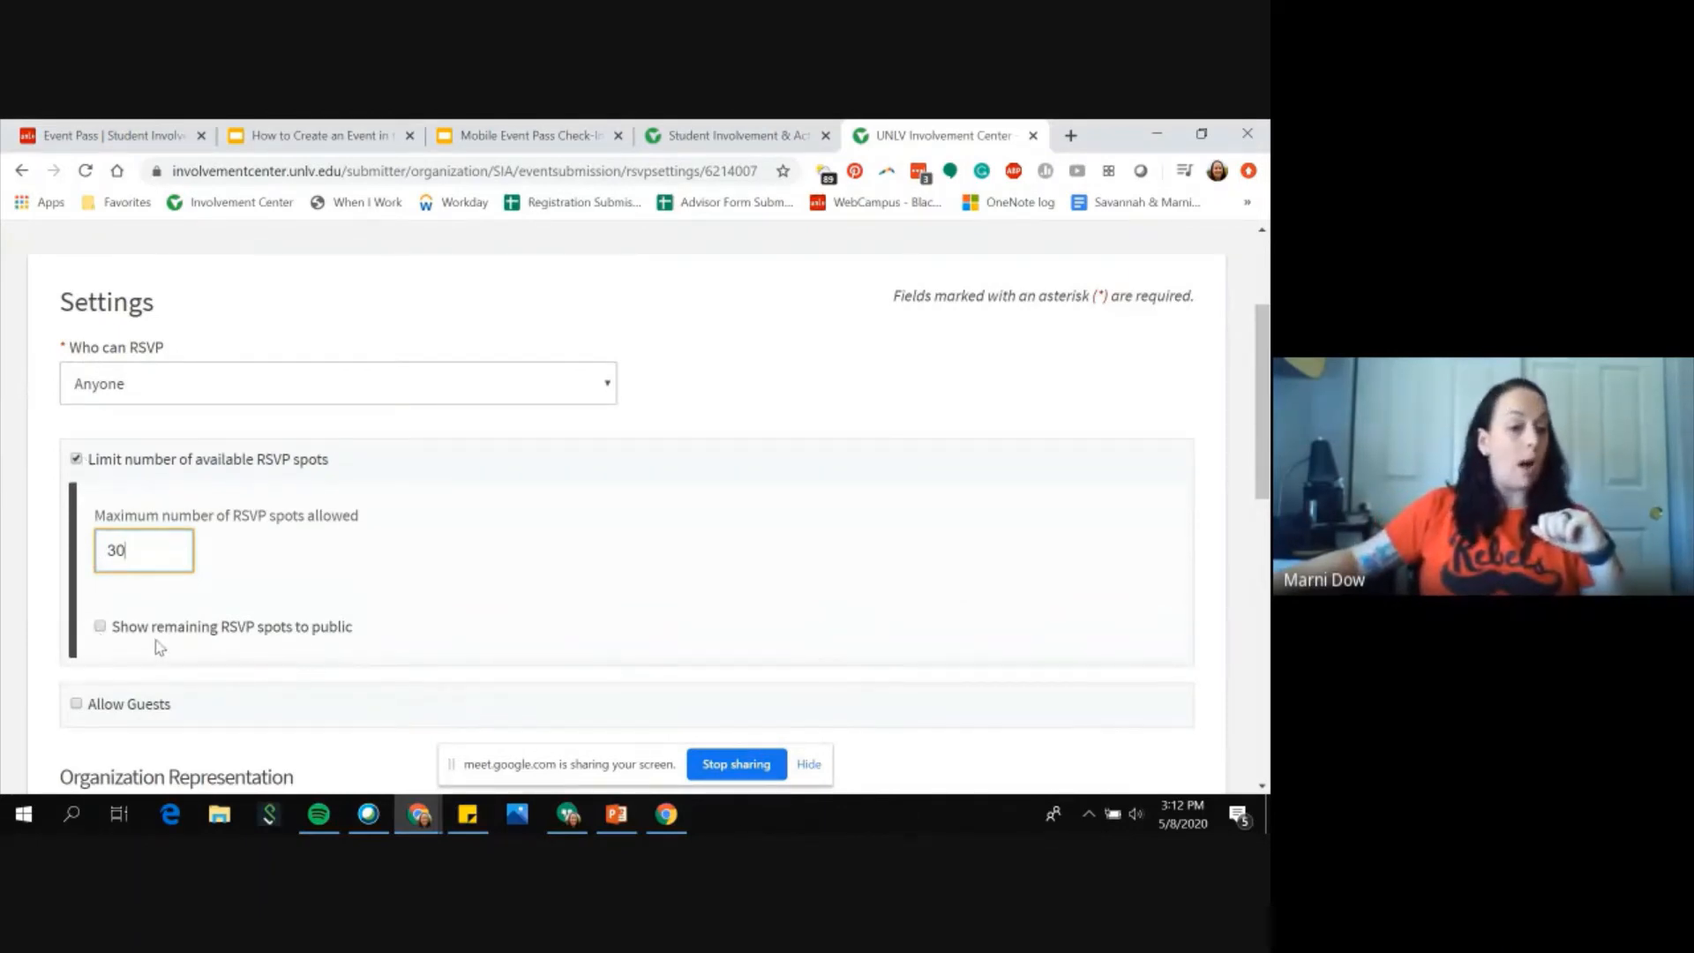
Step: Turn off the RSVP spot limit, and try allowing guests with a per-RSVP guest limit before disallowing guests again
{"action": "left_click", "coordinate": [76, 460]}
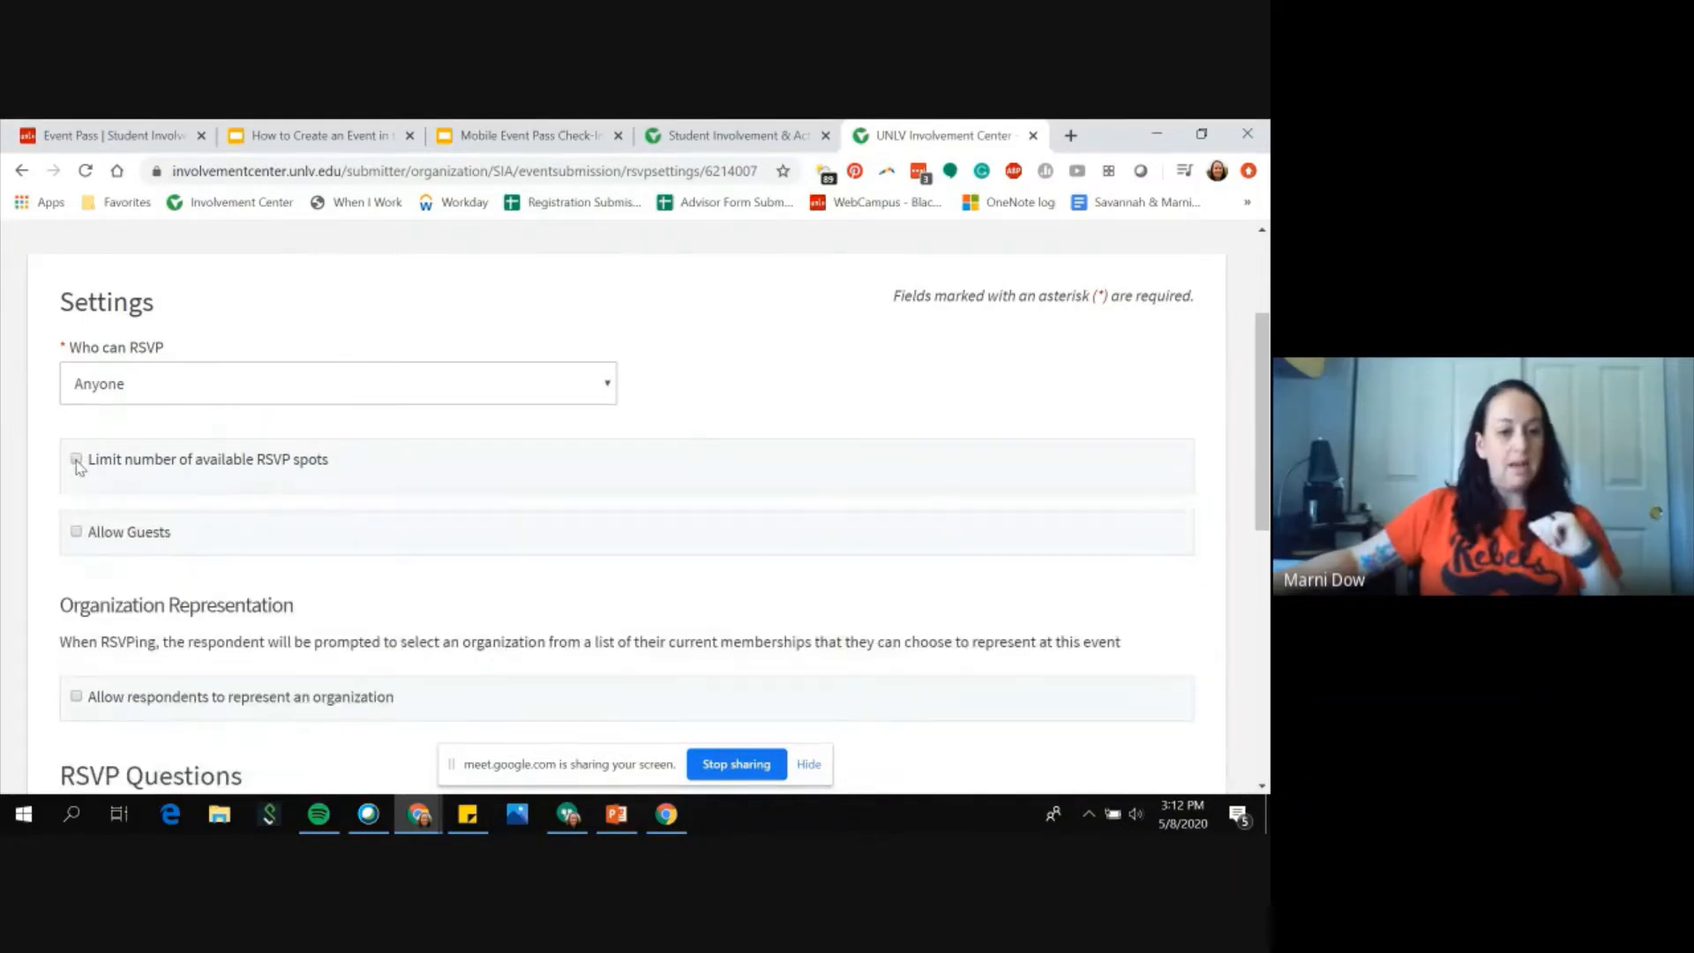
{"action": "left_click", "coordinate": [77, 522]}
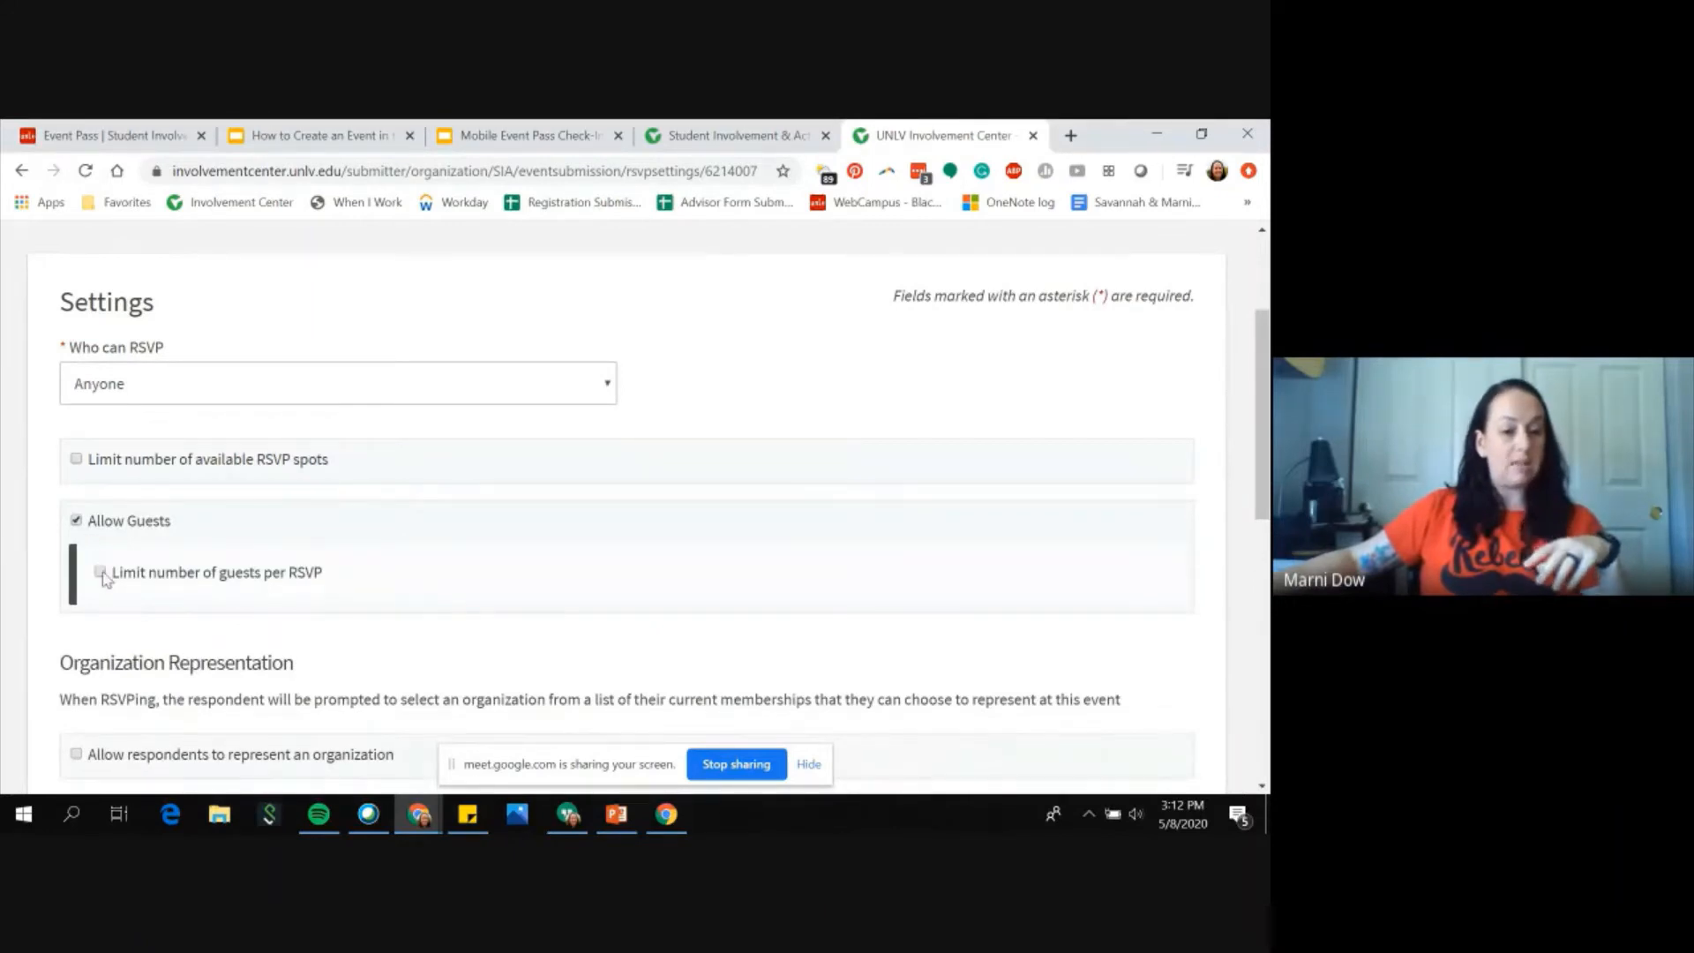
{"action": "left_click", "coordinate": [101, 573]}
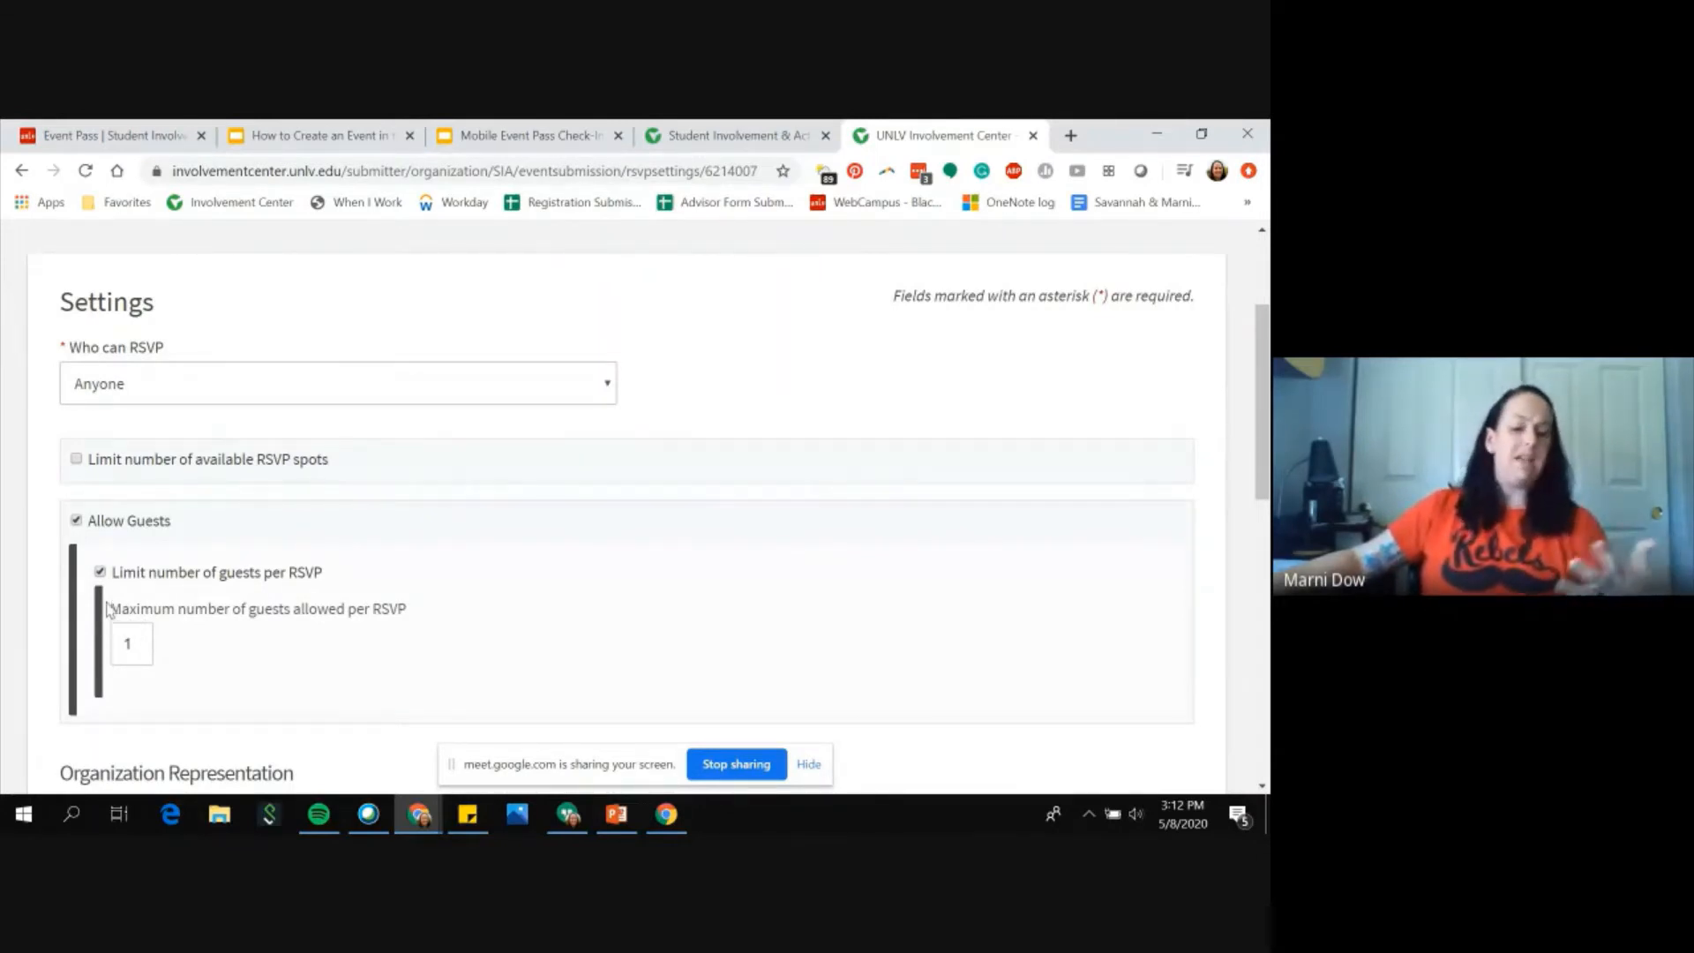
{"action": "left_click", "coordinate": [78, 523]}
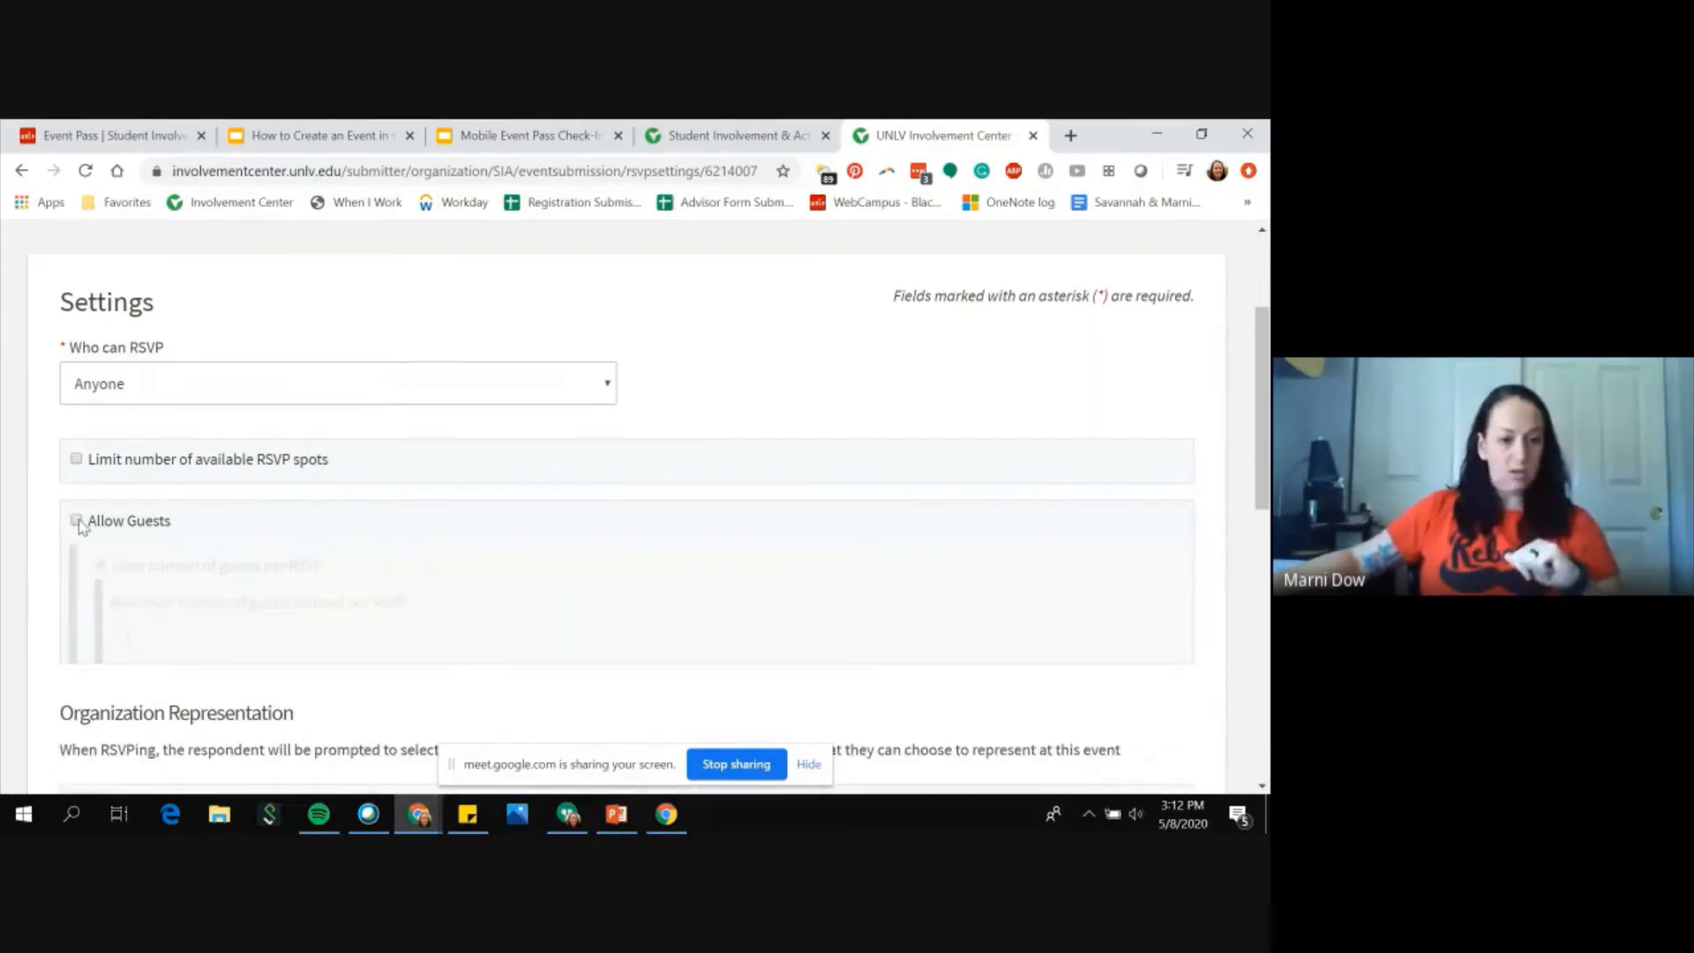
Step: Scroll through the organization representation and RSVP questions options
{"action": "scroll", "coordinate": [535, 610], "scroll_direction": "down", "scroll_amount": 1}
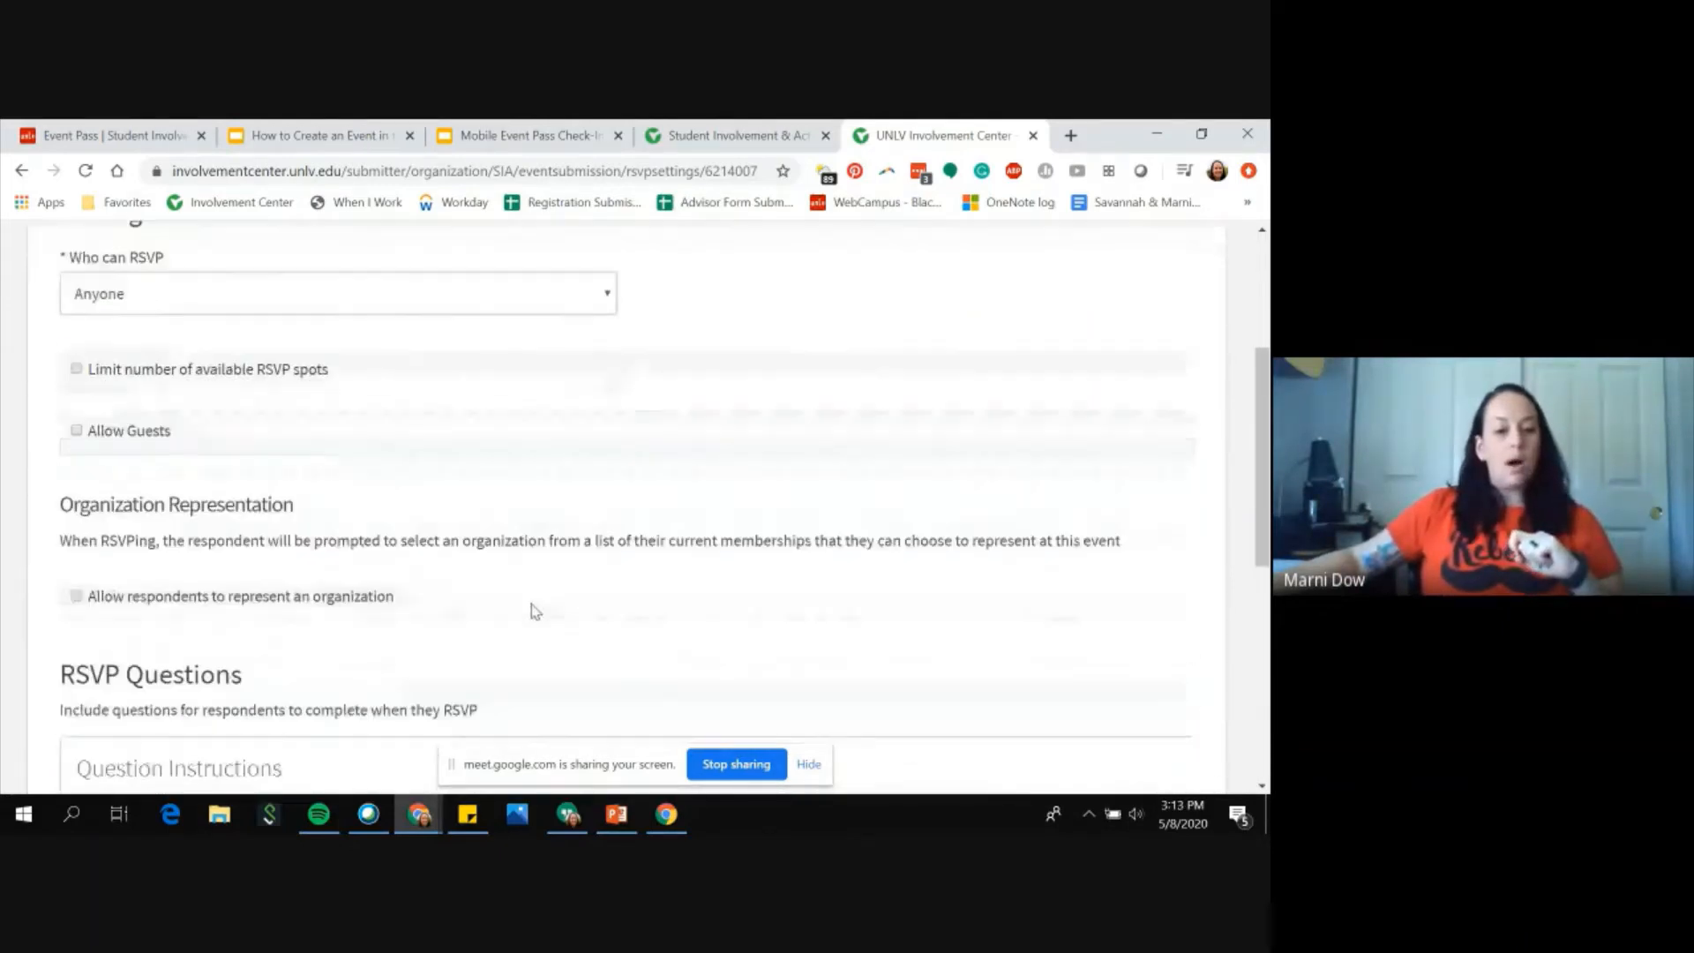
{"action": "scroll", "coordinate": [535, 611], "scroll_direction": "down", "scroll_amount": 1}
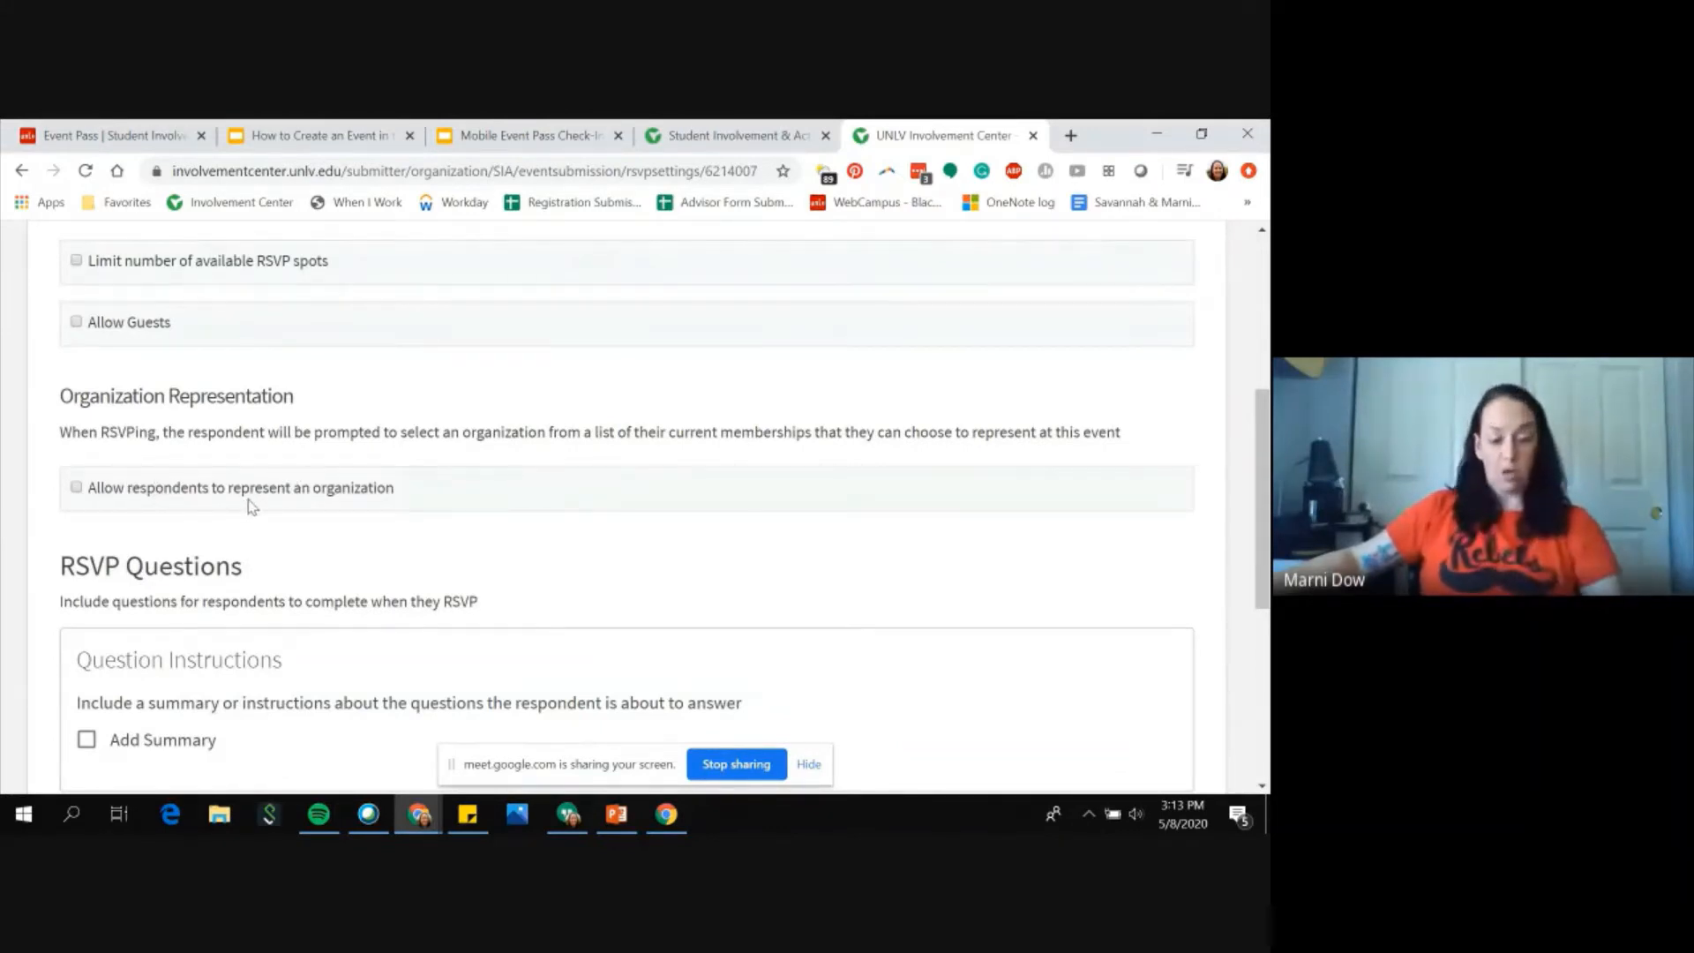
{"action": "scroll", "coordinate": [257, 506], "scroll_direction": "down", "scroll_amount": 2}
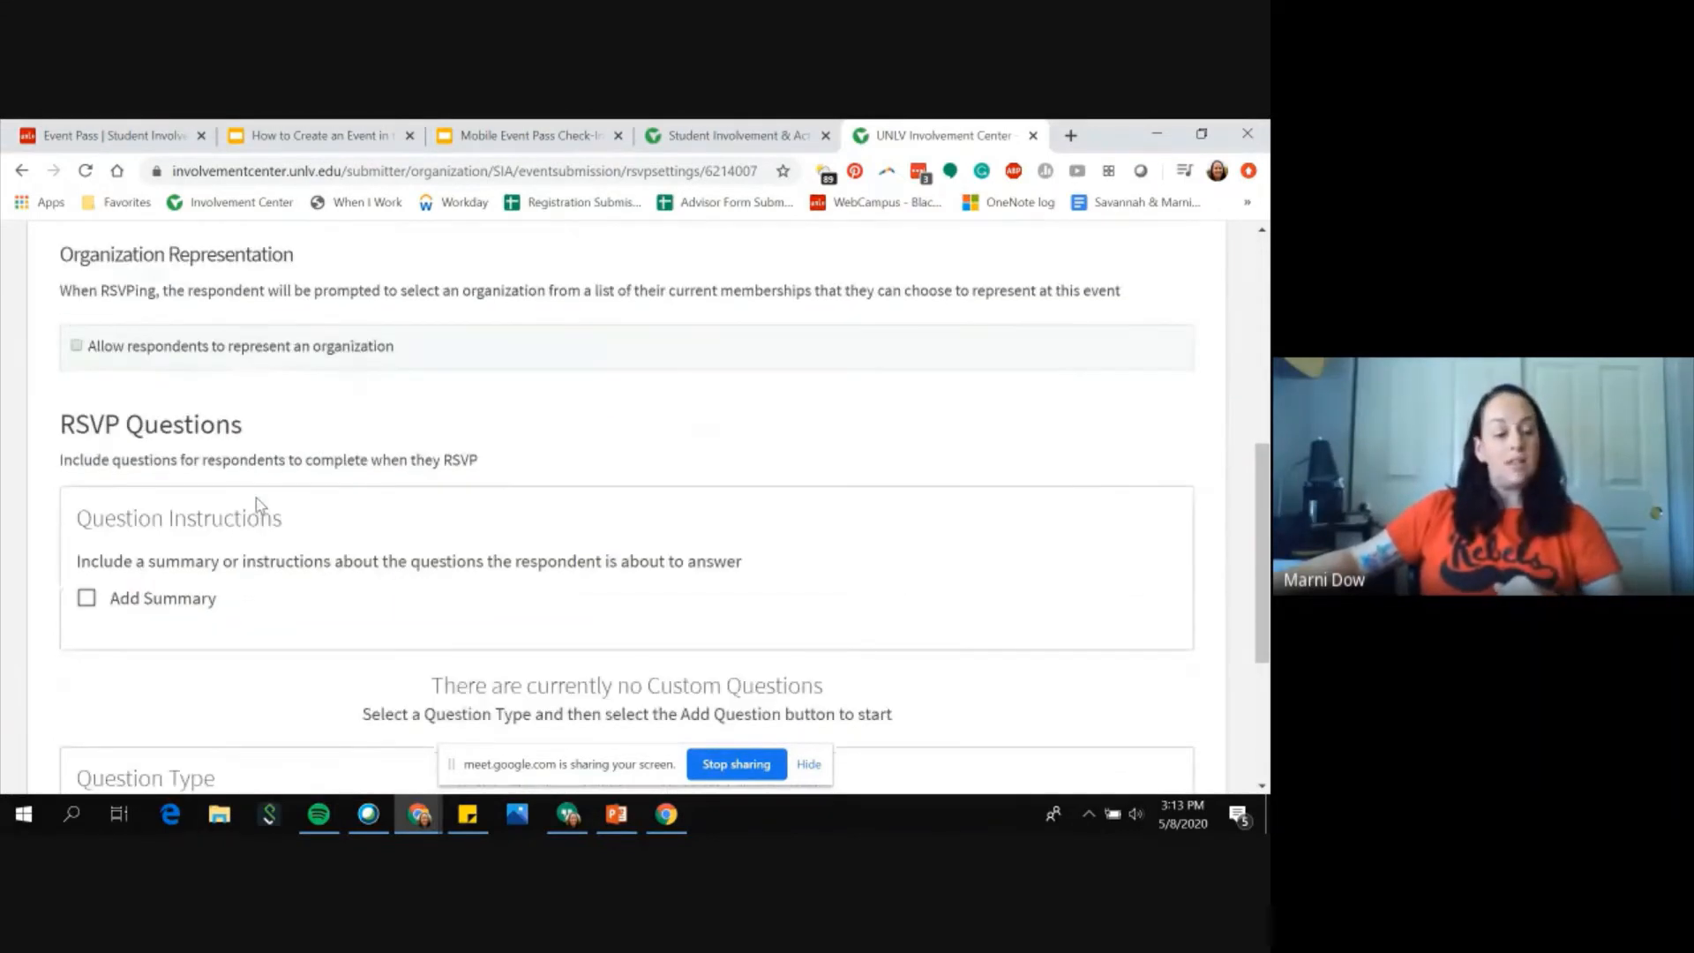
{"action": "scroll", "coordinate": [258, 506], "scroll_direction": "down", "scroll_amount": 1}
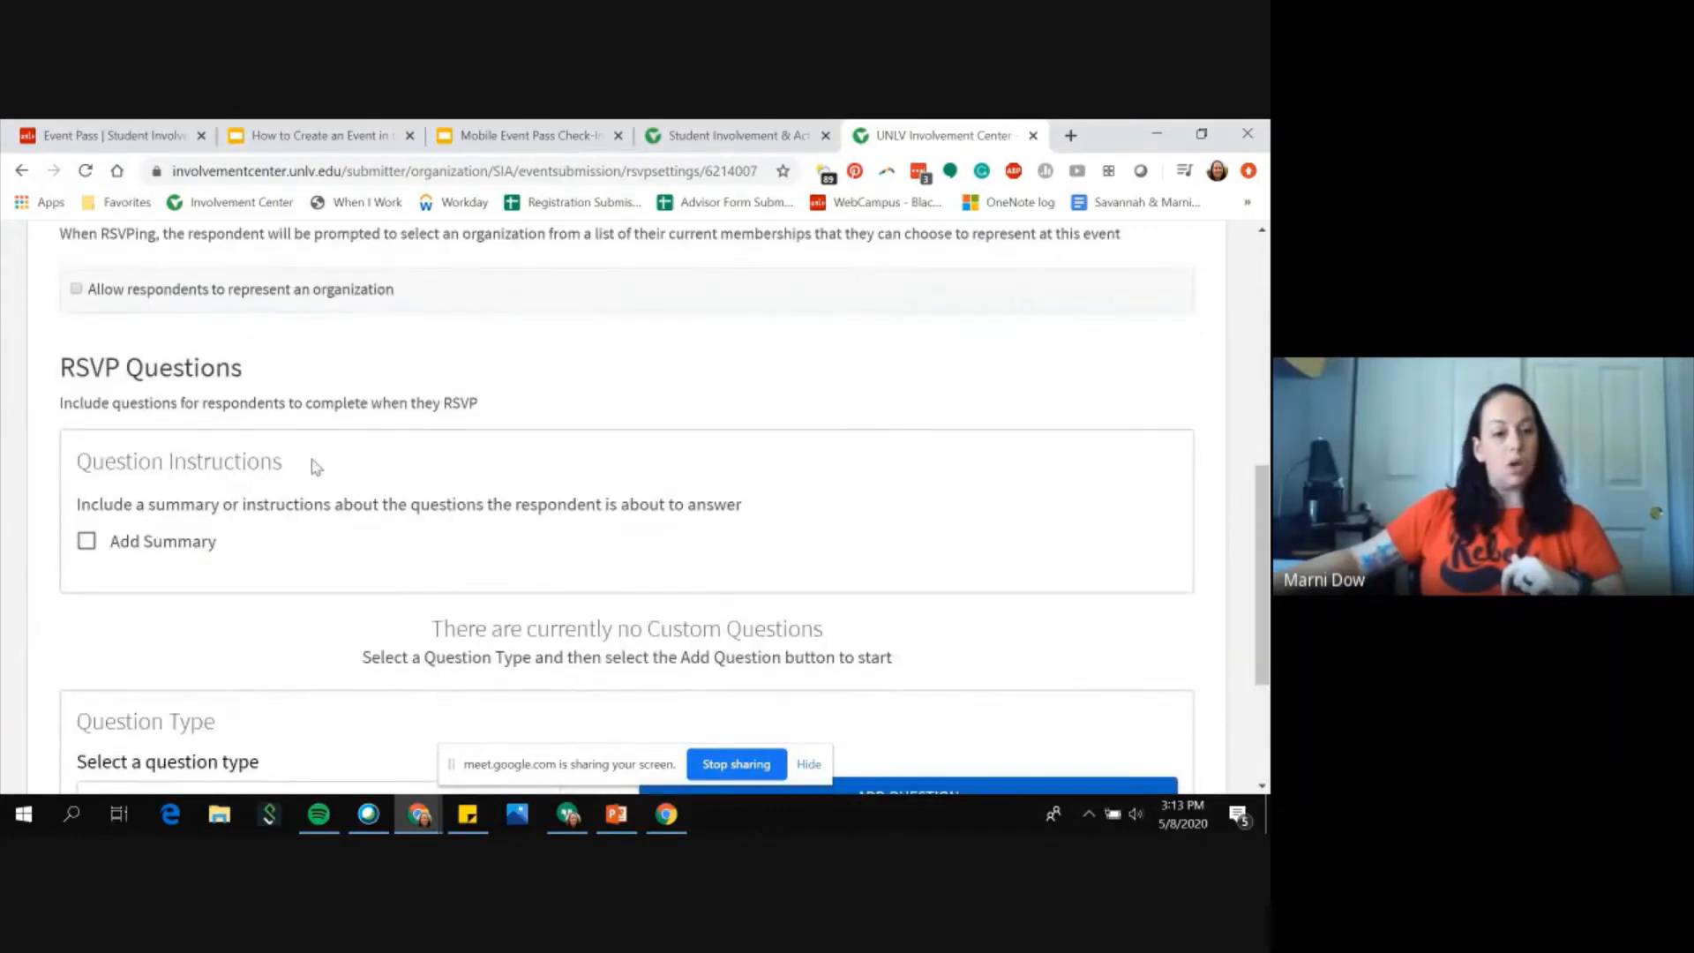
{"action": "scroll", "coordinate": [319, 467], "scroll_direction": "down", "scroll_amount": 1}
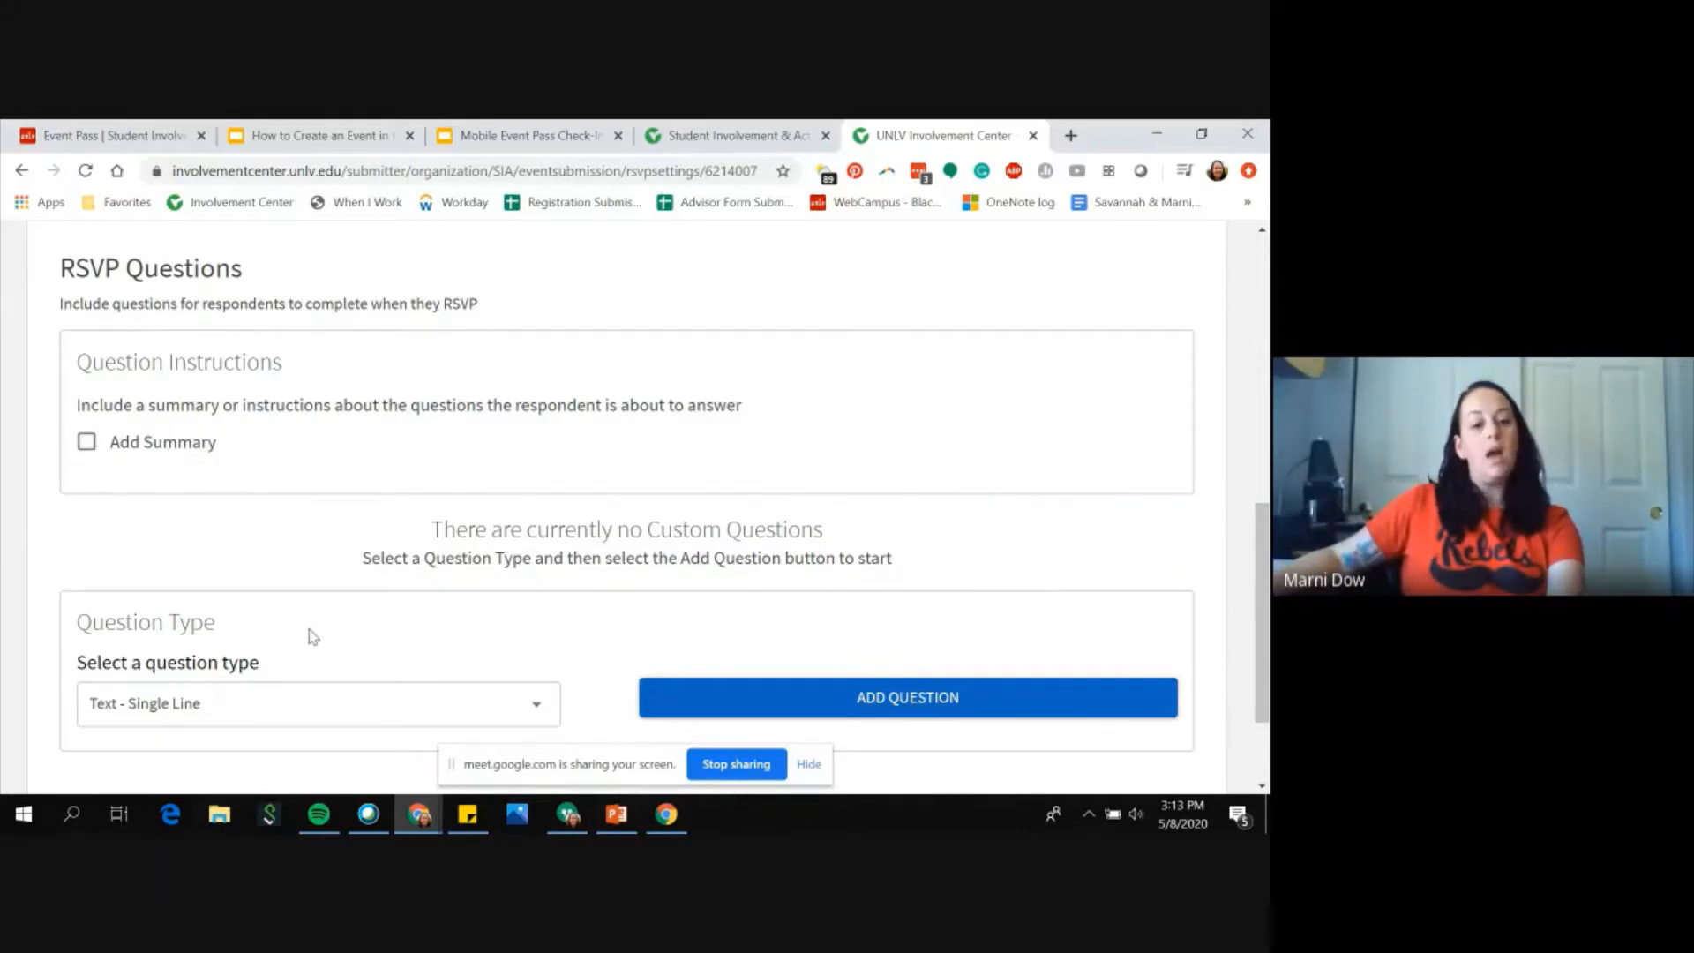
{"action": "scroll", "coordinate": [311, 634], "scroll_direction": "down", "scroll_amount": 1}
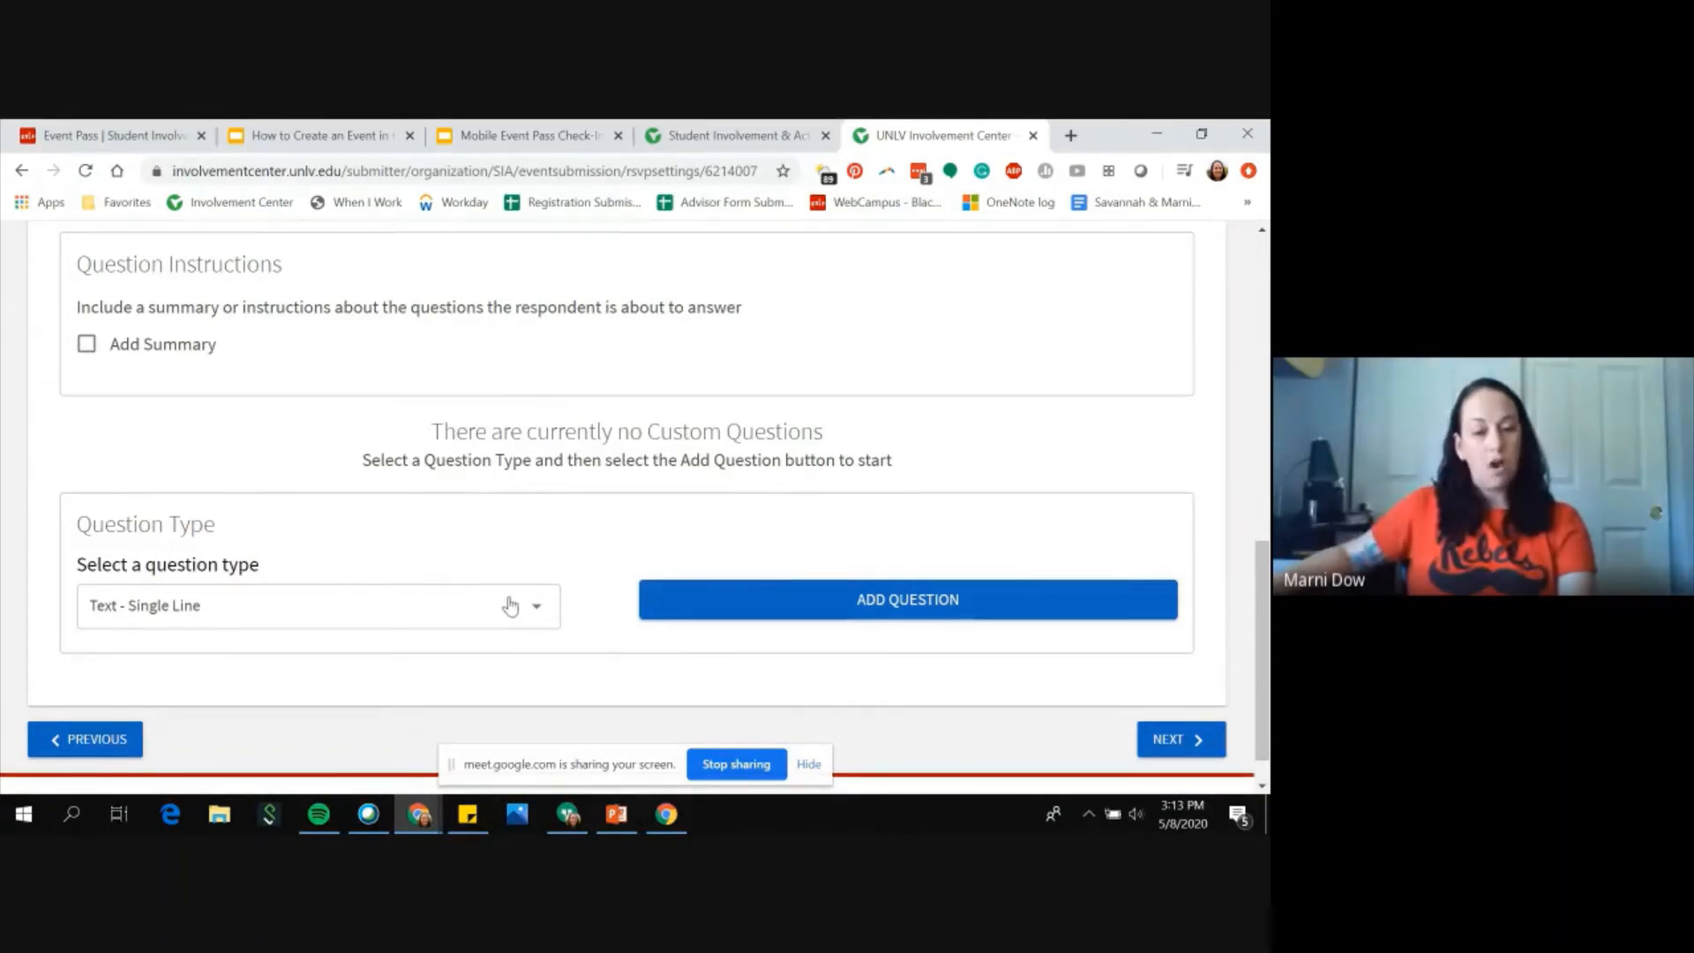
Step: Set who can RSVP to No one and continue to the next page
{"action": "scroll", "coordinate": [512, 605], "scroll_direction": "up", "scroll_amount": 1}
{"action": "scroll", "coordinate": [512, 606], "scroll_direction": "up", "scroll_amount": 1}
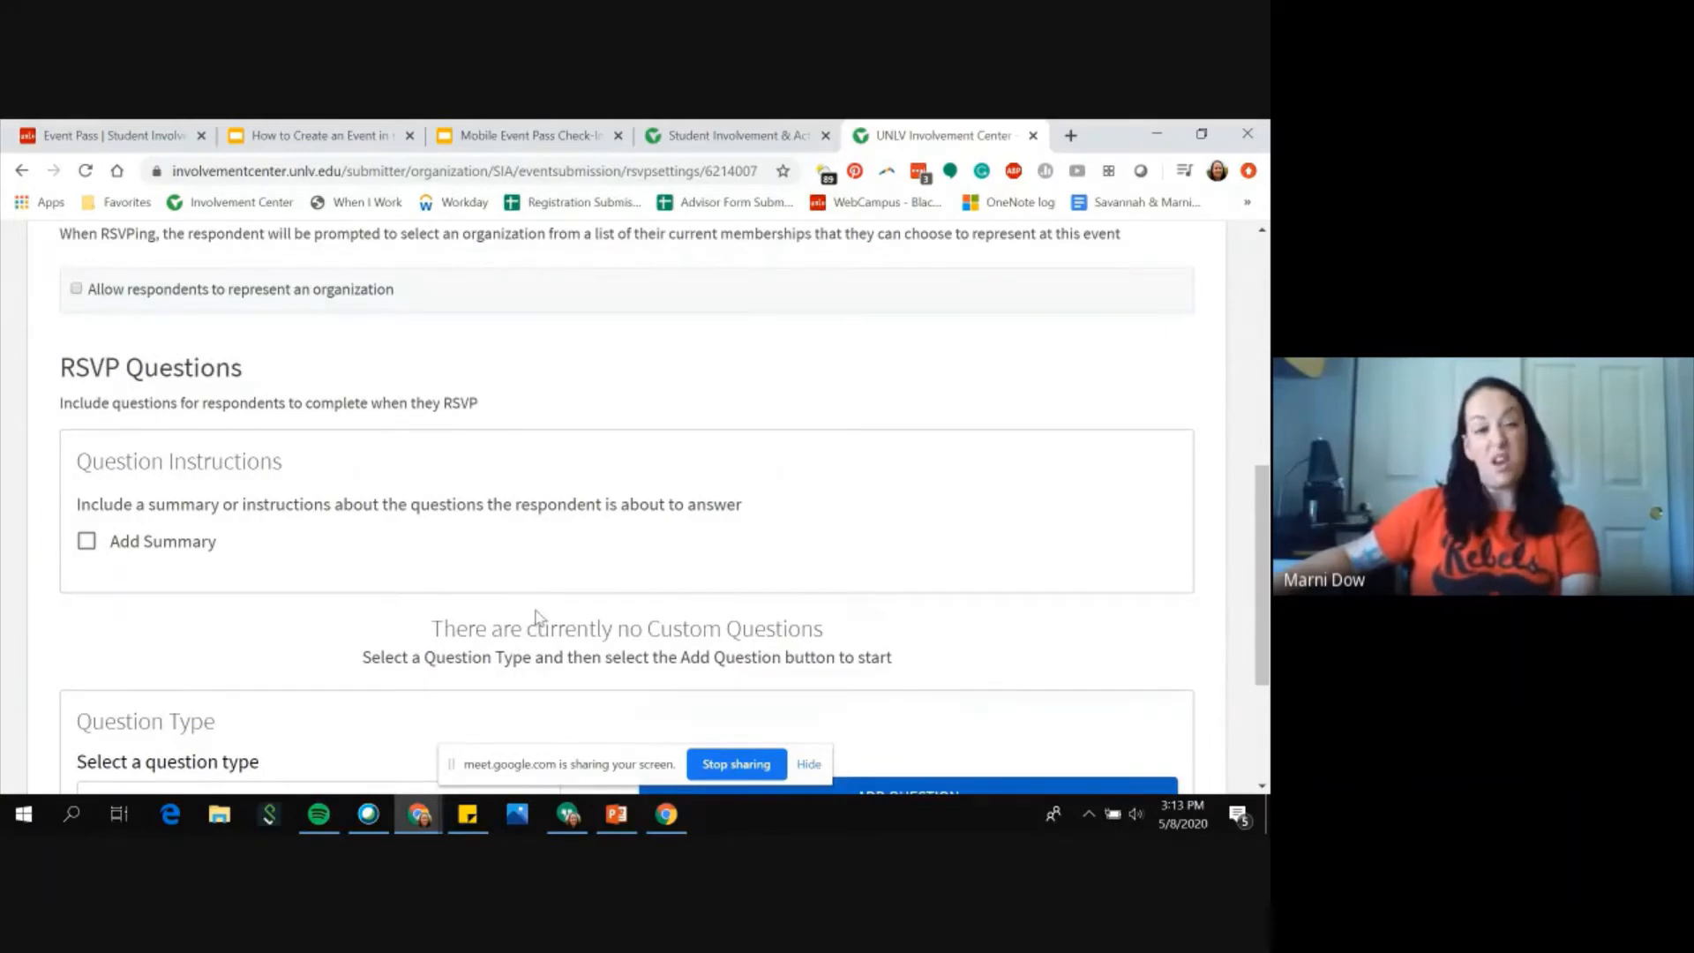
{"action": "scroll", "coordinate": [607, 713], "scroll_direction": "up", "scroll_amount": 6}
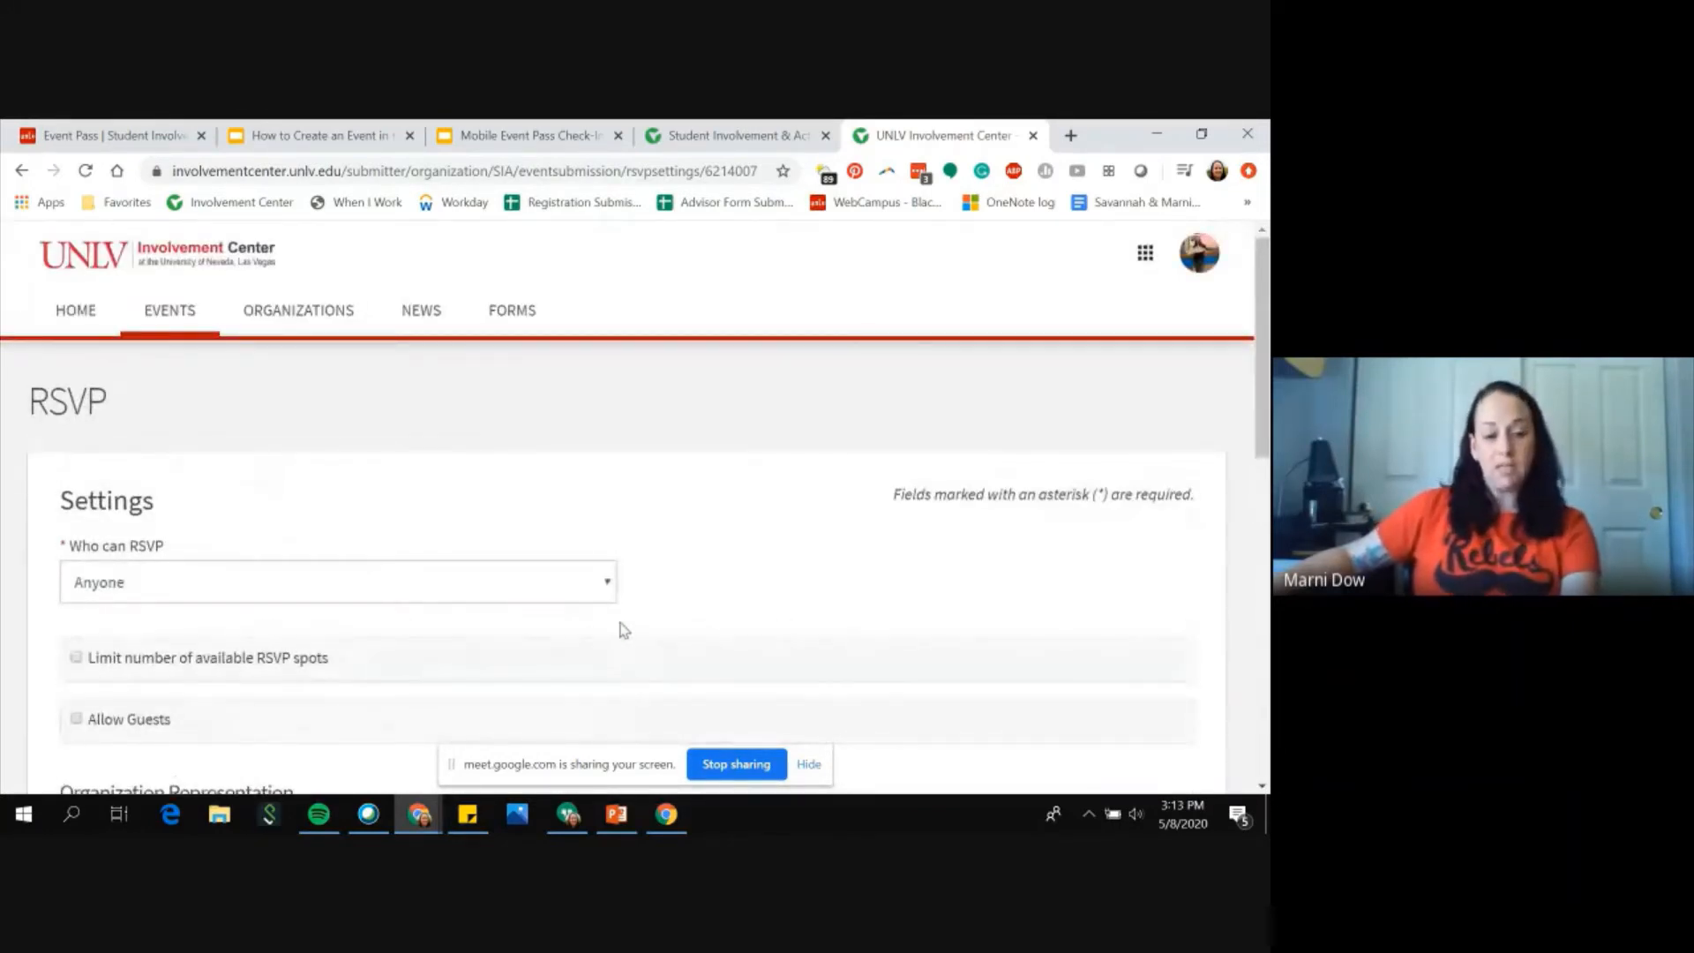
{"action": "left_click", "coordinate": [604, 586]}
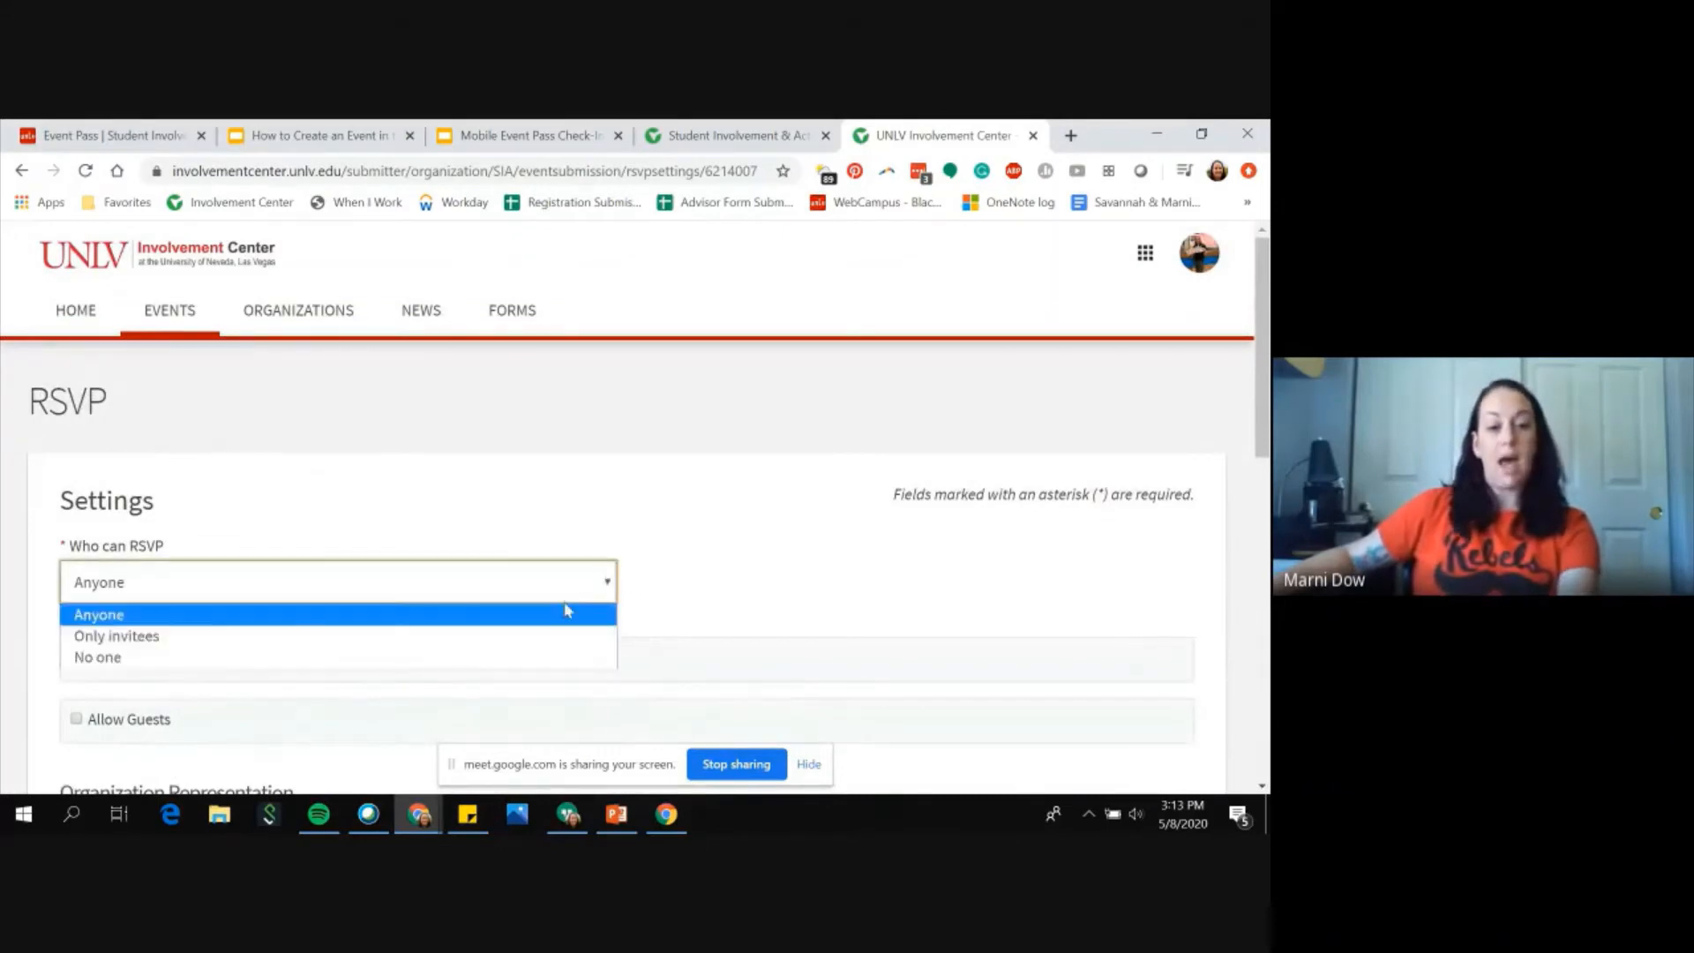
{"action": "left_click", "coordinate": [558, 655]}
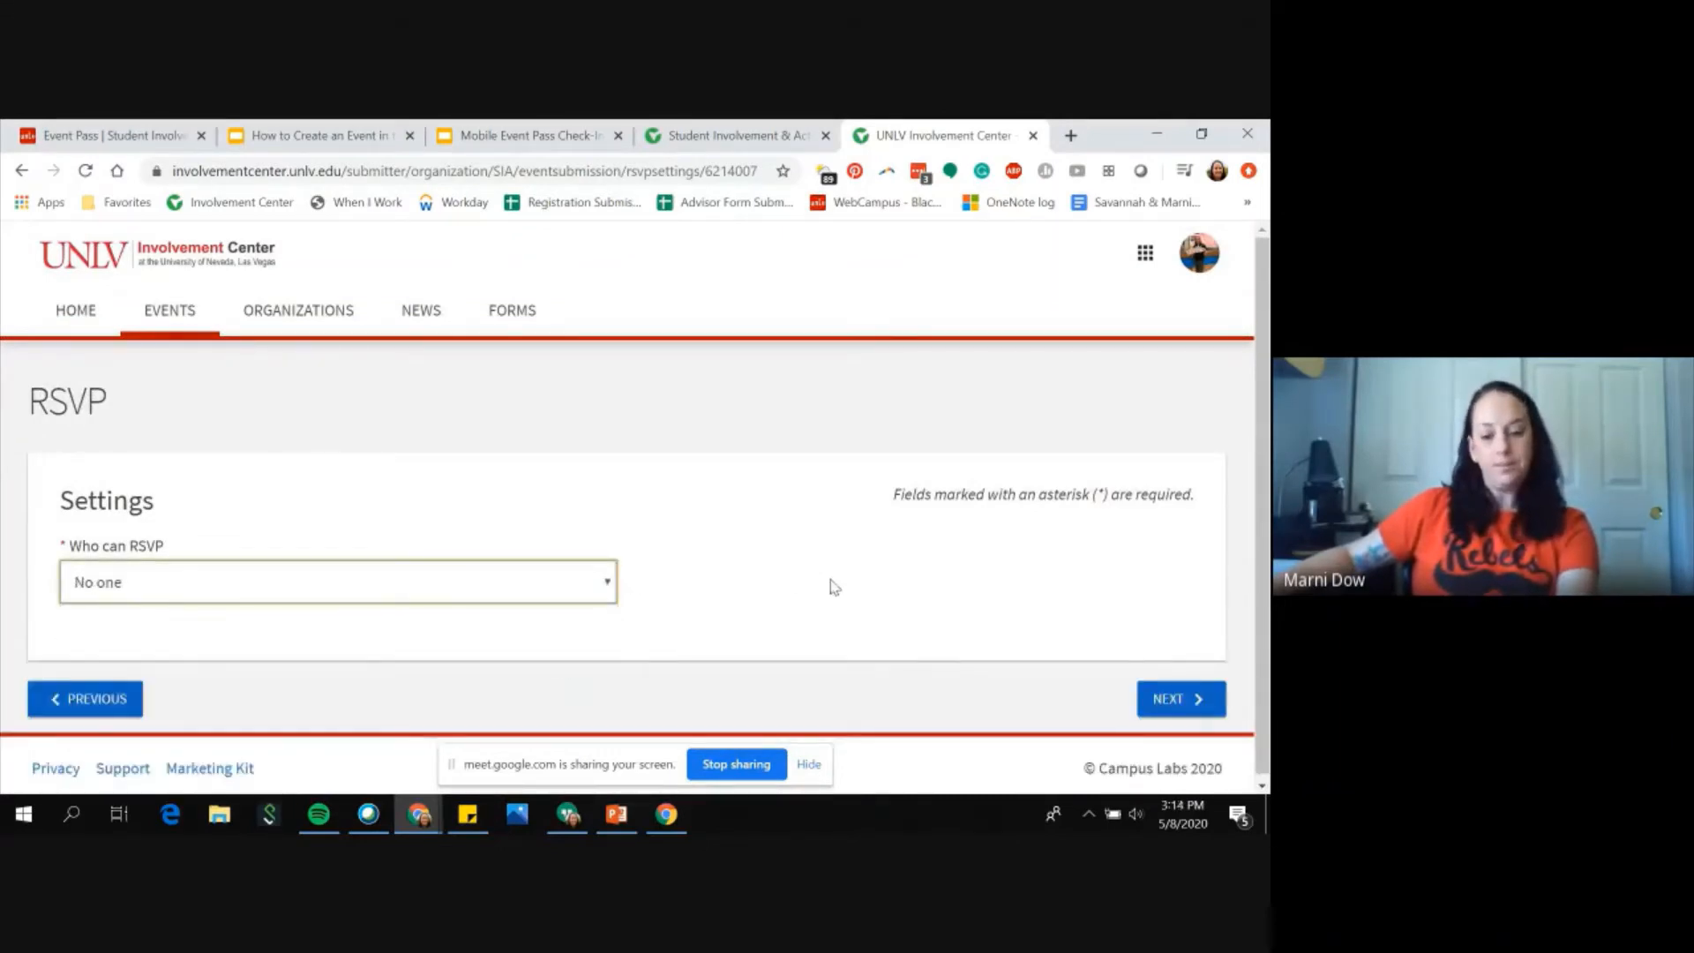
{"action": "left_click", "coordinate": [1210, 697]}
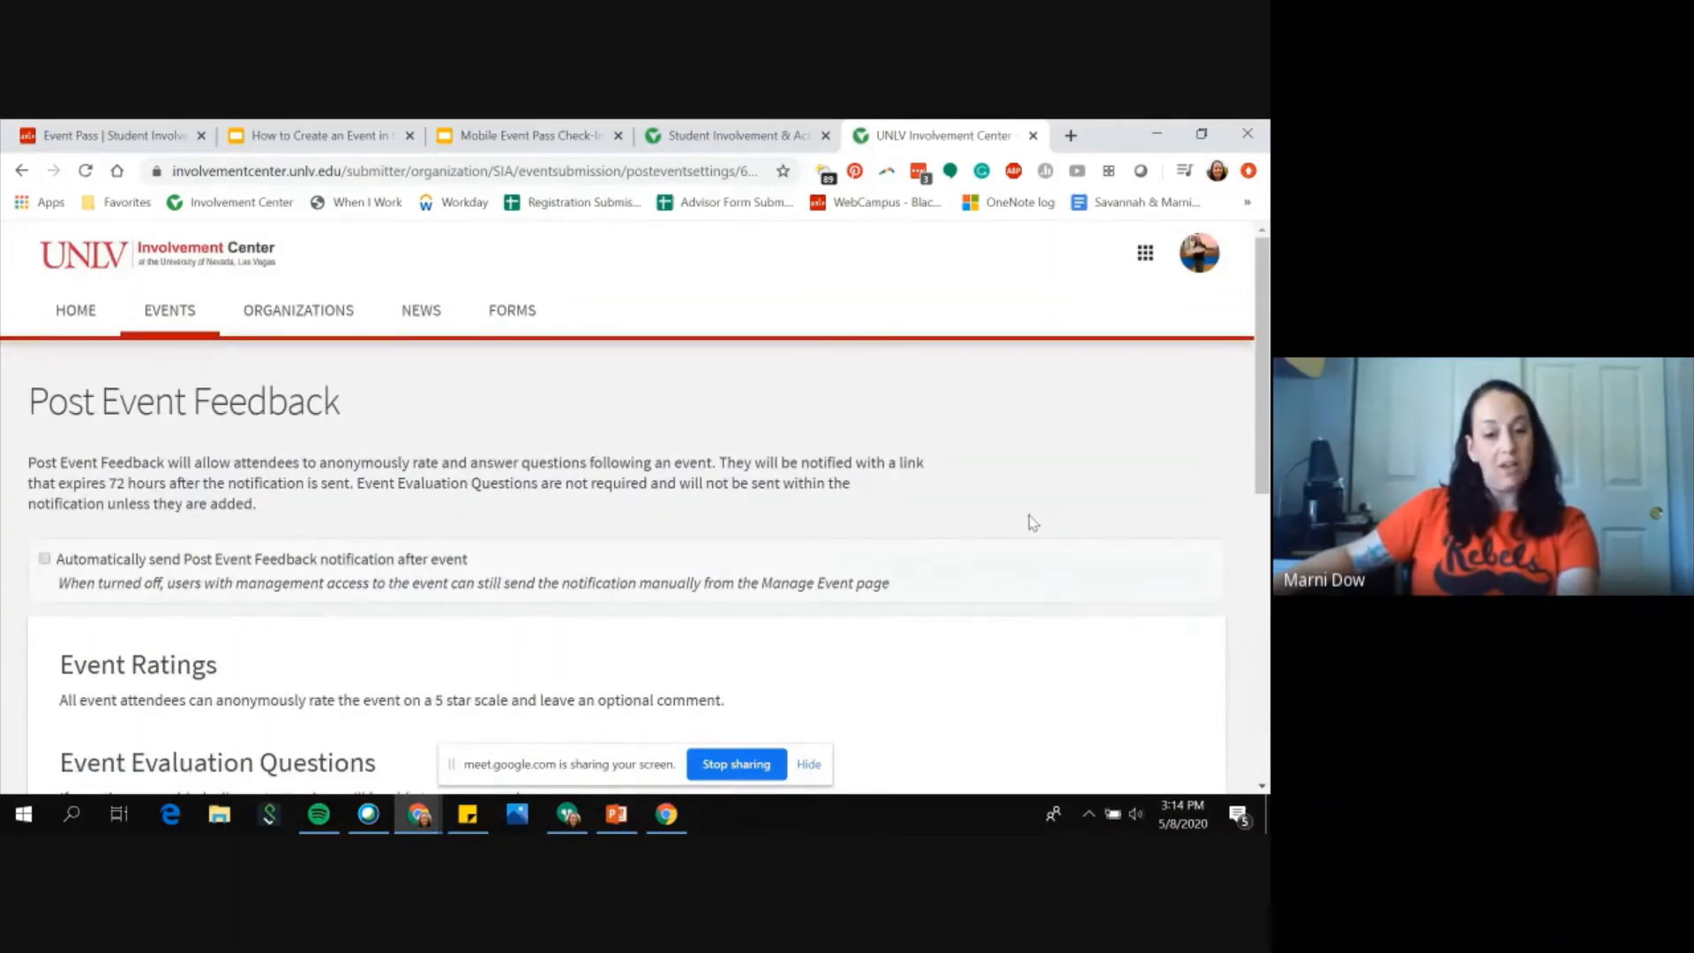
Step: Continue past the Post Event Feedback page without enabling automatic notifications or adding questions
{"action": "scroll", "coordinate": [1030, 523], "scroll_direction": "down", "scroll_amount": 1}
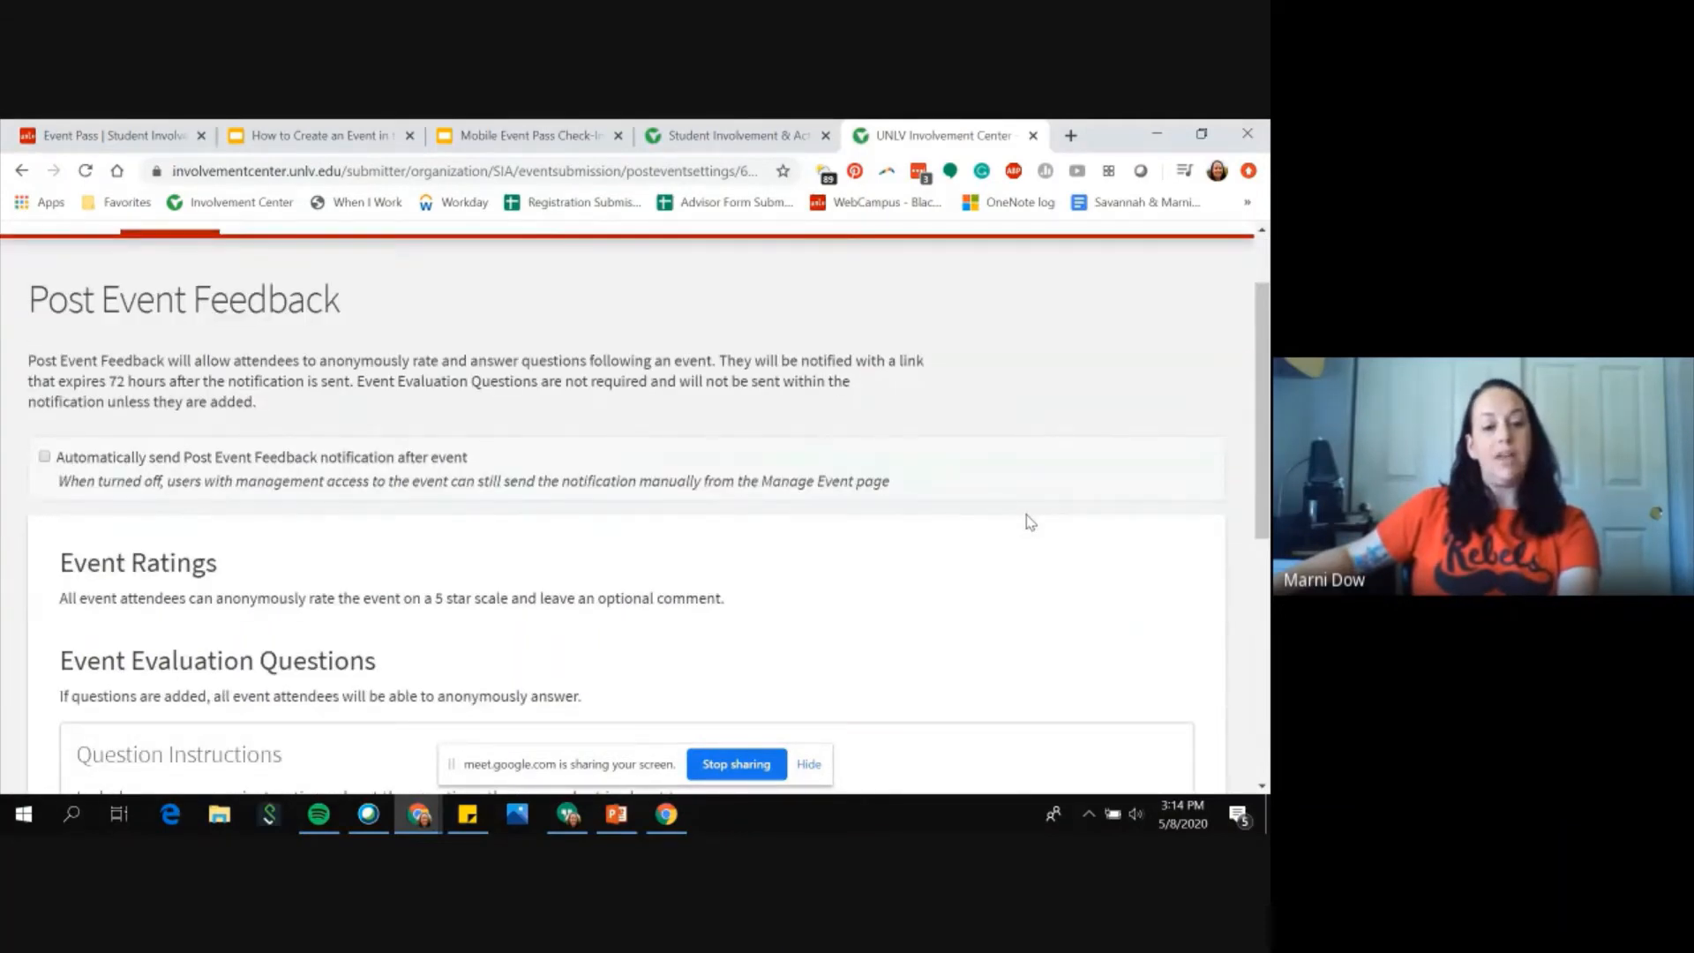
{"action": "scroll", "coordinate": [1030, 522], "scroll_direction": "down", "scroll_amount": 5}
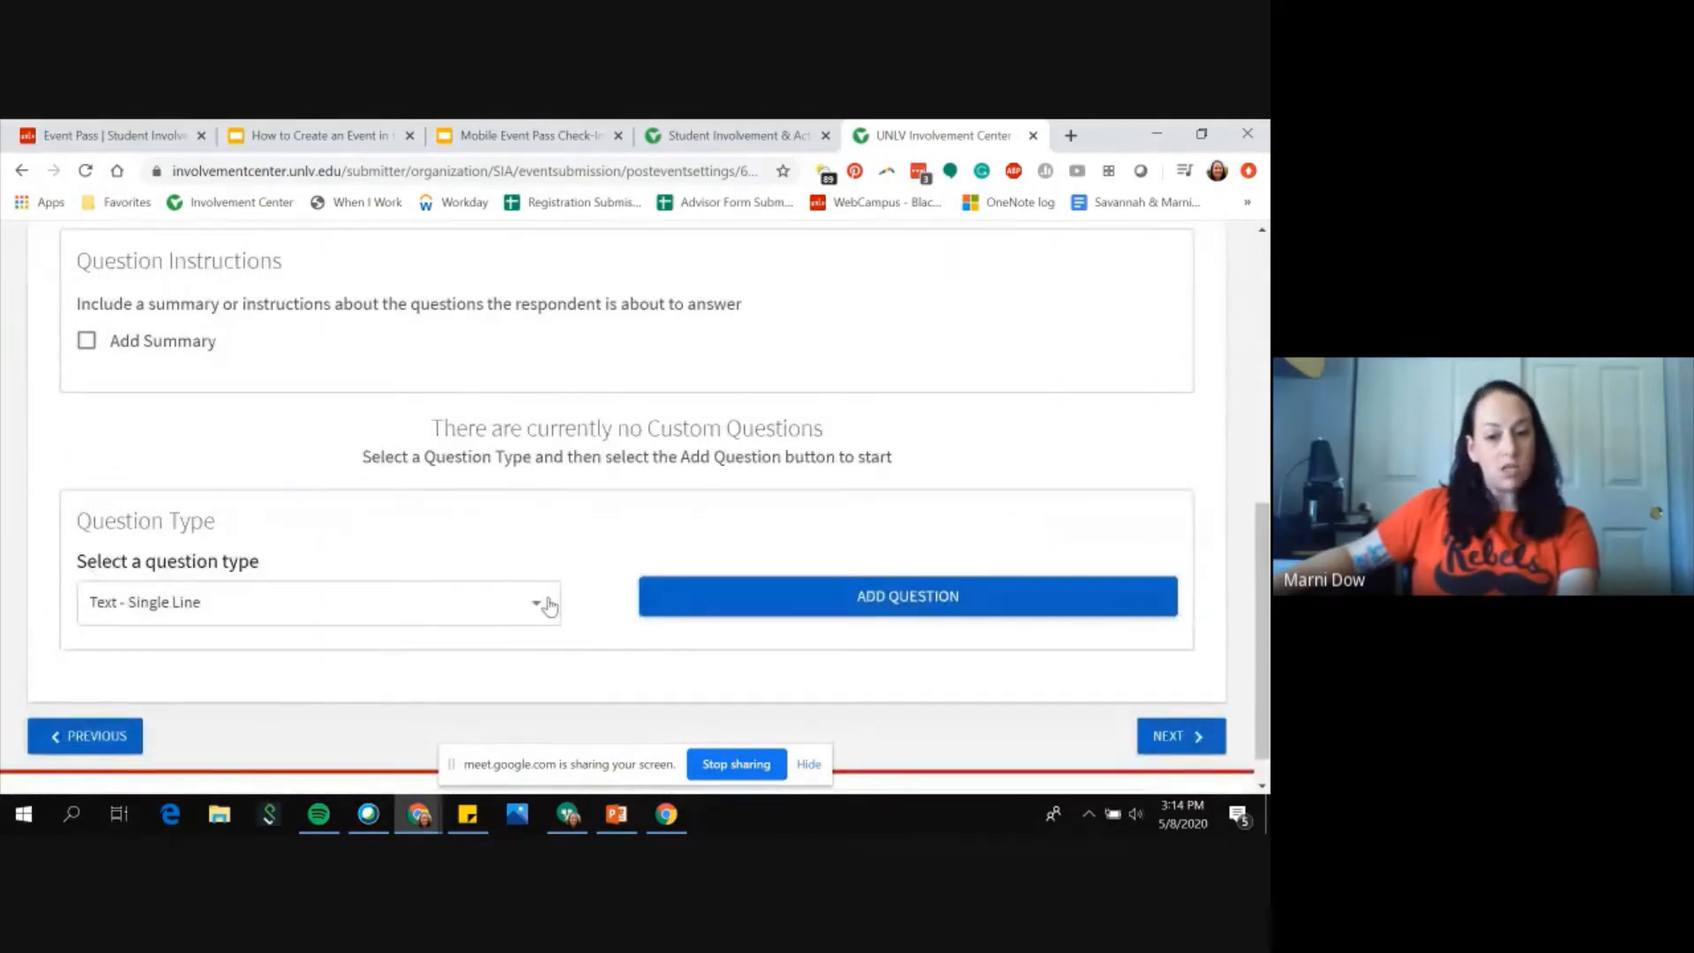
{"action": "scroll", "coordinate": [548, 605], "scroll_direction": "up", "scroll_amount": 3}
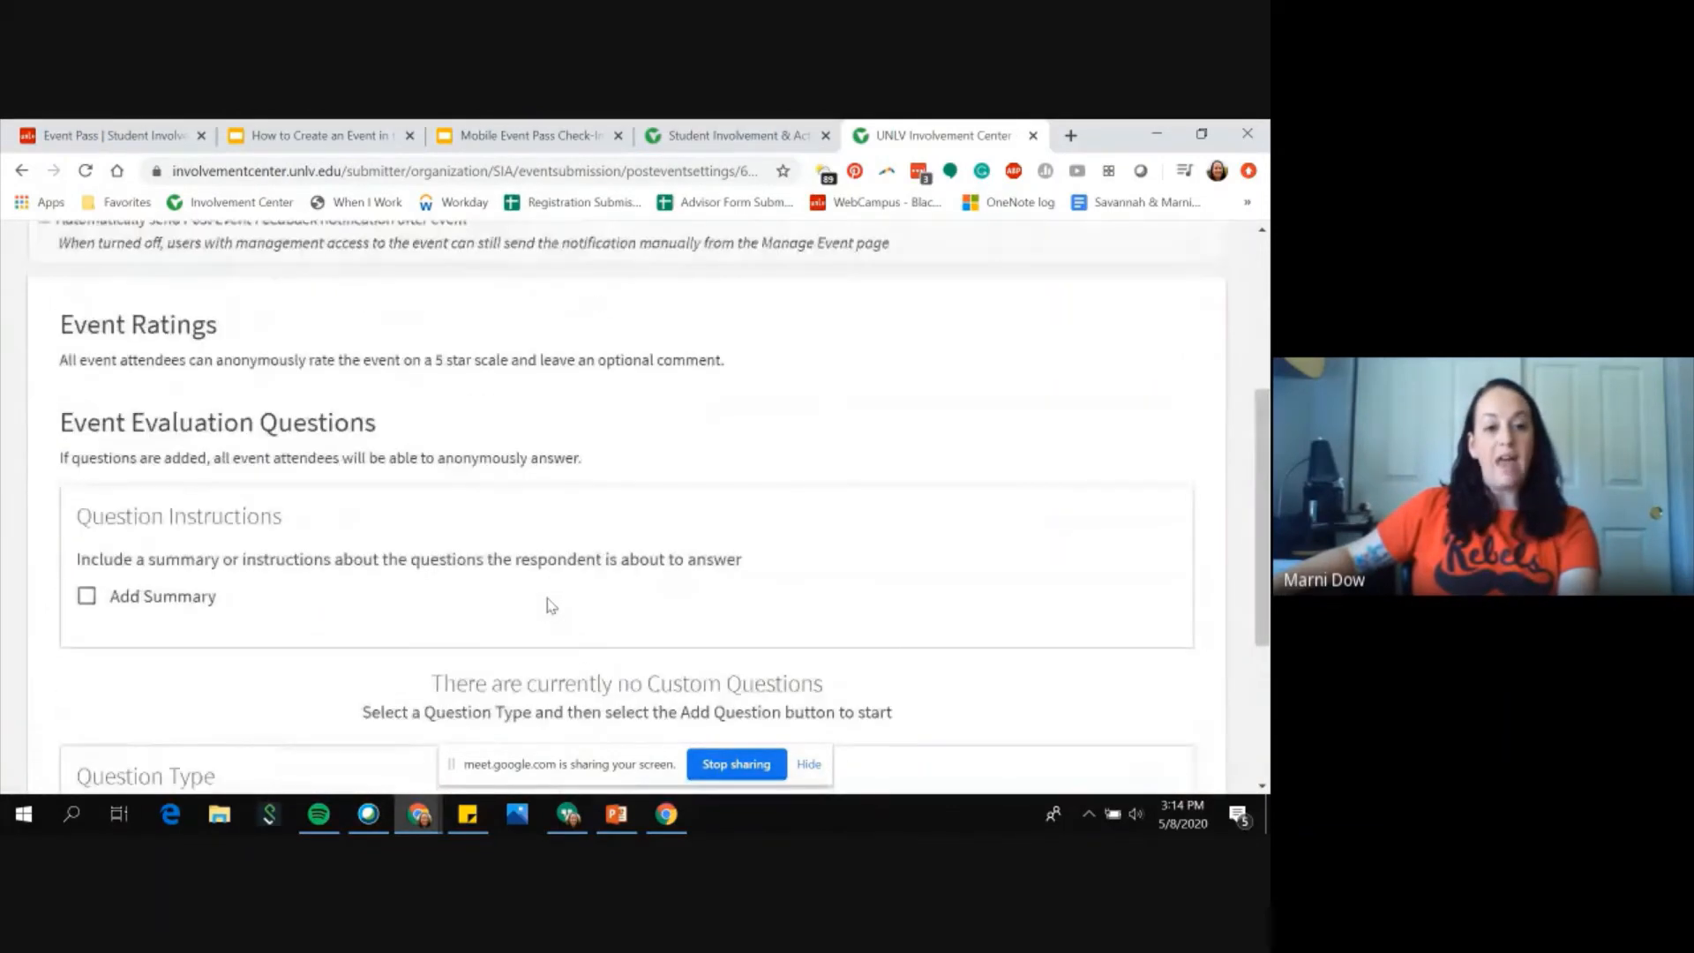
{"action": "scroll", "coordinate": [552, 605], "scroll_direction": "up", "scroll_amount": 2}
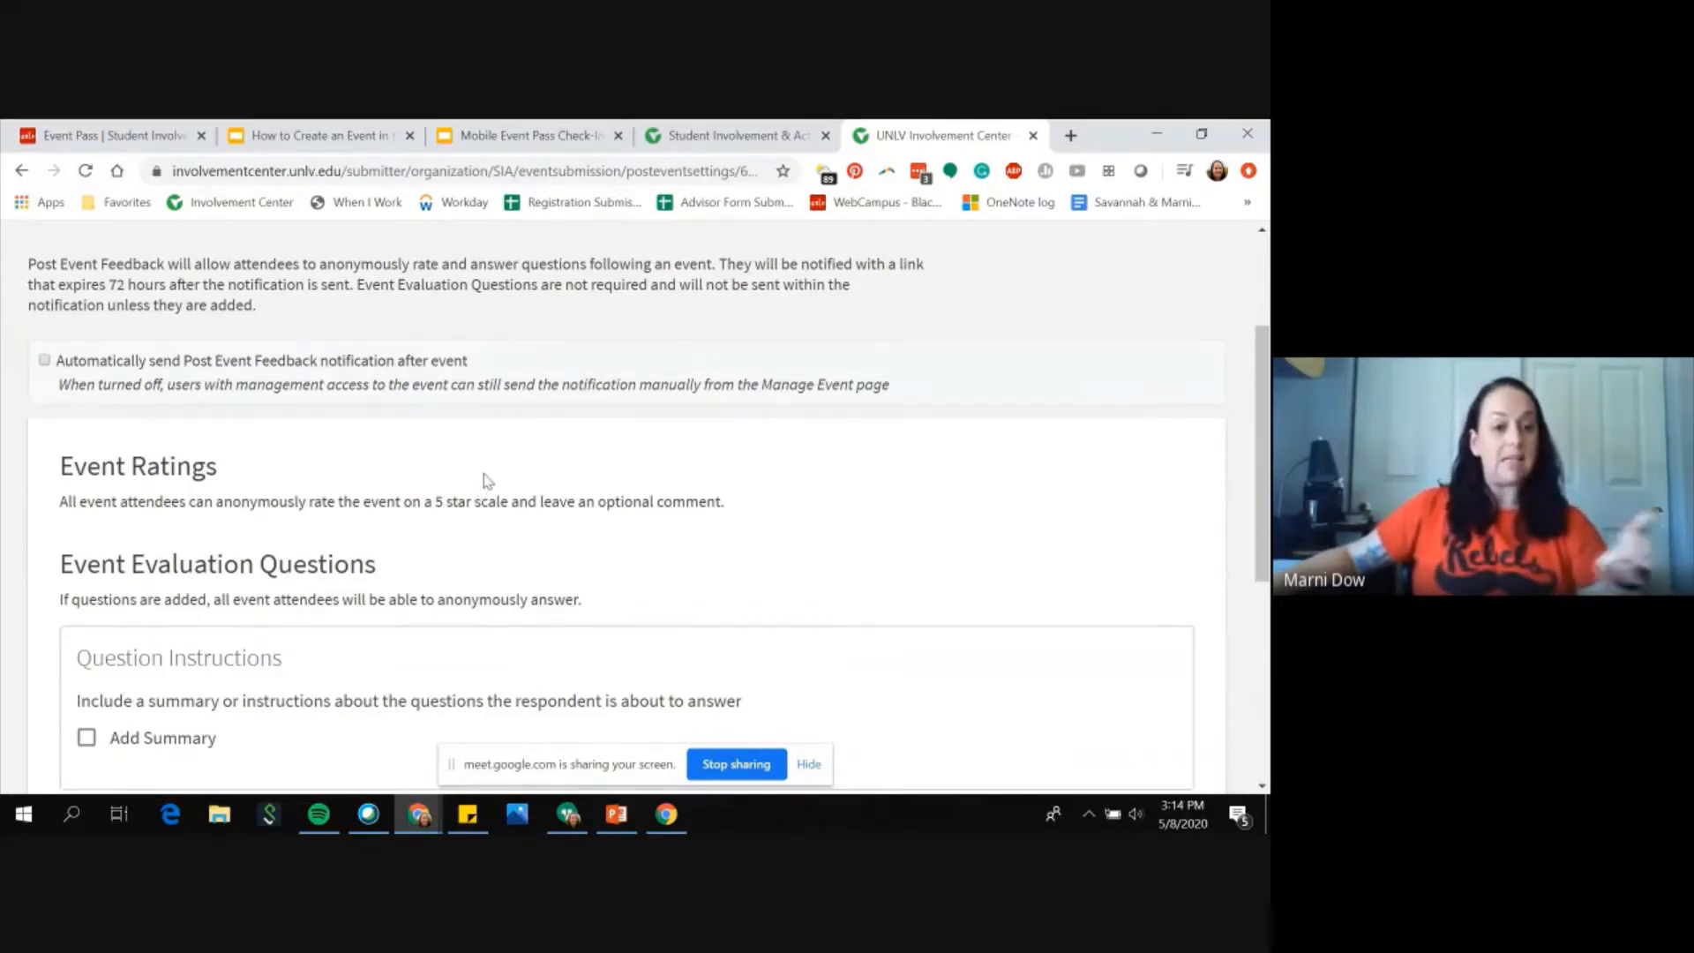
{"action": "scroll", "coordinate": [485, 481], "scroll_direction": "up", "scroll_amount": 3}
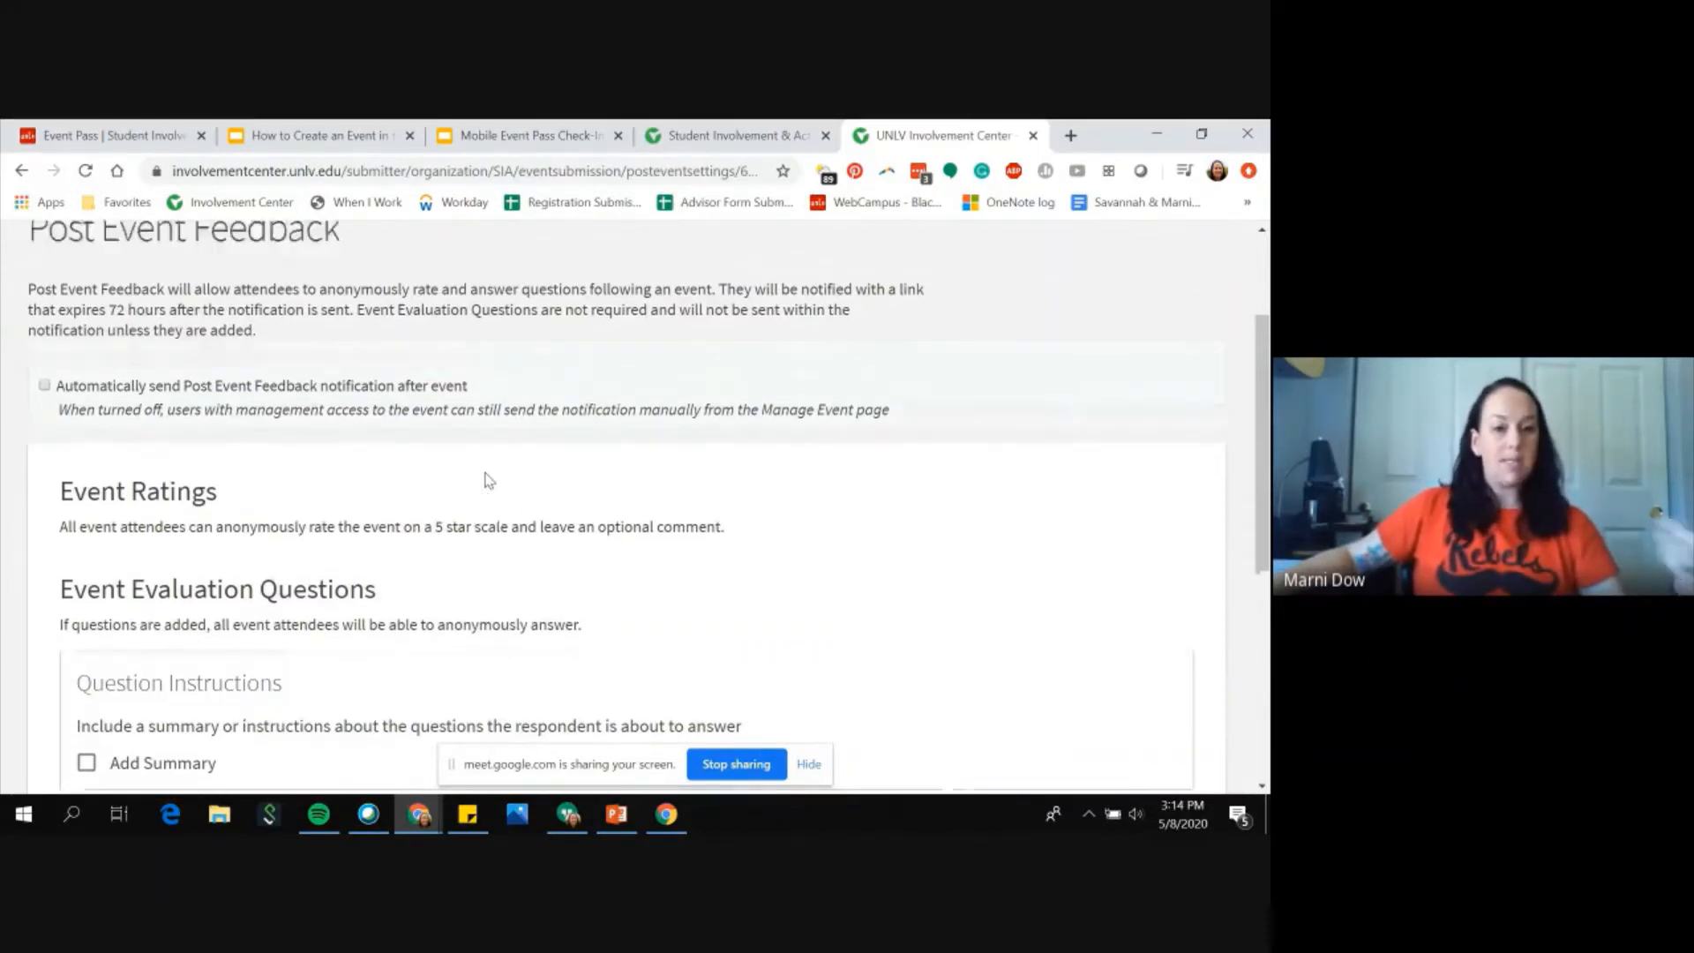
{"action": "scroll", "coordinate": [487, 481], "scroll_direction": "down", "scroll_amount": 5}
{"action": "scroll", "coordinate": [484, 481], "scroll_direction": "down", "scroll_amount": 2}
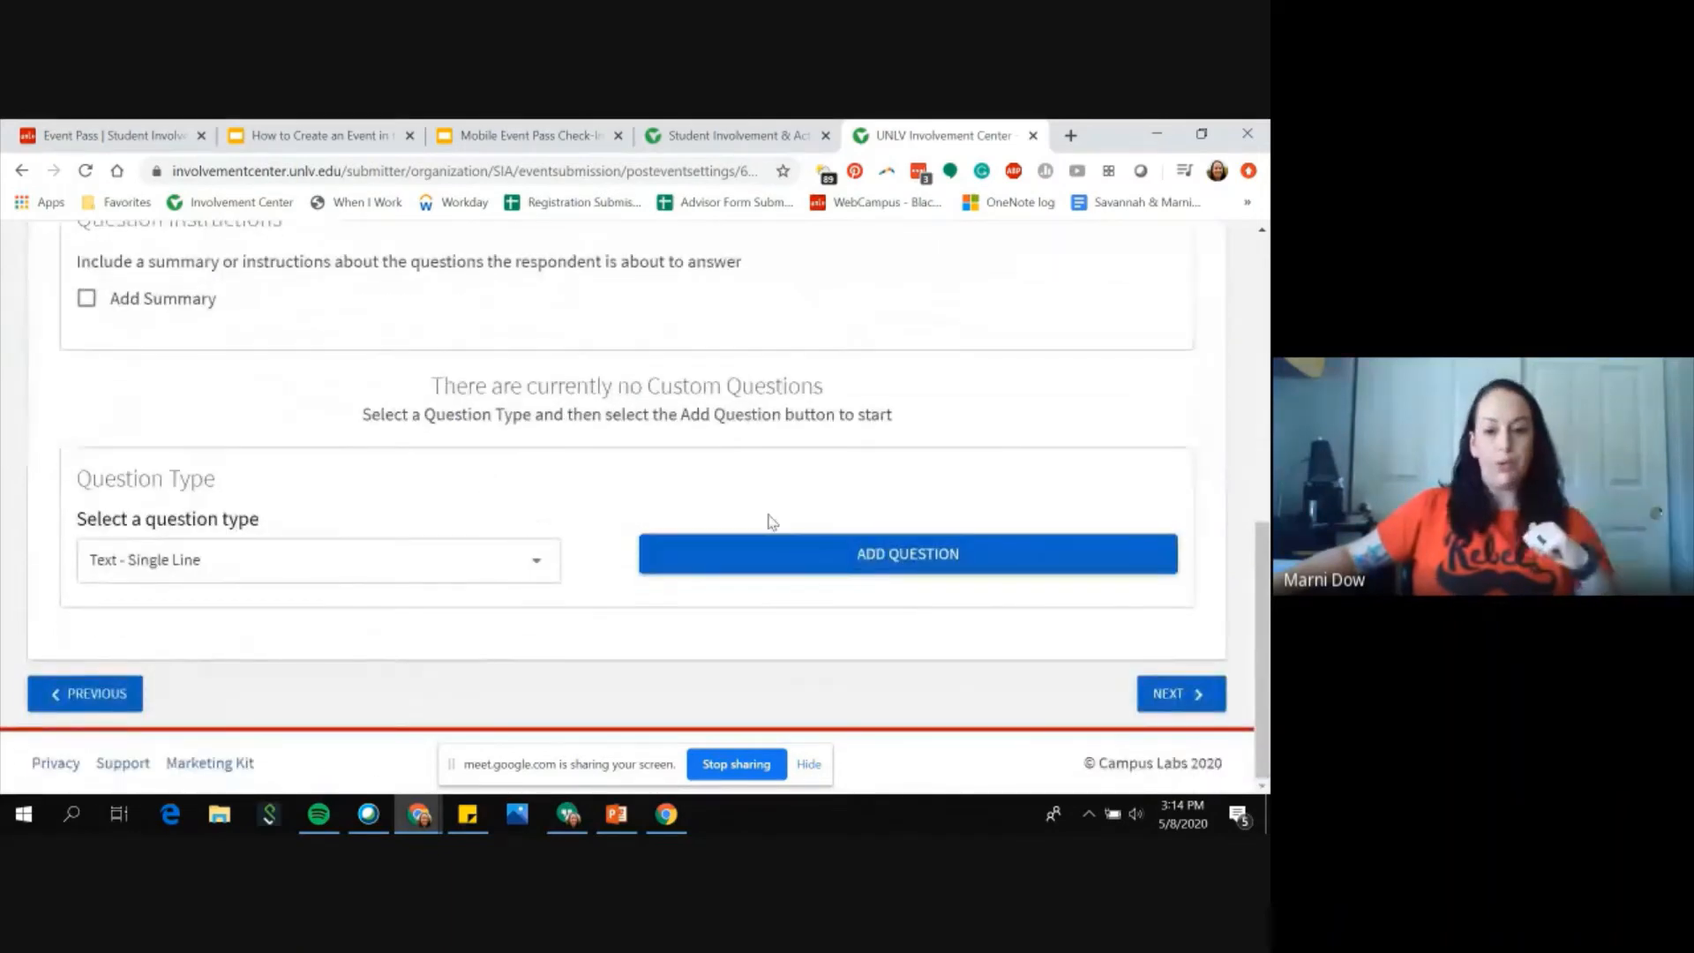
{"action": "left_click", "coordinate": [1209, 704]}
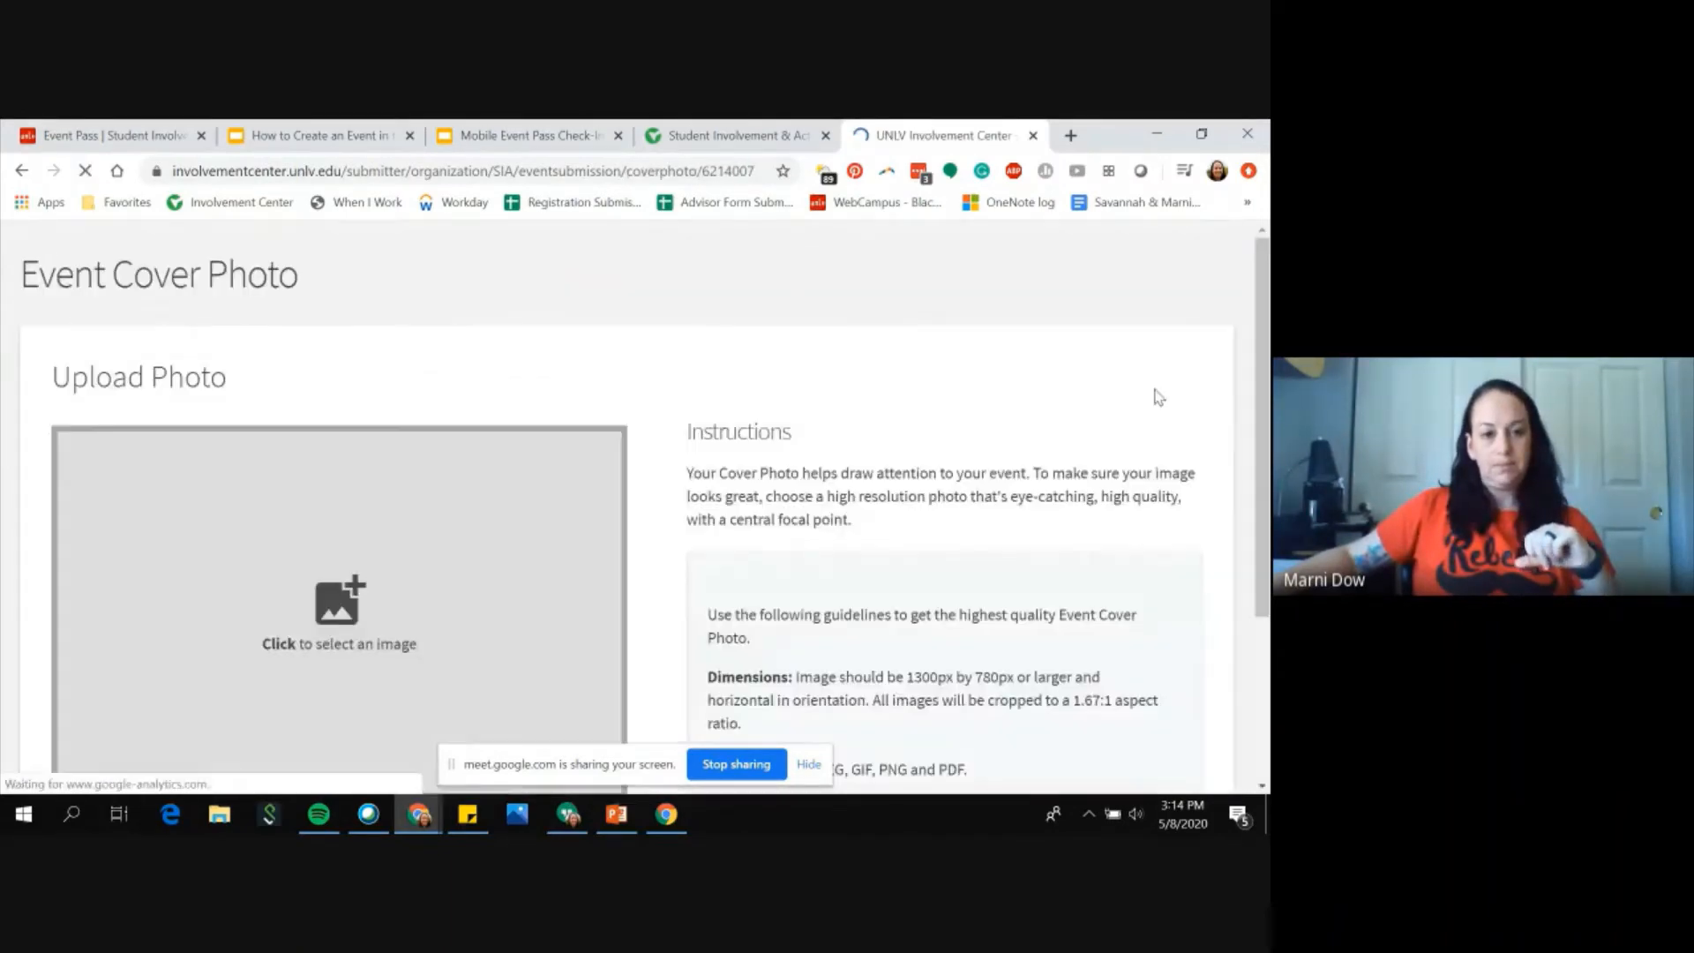
Step: Read the event cover photo instructions and image file guidelines
{"action": "scroll", "coordinate": [1160, 547], "scroll_direction": "down", "scroll_amount": 2}
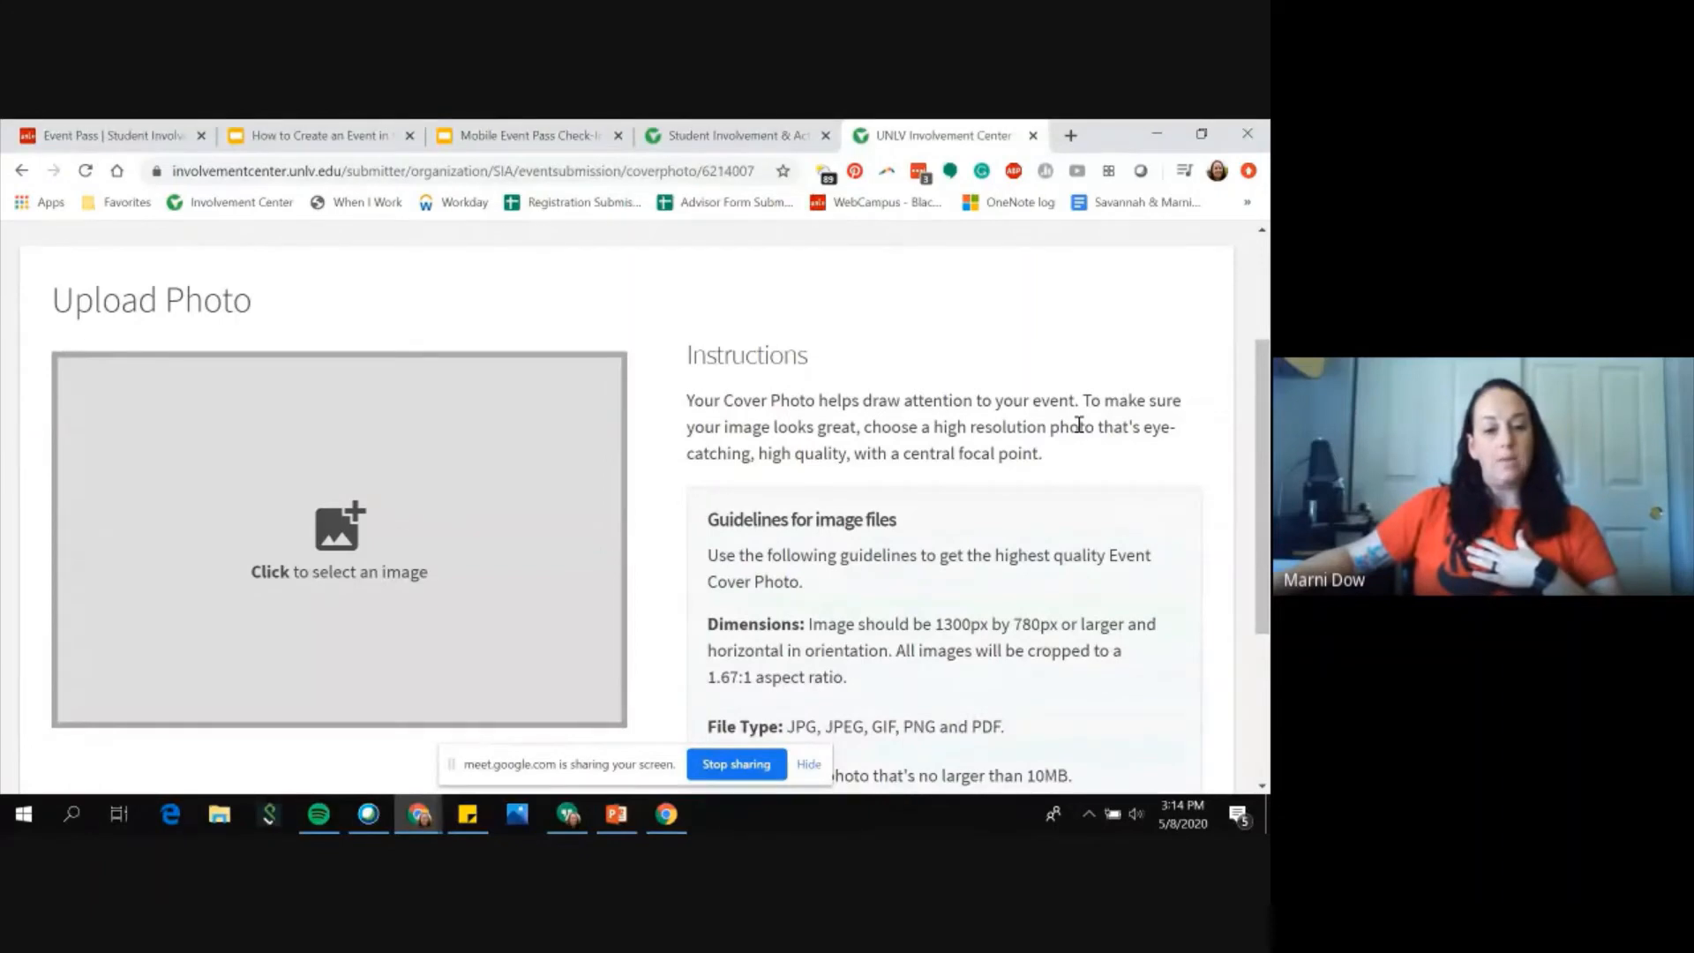
{"action": "scroll", "coordinate": [1079, 424], "scroll_direction": "down", "scroll_amount": 1}
{"action": "scroll", "coordinate": [1078, 429], "scroll_direction": "down", "scroll_amount": 1}
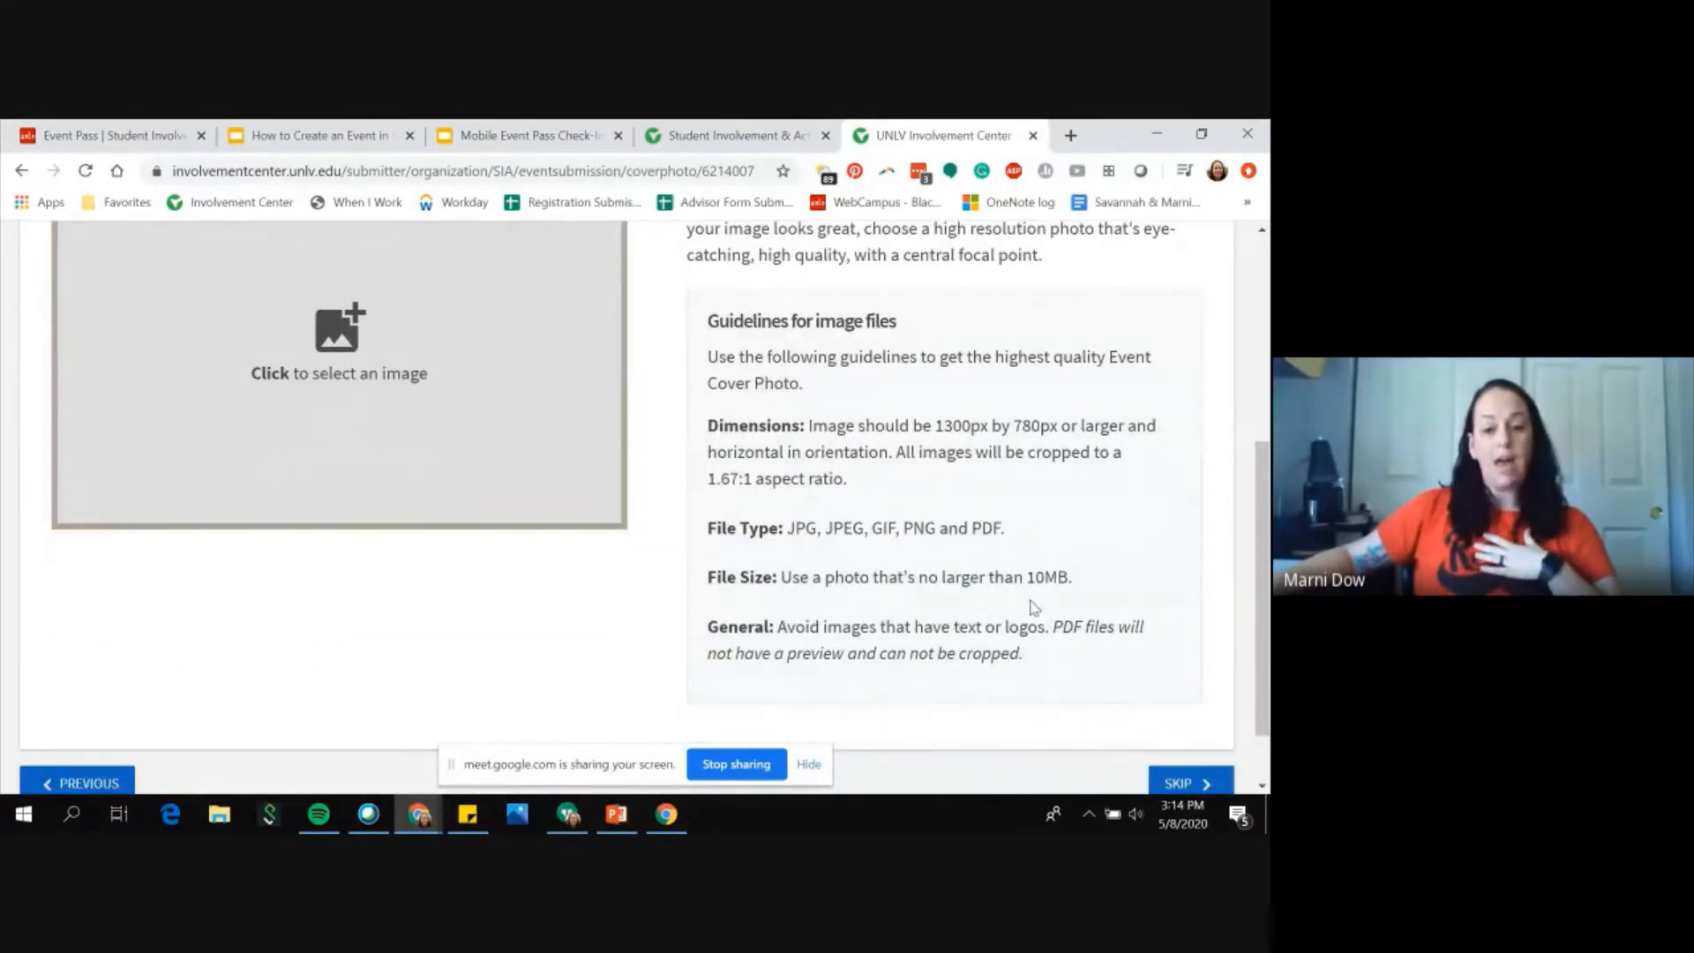
{"action": "scroll", "coordinate": [1029, 607], "scroll_direction": "down", "scroll_amount": 1}
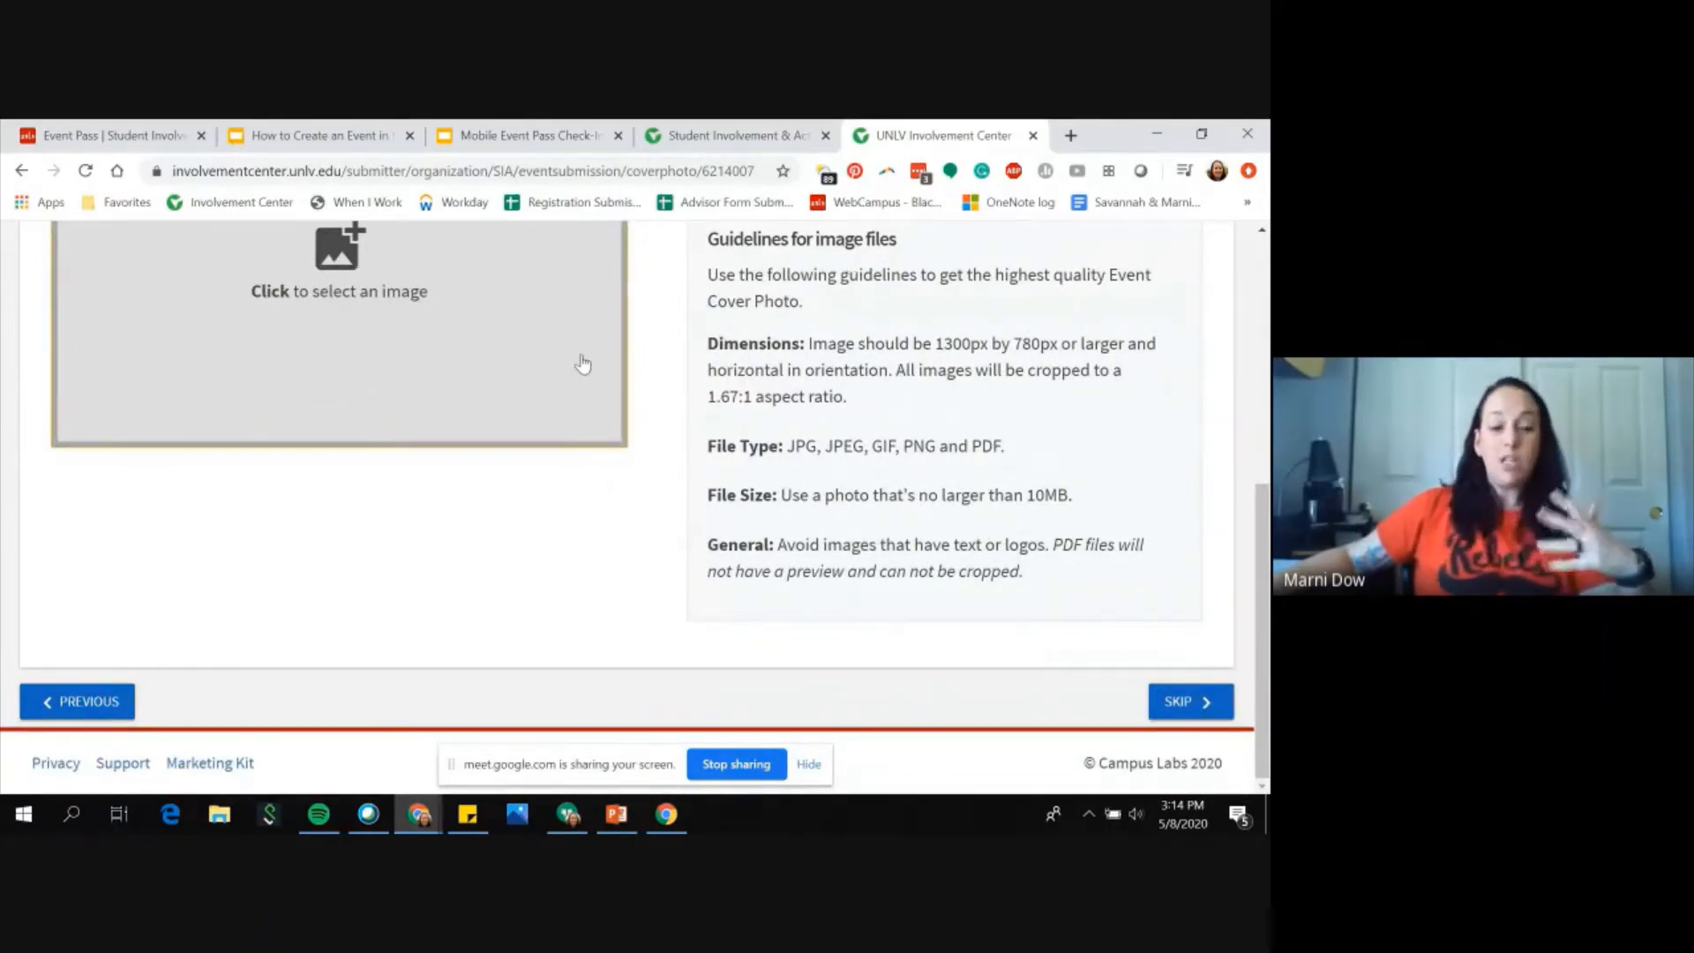
{"action": "scroll", "coordinate": [642, 485], "scroll_direction": "up", "scroll_amount": 1}
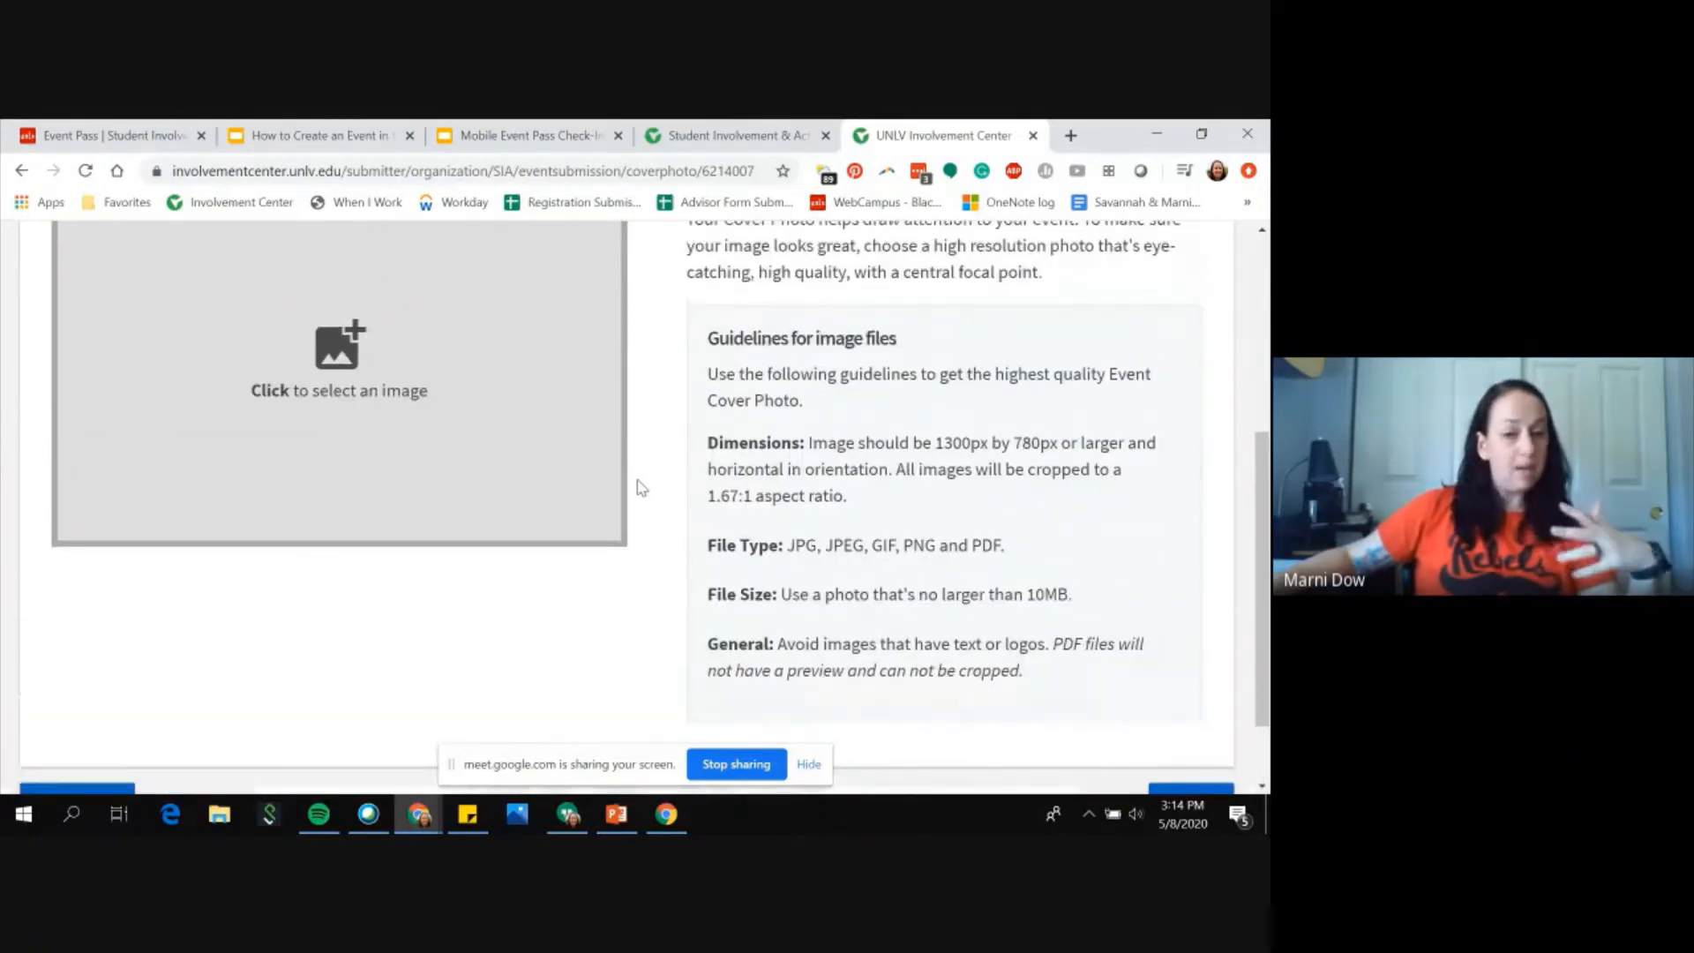
{"action": "scroll", "coordinate": [642, 485], "scroll_direction": "up", "scroll_amount": 1}
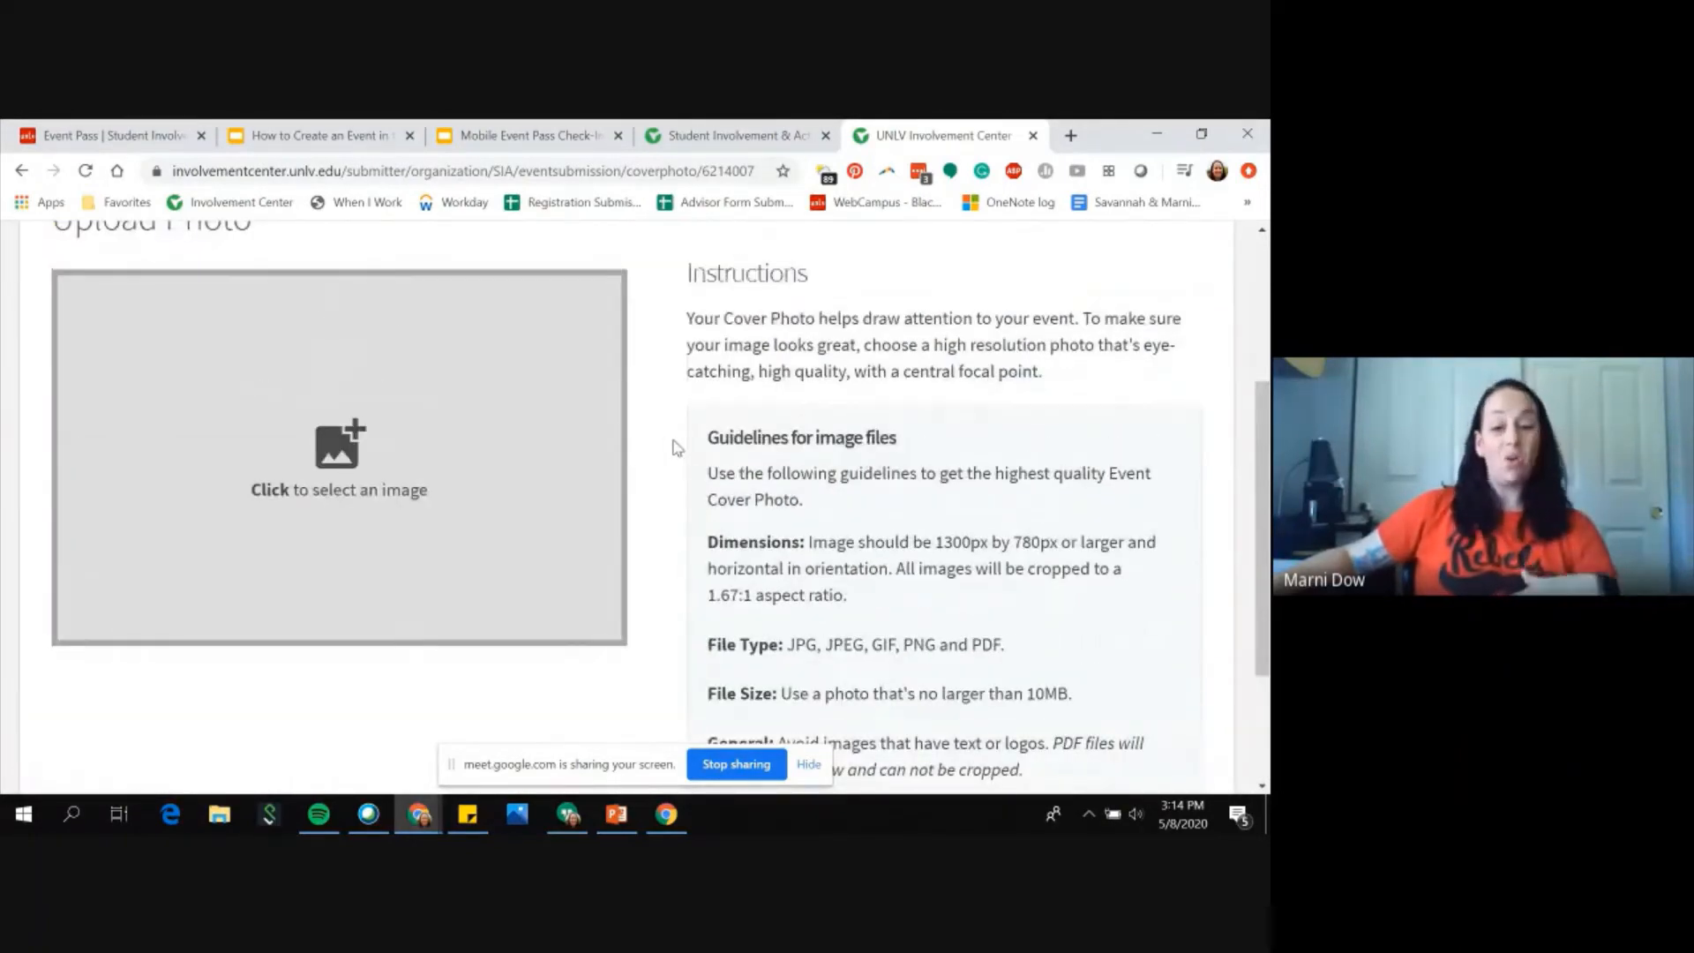
{"action": "scroll", "coordinate": [676, 447], "scroll_direction": "up", "scroll_amount": 1}
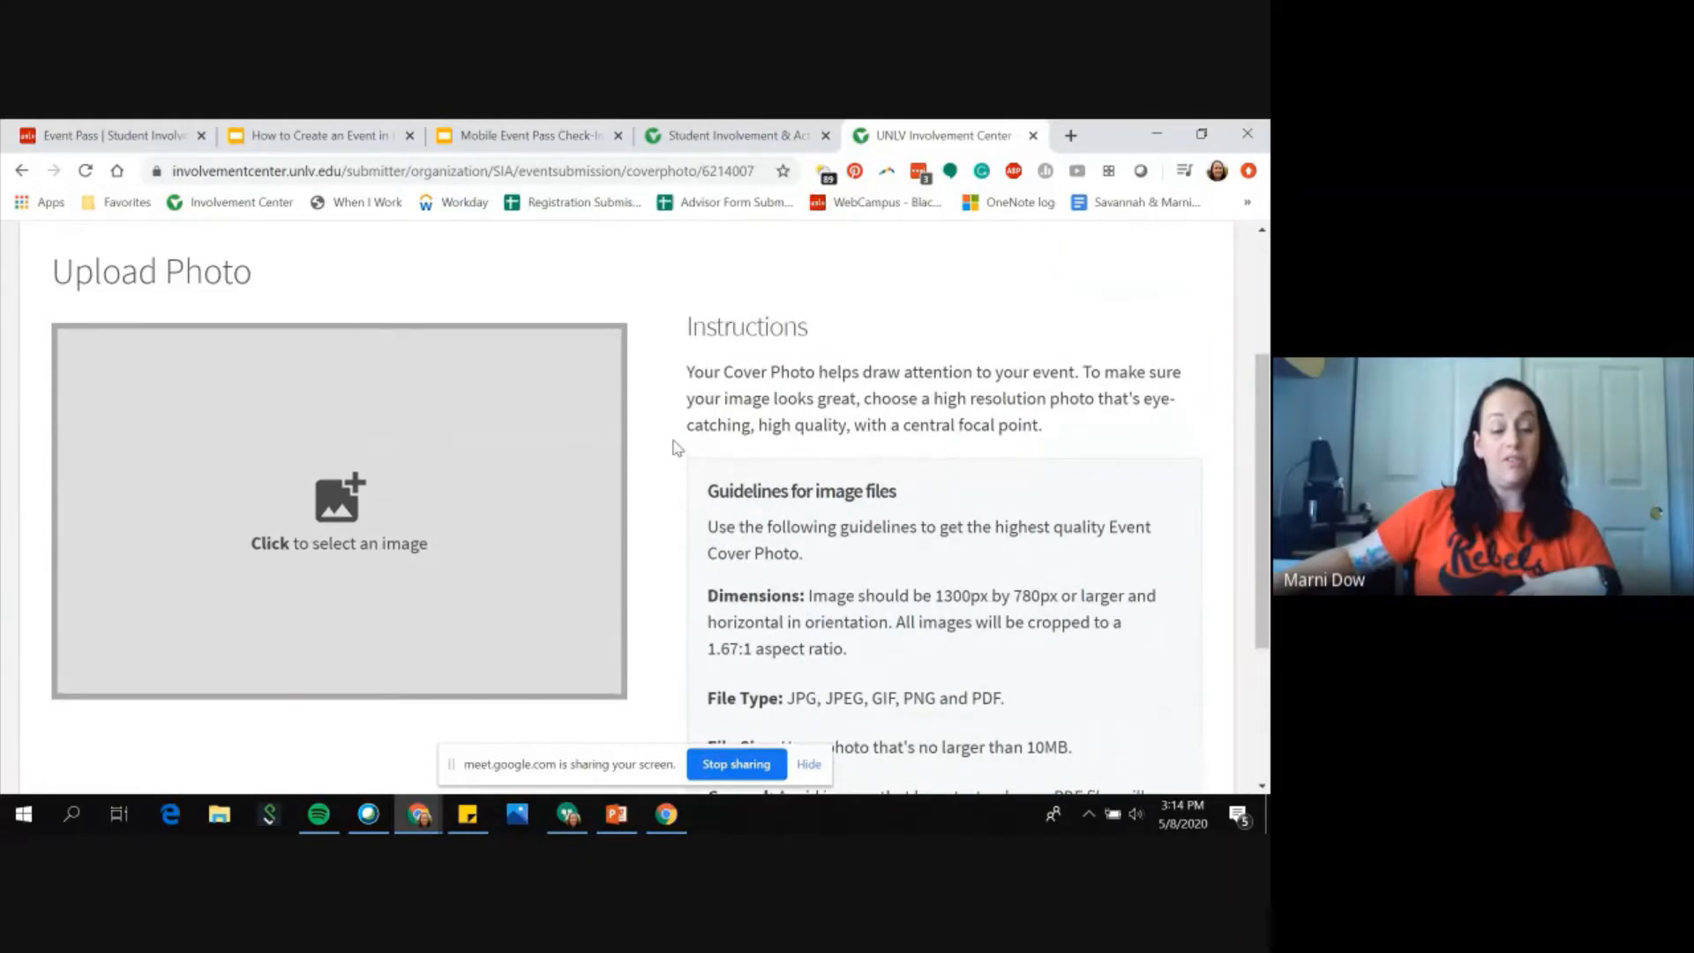
{"action": "scroll", "coordinate": [676, 447], "scroll_direction": "up", "scroll_amount": 2}
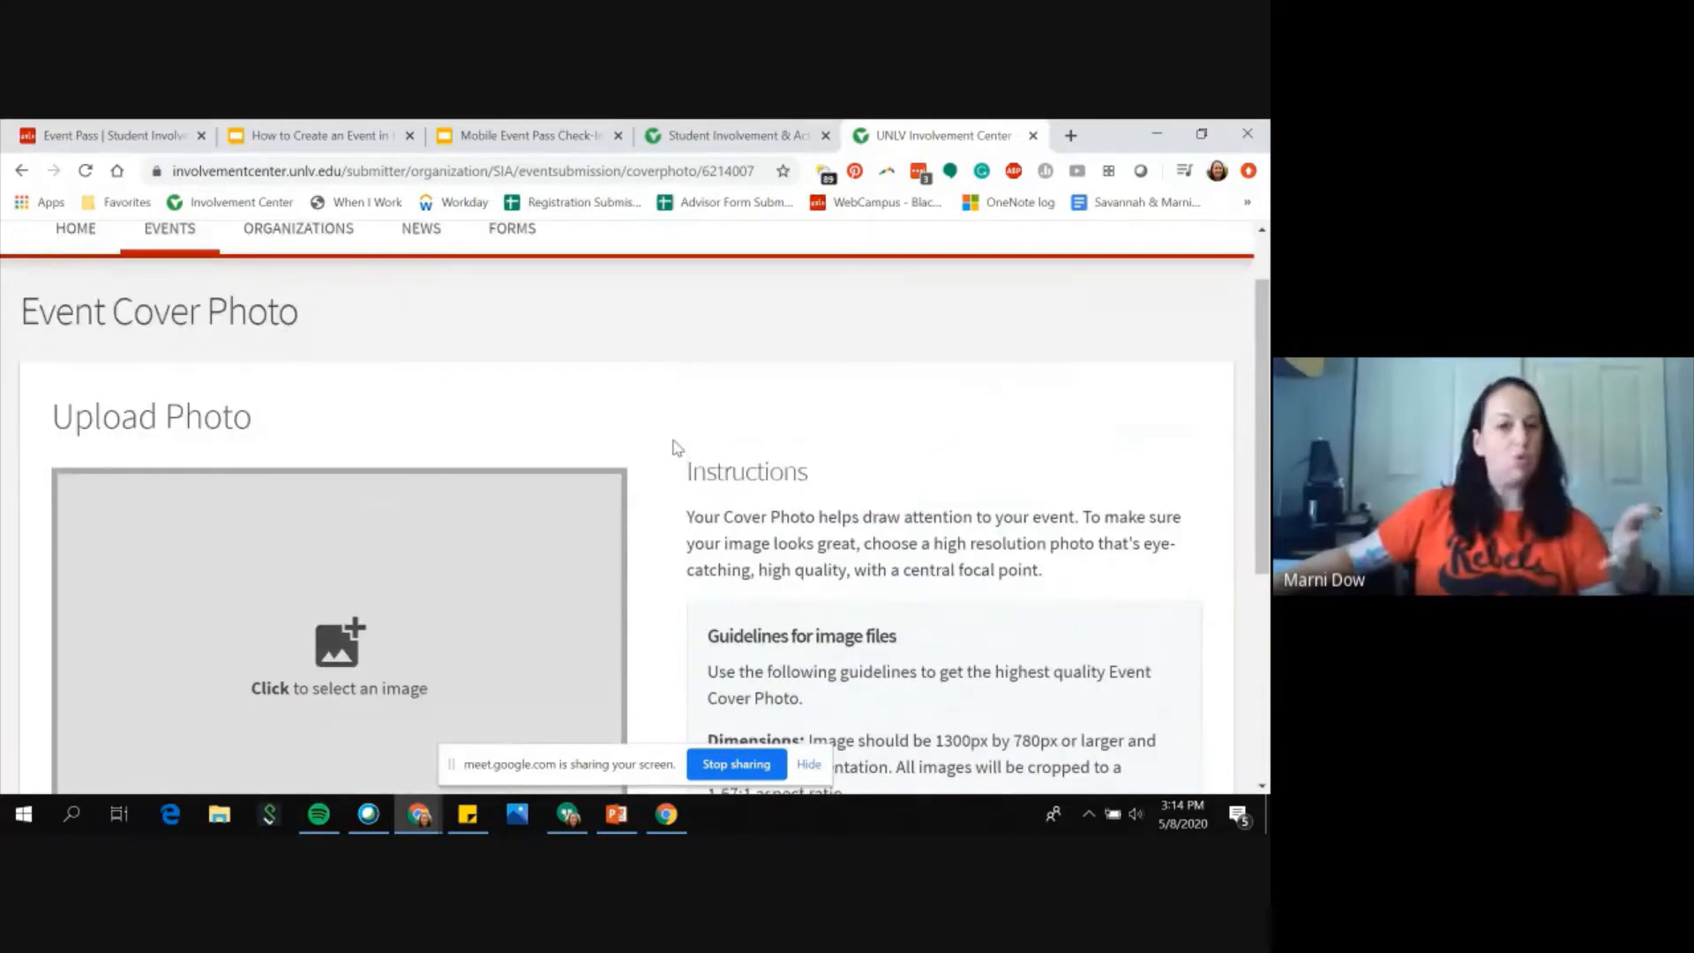
Step: Skip the cover photo upload and complete the event submission without custom fields
{"action": "scroll", "coordinate": [676, 447], "scroll_direction": "down", "scroll_amount": 3}
{"action": "scroll", "coordinate": [676, 447], "scroll_direction": "down", "scroll_amount": 1}
{"action": "scroll", "coordinate": [676, 448], "scroll_direction": "down", "scroll_amount": 2}
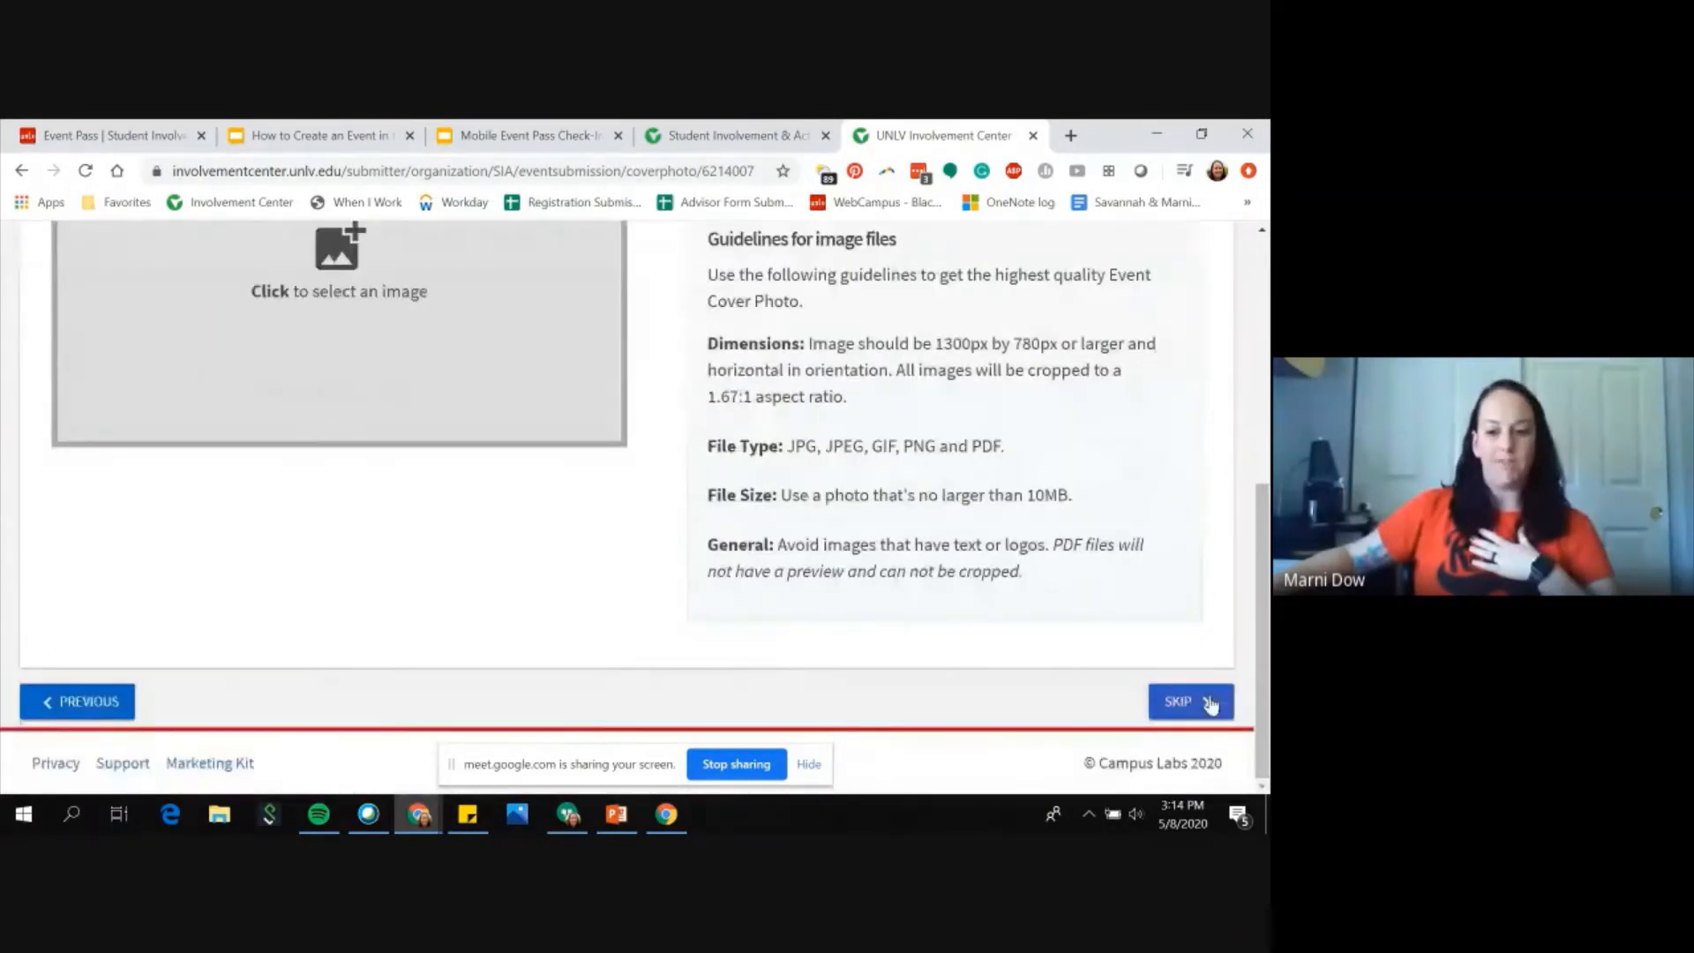
{"action": "left_click", "coordinate": [1206, 704]}
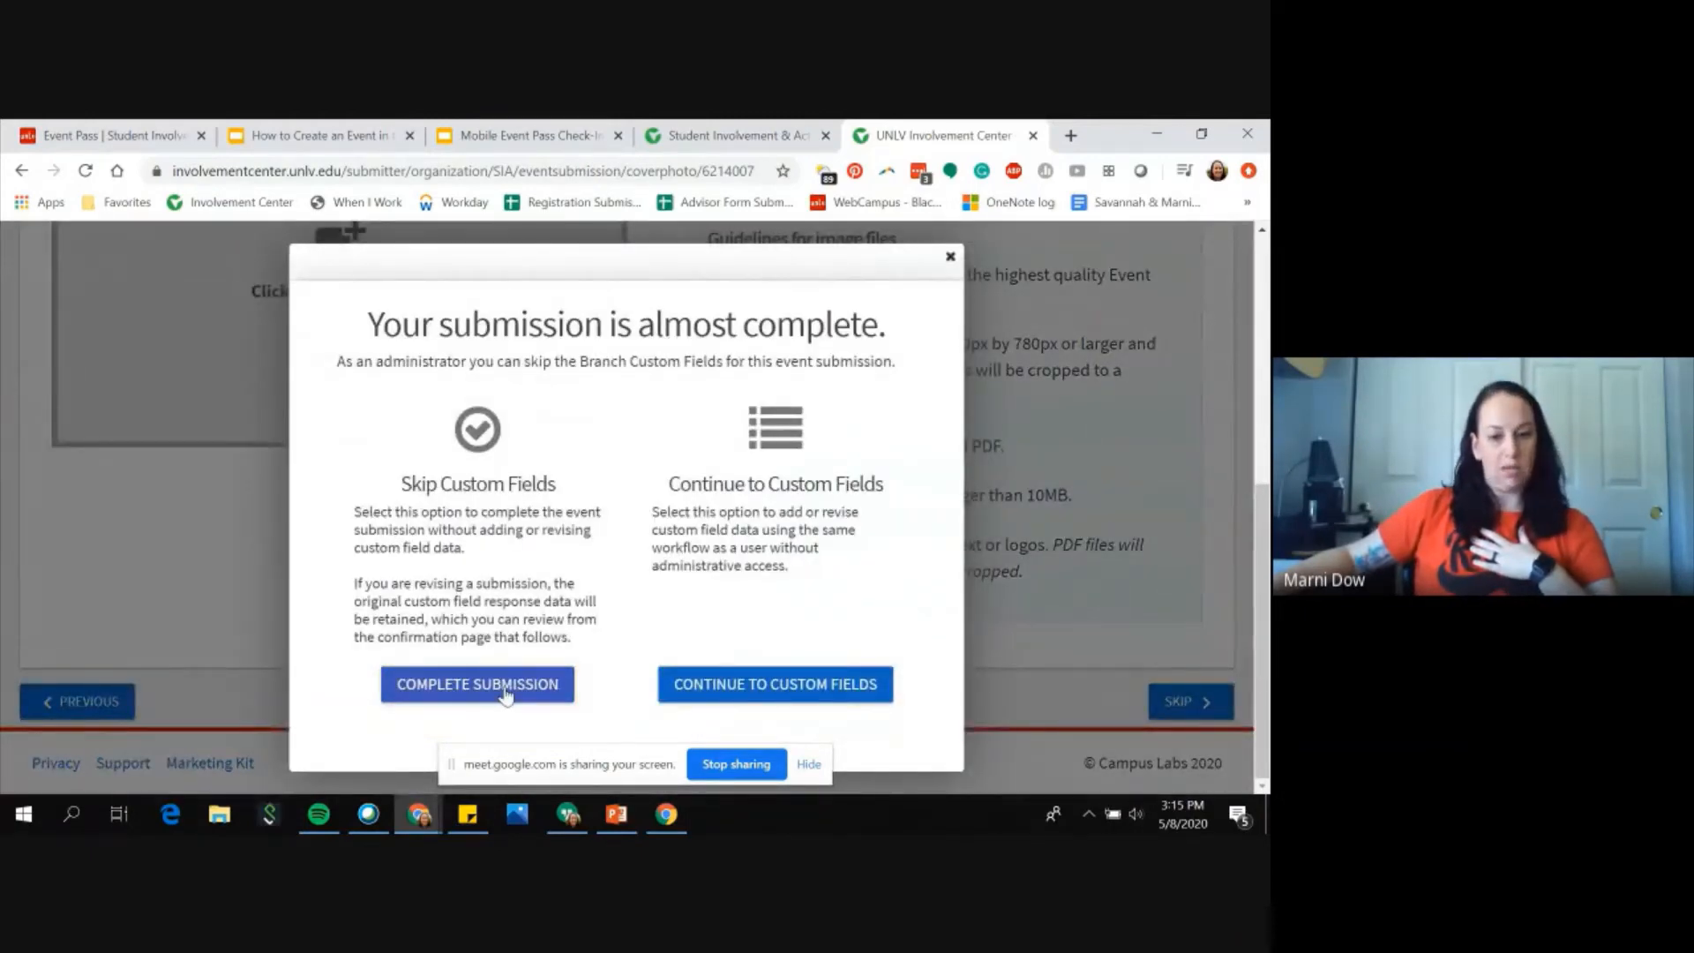
{"action": "left_click", "coordinate": [507, 695]}
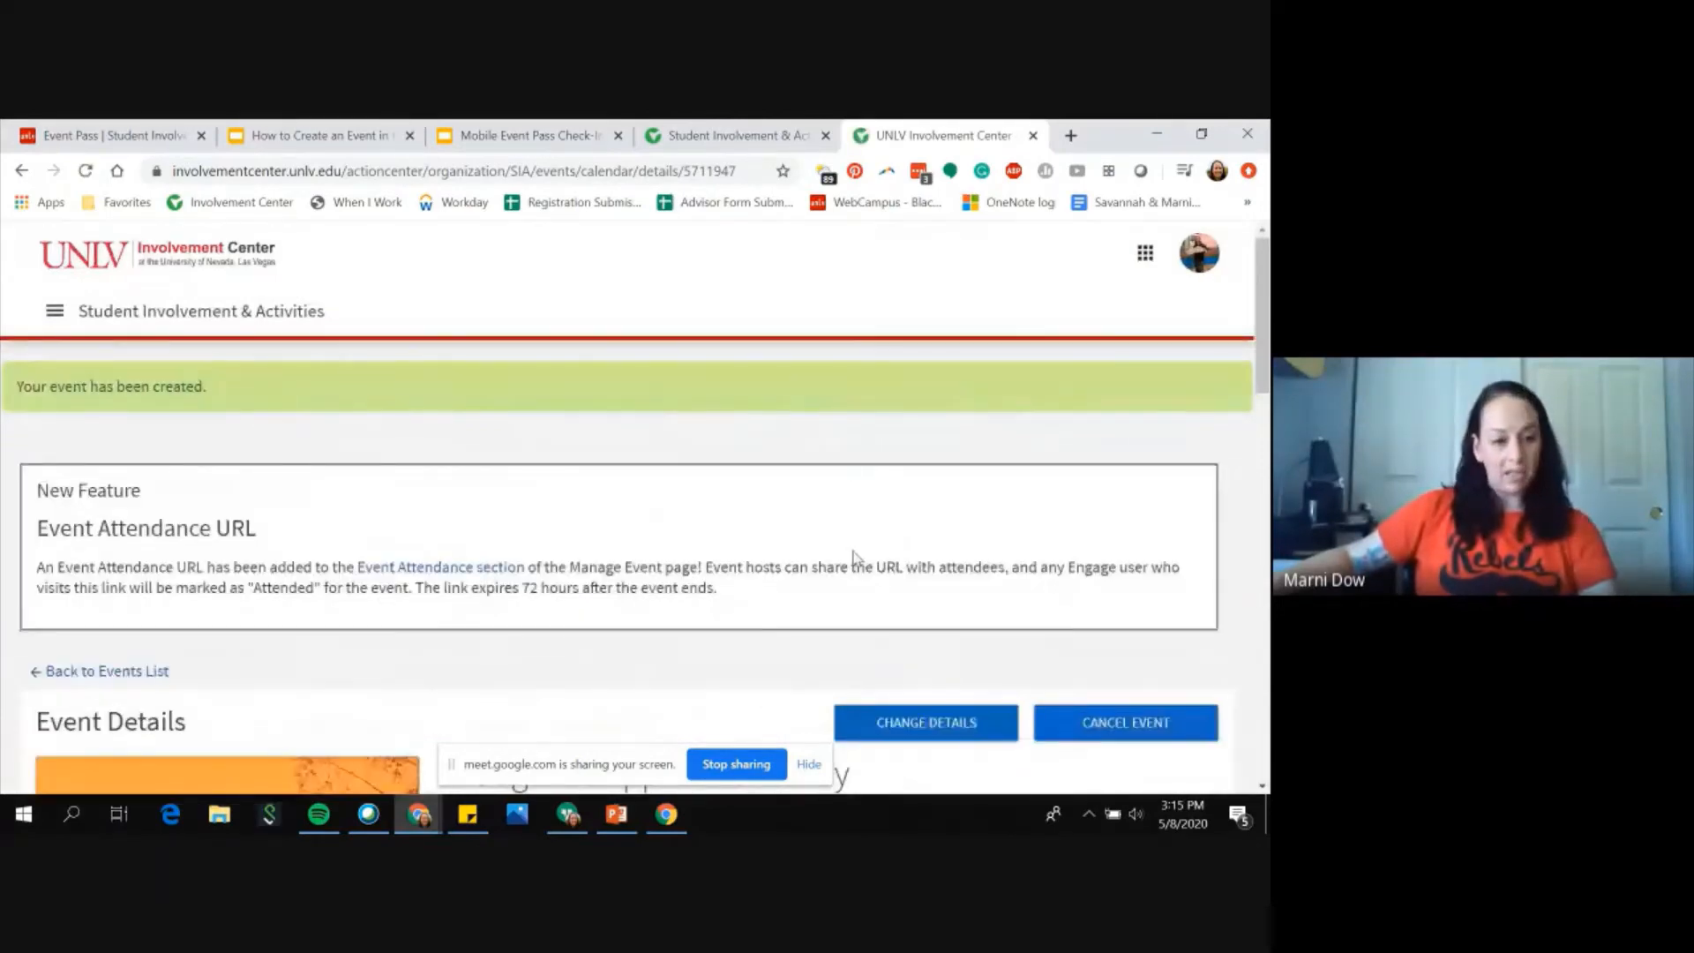
Step: Review the created event's details page
{"action": "scroll", "coordinate": [854, 558], "scroll_direction": "down", "scroll_amount": 1}
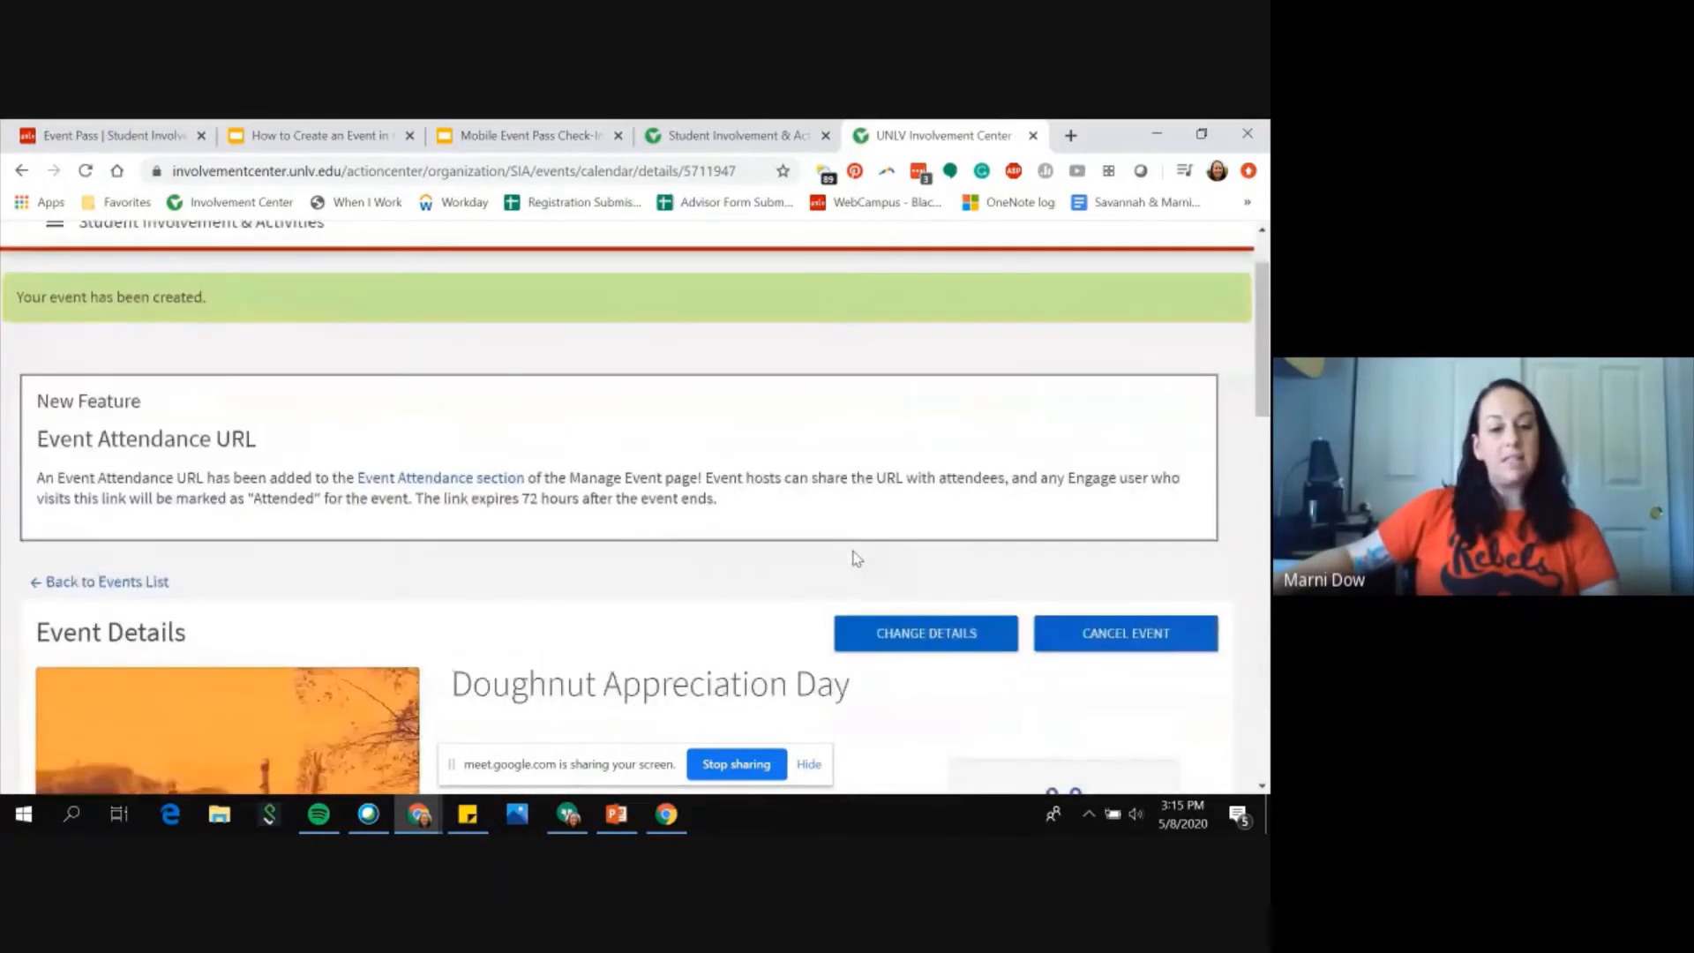
{"action": "scroll", "coordinate": [929, 698], "scroll_direction": "down", "scroll_amount": 2}
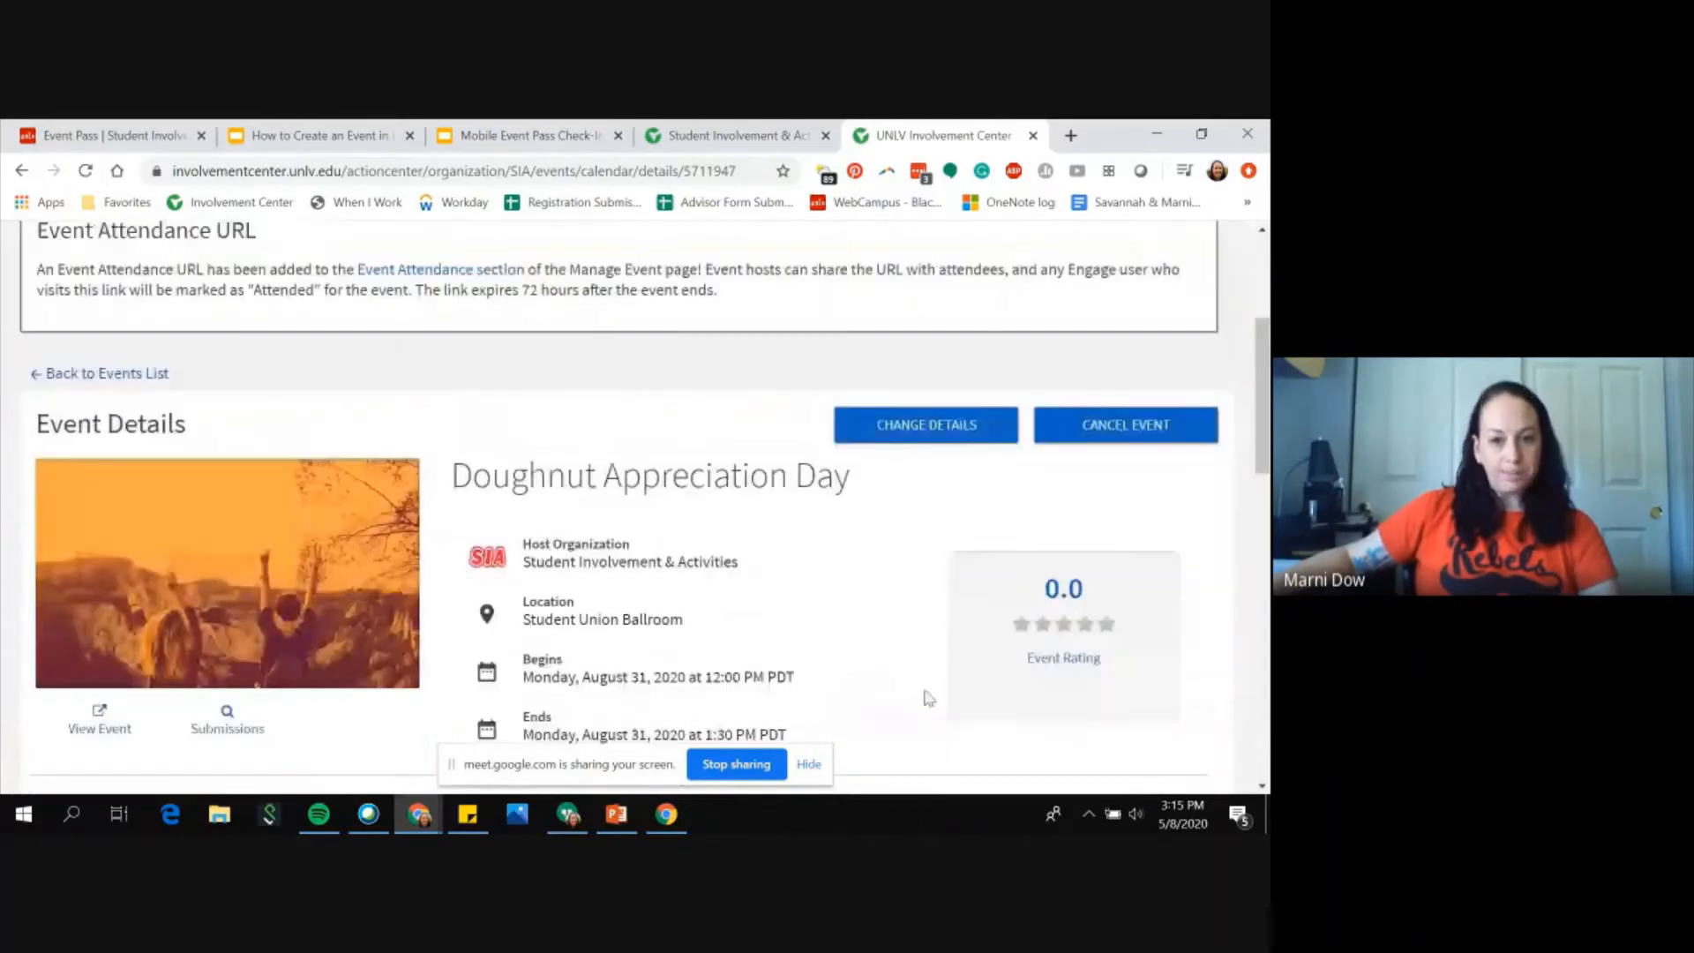
{"action": "scroll", "coordinate": [928, 698], "scroll_direction": "down", "scroll_amount": 2}
{"action": "scroll", "coordinate": [896, 531], "scroll_direction": "up", "scroll_amount": 2}
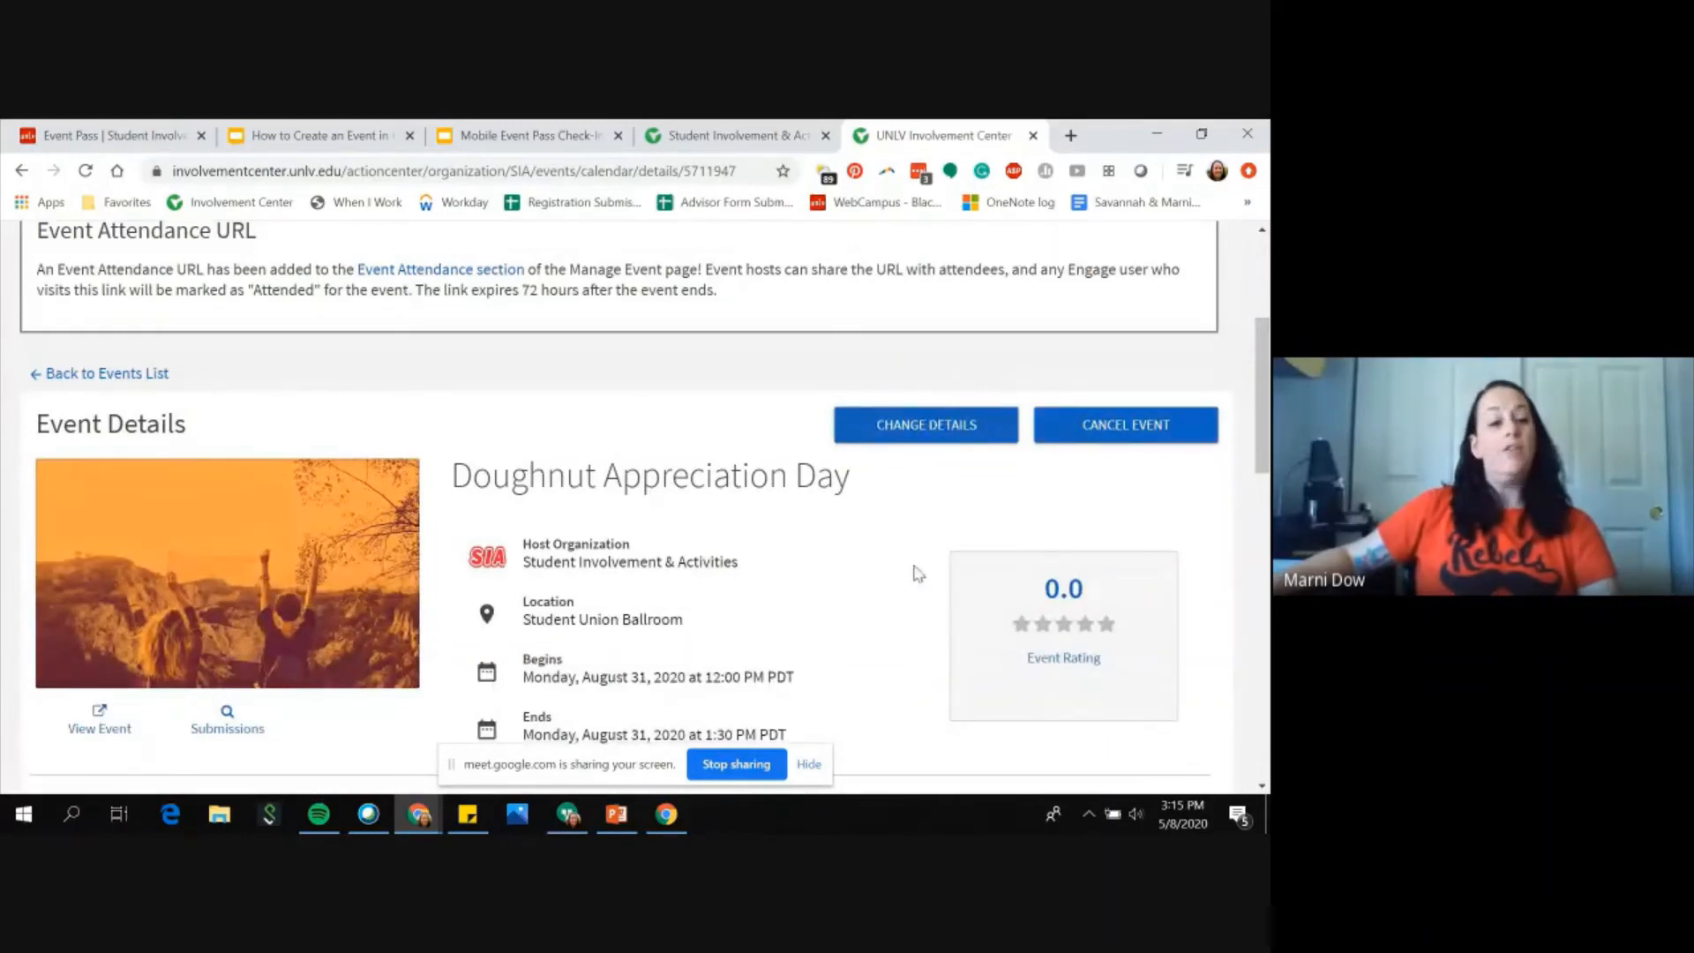
Step: Scroll through the new event's status, visibility, RSVP setting and attendance access code sections
{"action": "scroll", "coordinate": [917, 573], "scroll_direction": "down", "scroll_amount": 2}
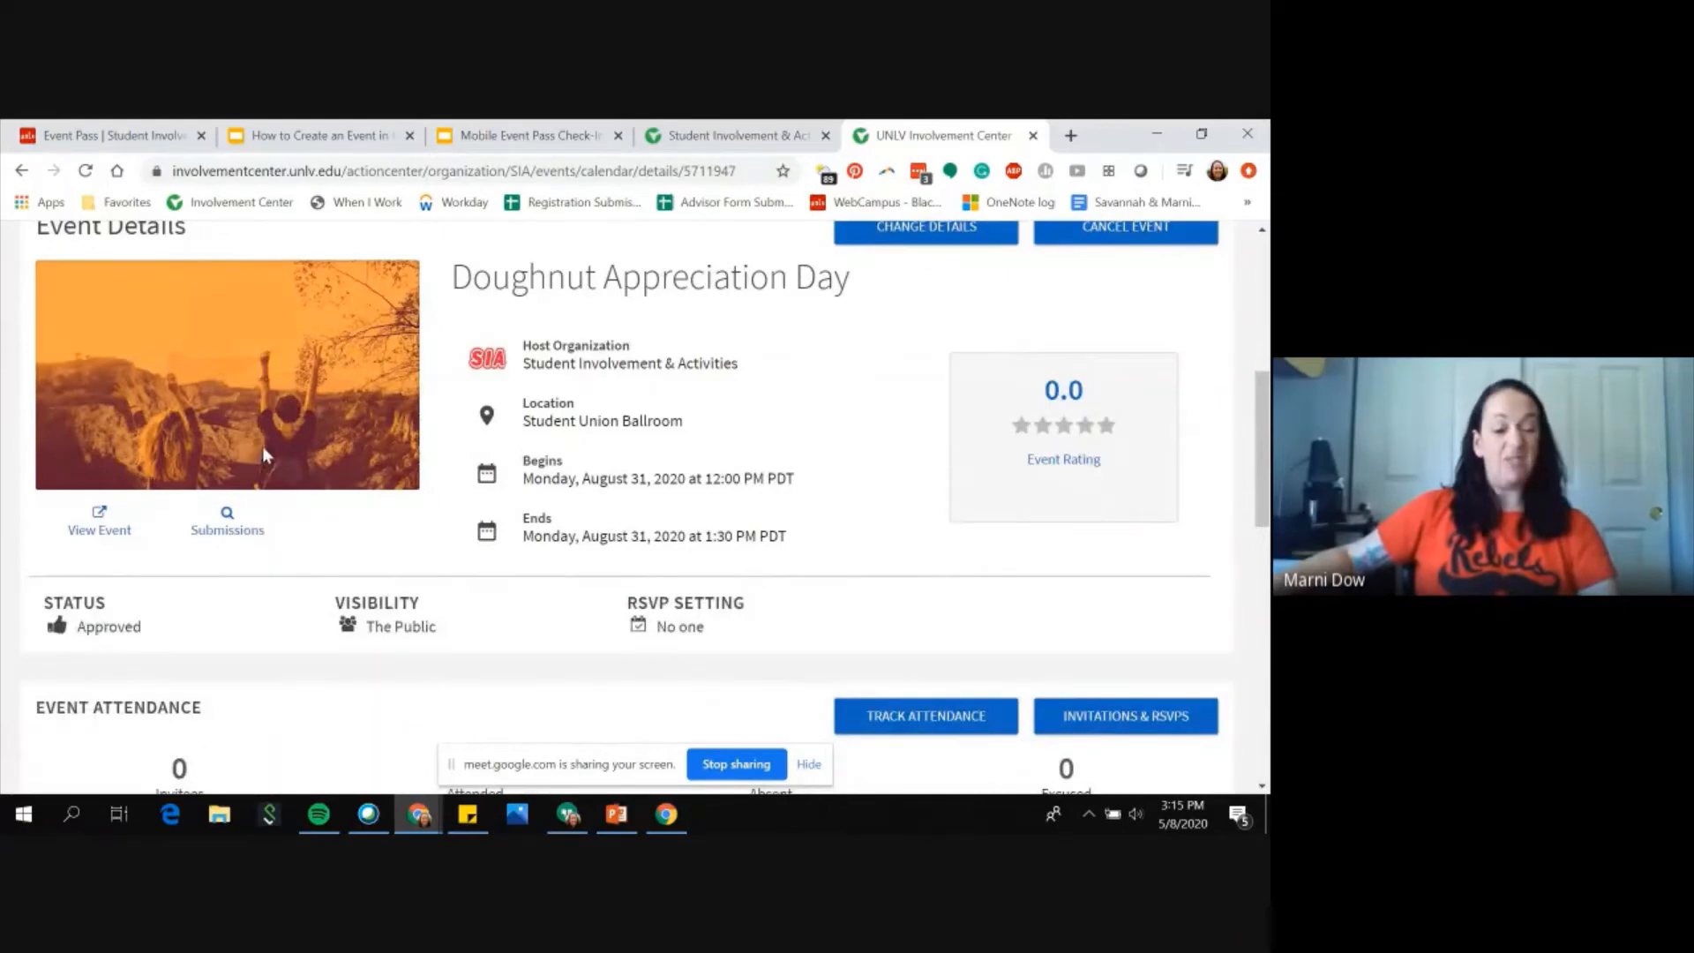
{"action": "scroll", "coordinate": [264, 454], "scroll_direction": "down", "scroll_amount": 3}
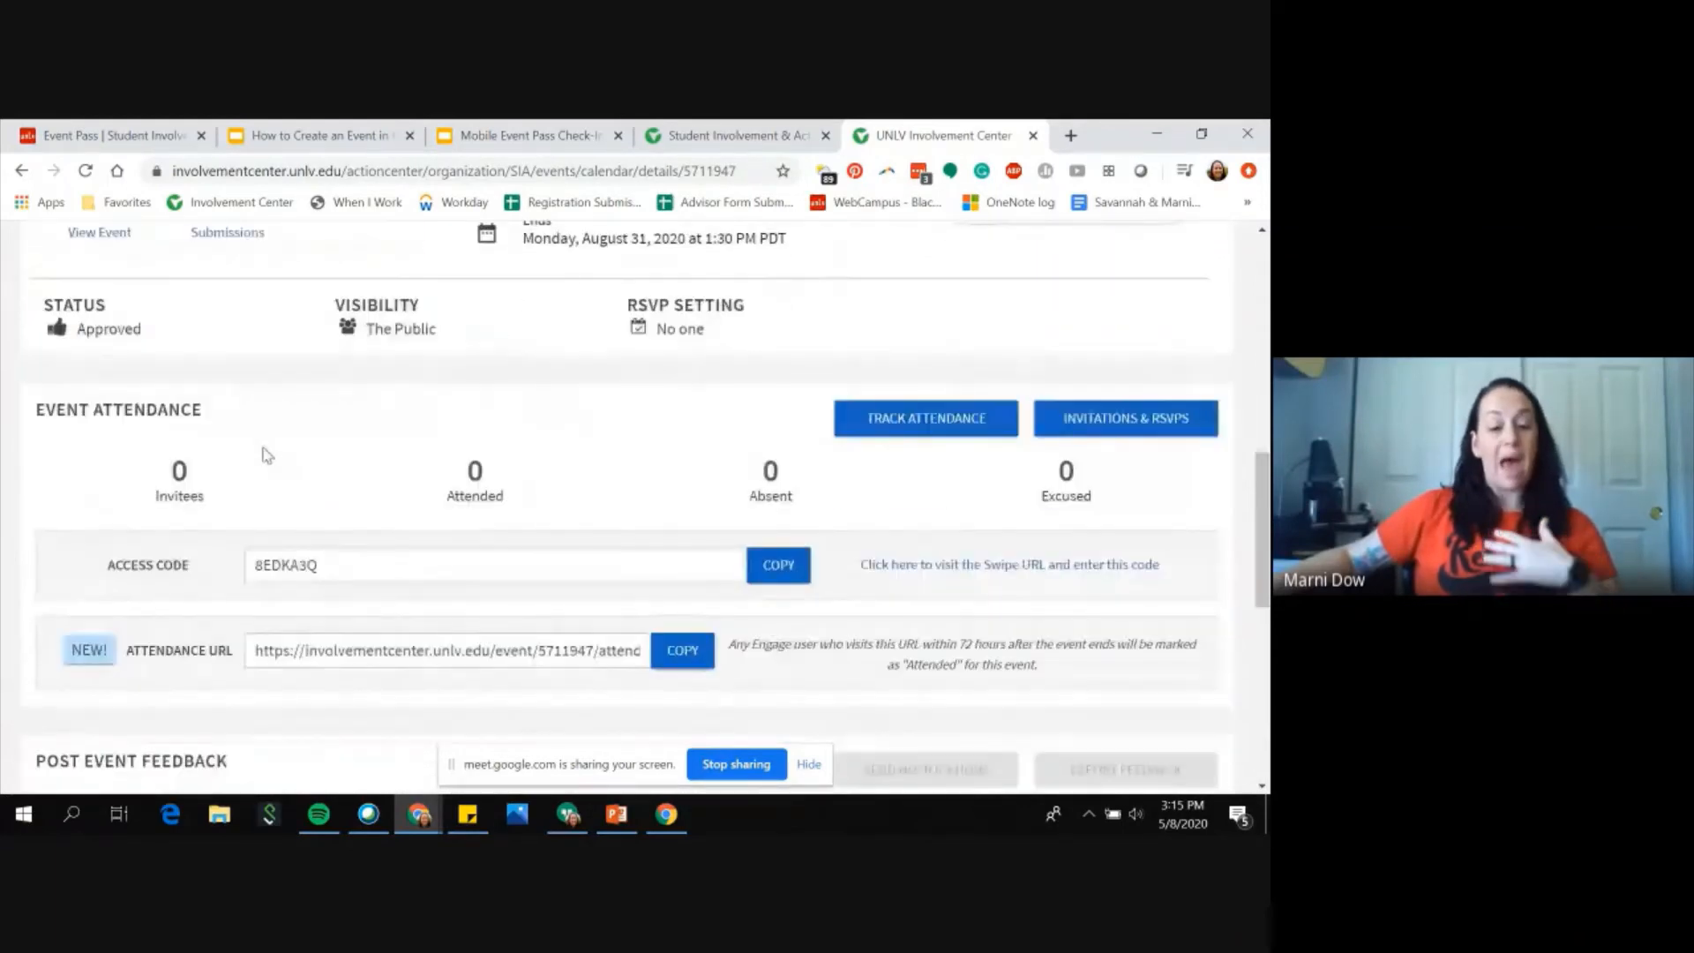
{"action": "scroll", "coordinate": [372, 529], "scroll_direction": "down", "scroll_amount": 2}
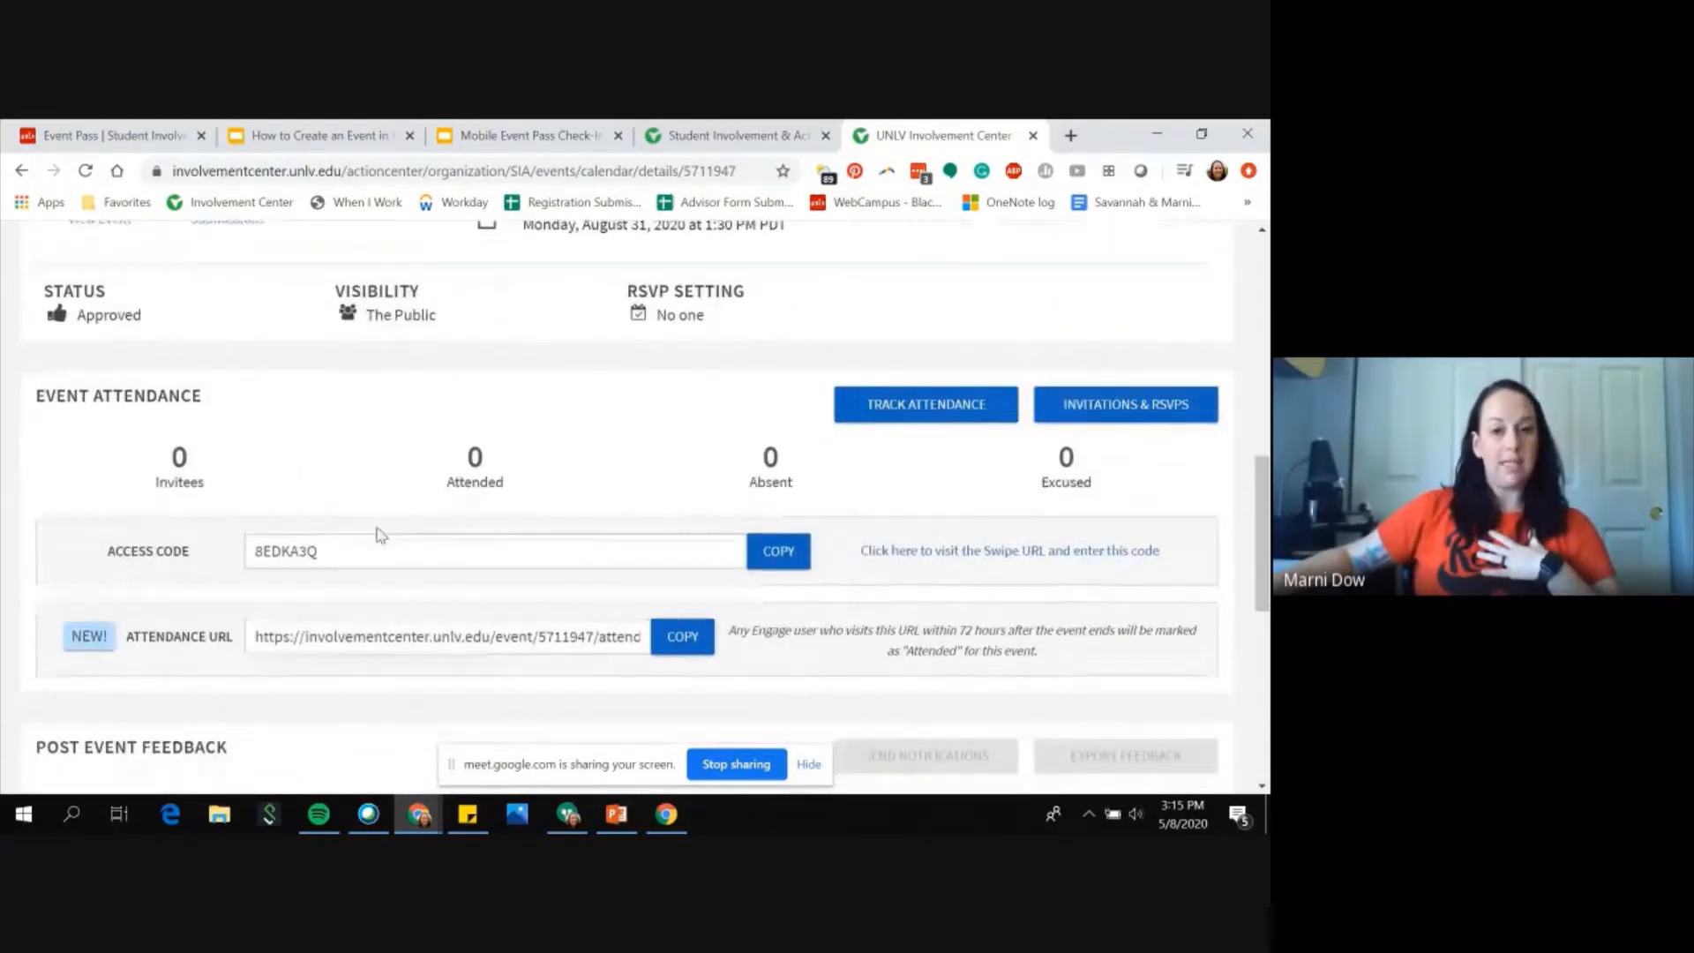
{"action": "scroll", "coordinate": [379, 529], "scroll_direction": "up", "scroll_amount": 5}
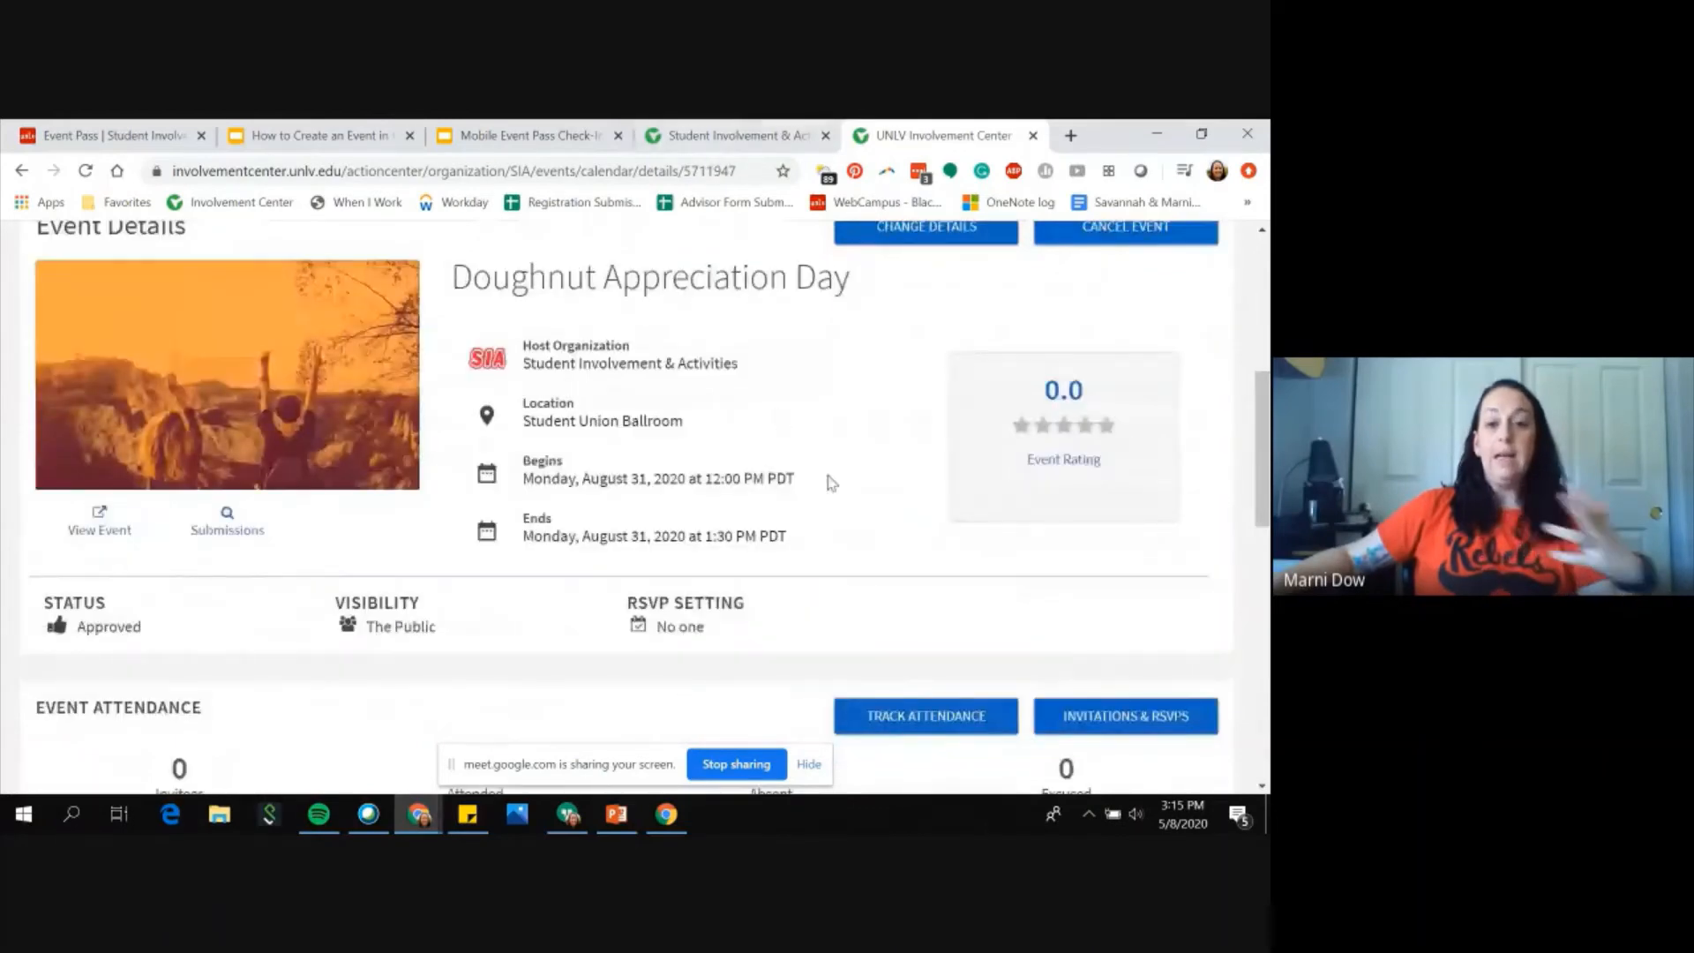
{"action": "scroll", "coordinate": [824, 479], "scroll_direction": "up", "scroll_amount": 2}
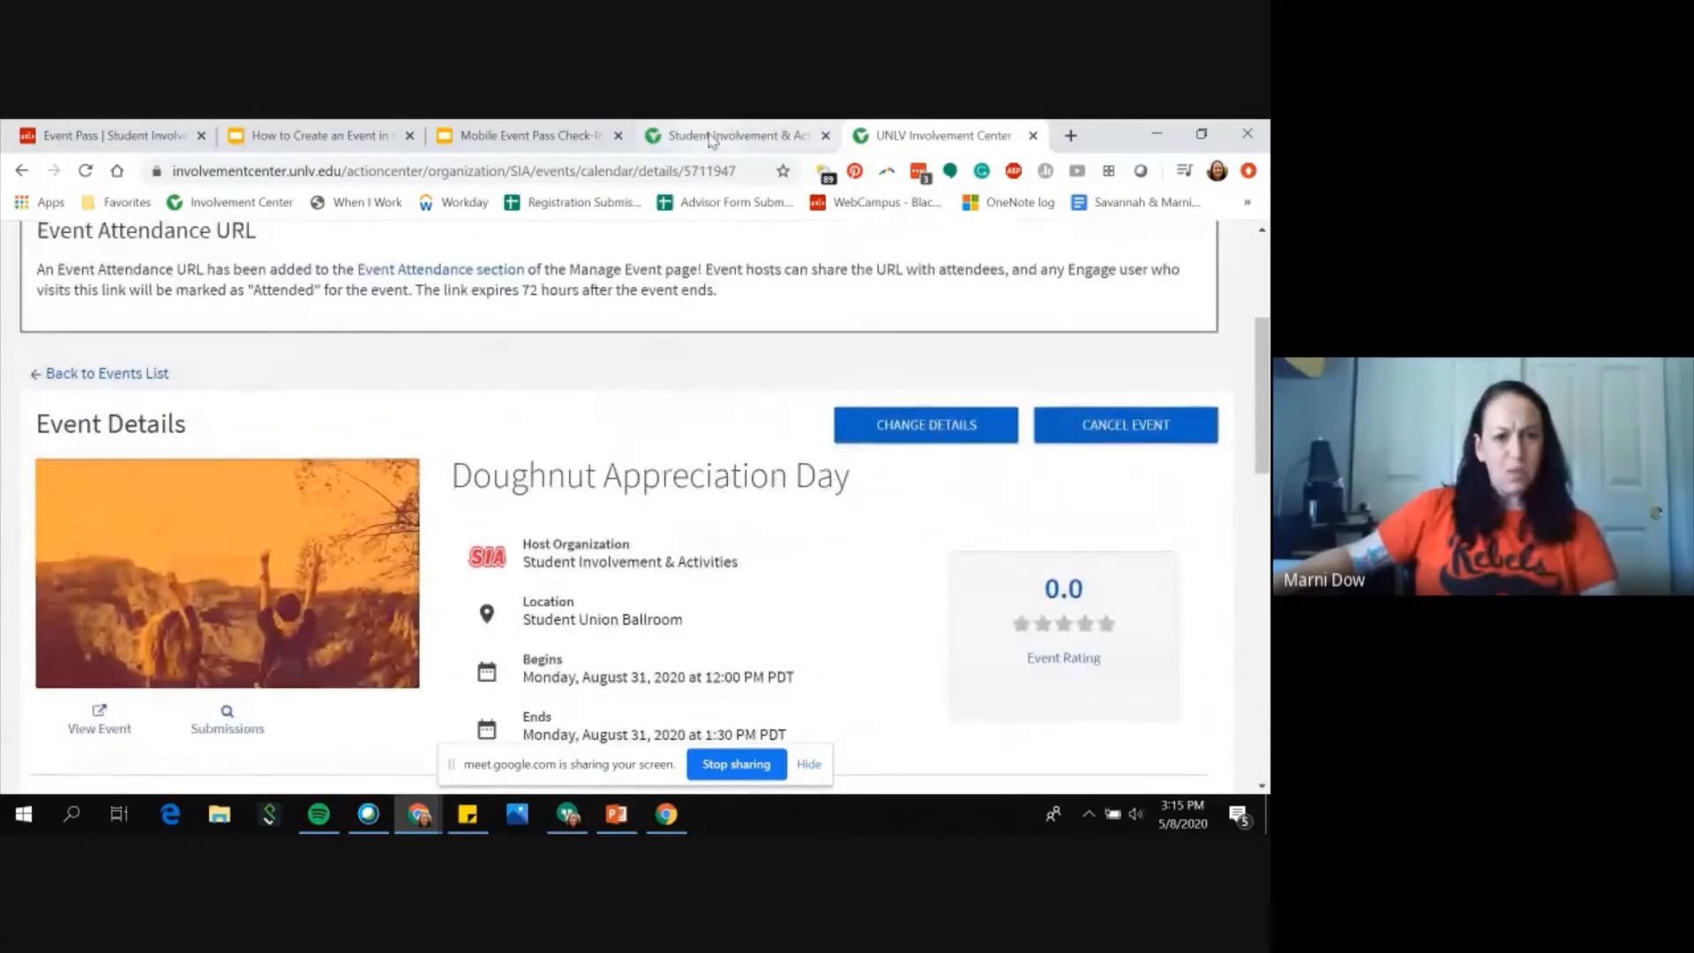
Step: Search the public Events list for "doughnuts", then clear the search box
{"action": "left_click", "coordinate": [712, 138]}
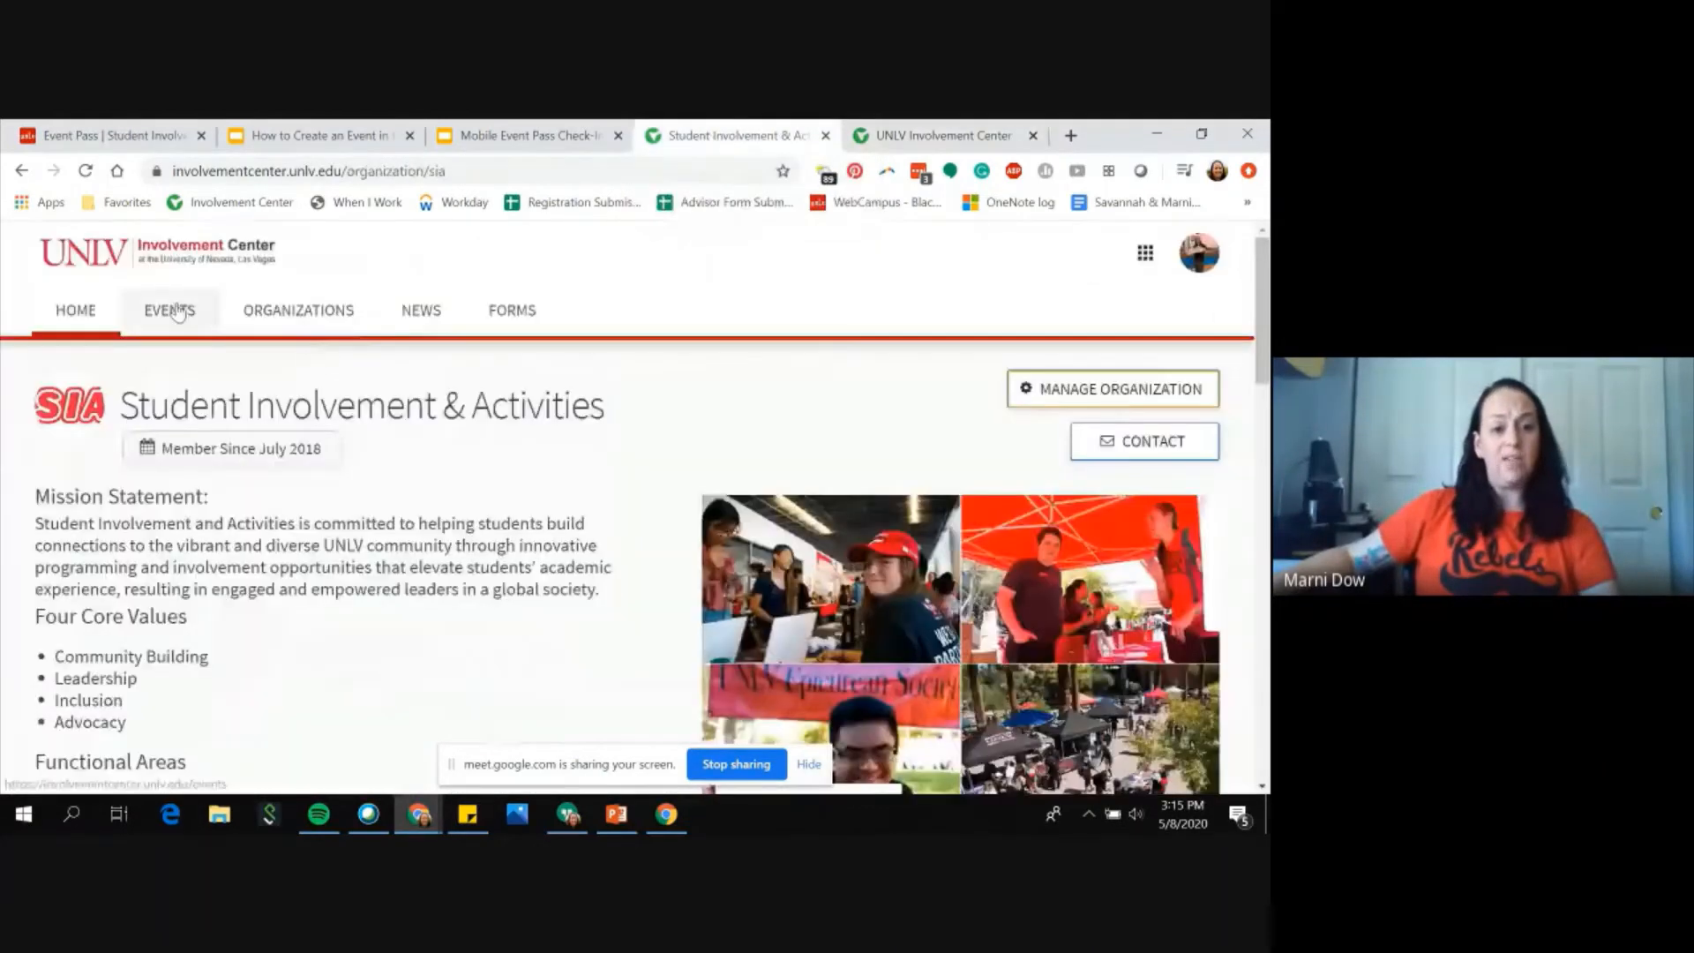
{"action": "left_click", "coordinate": [176, 313]}
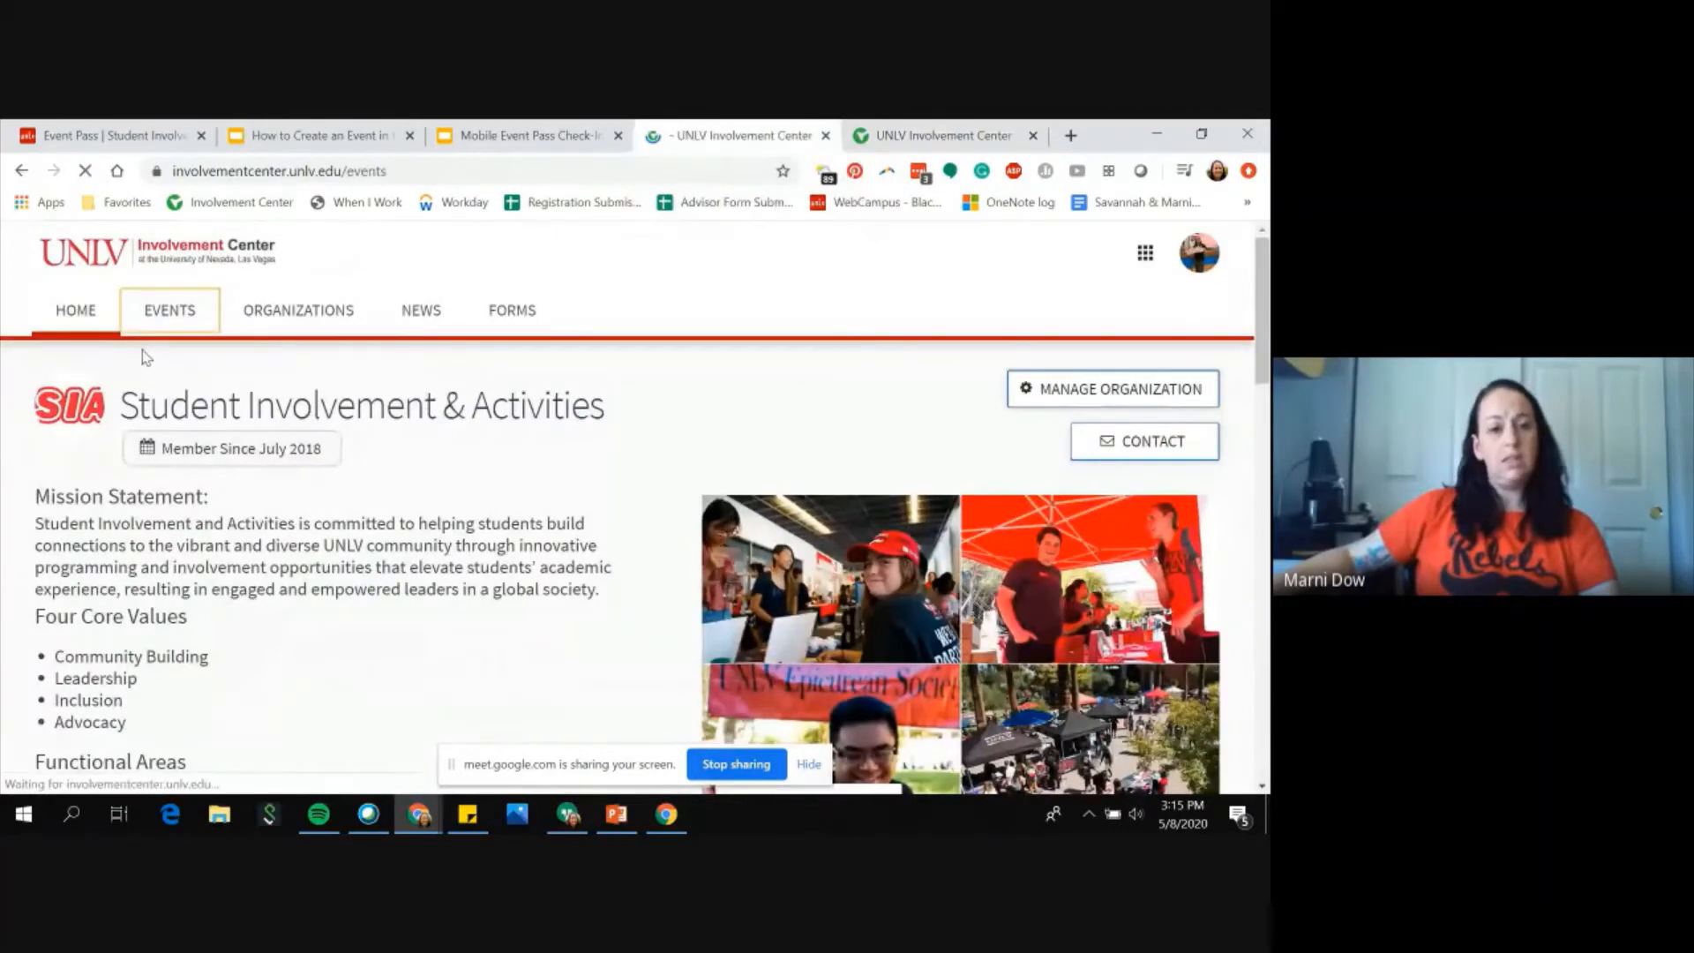
{"action": "left_click", "coordinate": [171, 469]}
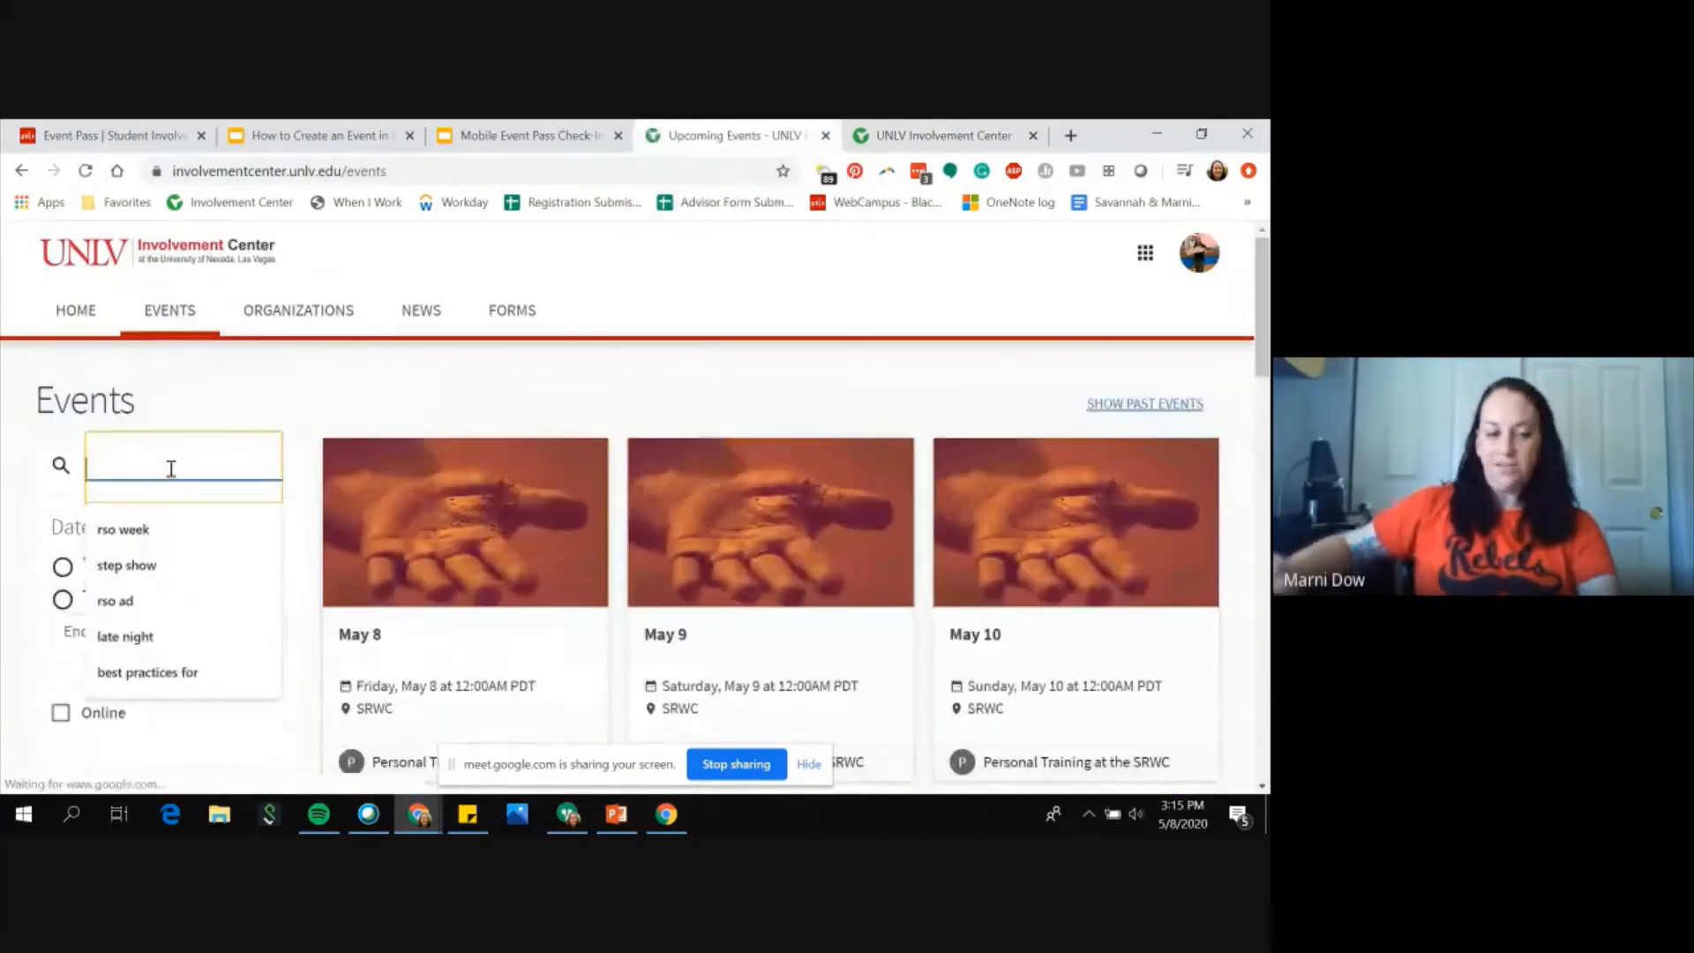
{"action": "type", "text": "doo"}
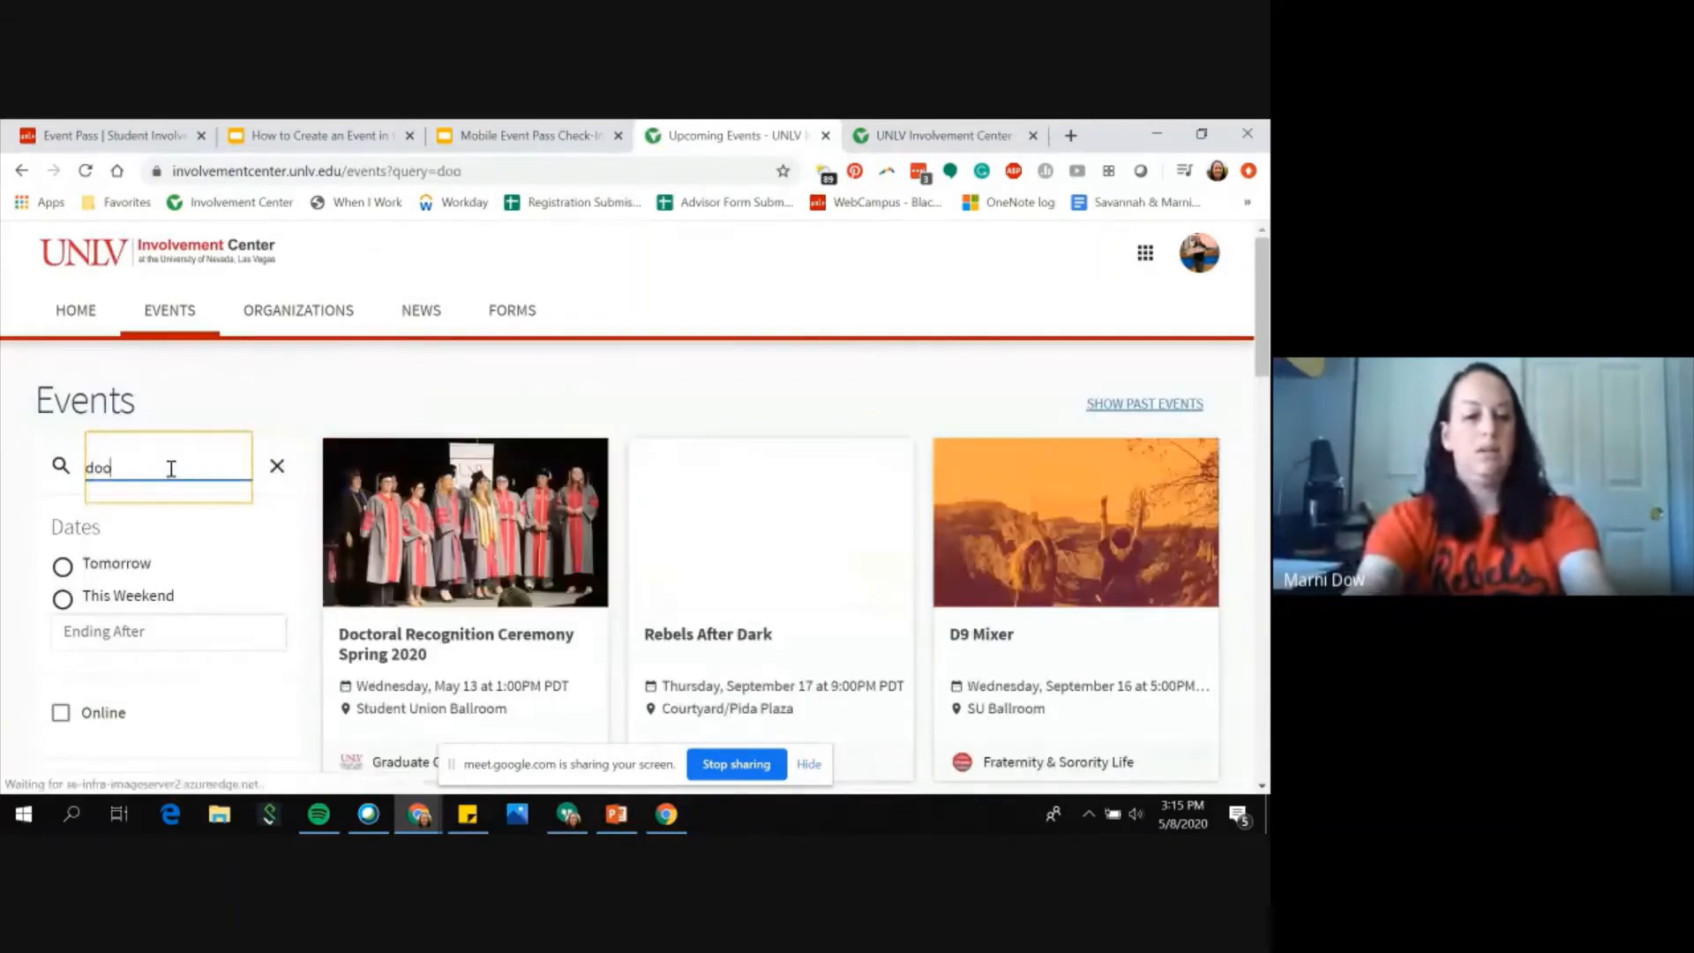
{"action": "type", "text": "ghn"}
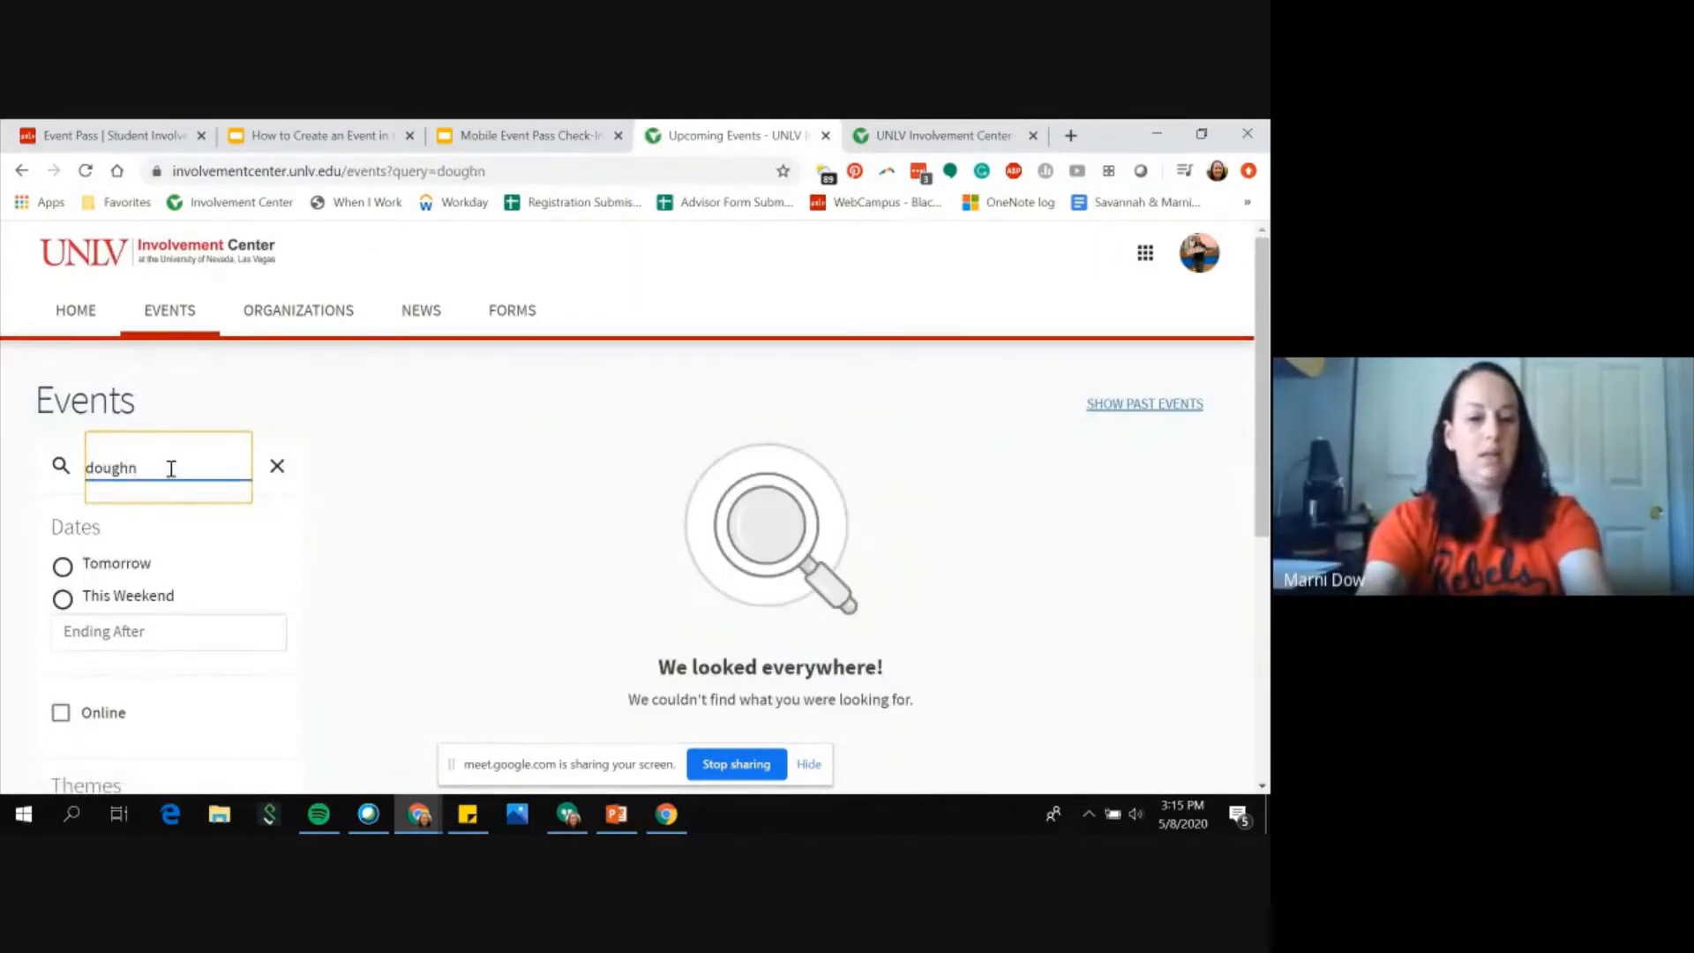
{"action": "type", "text": "uts"}
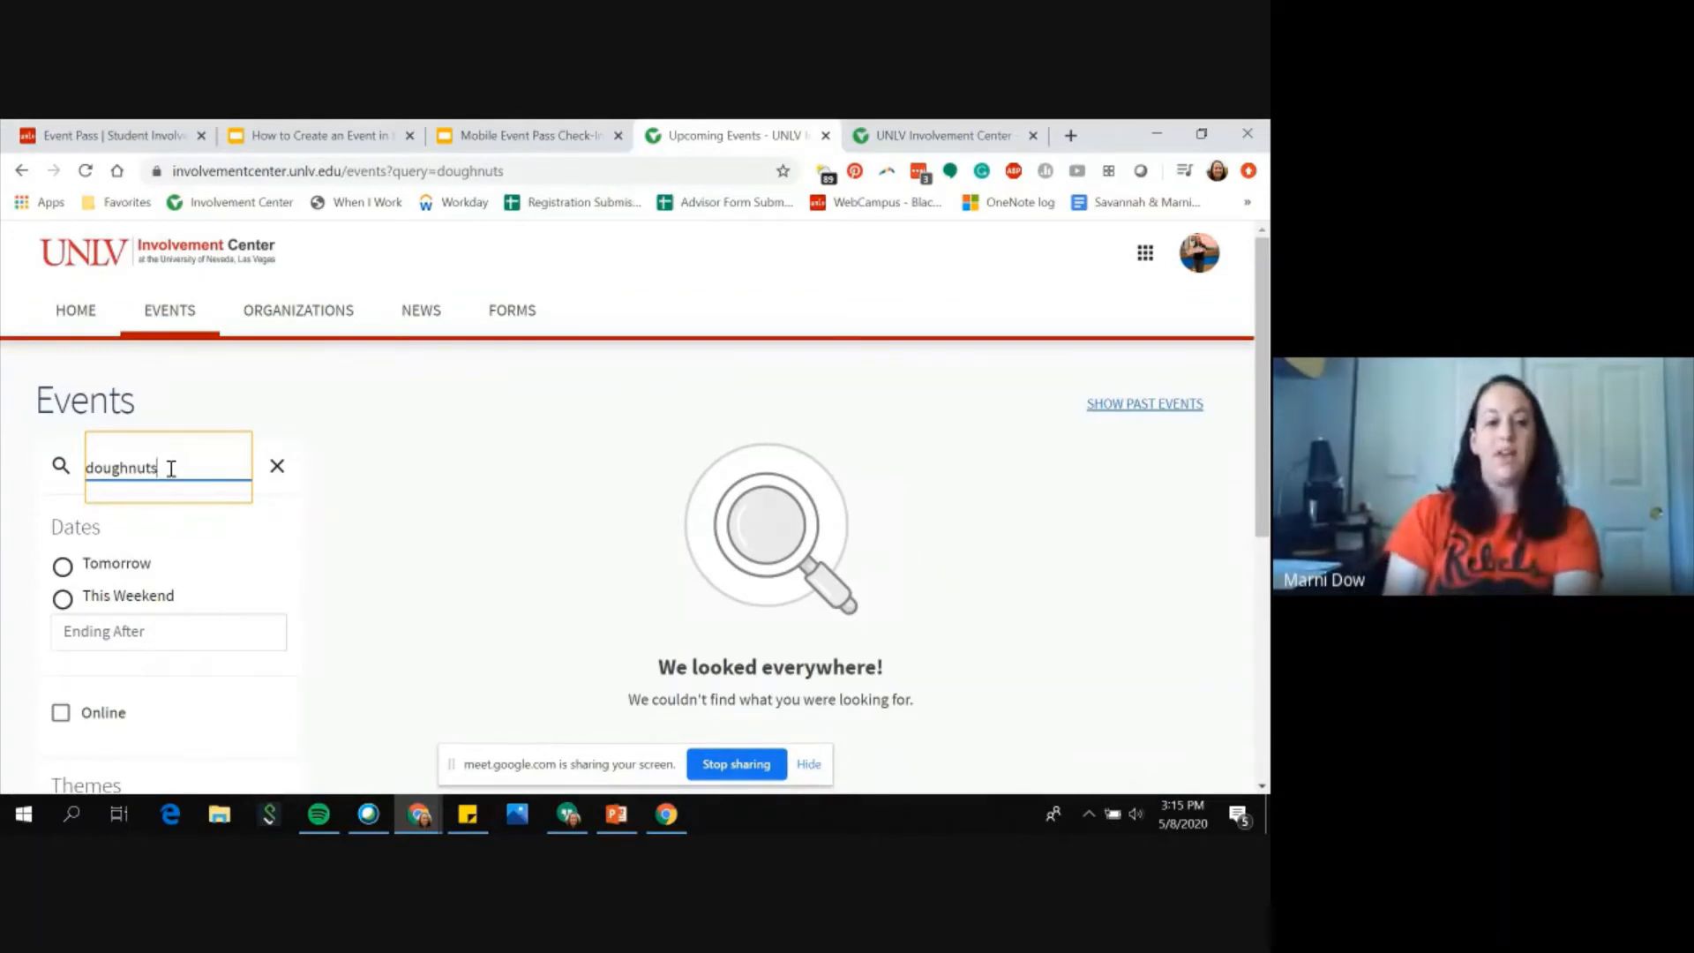
{"action": "key", "text": "BackSpace"}
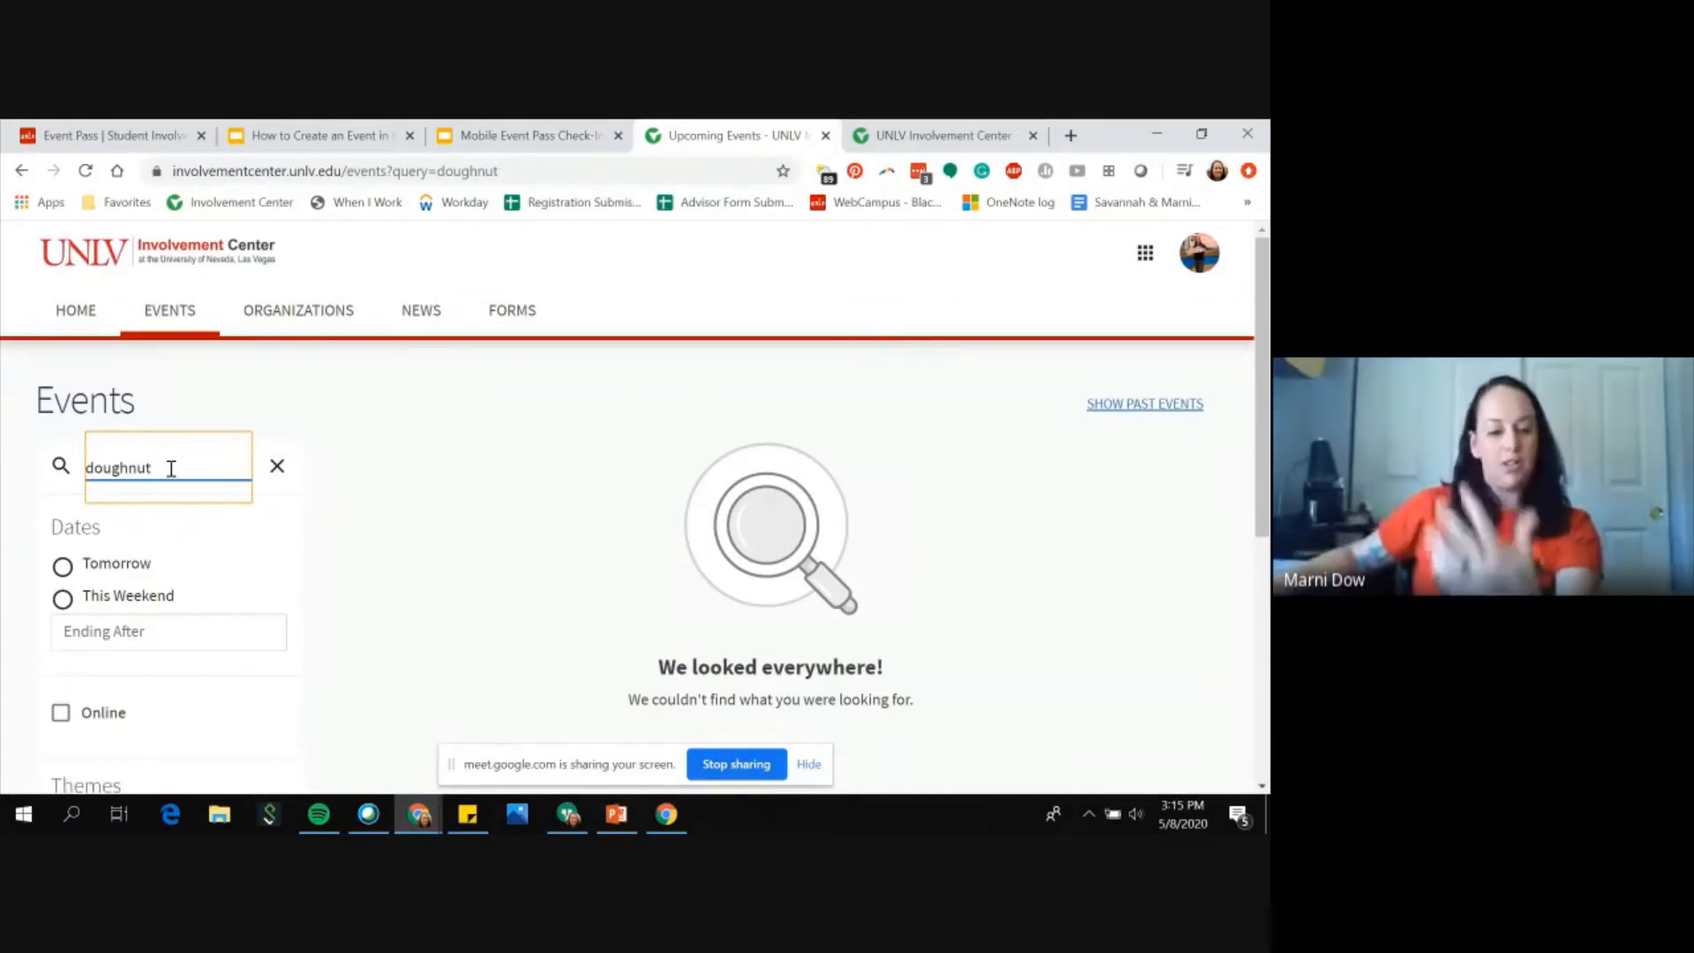
{"action": "left_click_drag", "start_coordinate": [194, 462], "coordinate": [3, 468]}
{"action": "key", "text": "BackSpace"}
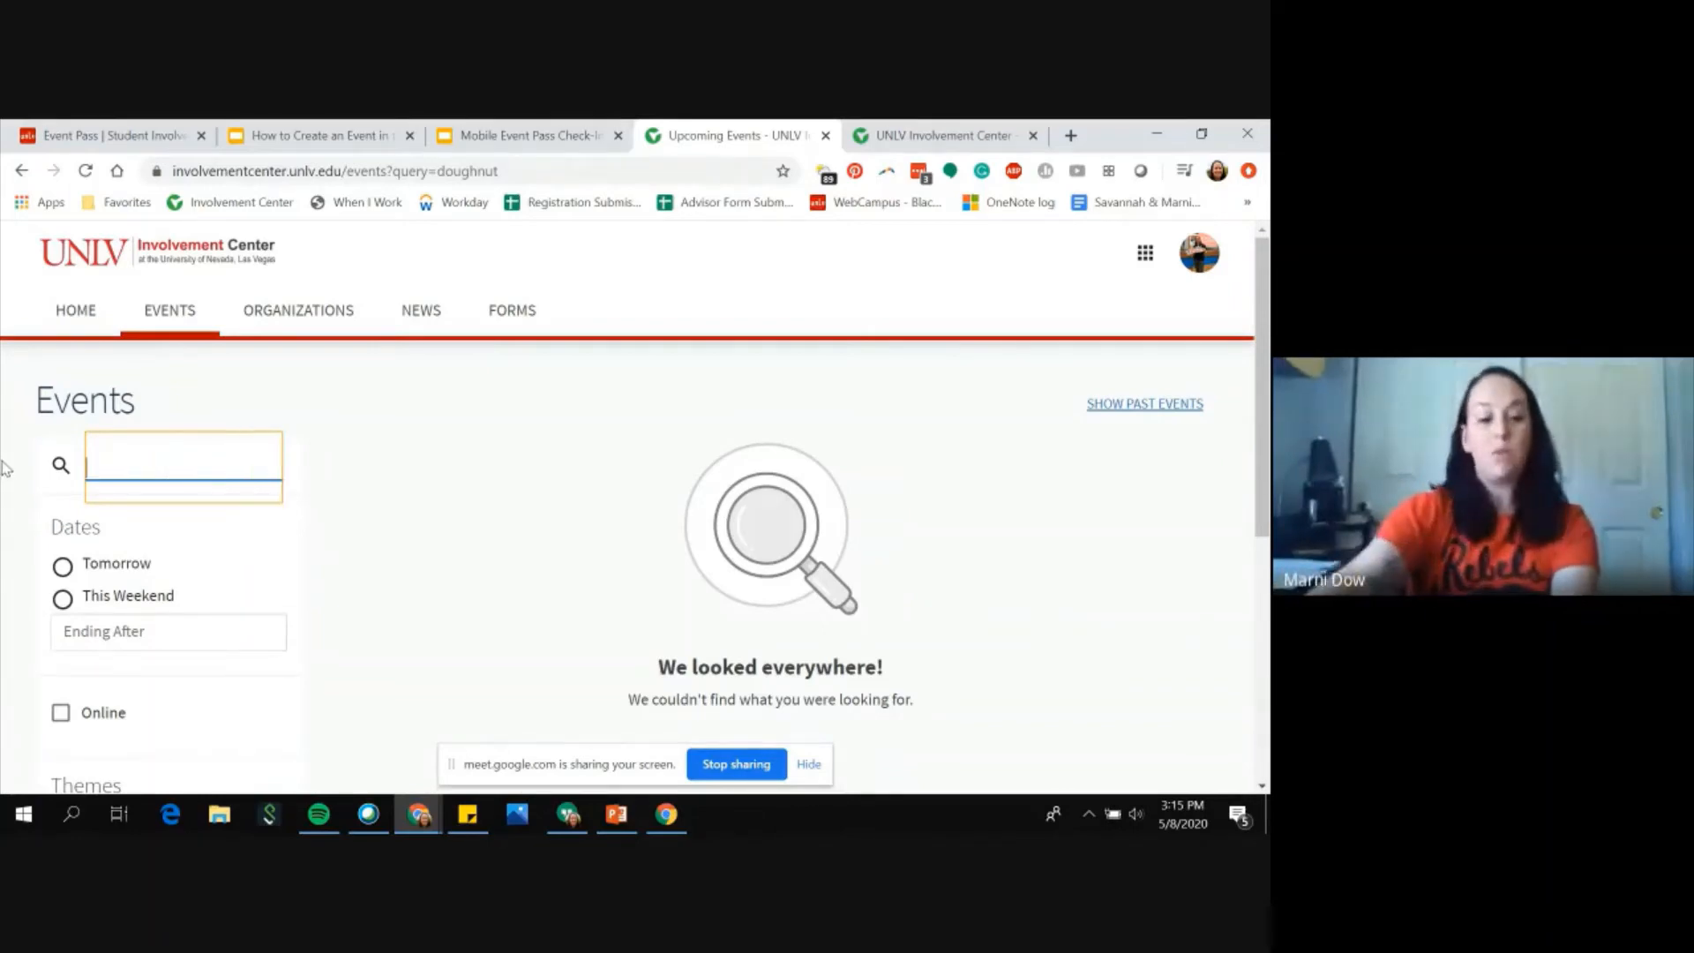
Step: Return to the Doughnut Appreciation Day event details page and review it again
{"action": "left_click", "coordinate": [950, 149]}
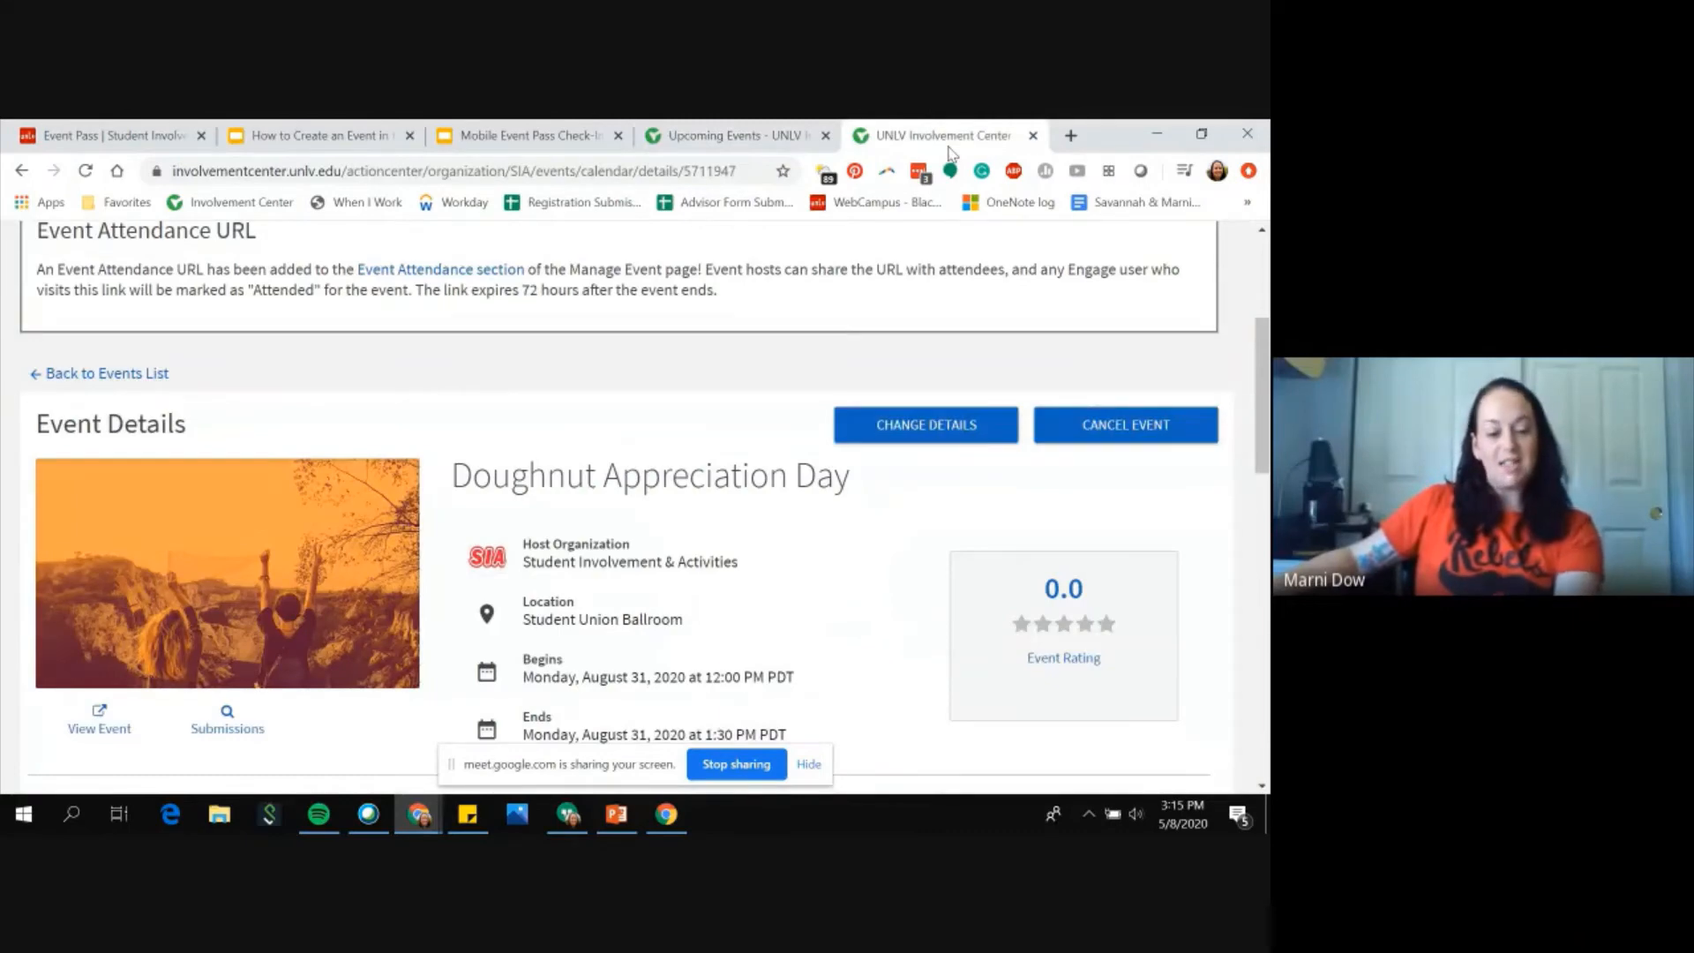
{"action": "scroll", "coordinate": [840, 573], "scroll_direction": "down", "scroll_amount": 5}
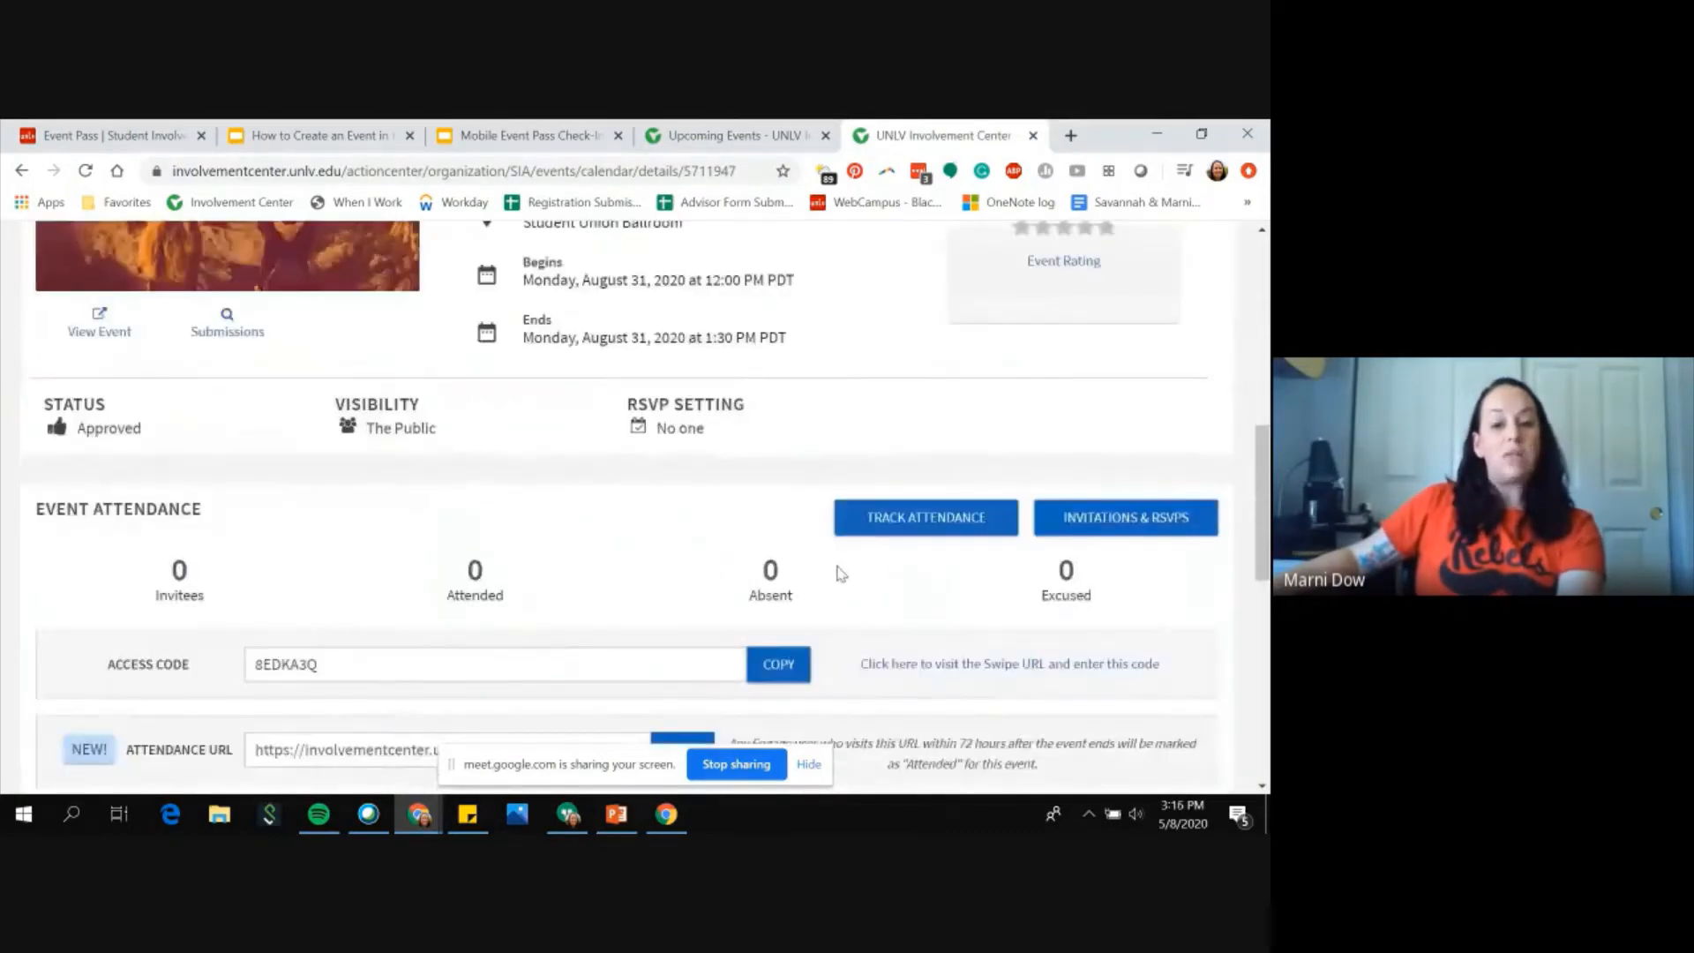
{"action": "scroll", "coordinate": [839, 569], "scroll_direction": "up", "scroll_amount": 7}
{"action": "scroll", "coordinate": [843, 564], "scroll_direction": "down", "scroll_amount": 2}
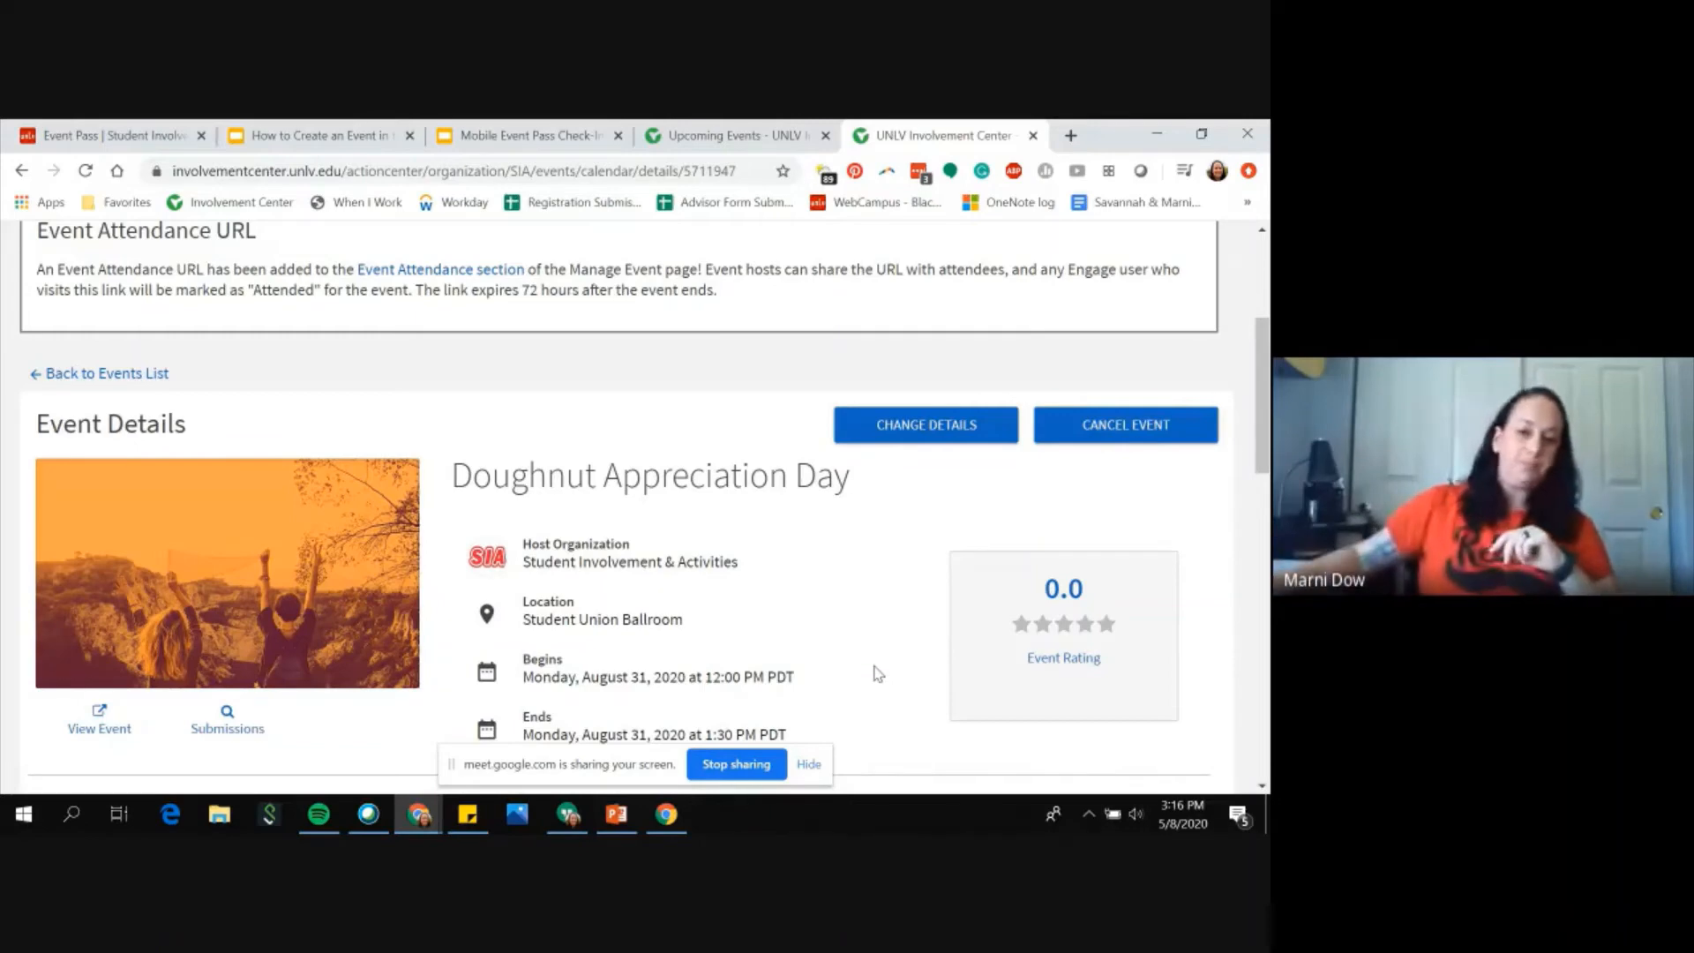
{"action": "scroll", "coordinate": [870, 627], "scroll_direction": "down", "scroll_amount": 1}
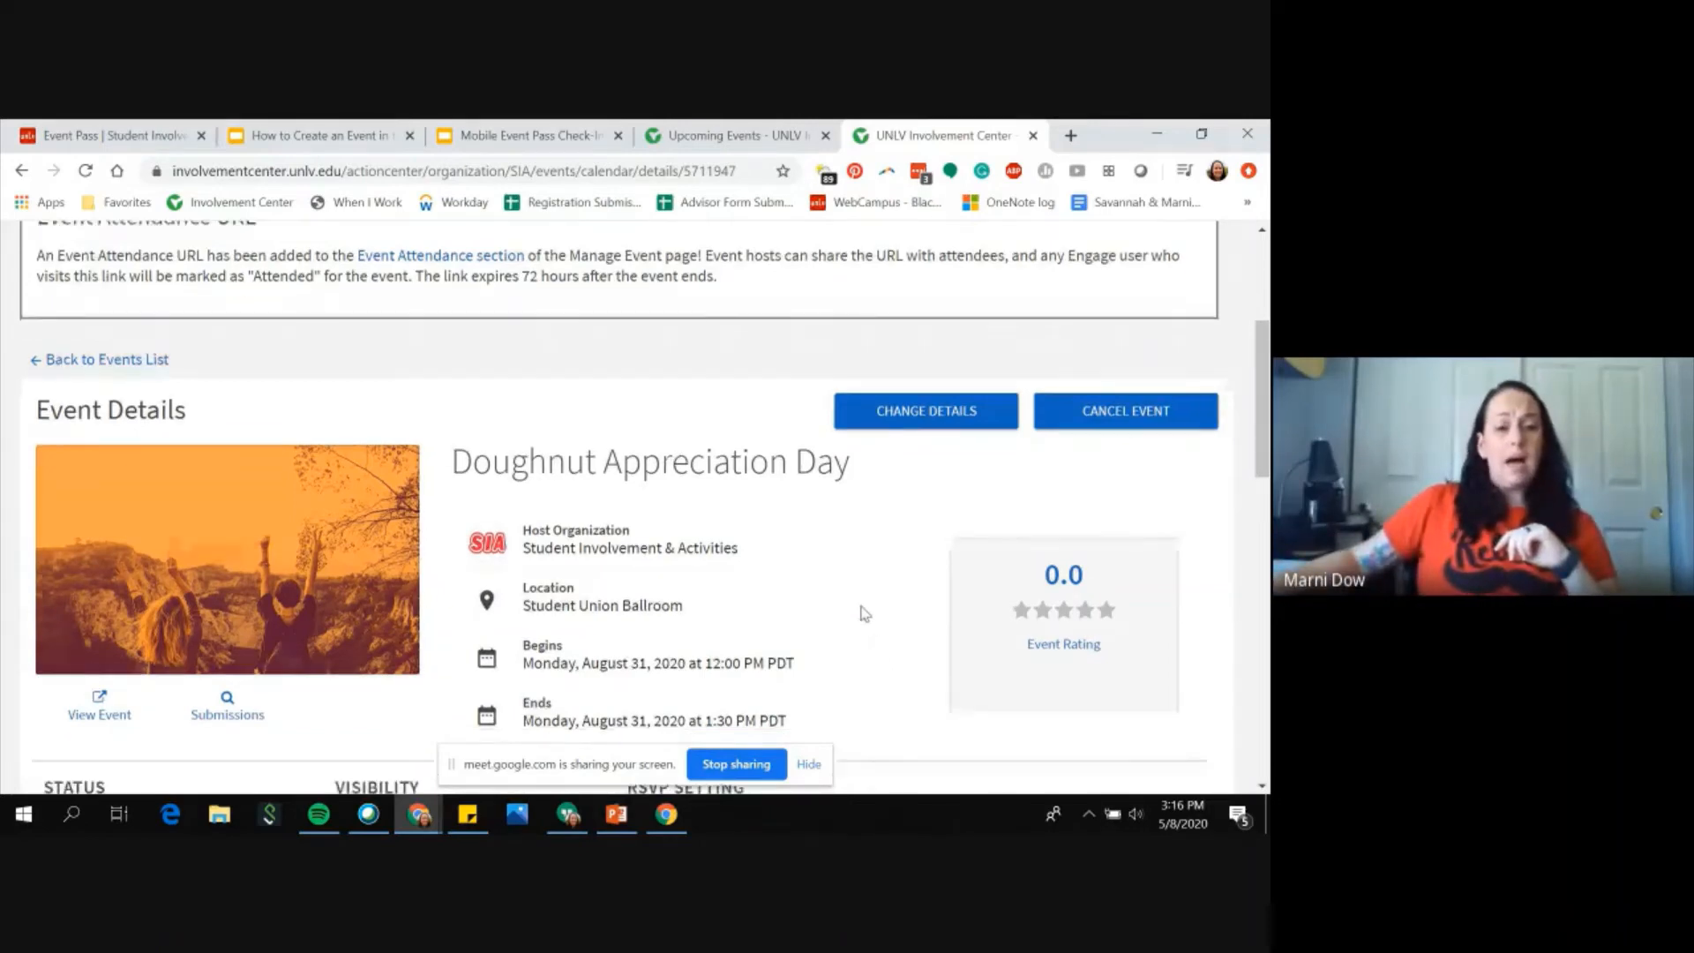
{"action": "scroll", "coordinate": [865, 613], "scroll_direction": "up", "scroll_amount": 4}
Step: Close the events search tab, open the Involvement Center home, and switch to the Mobile Event Pass Check-In presentation
{"action": "left_click", "coordinate": [825, 135]}
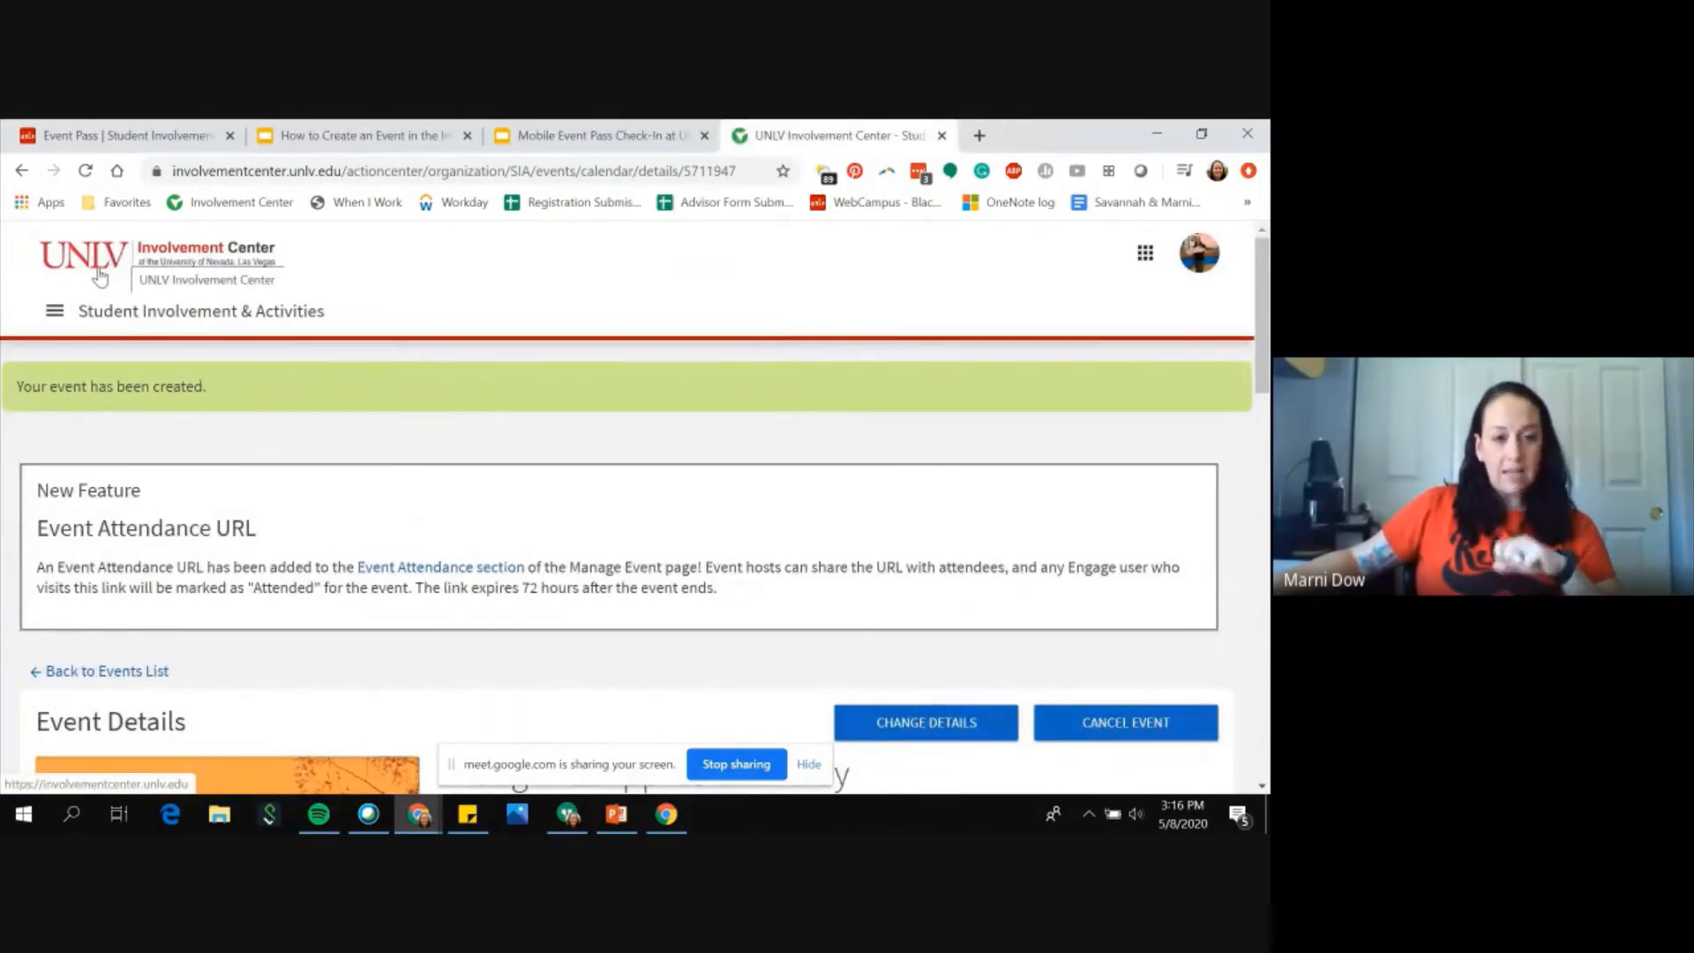
{"action": "left_click", "coordinate": [196, 269]}
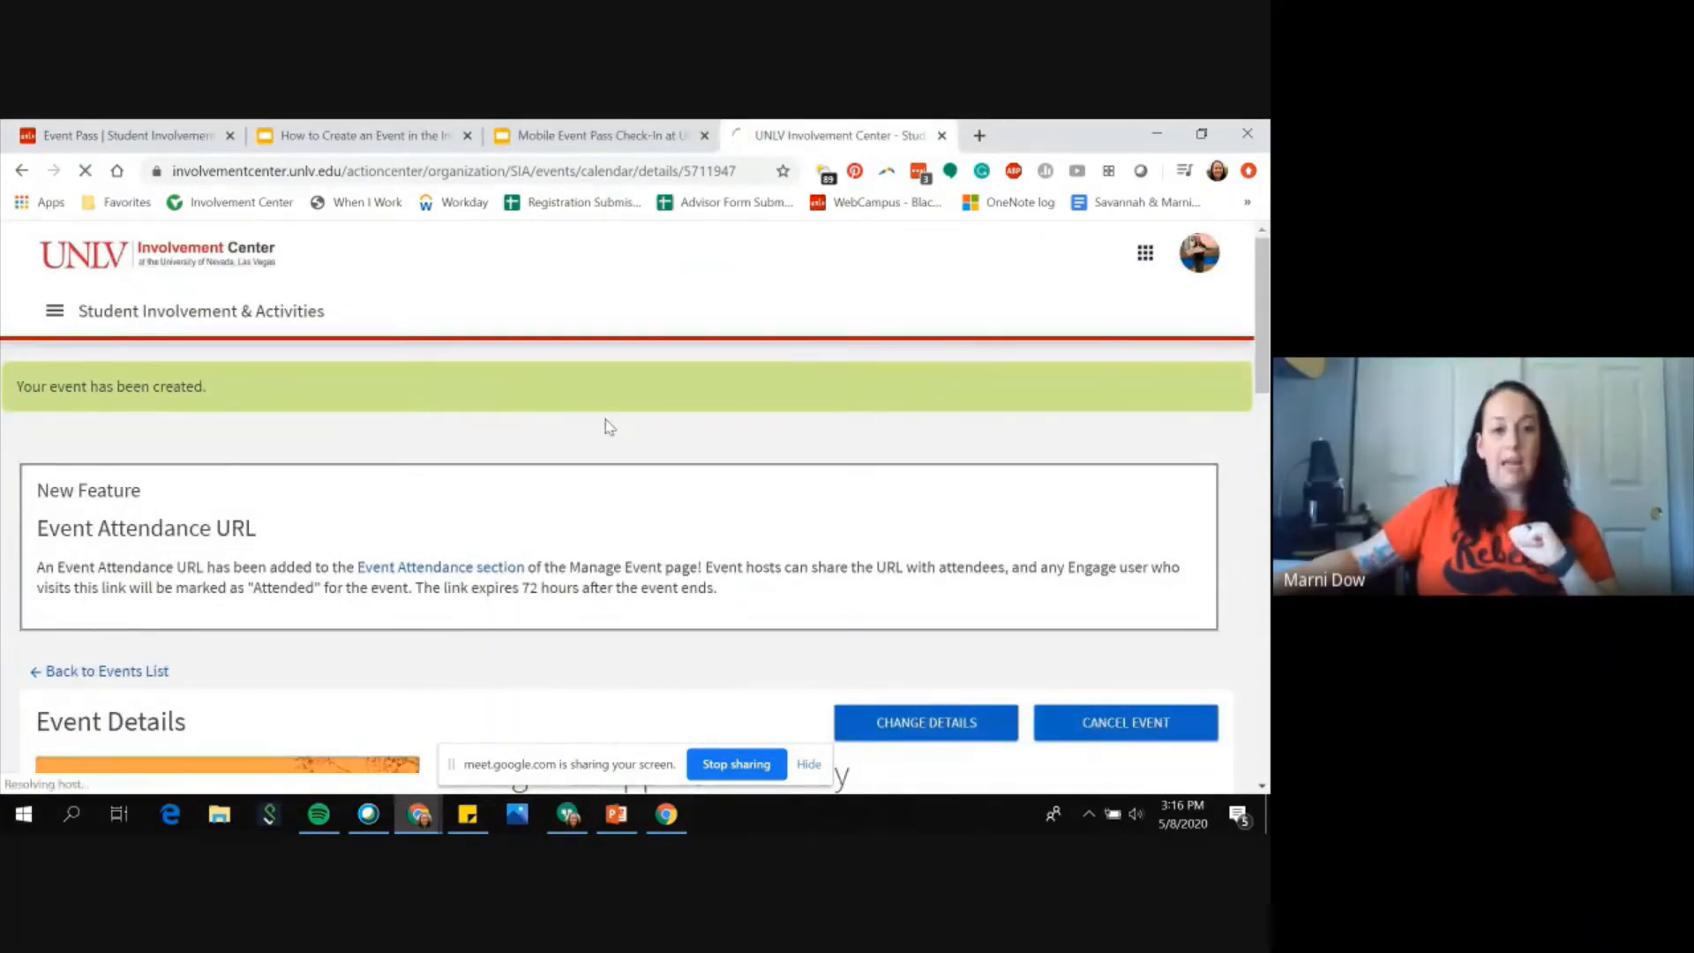
{"action": "left_click", "coordinate": [609, 141]}
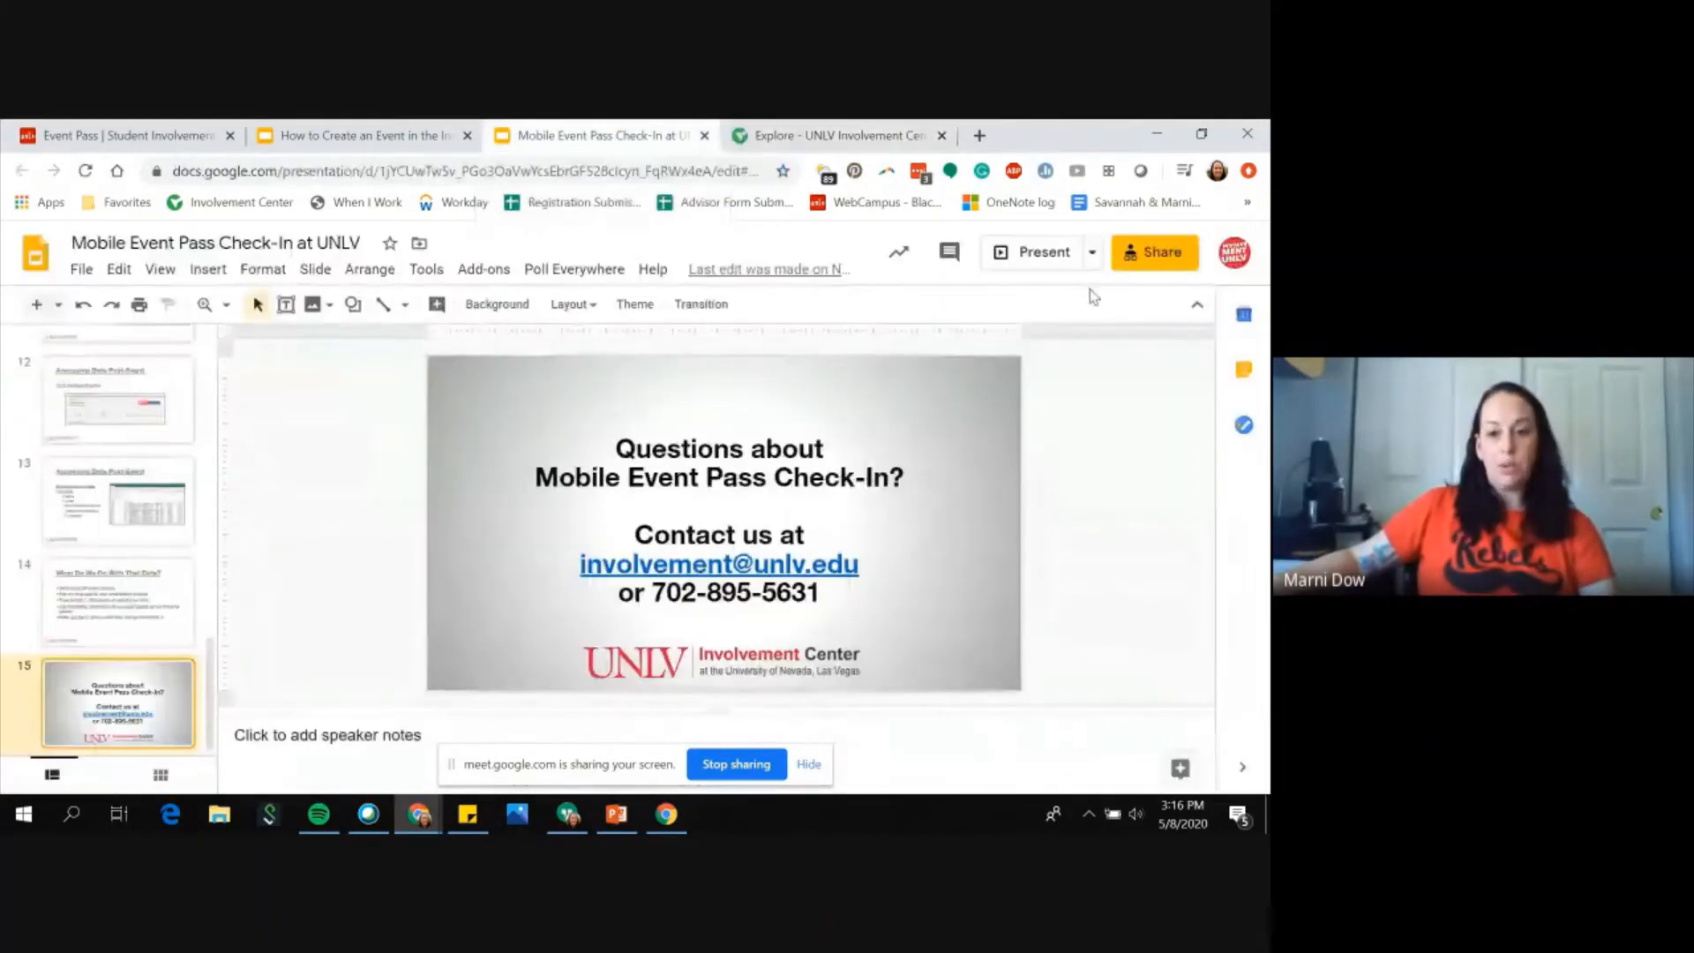
Step: Open and close the presentation's sharing settings, then start presenting the slideshow
{"action": "left_click", "coordinate": [1163, 256]}
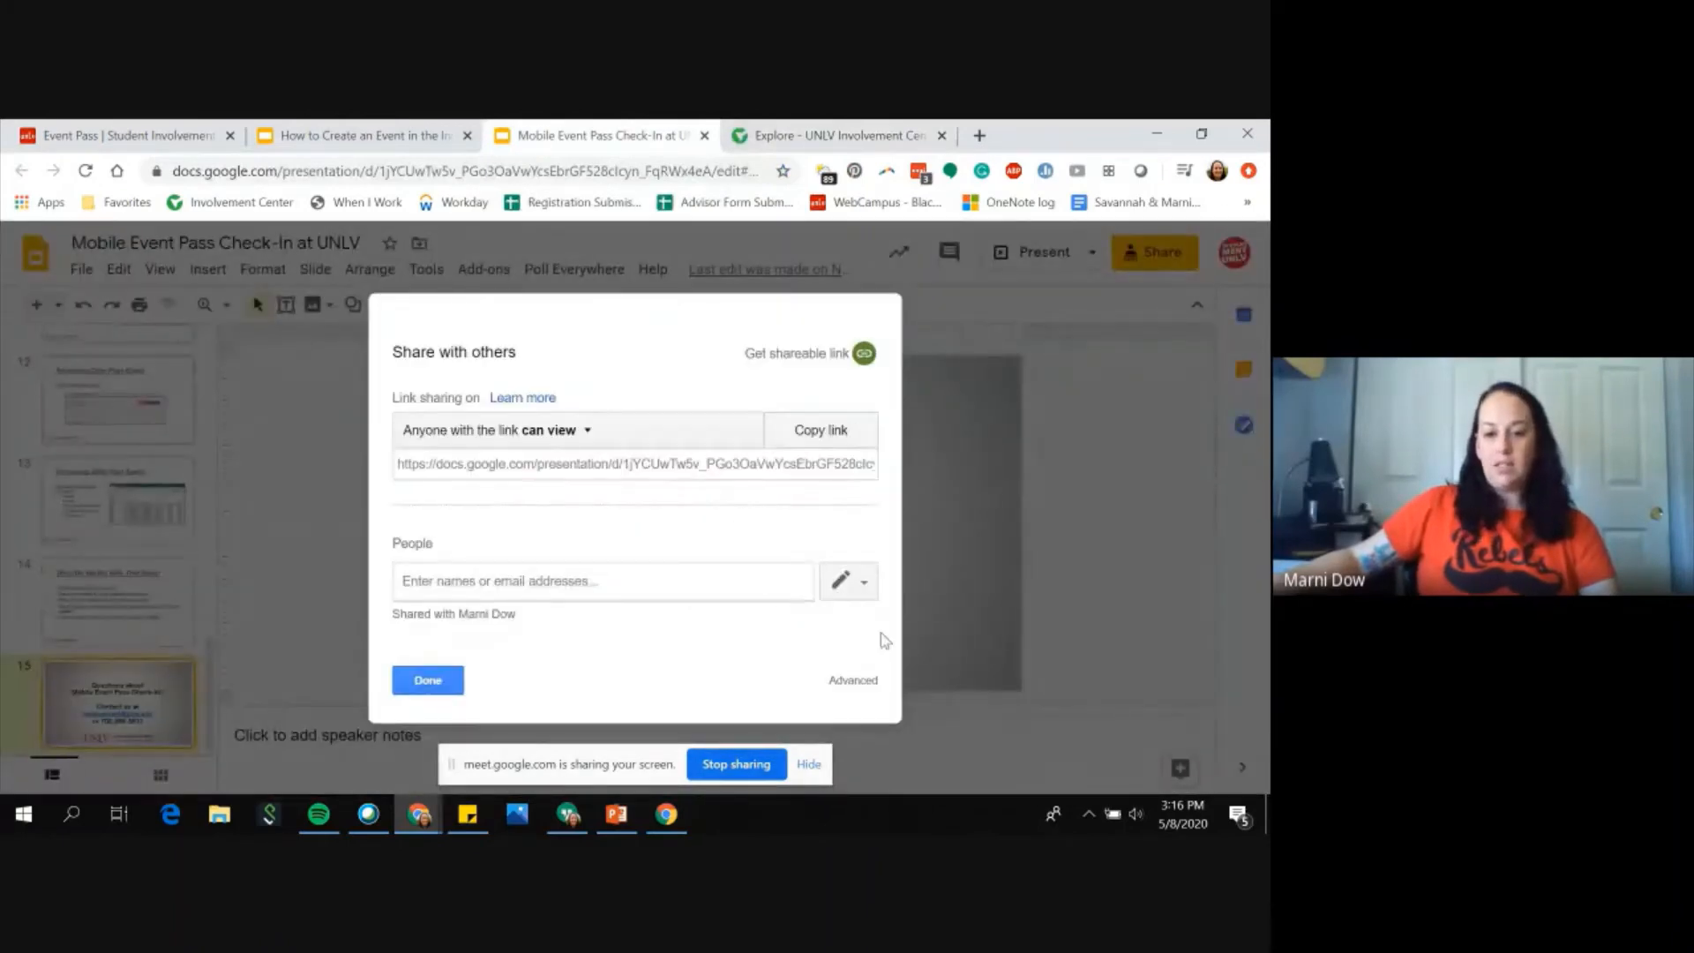
{"action": "left_click", "coordinate": [417, 681]}
{"action": "left_click", "coordinate": [1050, 259]}
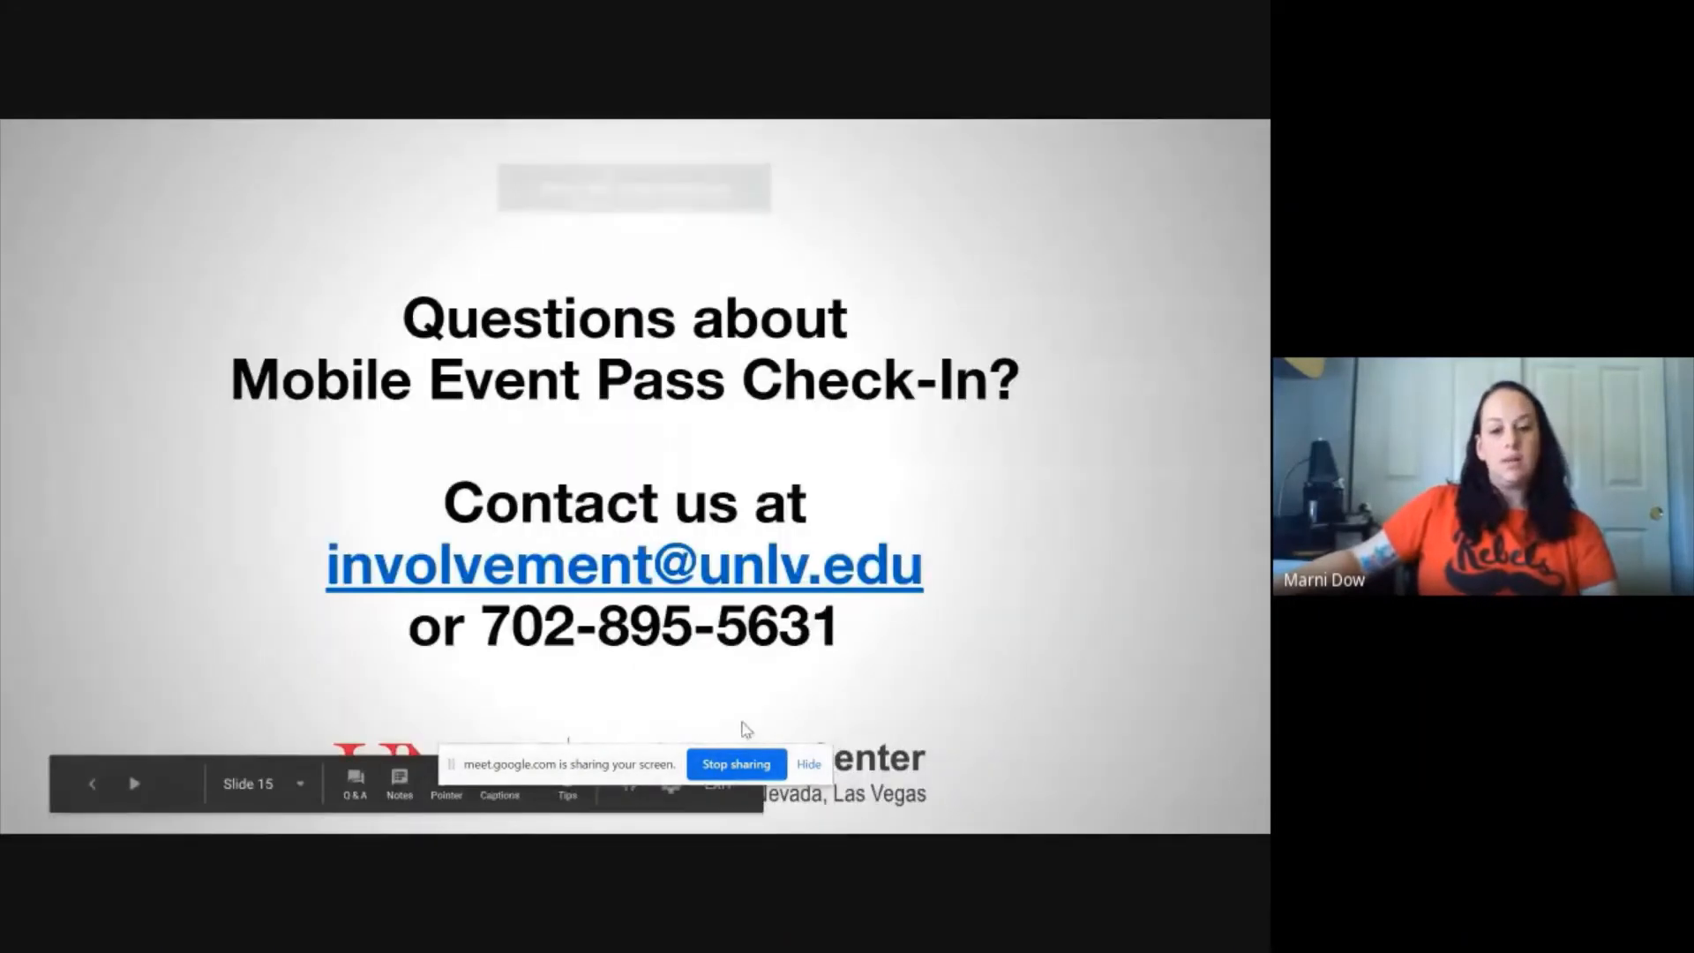
Step: Jump to the first slide from the slide list and advance to the "What is Event Pass?" slide
{"action": "left_click", "coordinate": [300, 783]}
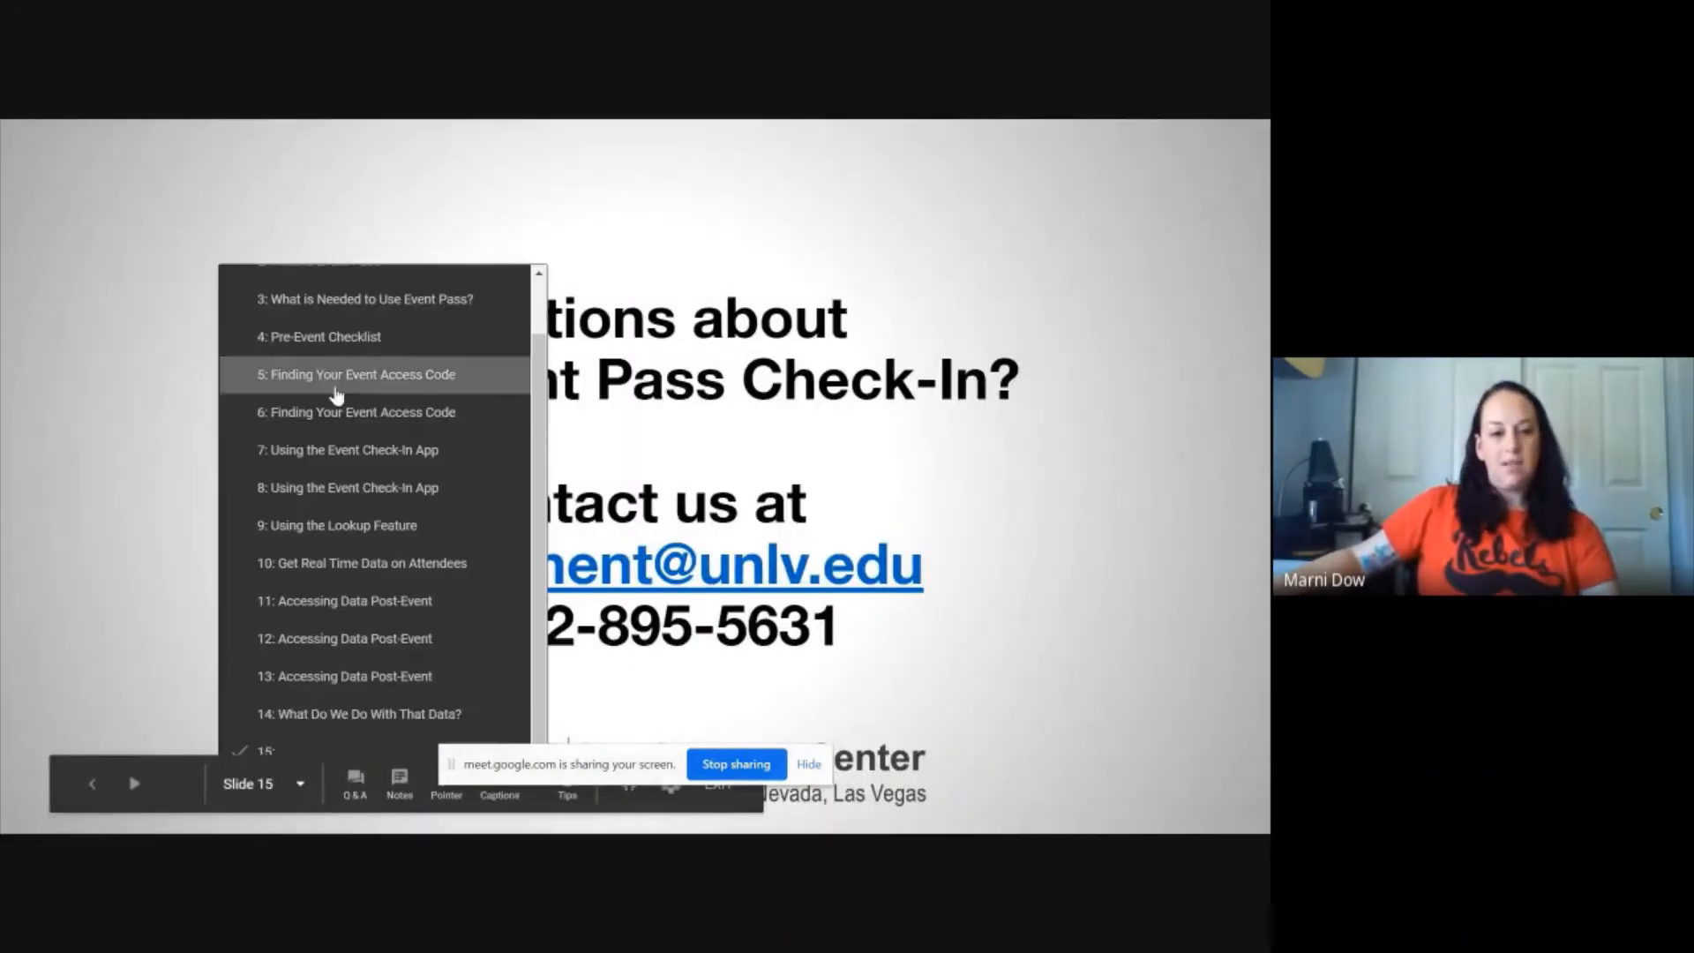
{"action": "scroll", "coordinate": [330, 353], "scroll_direction": "up", "scroll_amount": 2}
{"action": "left_click", "coordinate": [318, 299]}
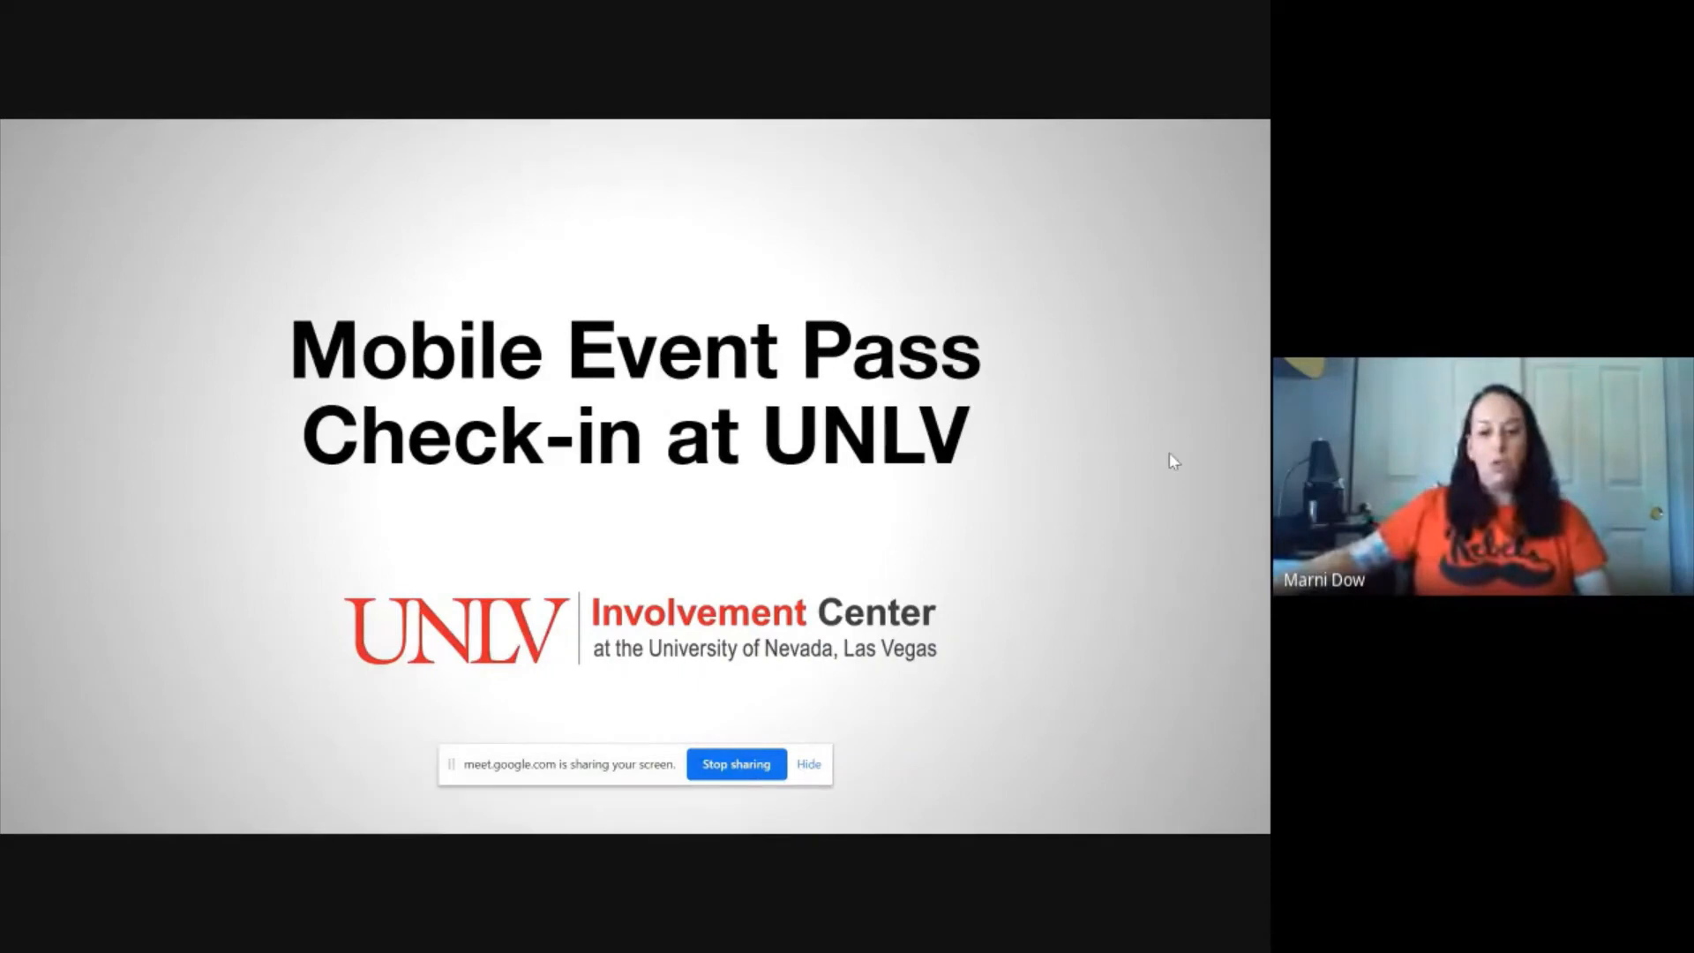
{"action": "key", "text": "Right"}
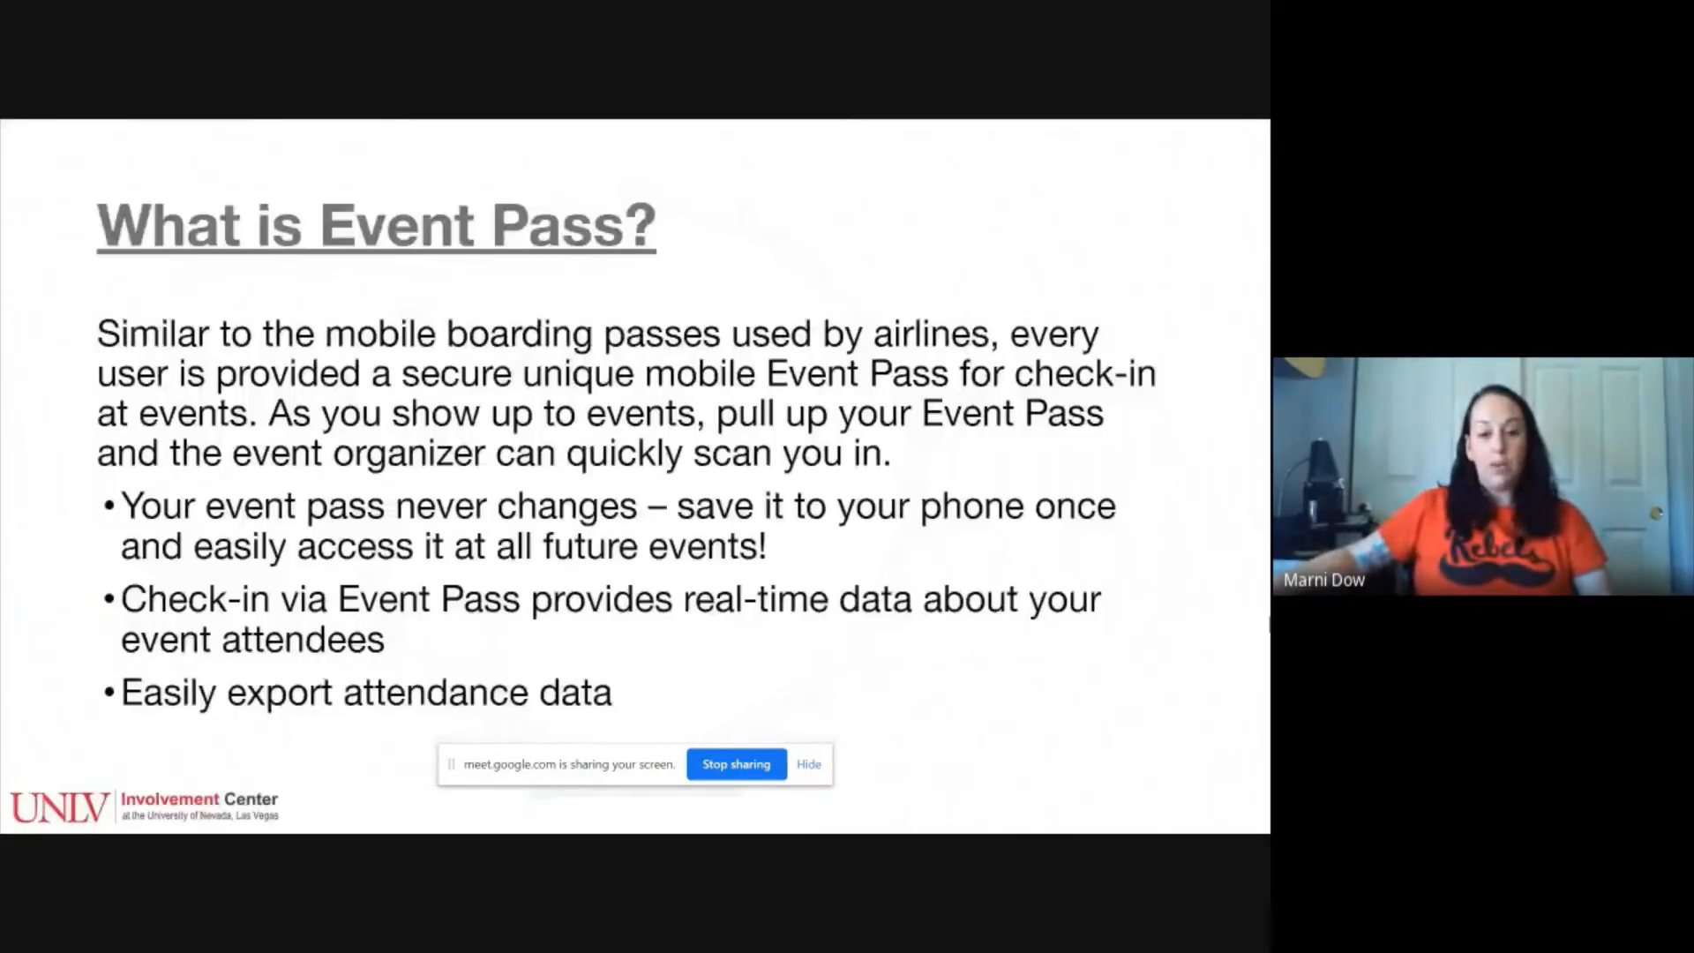
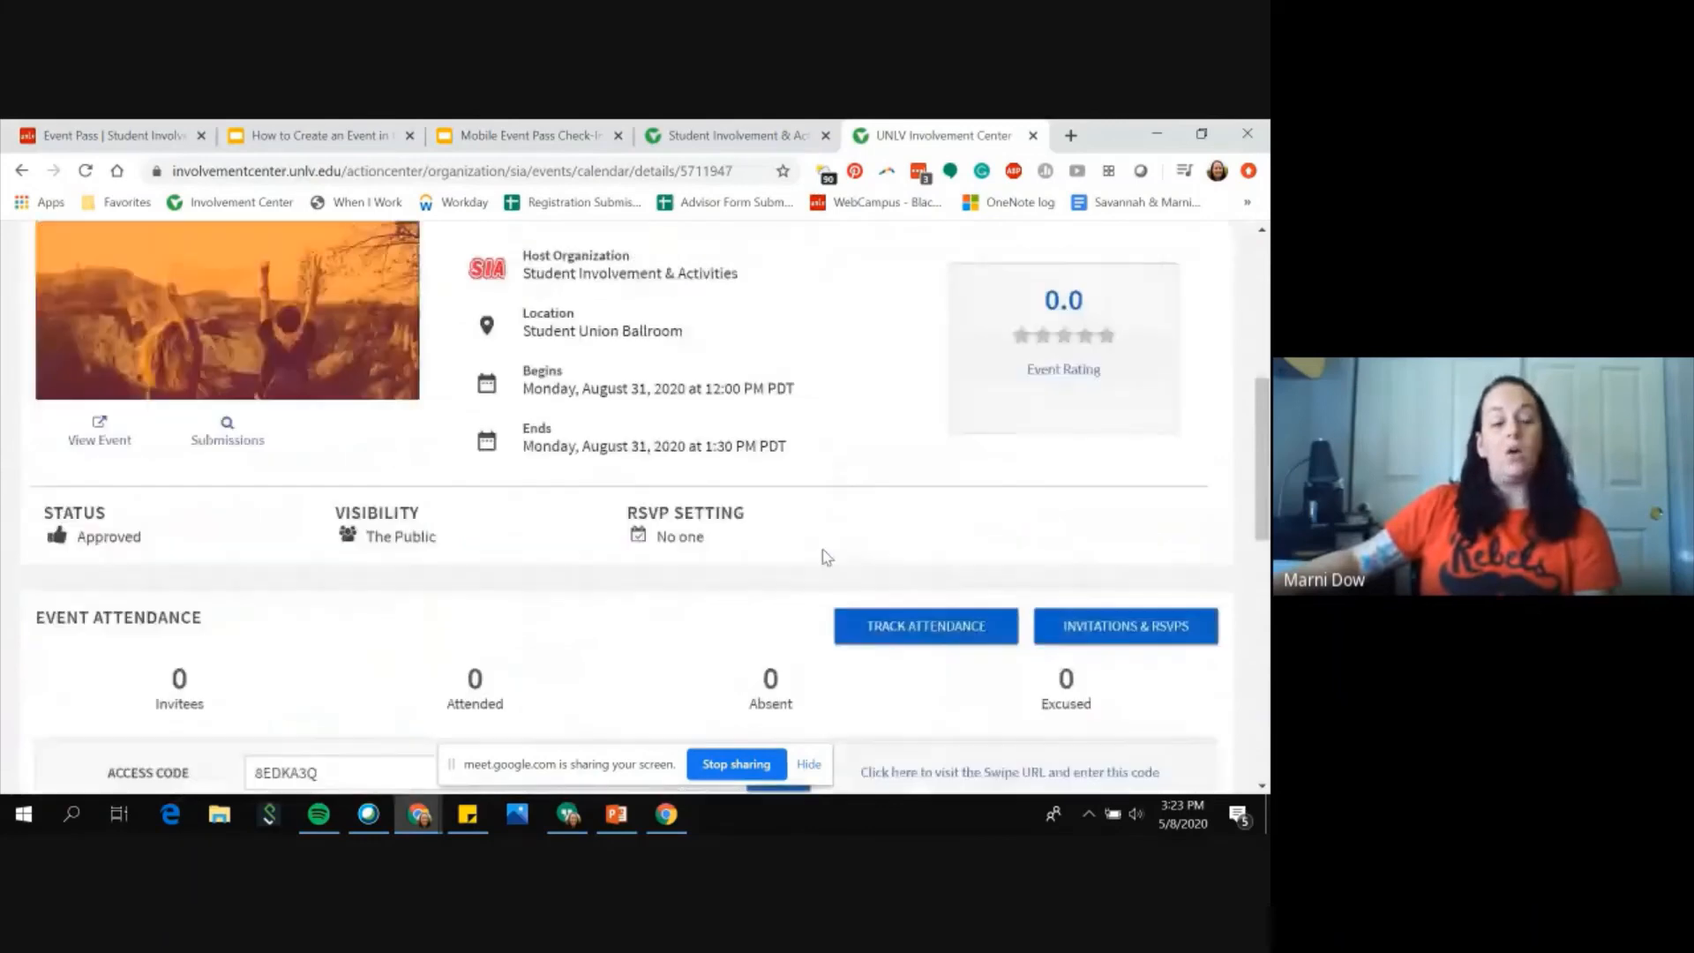
{"action": "scroll", "coordinate": [446, 559], "scroll_direction": "down", "scroll_amount": 1}
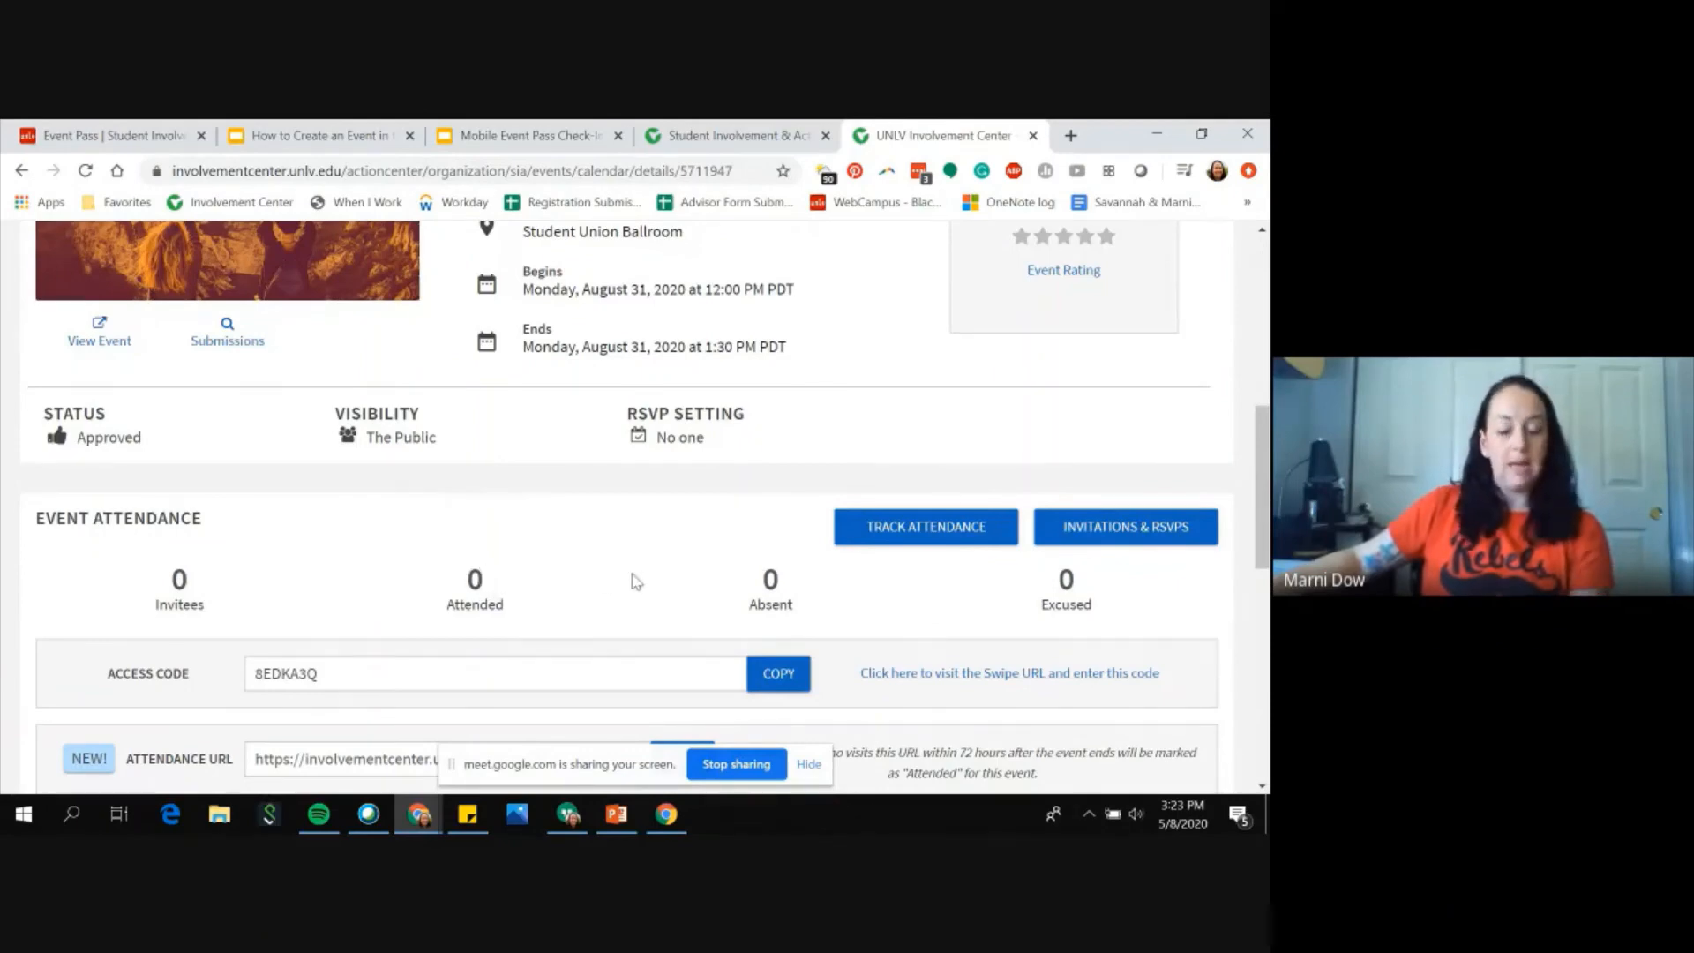
Step: Open the Track Attendance page for the Doughnut Appreciation Day event
{"action": "left_click", "coordinate": [911, 538]}
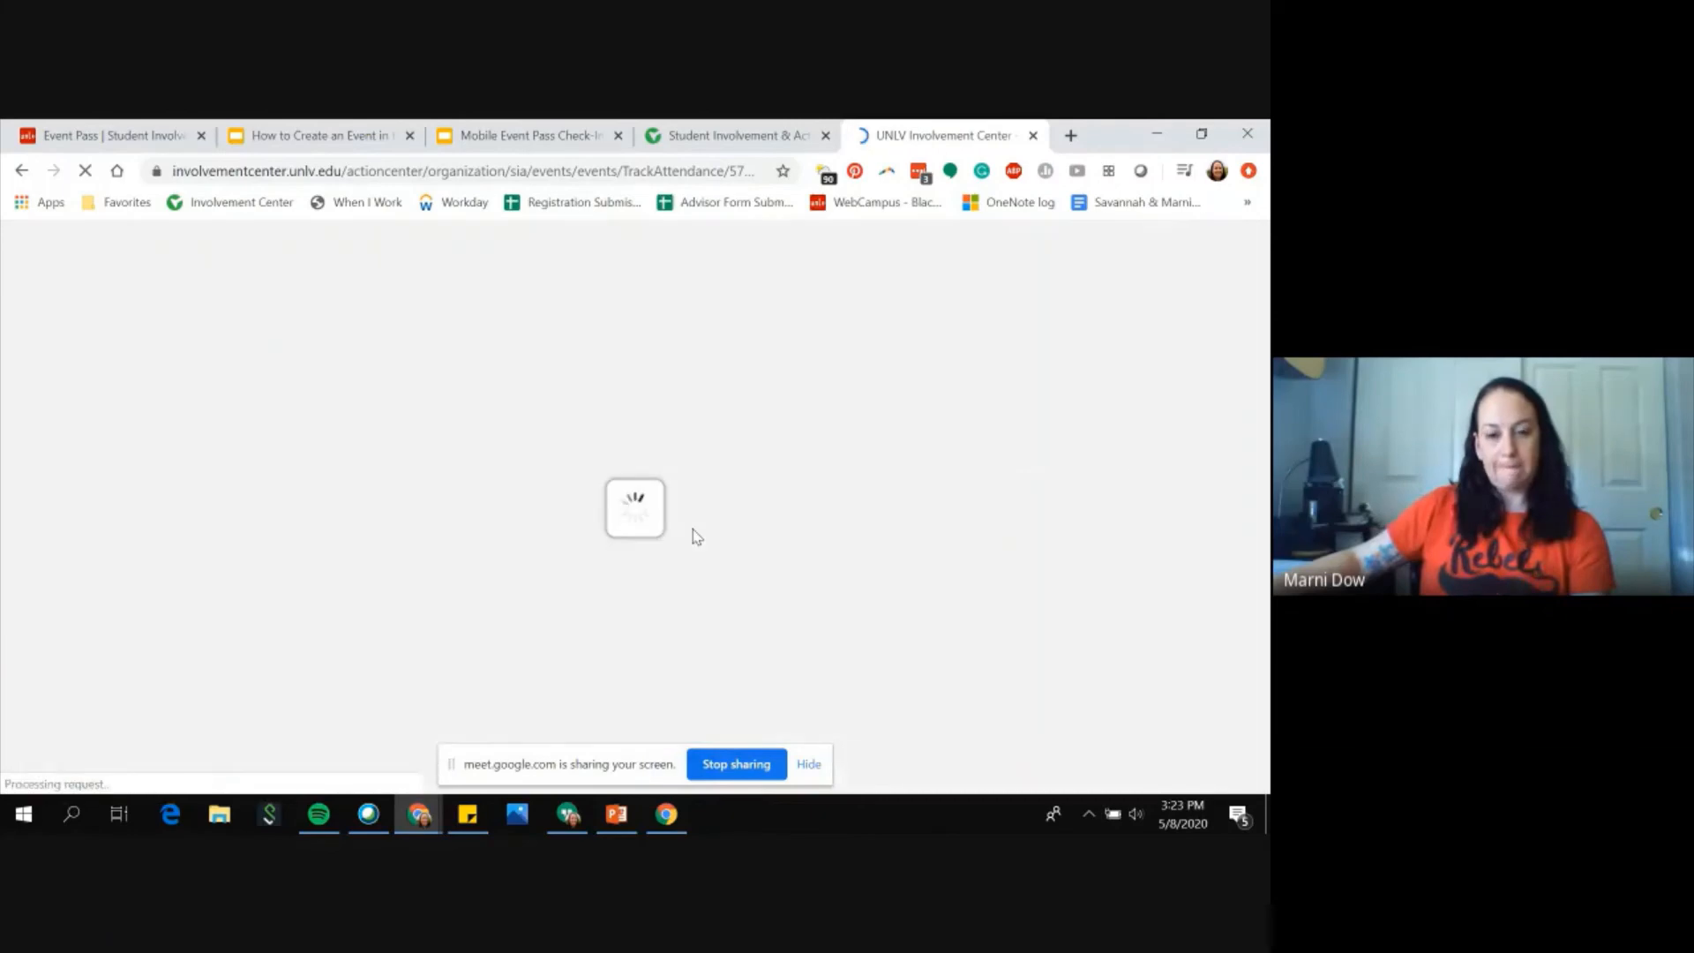
Step: Scroll through the Track Attendance page to review the counts, swipe access code, swipe page link and attendee list
{"action": "scroll", "coordinate": [201, 508], "scroll_direction": "down", "scroll_amount": 2}
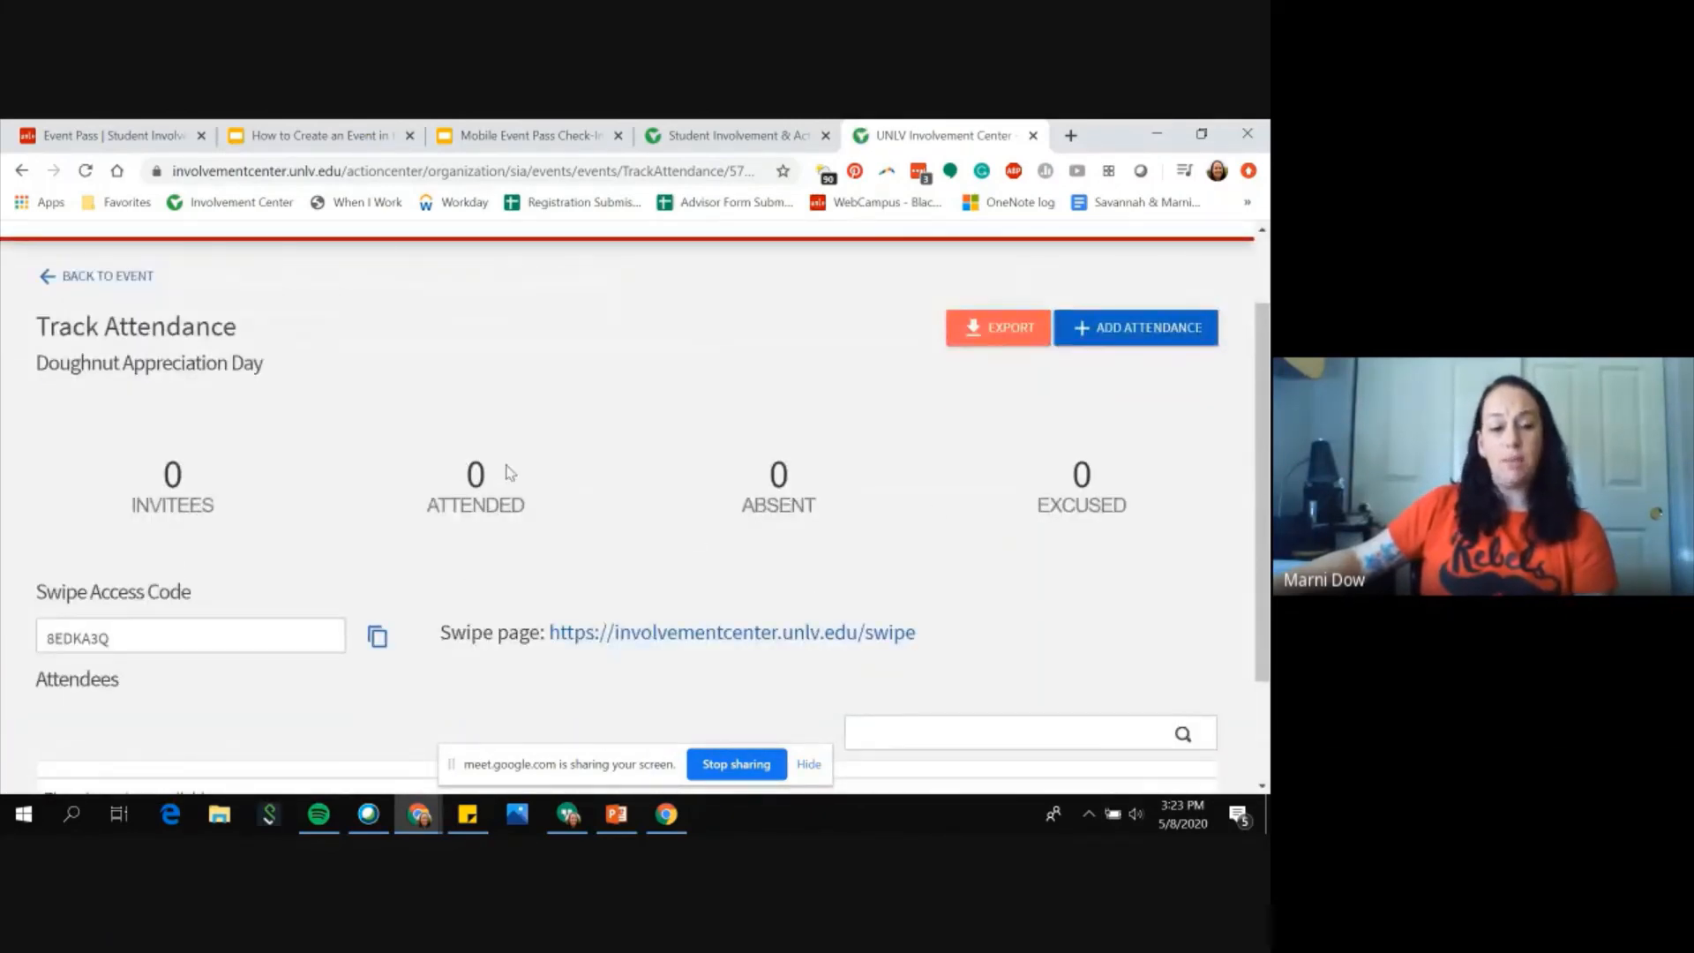
{"action": "scroll", "coordinate": [764, 606], "scroll_direction": "down", "scroll_amount": 2}
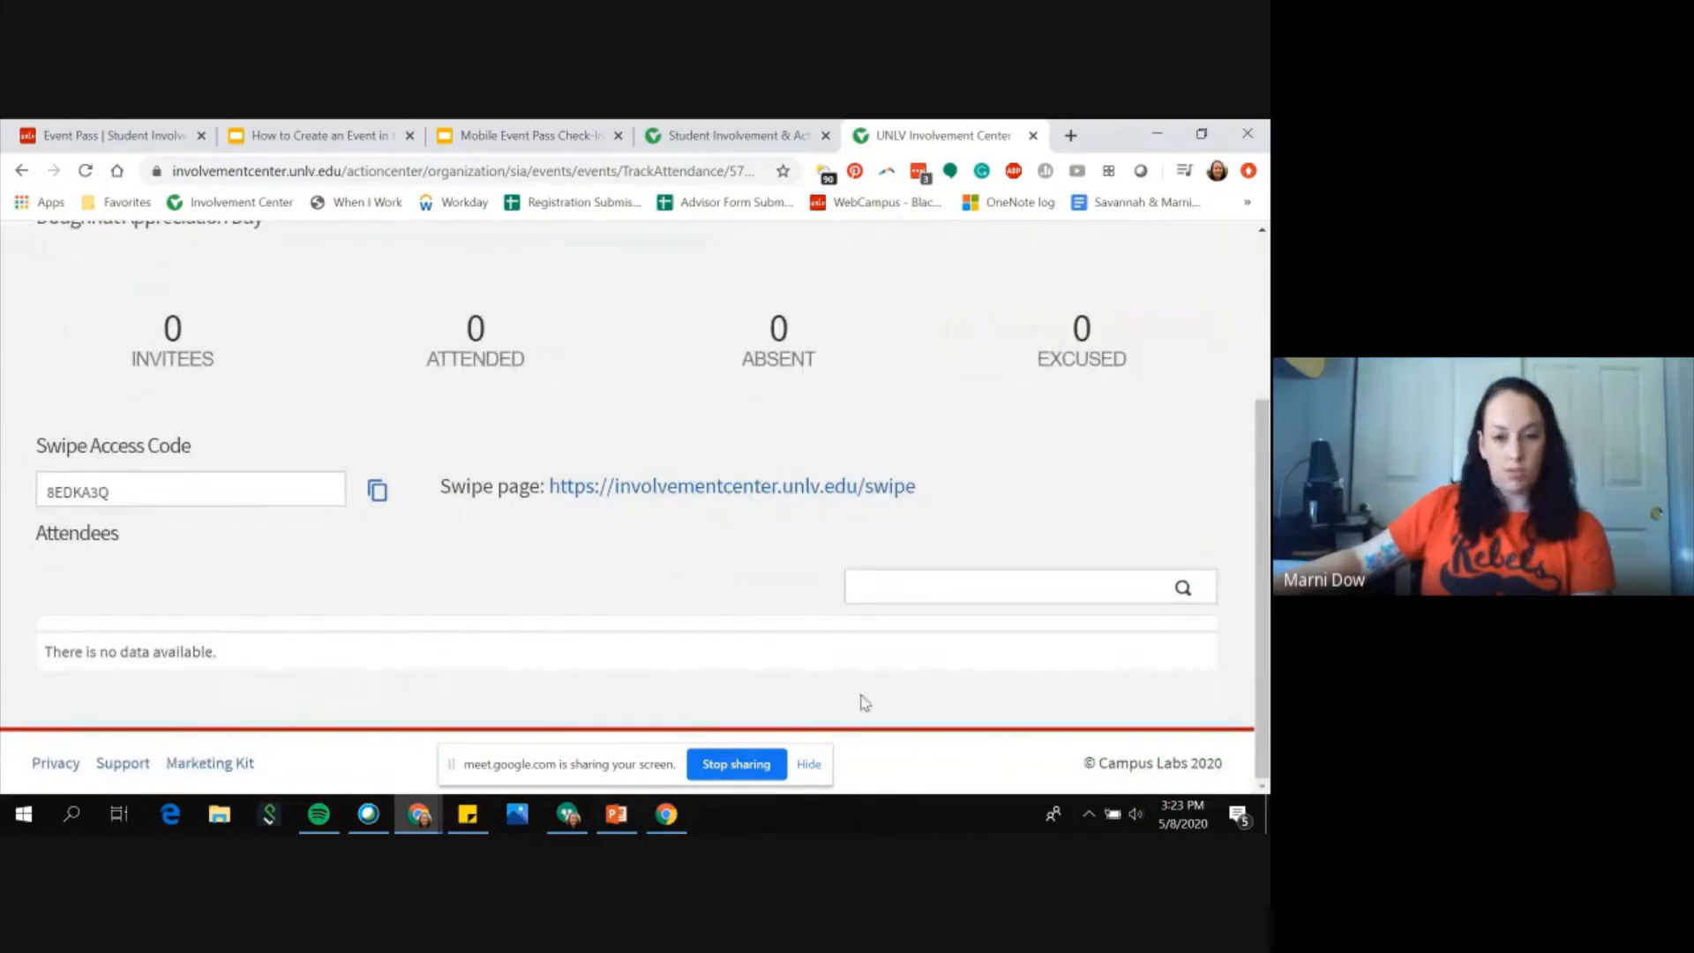
{"action": "scroll", "coordinate": [917, 552], "scroll_direction": "up", "scroll_amount": 2}
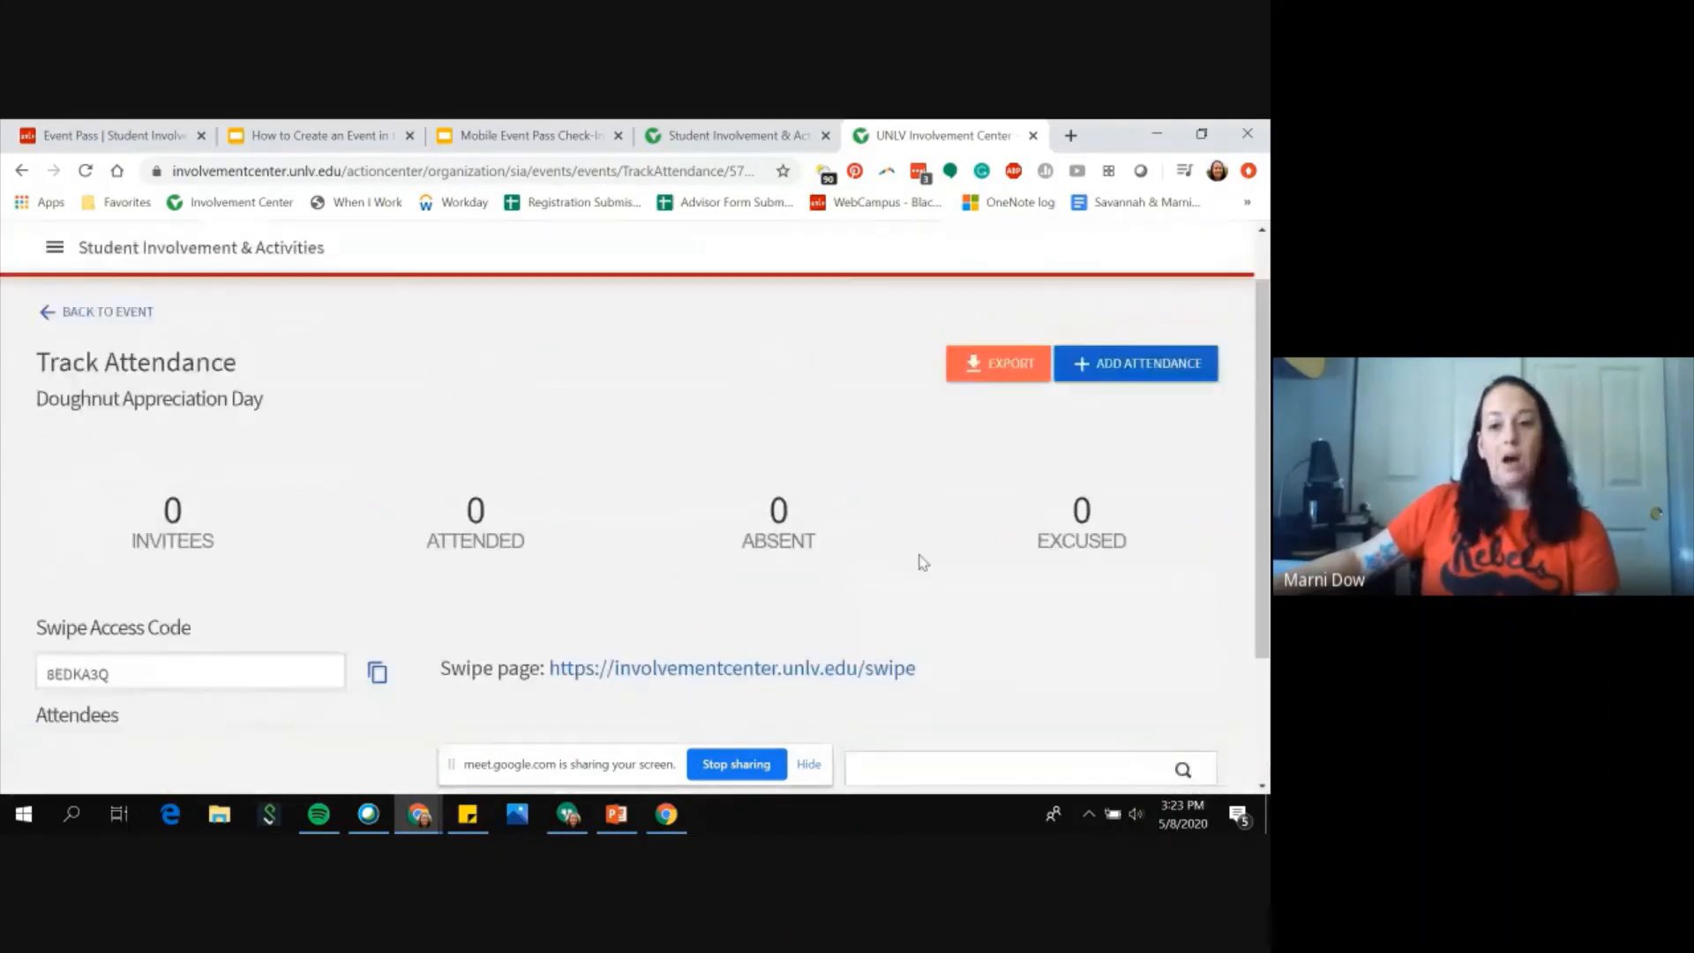
{"action": "scroll", "coordinate": [384, 625], "scroll_direction": "down", "scroll_amount": 2}
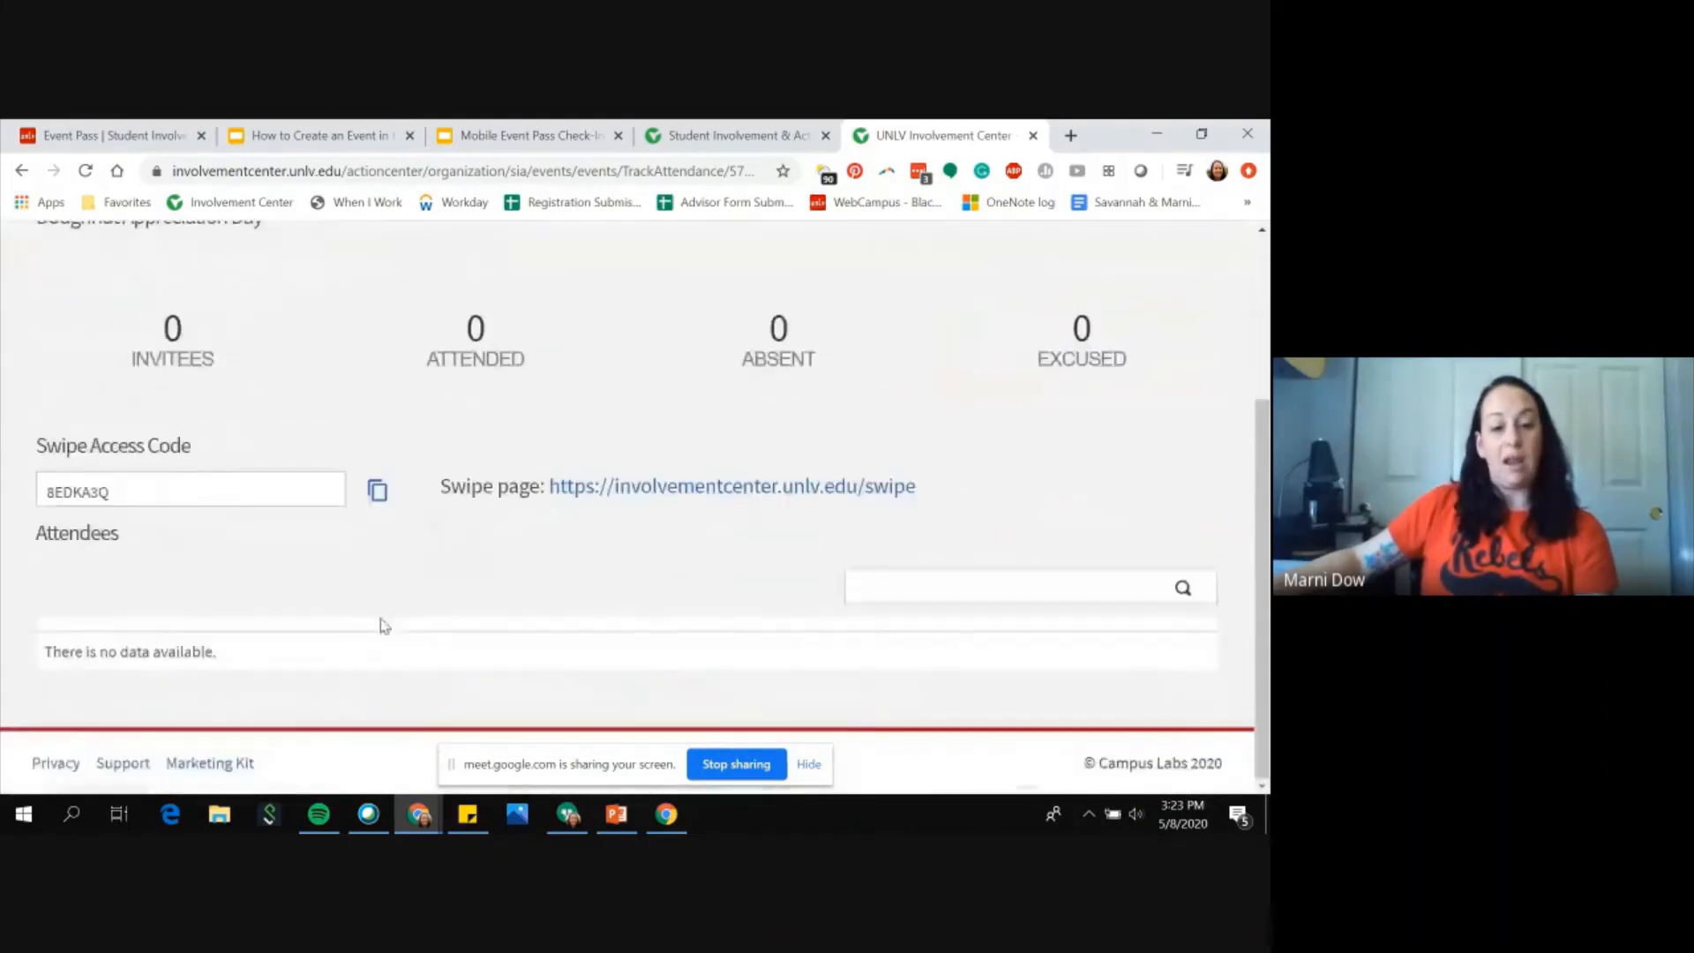
{"action": "scroll", "coordinate": [1038, 448], "scroll_direction": "up", "scroll_amount": 3}
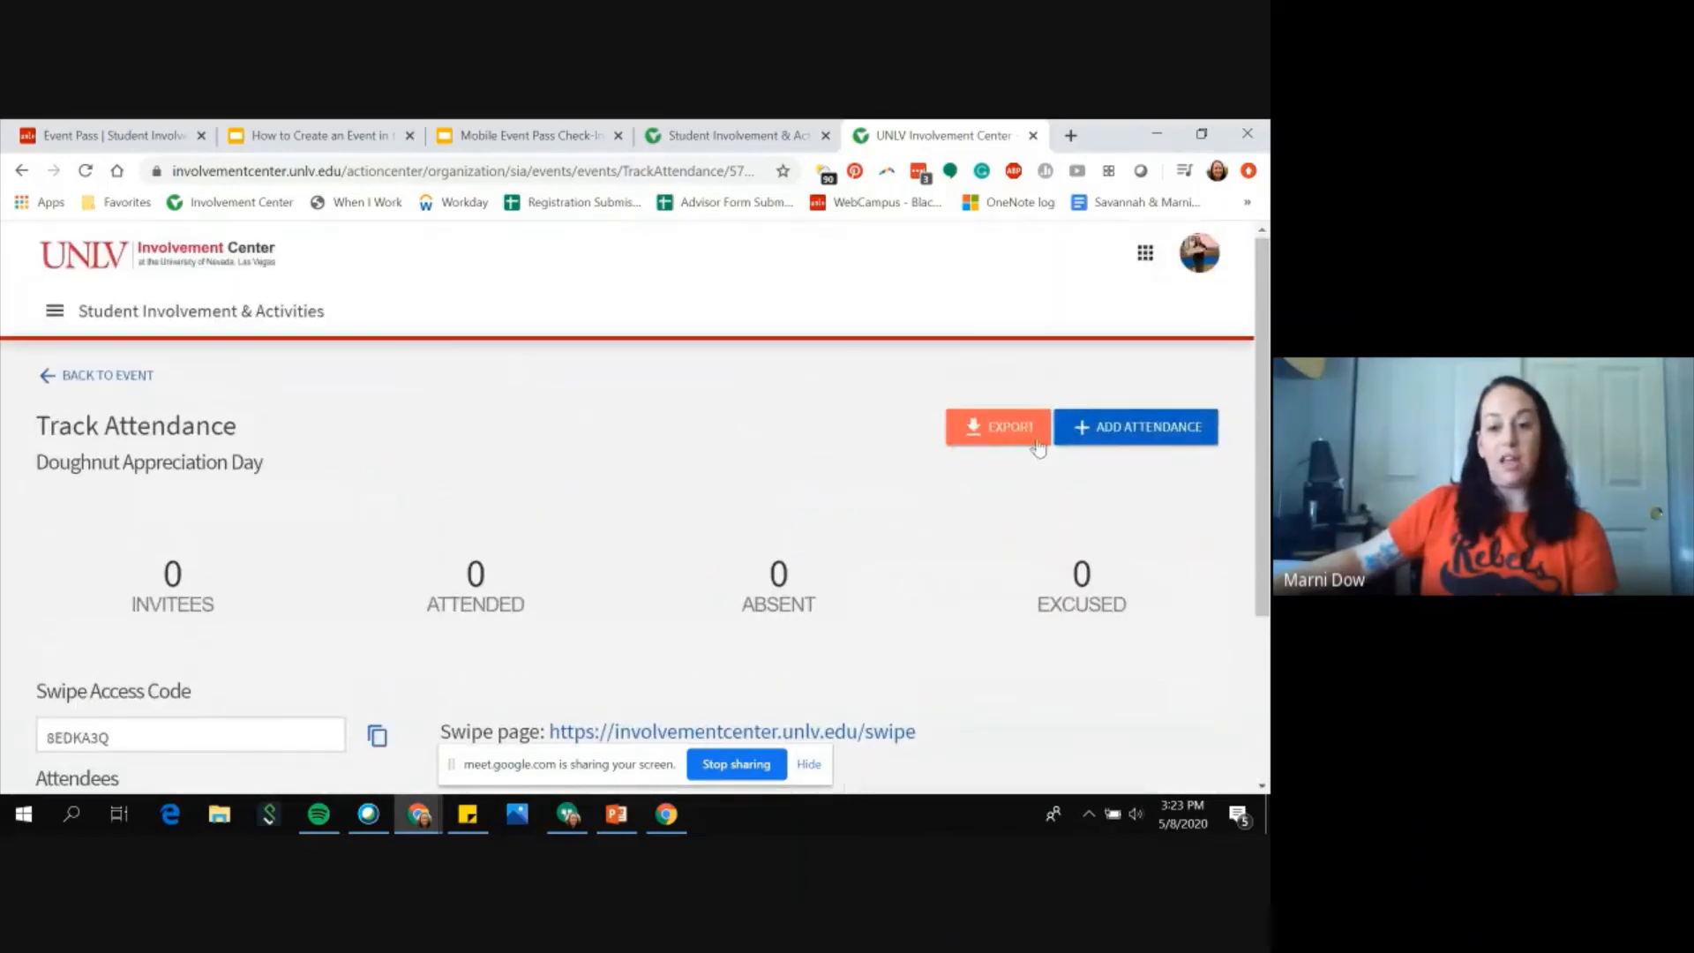
{"action": "scroll", "coordinate": [1028, 437], "scroll_direction": "down", "scroll_amount": 3}
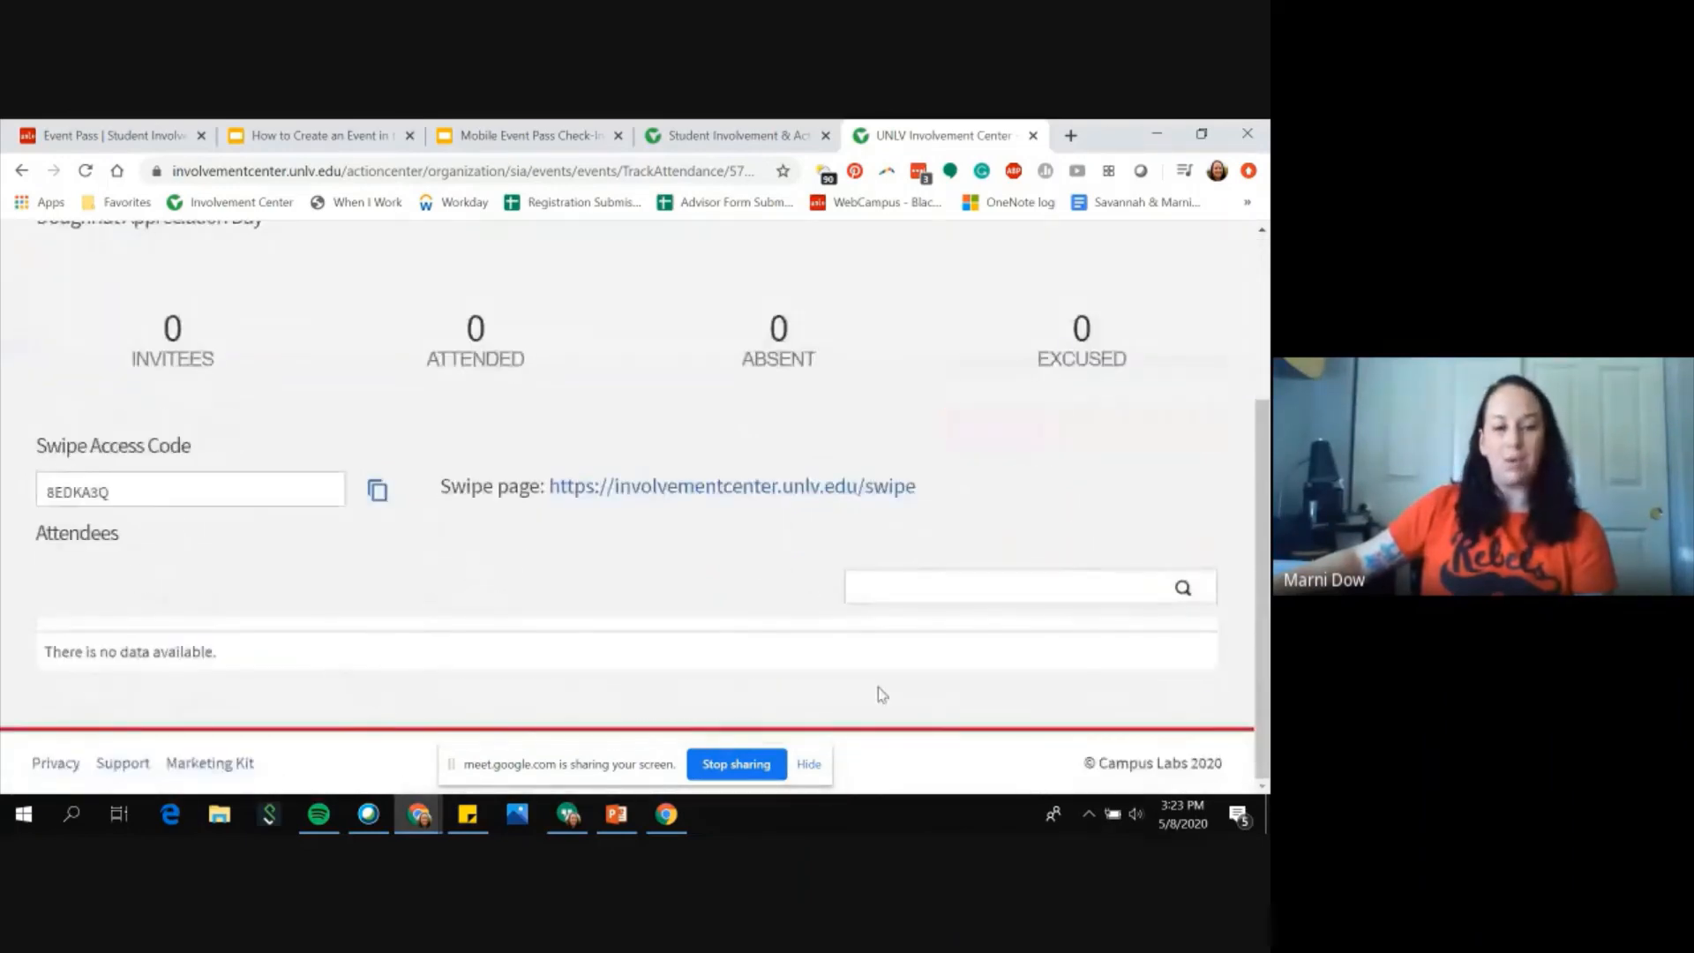
{"action": "scroll", "coordinate": [972, 432], "scroll_direction": "up", "scroll_amount": 1}
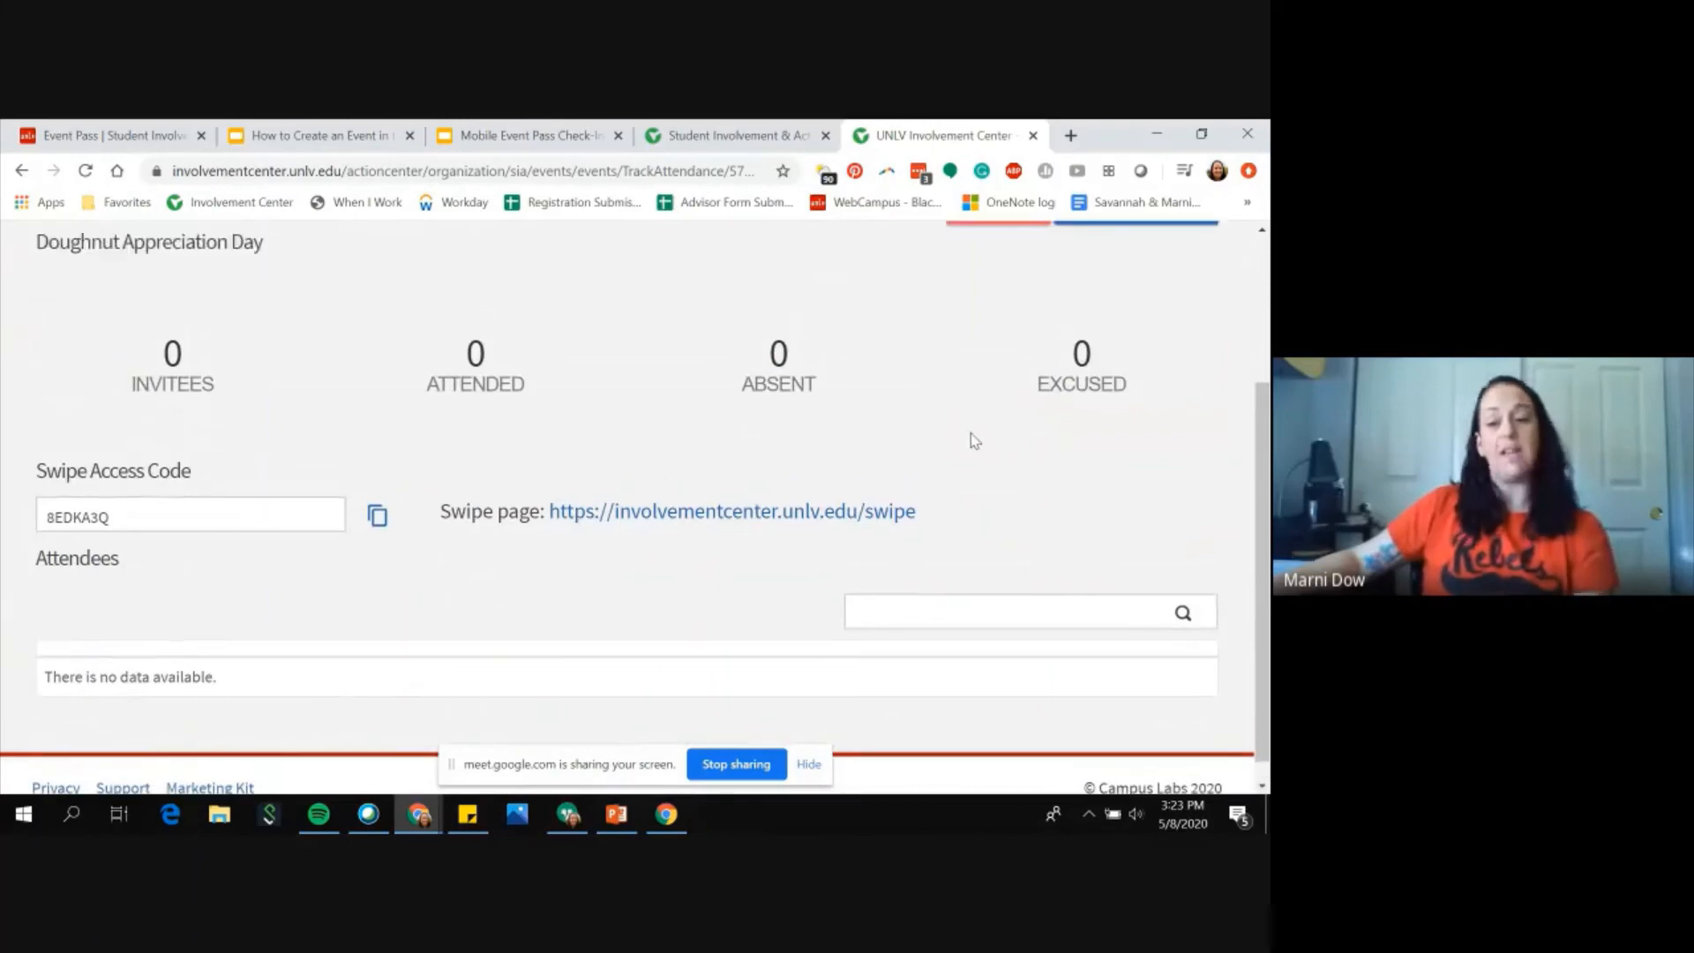
{"action": "scroll", "coordinate": [974, 439], "scroll_direction": "up", "scroll_amount": 3}
Step: Export the event attendance list, then download the Doughnut Appreciation Day export from My Downloads and open the CSV
{"action": "left_click", "coordinate": [997, 431]}
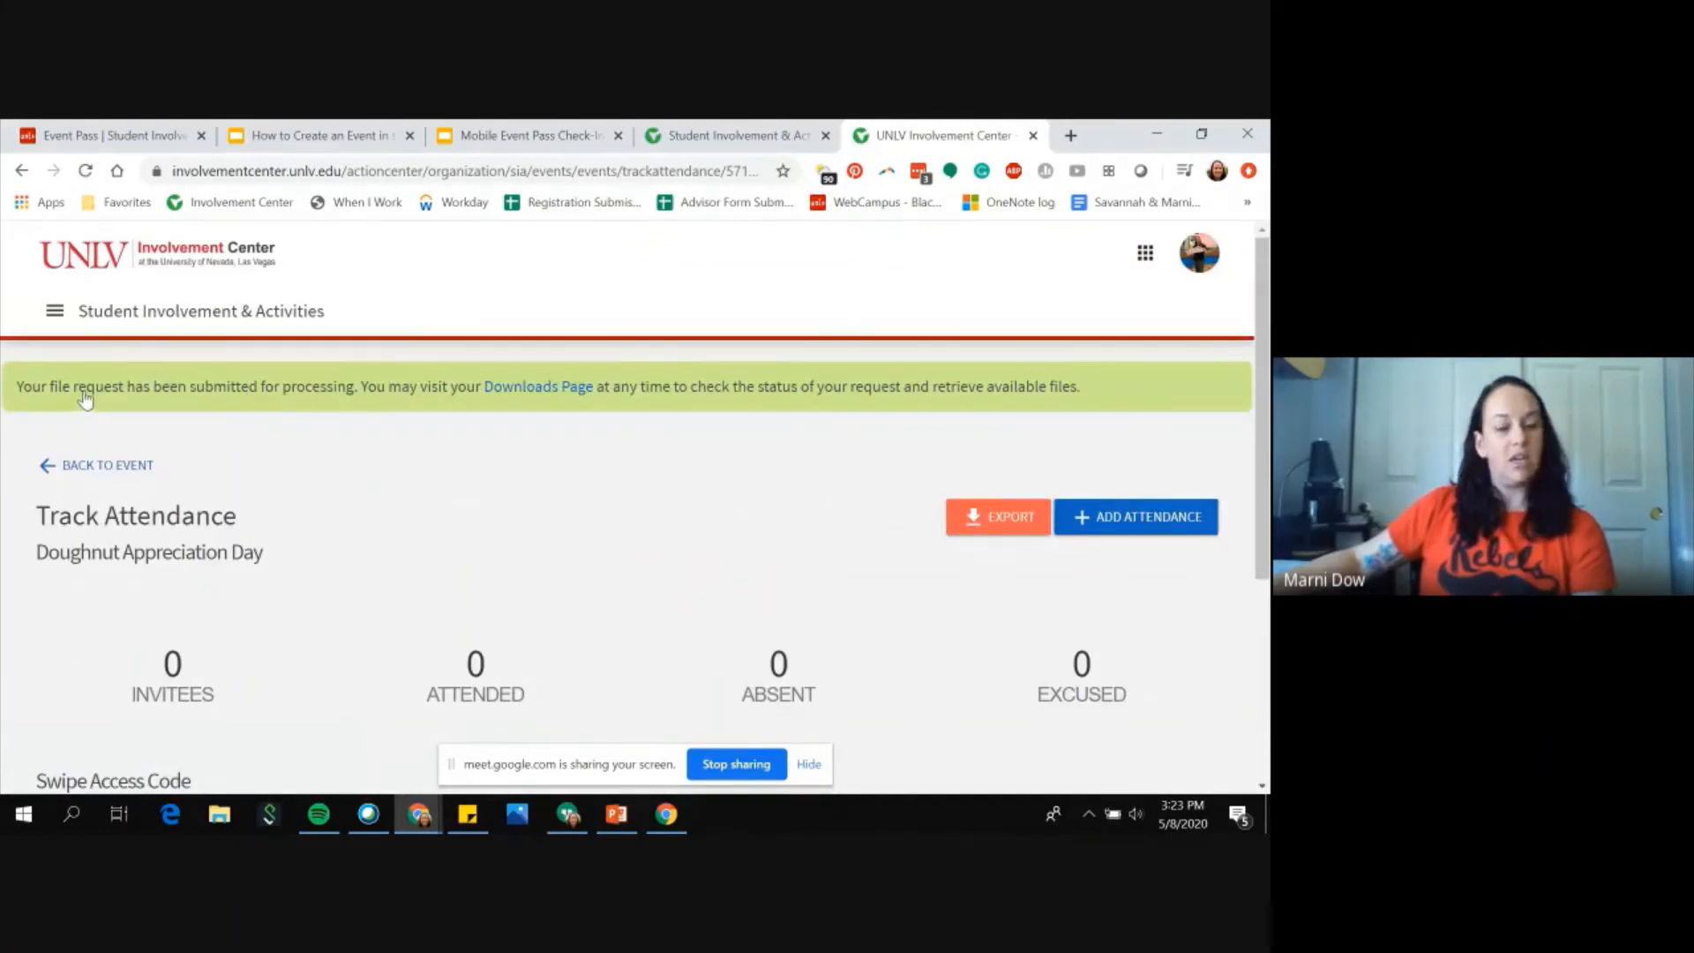
{"action": "left_click", "coordinate": [540, 390]}
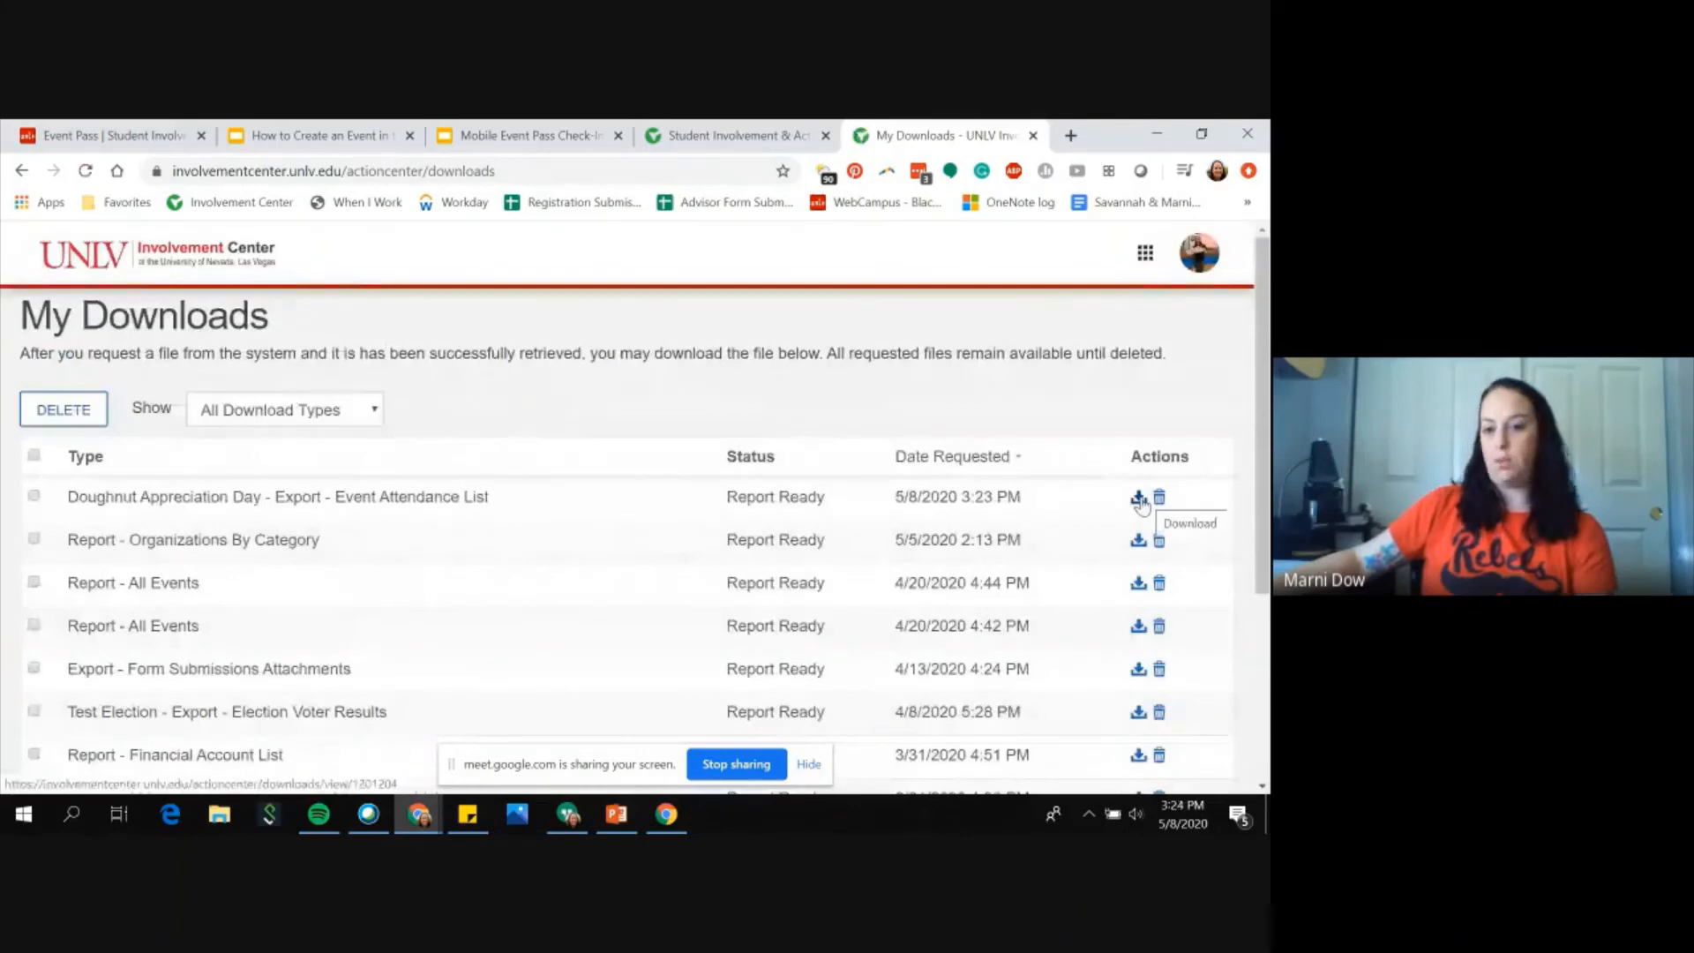
{"action": "left_click", "coordinate": [1139, 499]}
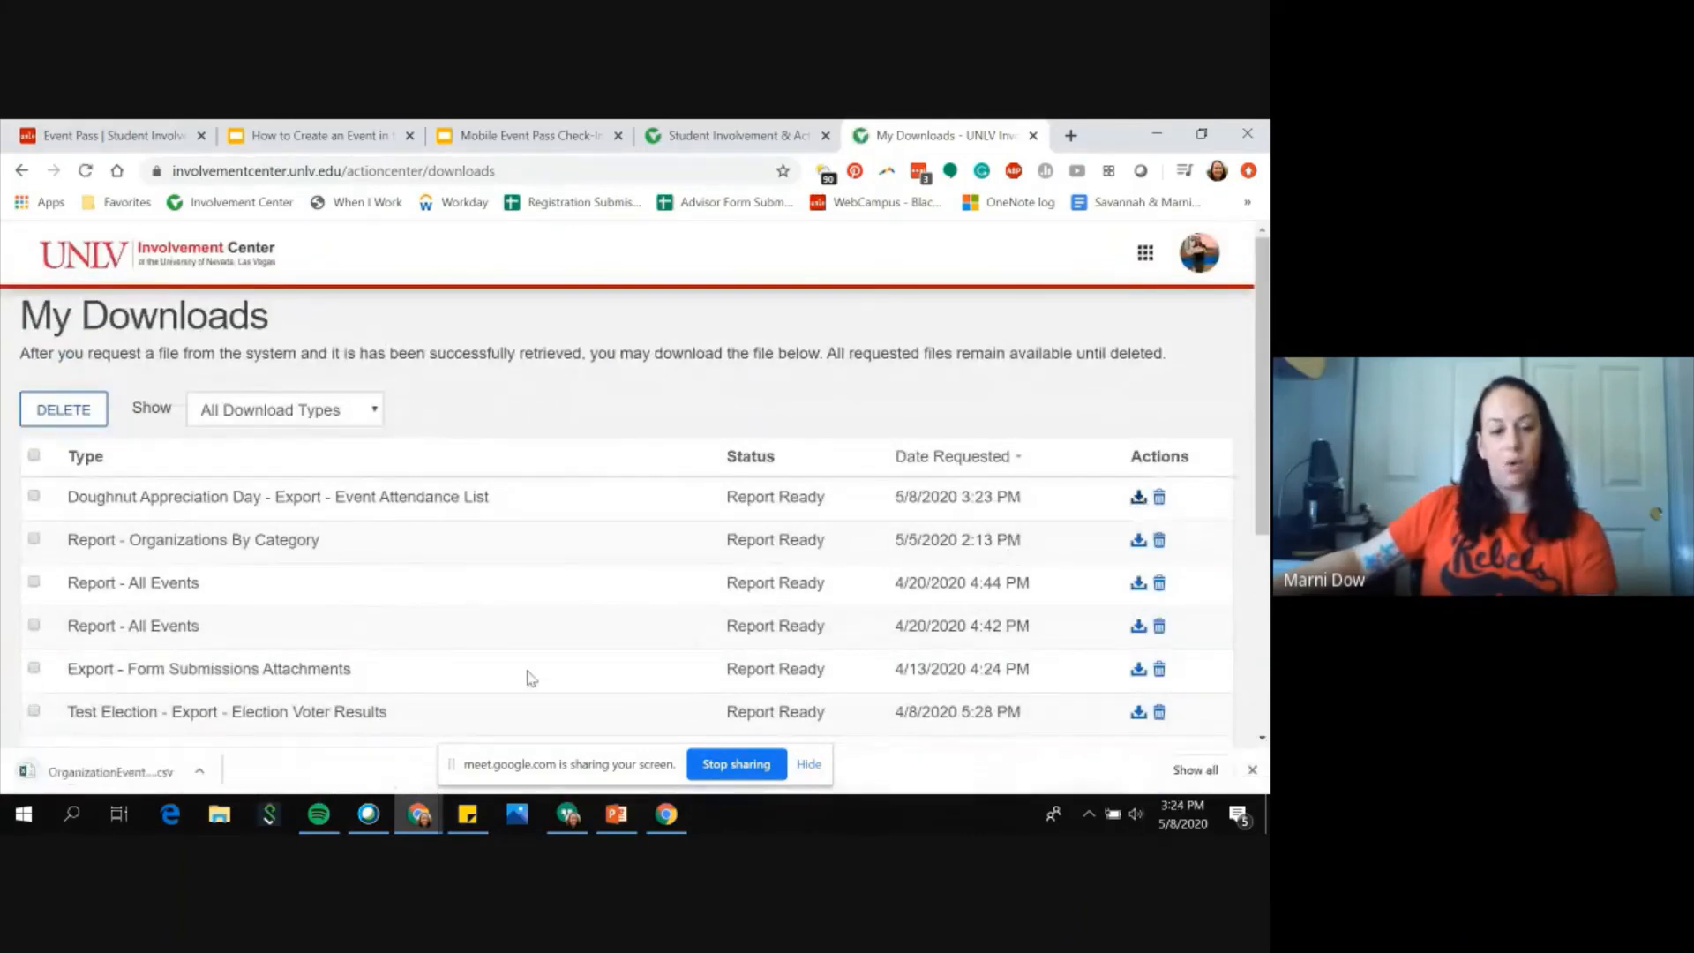
{"action": "left_click", "coordinate": [86, 780]}
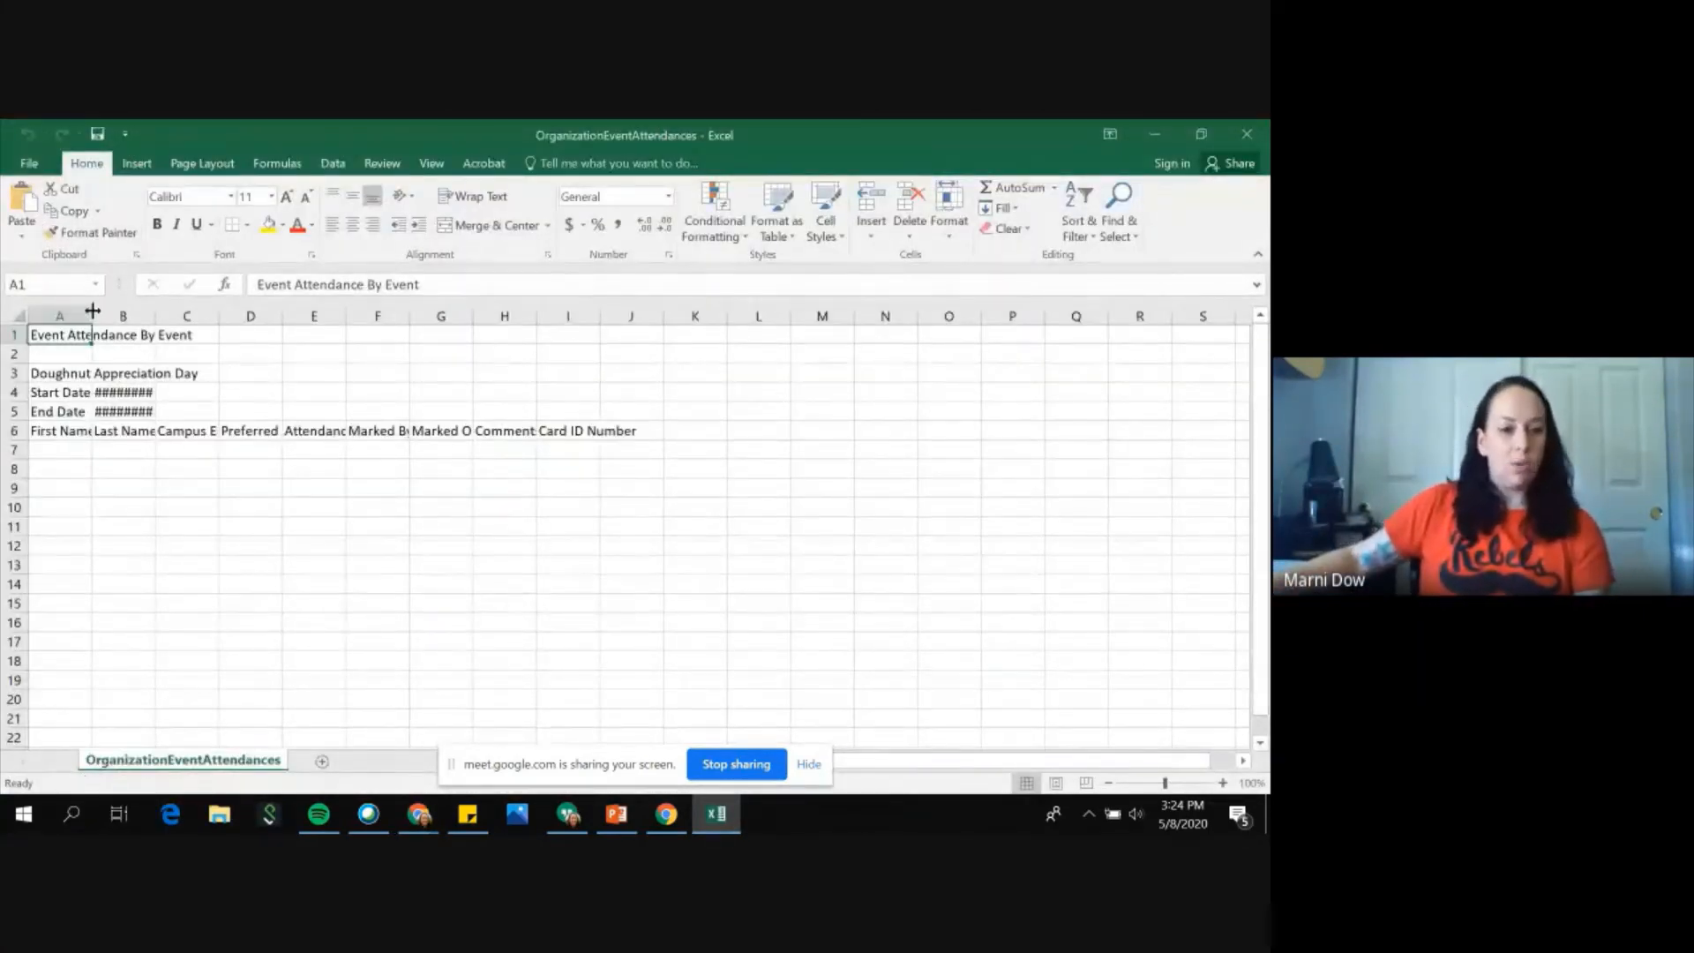
Step: Autofit the spreadsheet's columns so every attendance header is fully readable
{"action": "double_click", "coordinate": [92, 311]}
{"action": "double_click", "coordinate": [268, 315]}
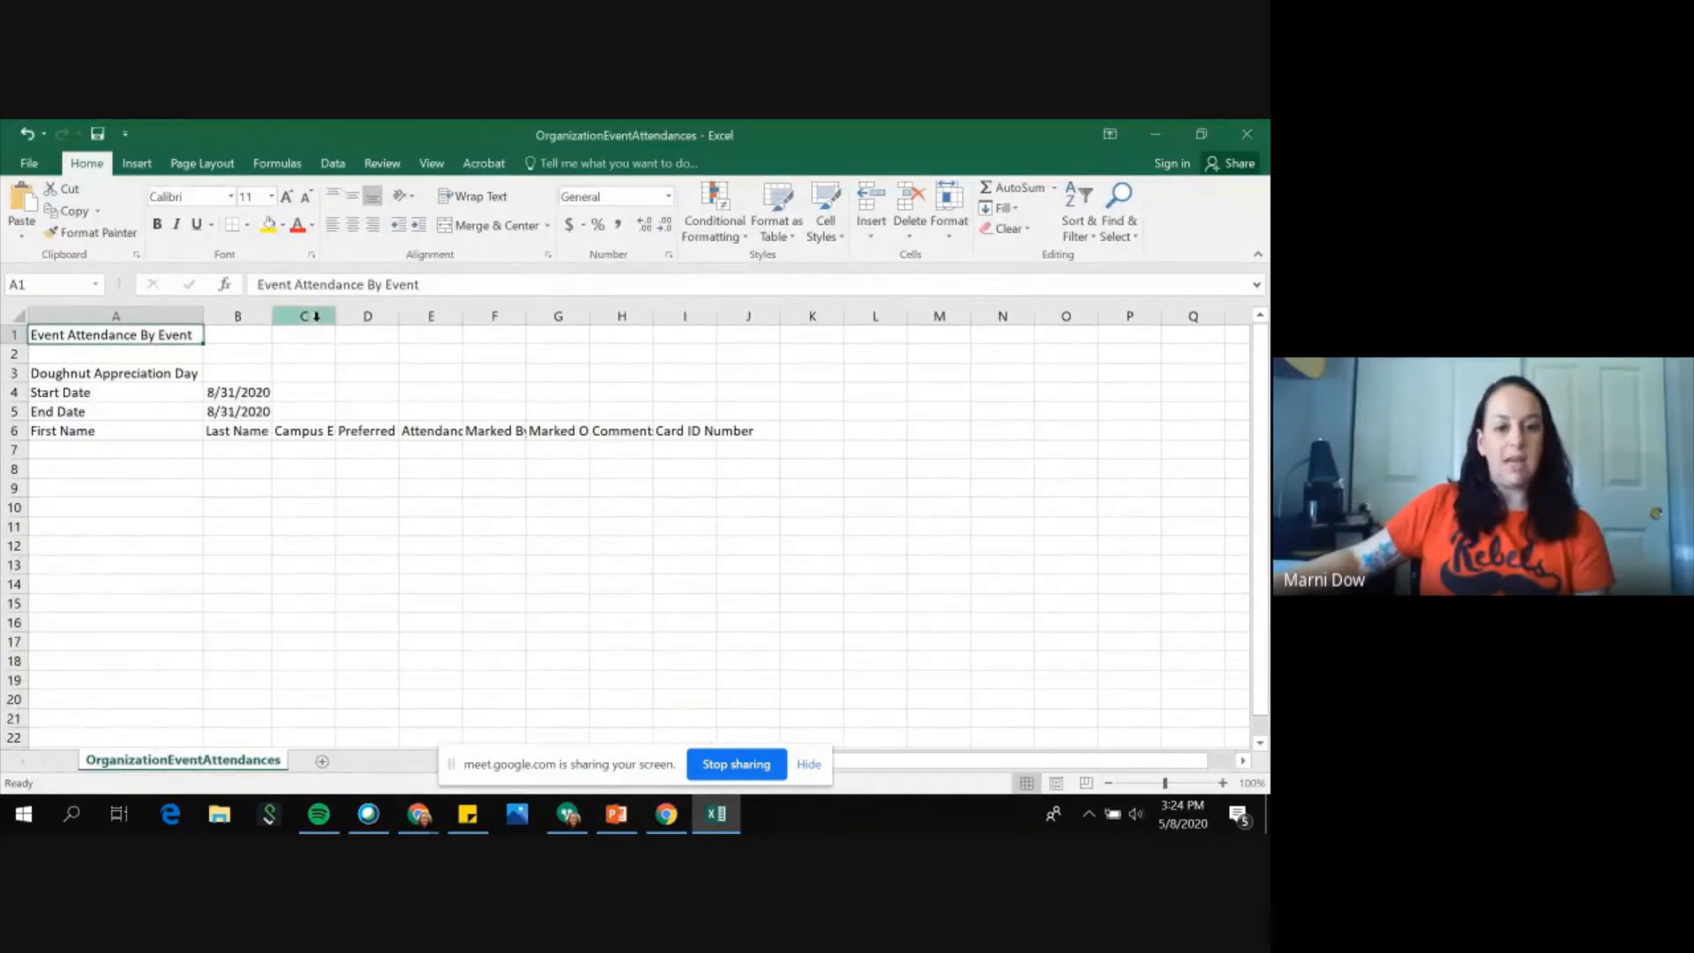
{"action": "double_click", "coordinate": [336, 316]}
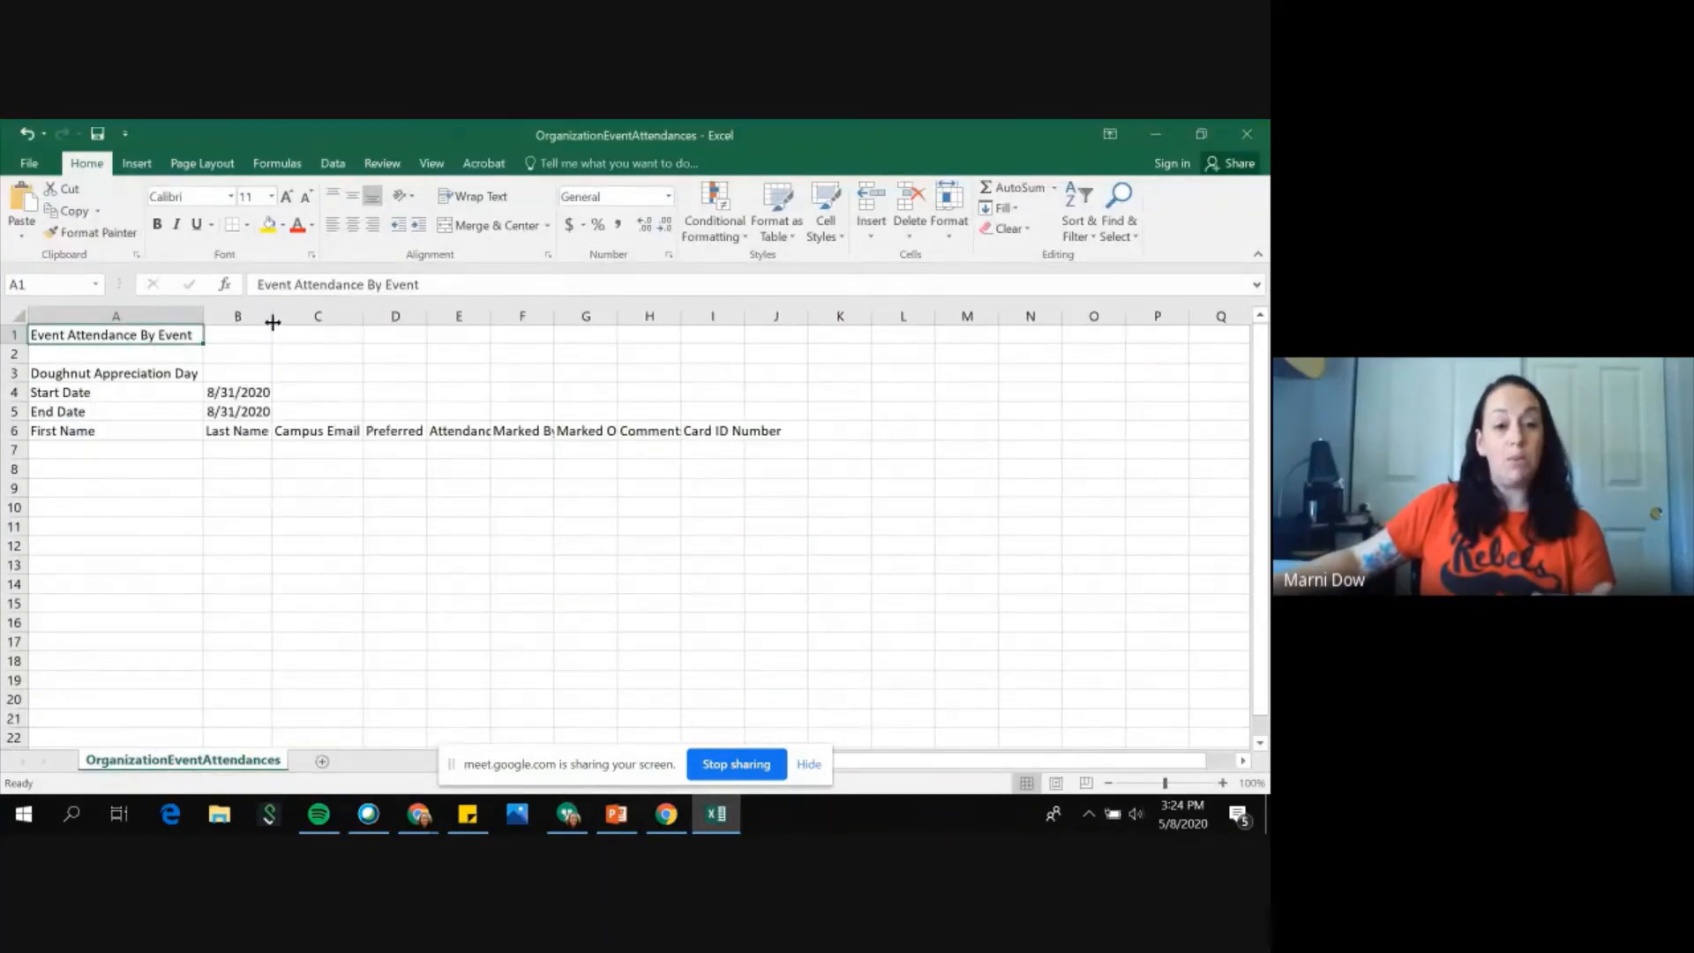
{"action": "double_click", "coordinate": [427, 316]}
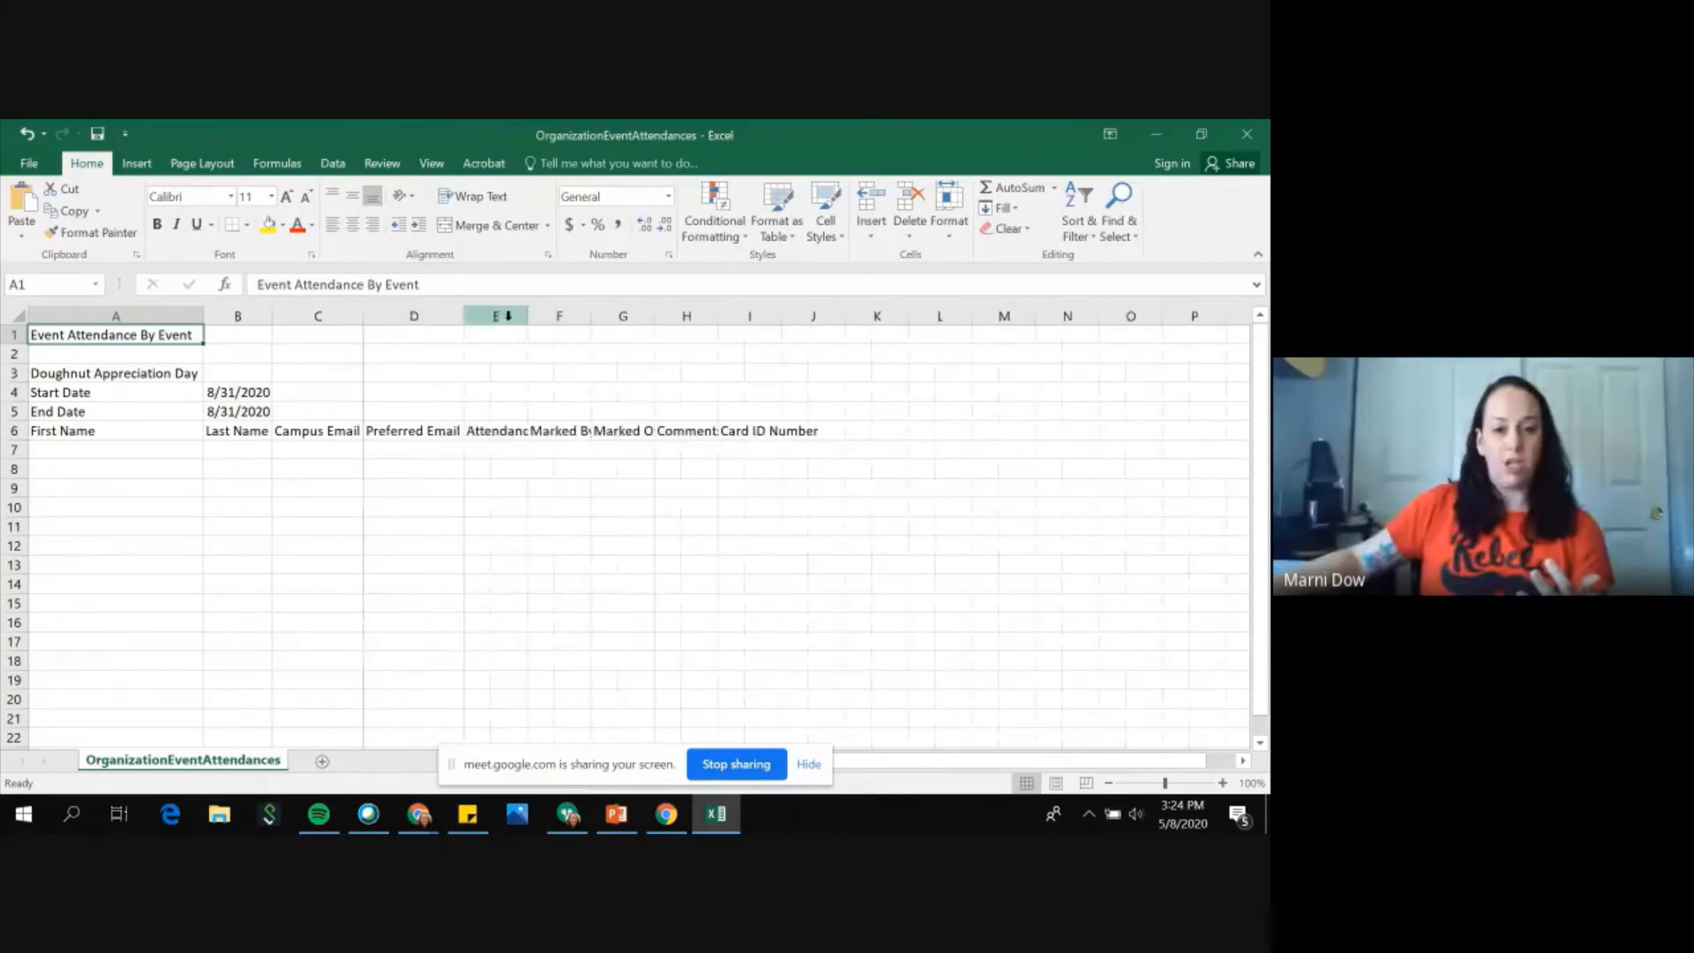
{"action": "double_click", "coordinate": [529, 317]}
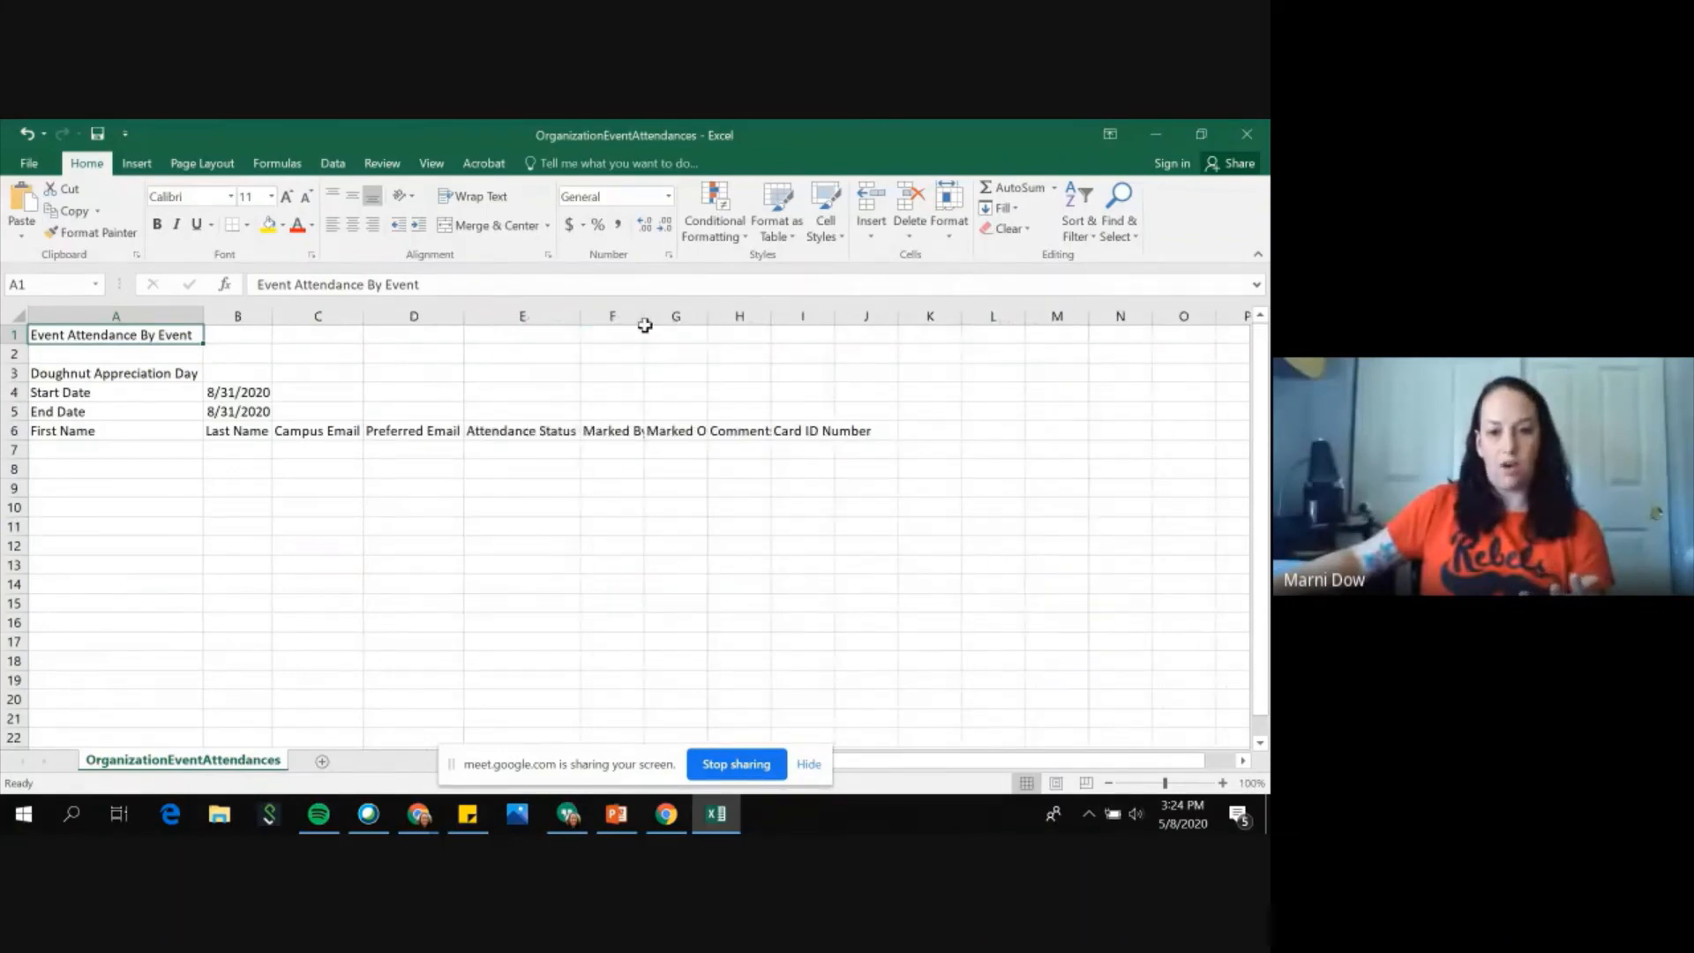
{"action": "double_click", "coordinate": [645, 326]}
{"action": "double_click", "coordinate": [643, 316]}
{"action": "double_click", "coordinate": [711, 316]}
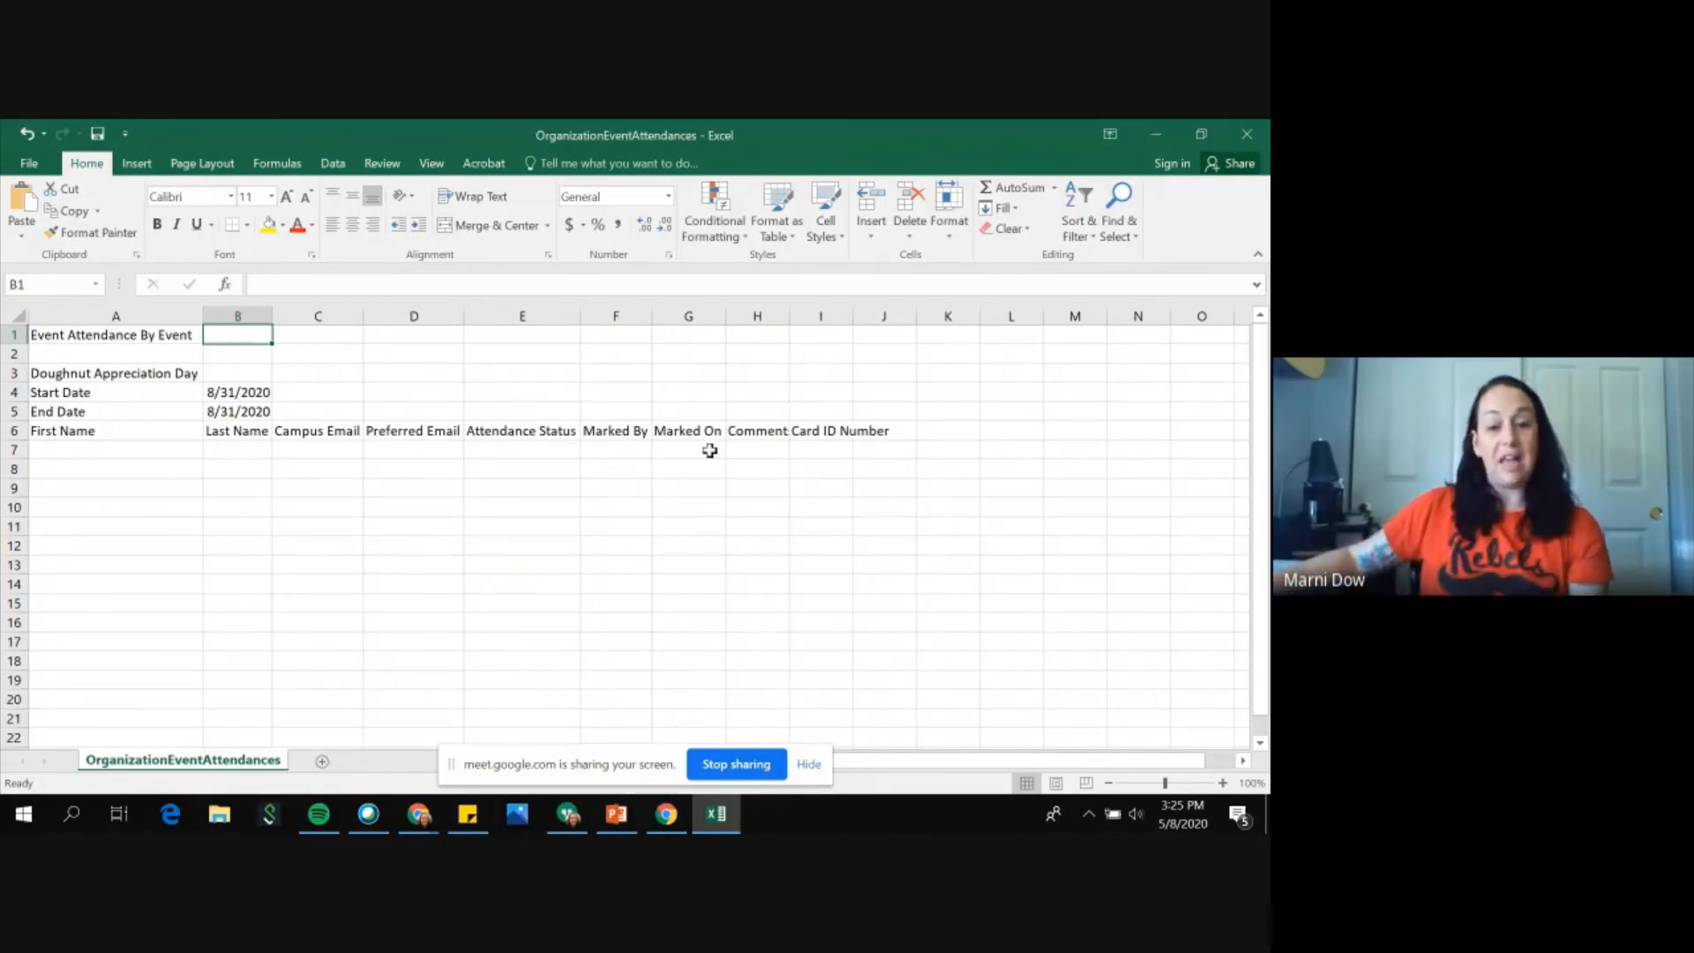
Step: Select the cells under the Marked On, Comment and Card ID Number columns to point them out
{"action": "left_click", "coordinate": [669, 447]}
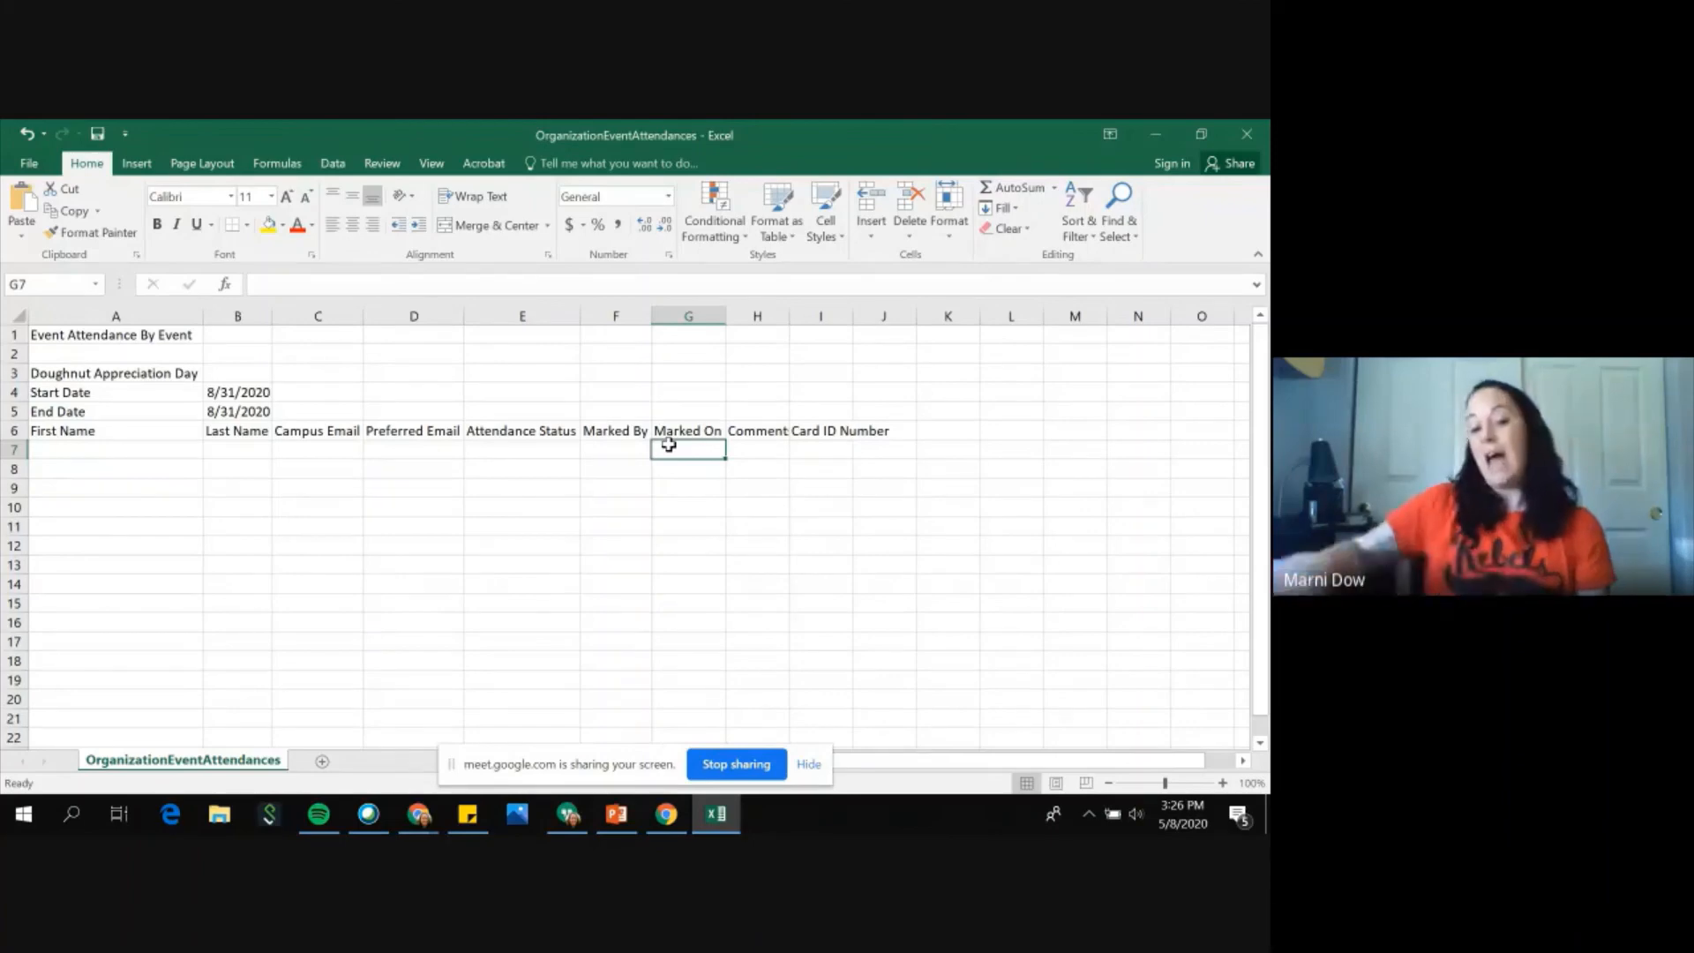
{"action": "left_click", "coordinate": [763, 453]}
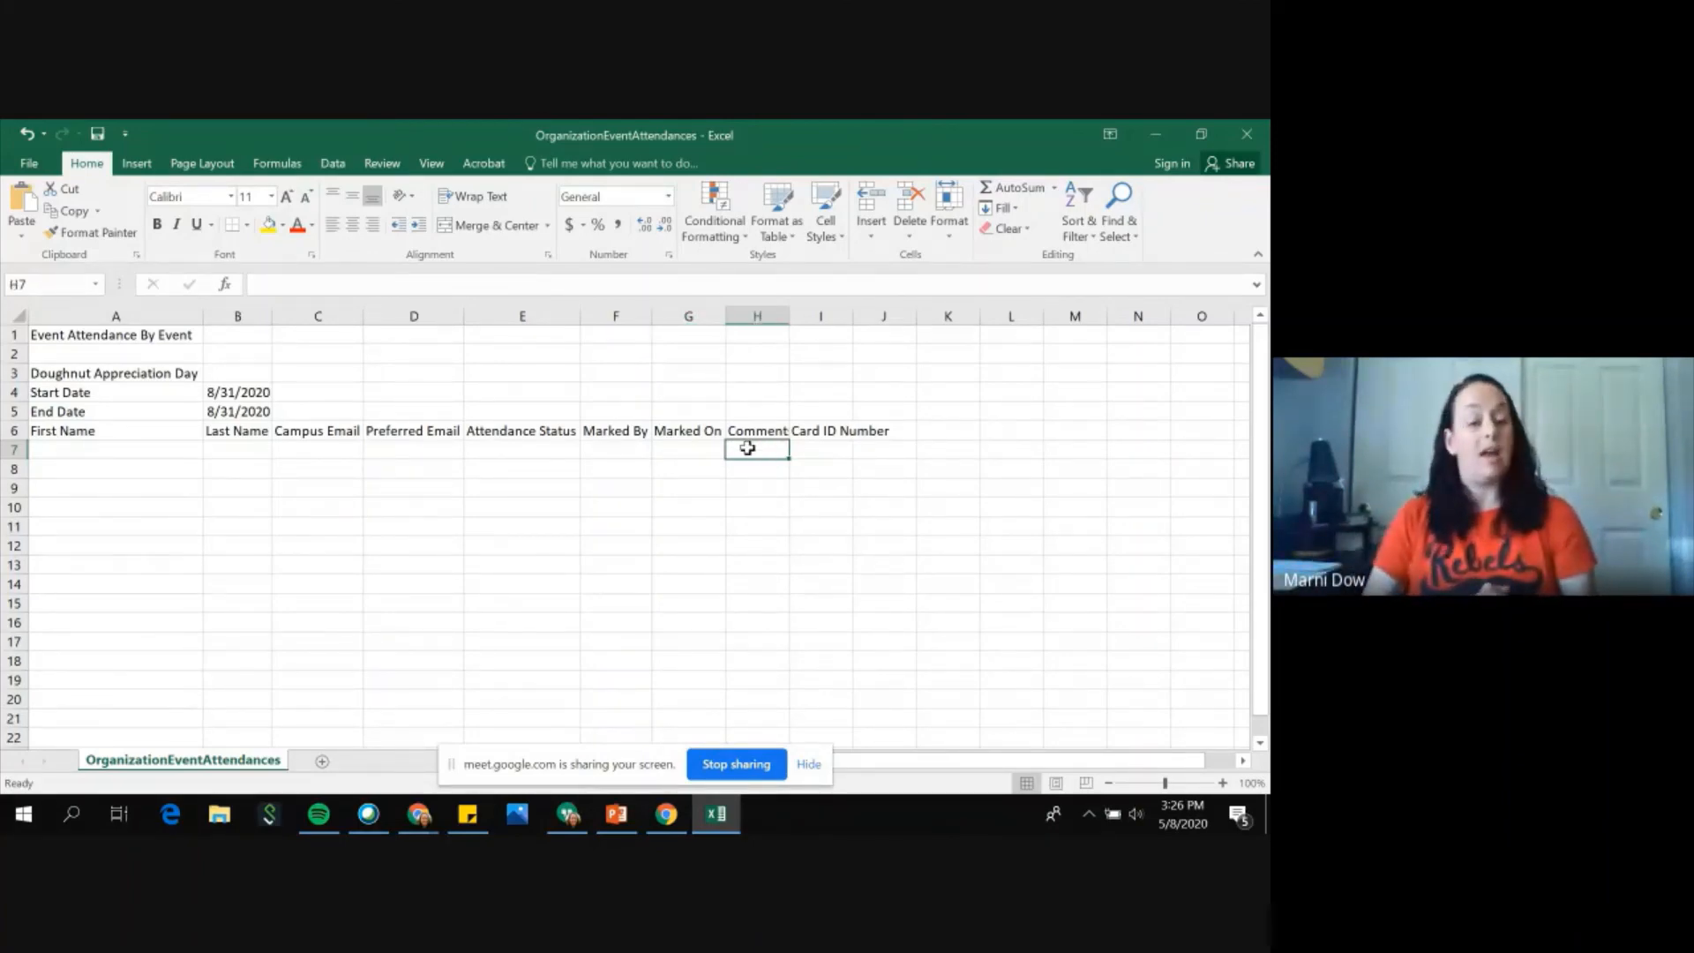
{"action": "left_click", "coordinate": [835, 450]}
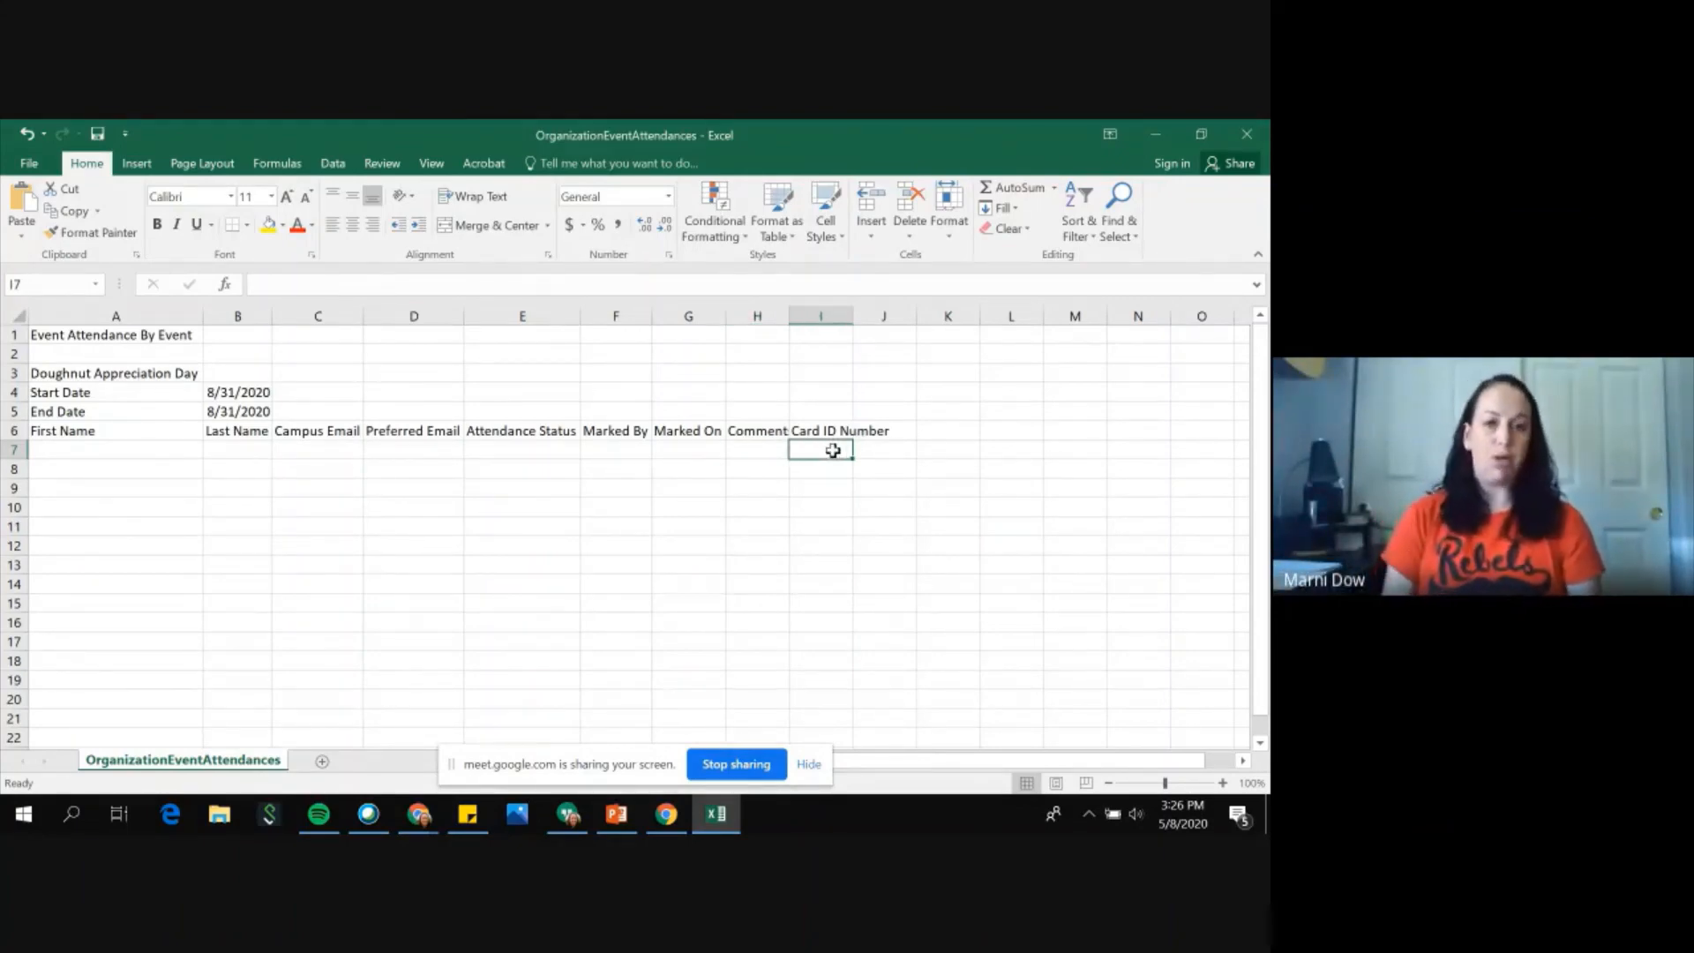
Step: Close the attendance spreadsheet without saving changes
{"action": "left_click", "coordinate": [1264, 133]}
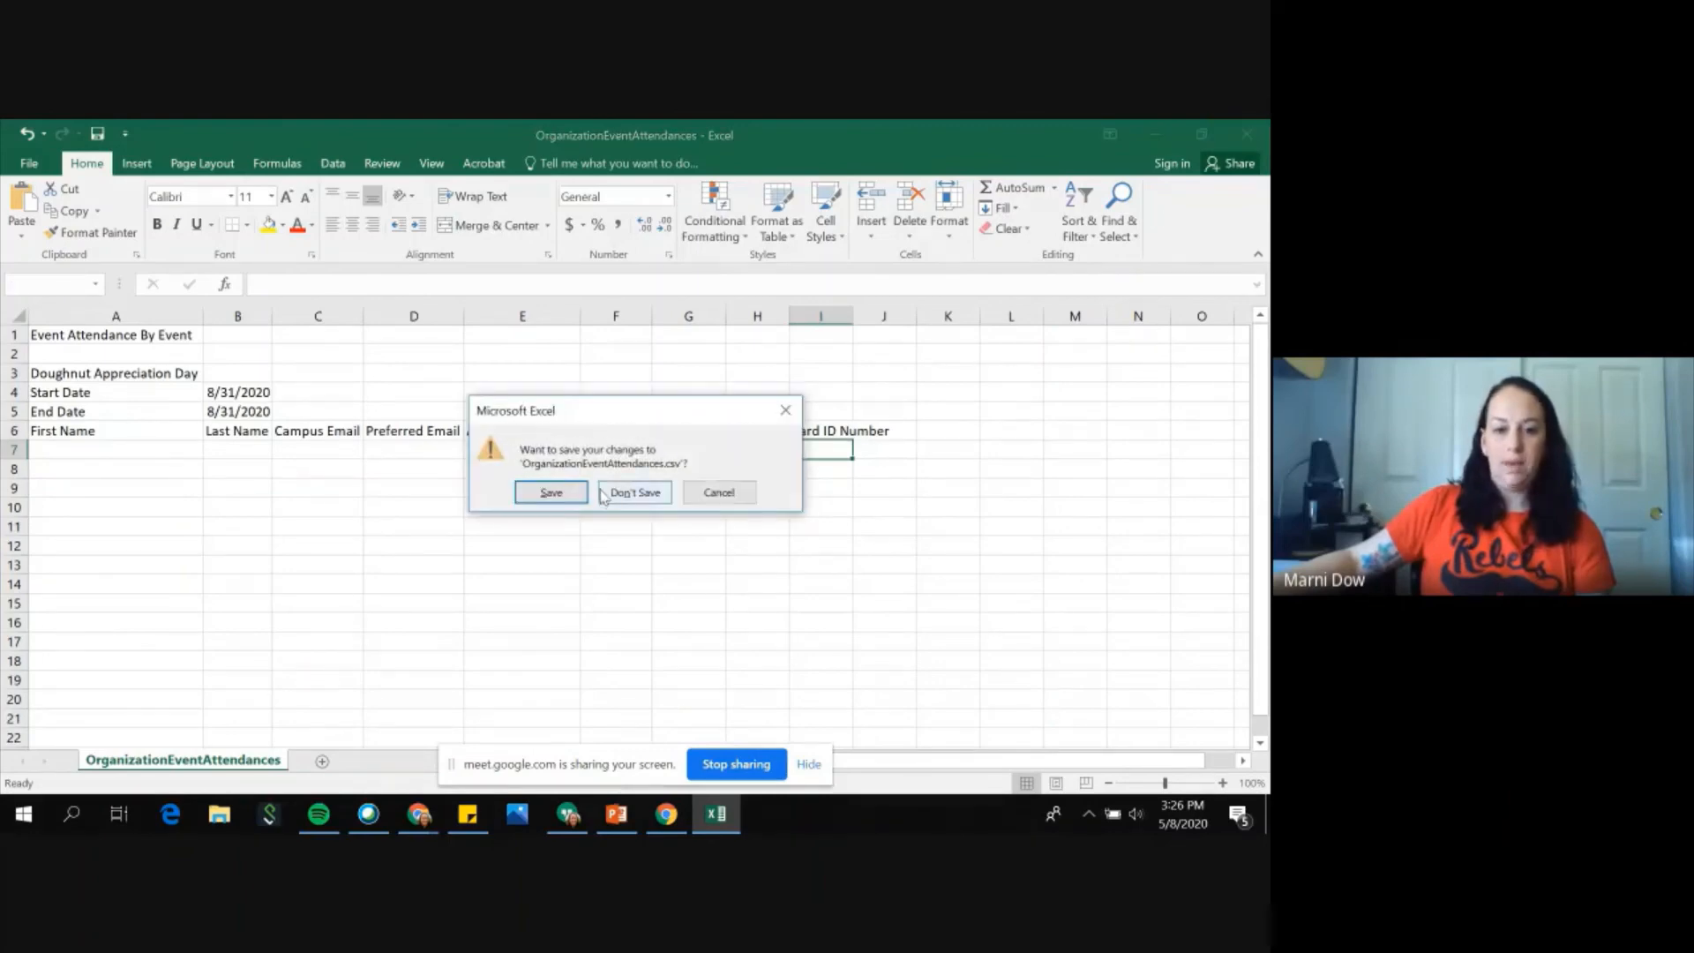
{"action": "left_click", "coordinate": [634, 492]}
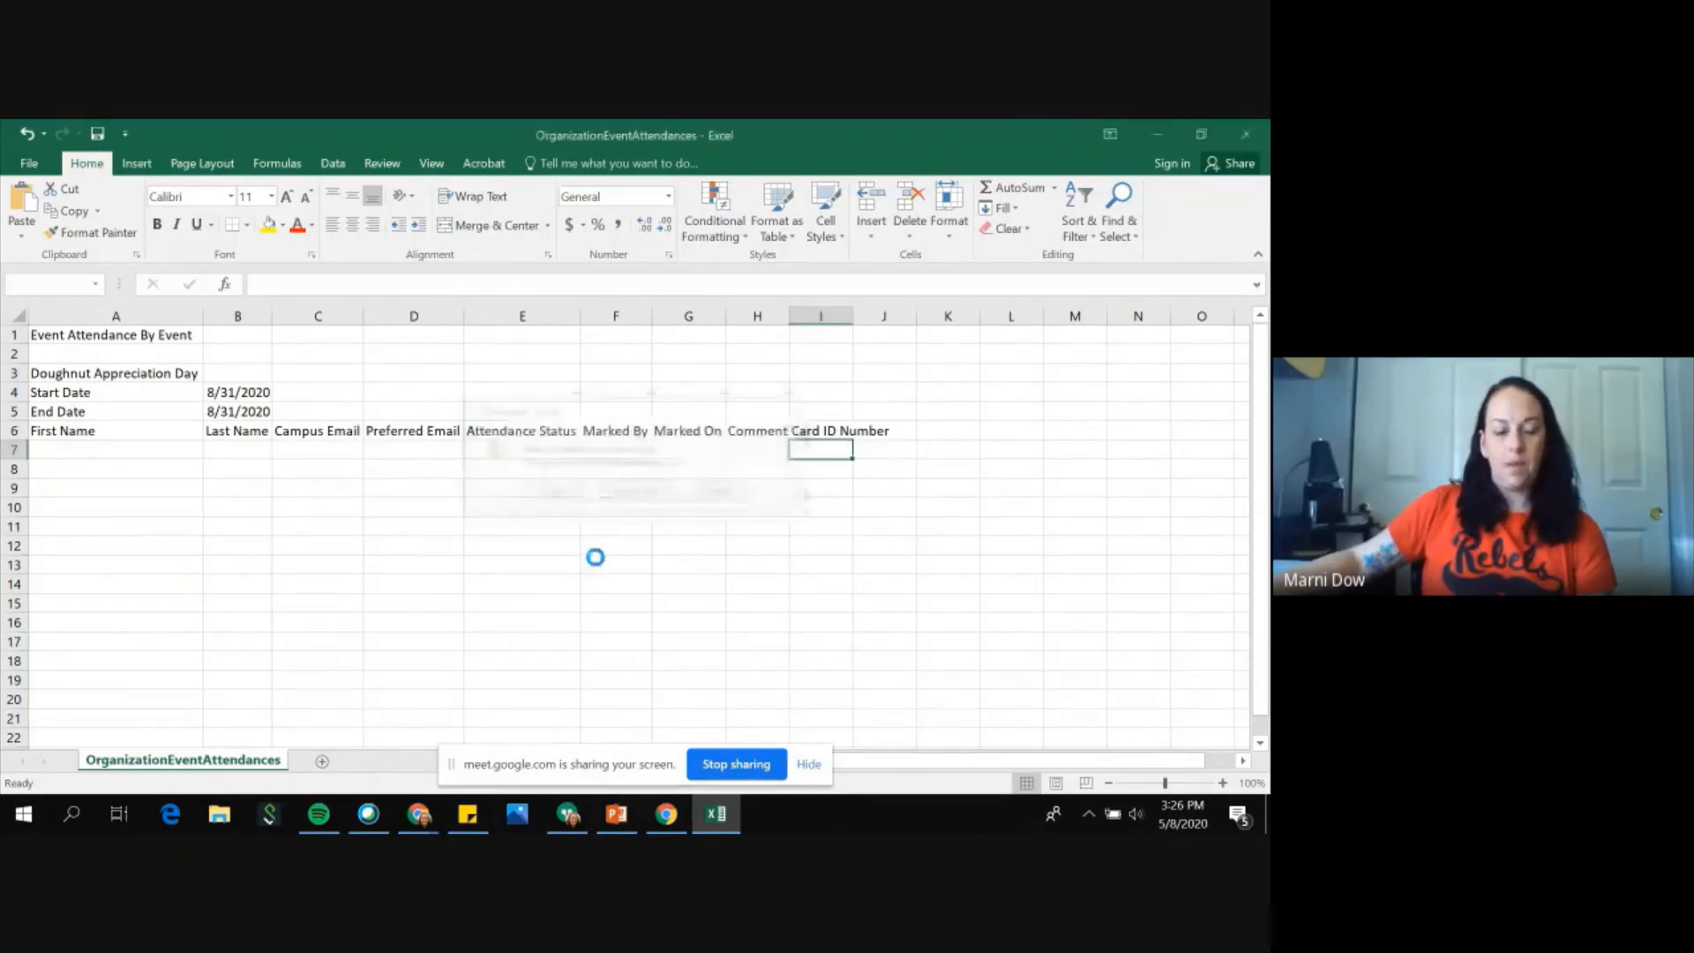